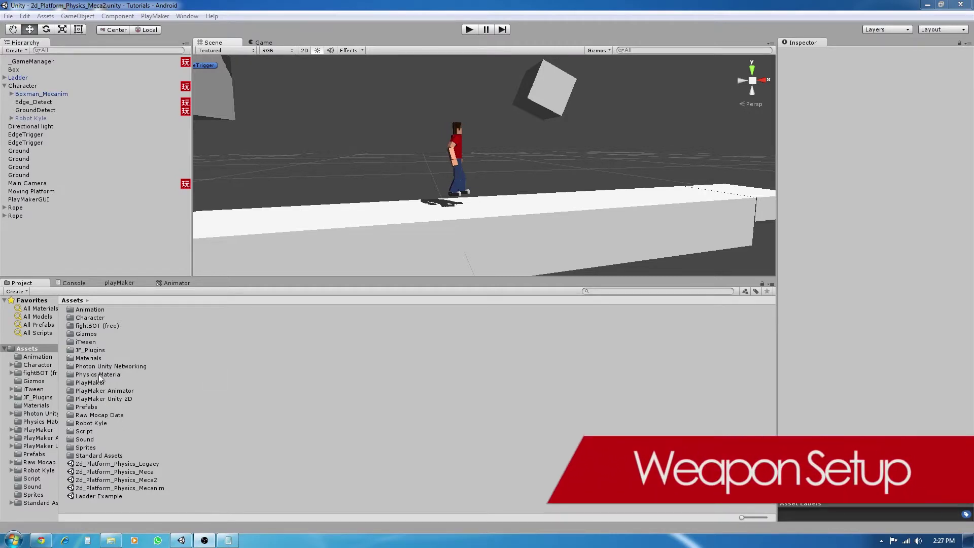
Add the Rifle model from the Character assets folder to the scene as a root object
double_click(82, 406)
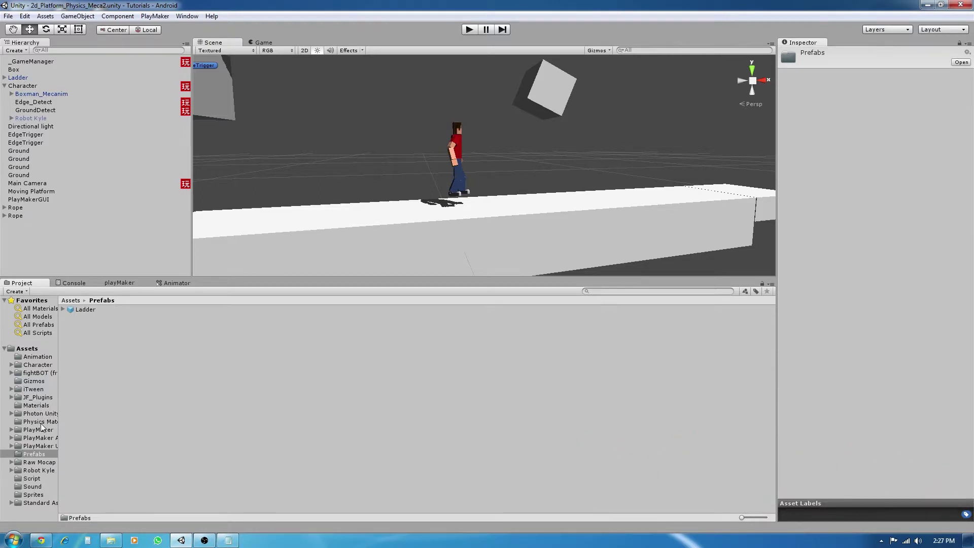
left_click(37, 365)
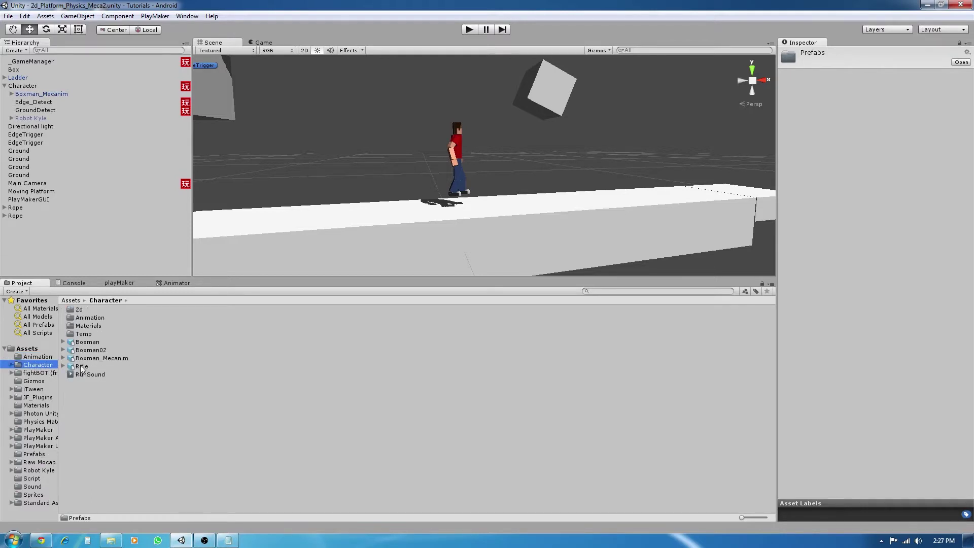
left_click(81, 367)
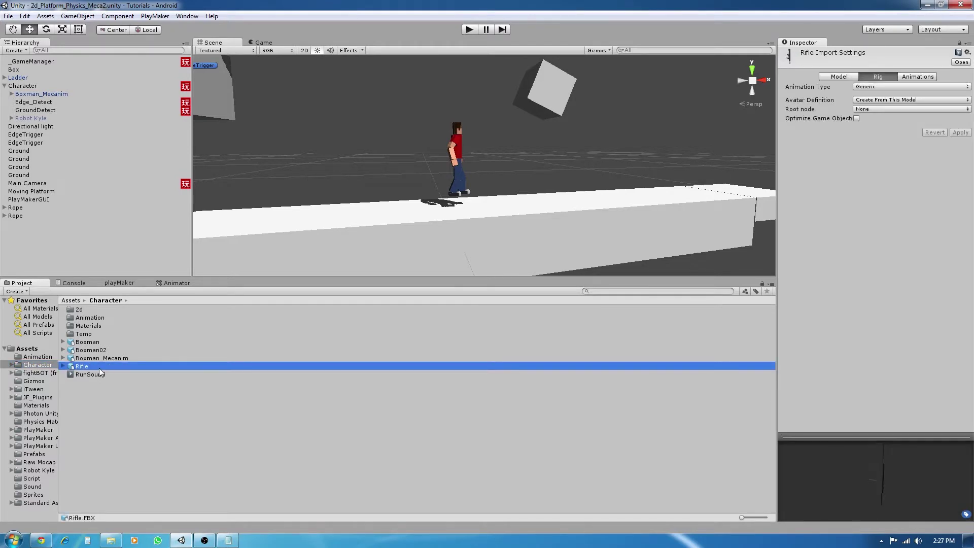
left_click_drag(98, 367, 46, 237)
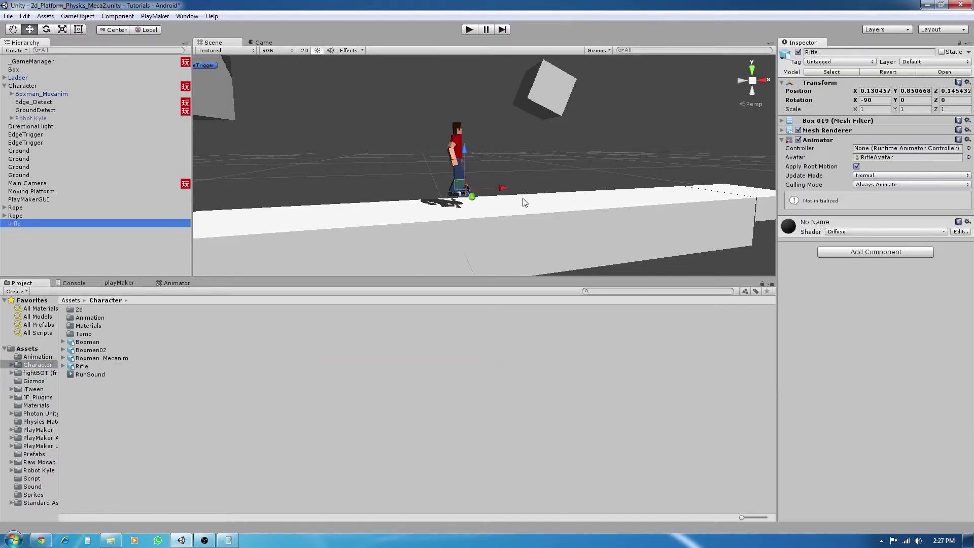
Move the rifle beside the character at hand height, to about X 0.489, Y 1.377, Z 0.145
mouse_move(525, 203)
left_mouse_down("alt")
mouse_move(322, 212)
mouse_move(450, 226)
mouse_move(527, 209)
left_mouse_up("alt")
scroll(513, 211, "up", 6)
scroll(449, 231, "down", 4)
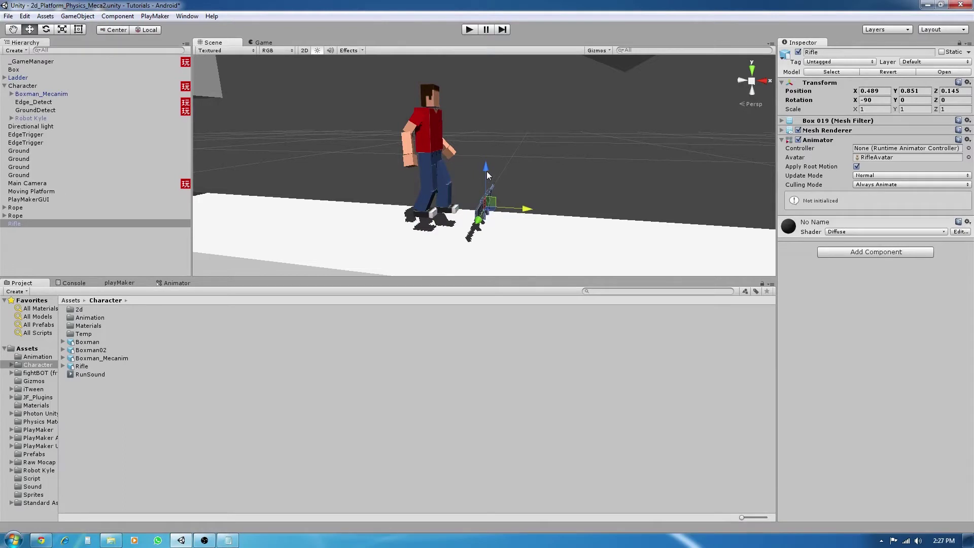
left_click_drag(486, 171, 624, 178)
scroll(545, 216, "up", 3)
scroll(545, 177, "down", 3)
scroll(472, 160, "up", 4)
scroll(548, 185, "up", 3)
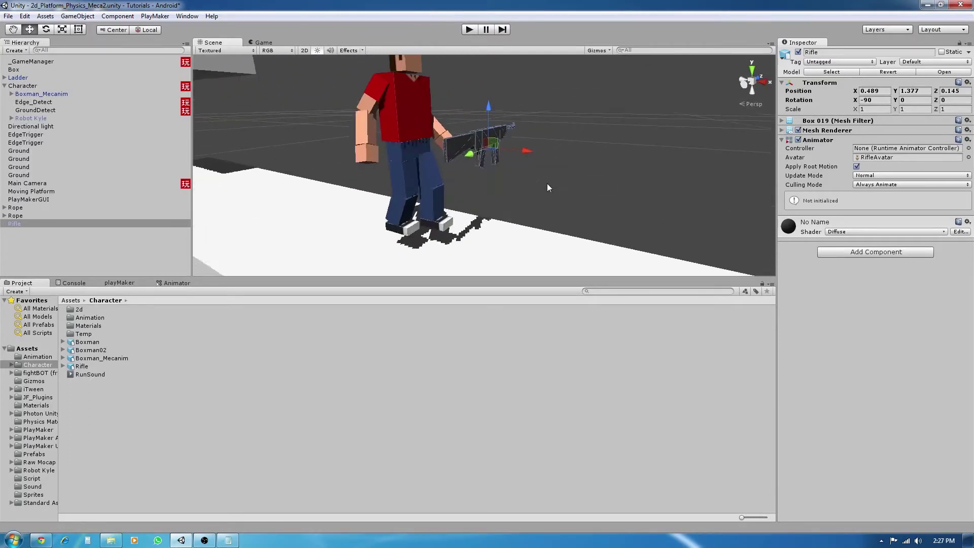
Locate the character's Boxman_R_Hand object and make the Rifle a child of it
left_click_drag(547, 187, 389, 192, "alt")
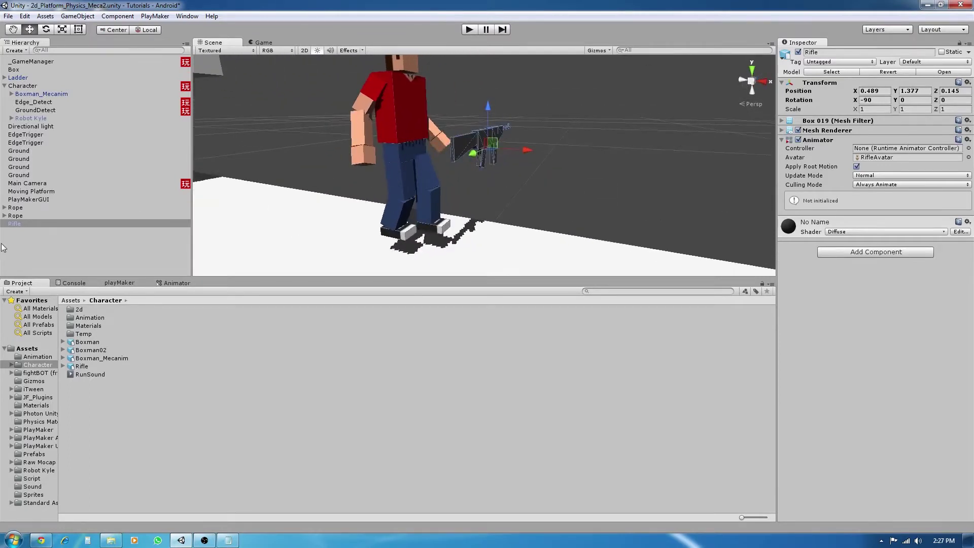
left_click(363, 156)
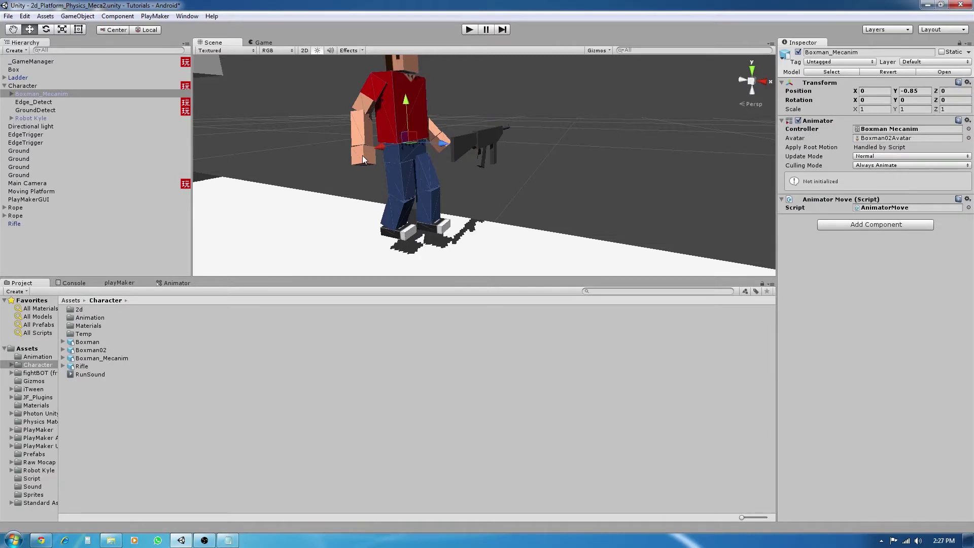
left_click(362, 155)
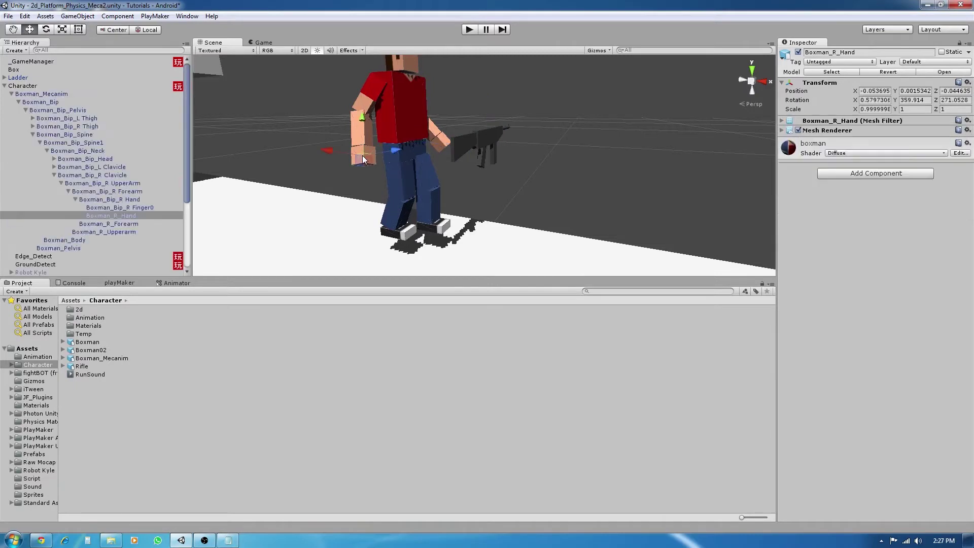
left_click(479, 136)
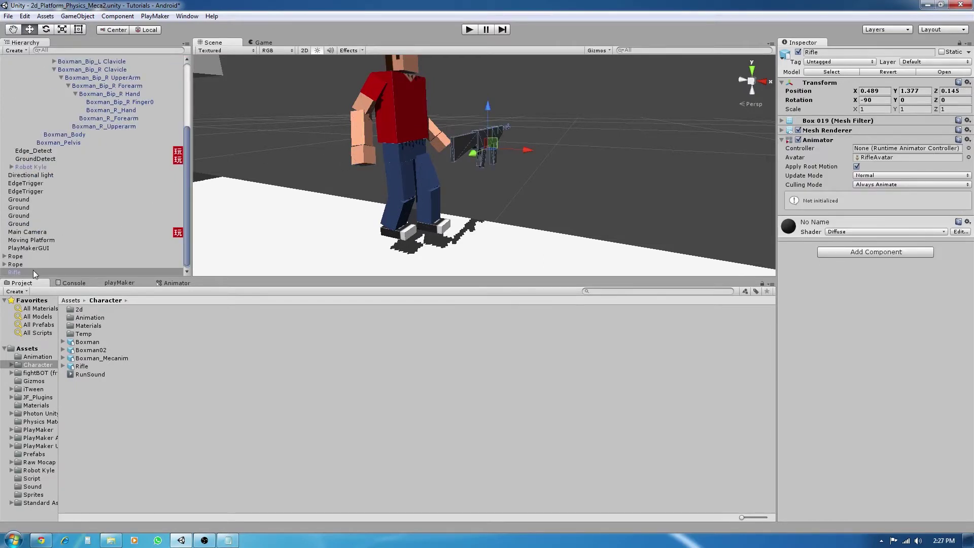
left_click_drag(29, 272, 131, 110)
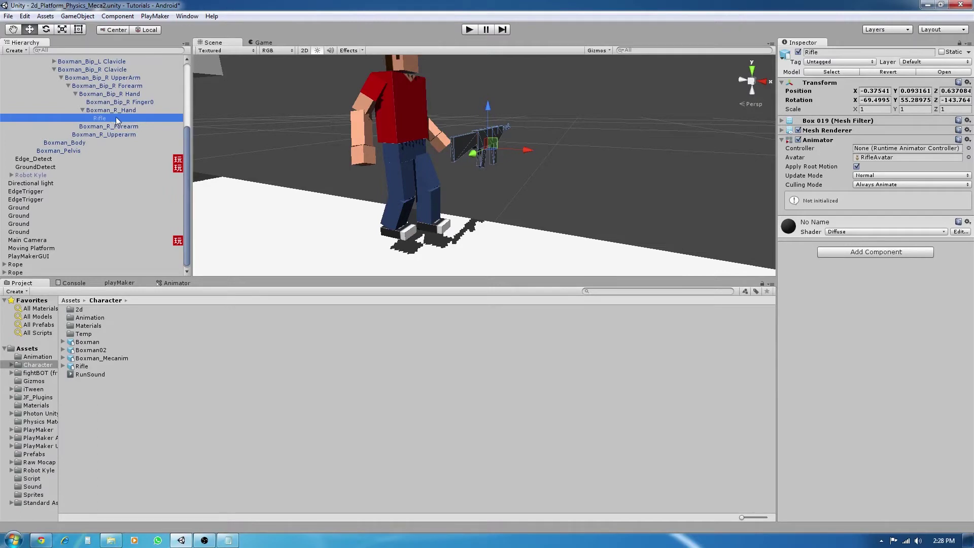
Set the Rifle's local position to 0 on the X, Y and Z axes
left_click_drag(263, 127, 580, 177, "alt")
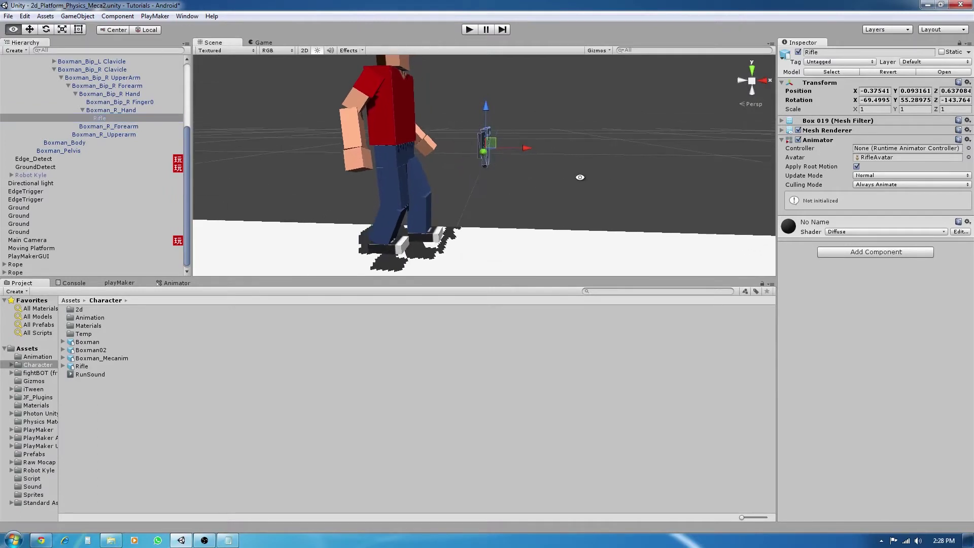
left_click(874, 100)
left_click(875, 91)
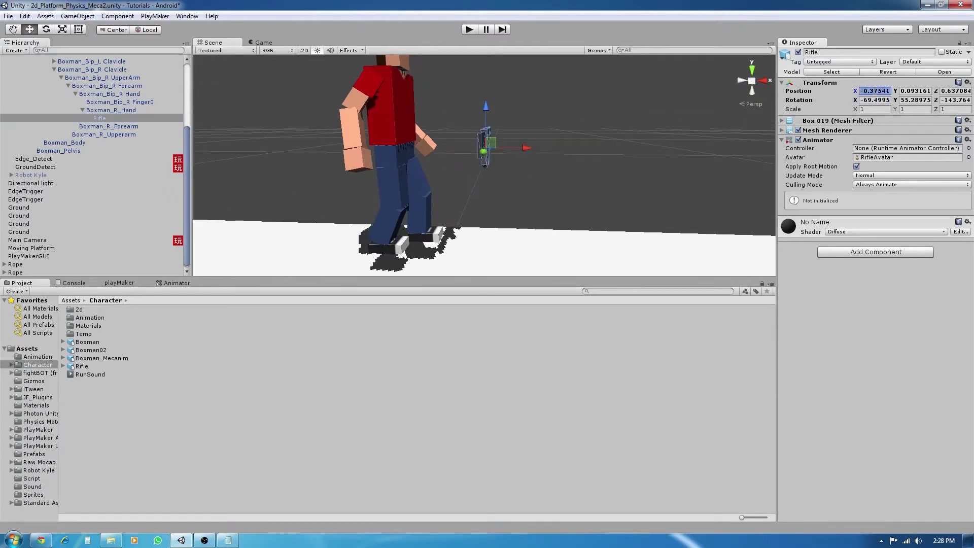
type("0")
key("Tab")
type("0")
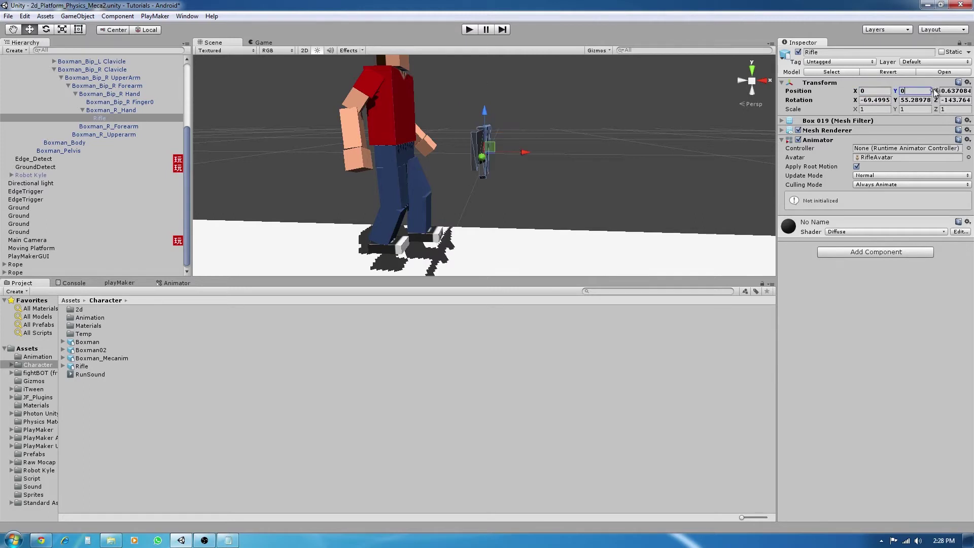
key("Tab")
type("0")
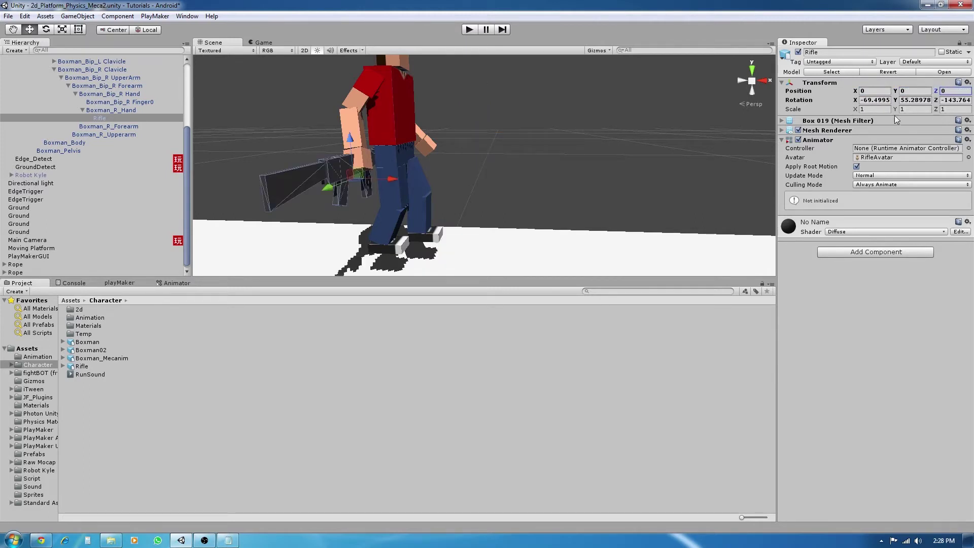
Set the Rifle's local rotation to 0 on the X, Y and Z axes
left_click(875, 100)
type("0")
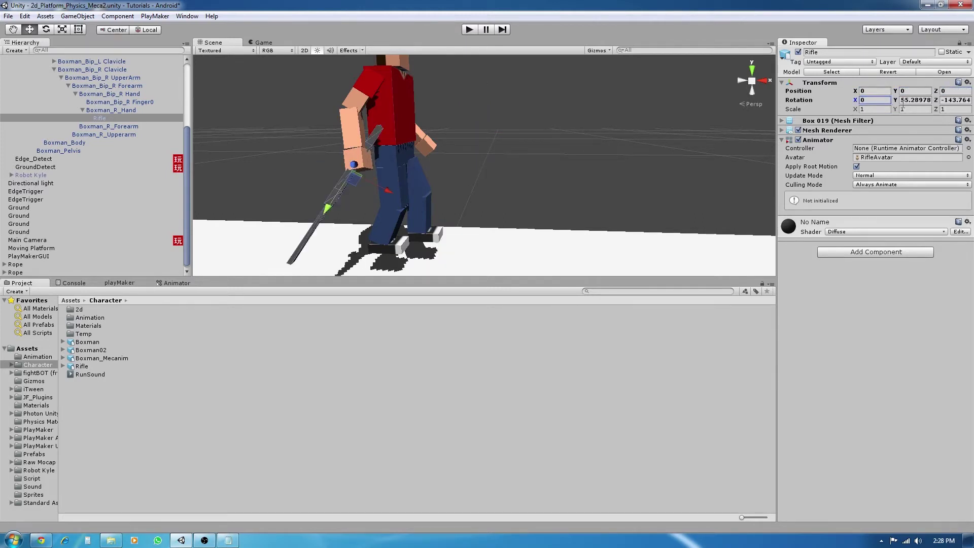
key("Tab")
type("0")
key("Tab")
type("0")
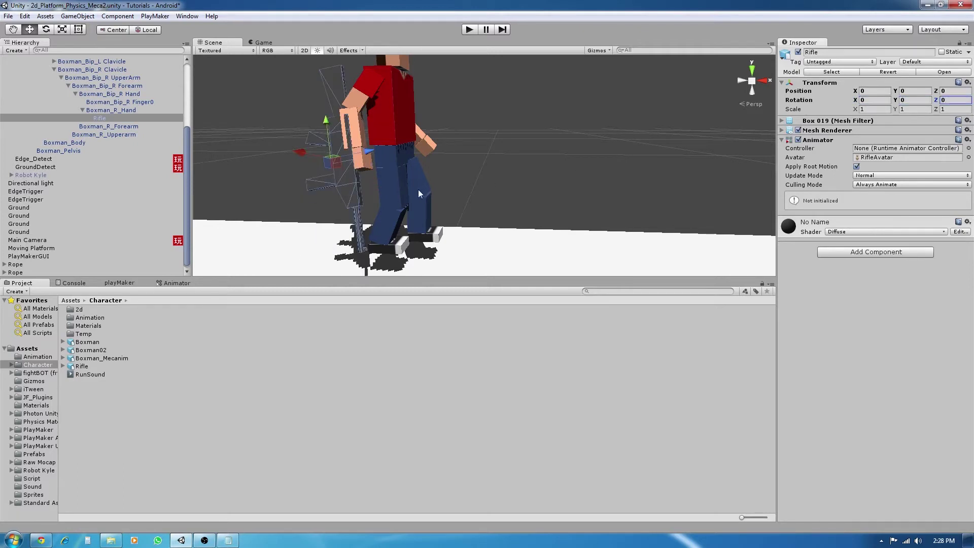
Fit the rifle to the right hand by moving it to about X -0.032, Y -0.134, Z 0.206
left_click_drag(419, 193, 339, 167, "alt")
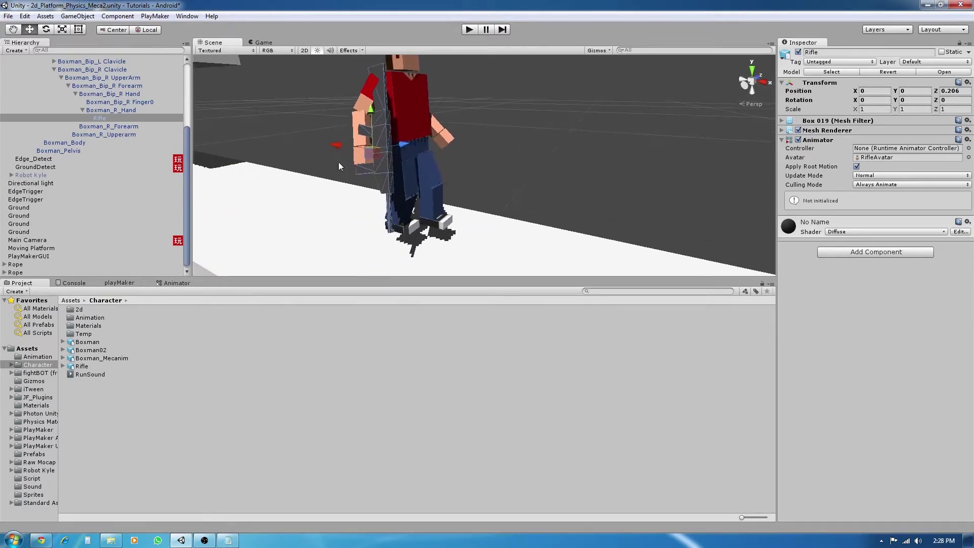
left_click_drag(371, 122, 449, 189)
scroll(435, 177, "down", 3)
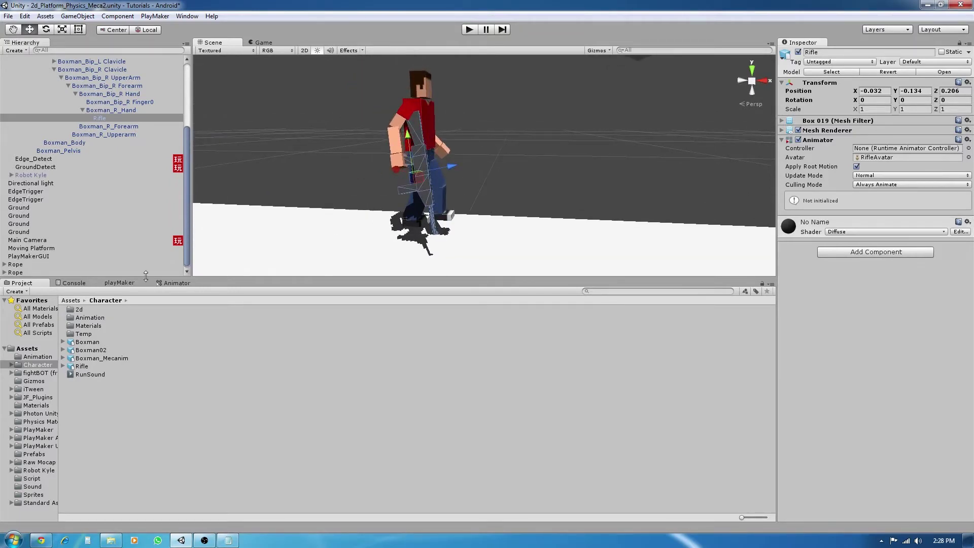
Add an animation layer named Weapon Handling to Boxman_Mecanim's animator controller and set its weight to 1
scroll(127, 147, "up", 5)
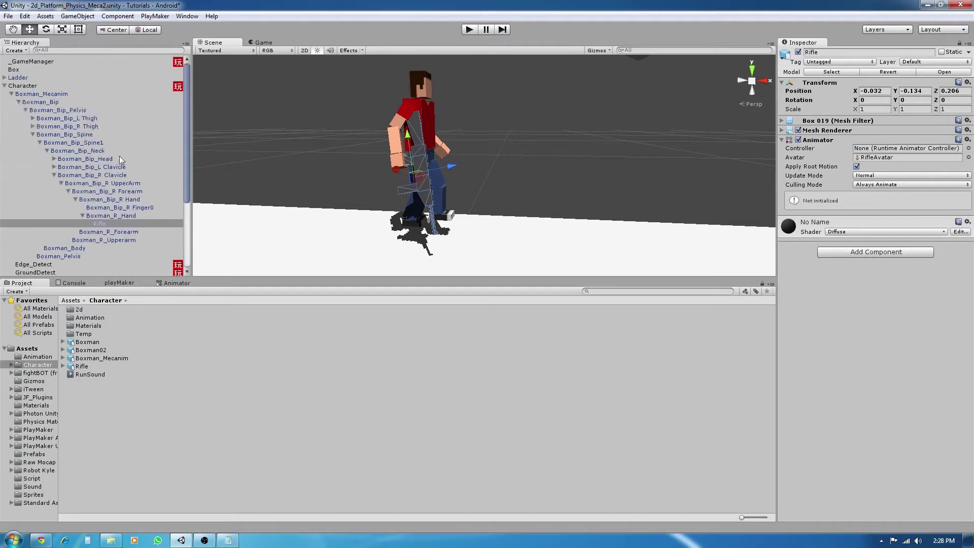
left_click(49, 94)
left_click(173, 283)
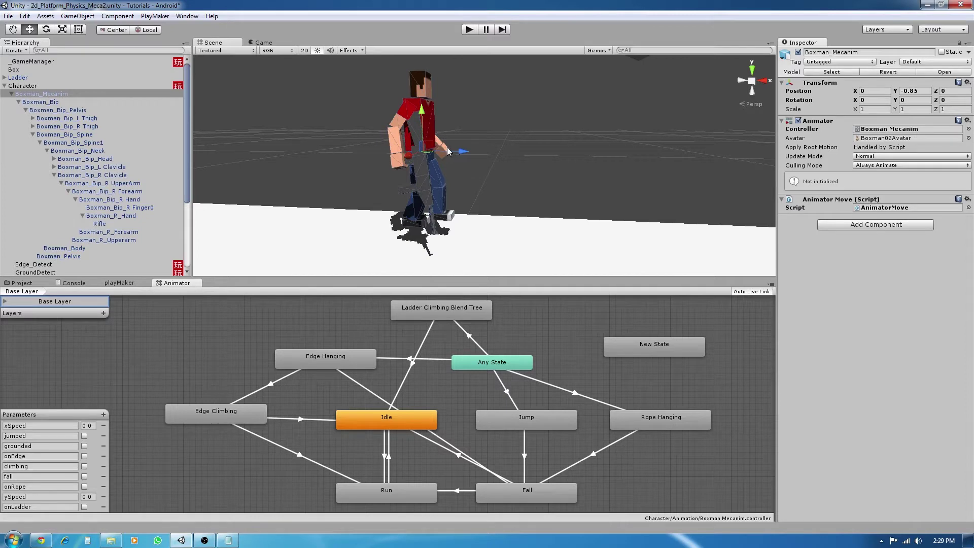
left_click(104, 314)
left_click(76, 324)
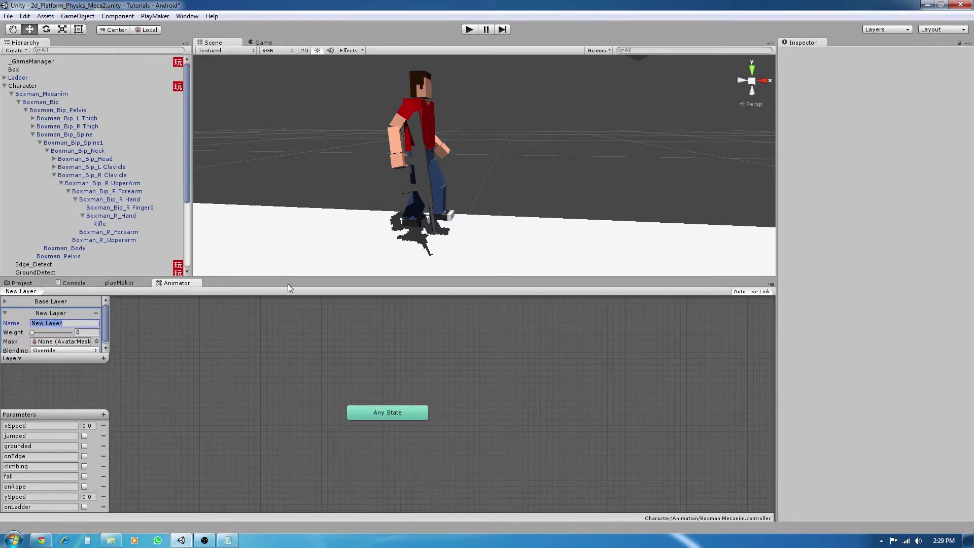
type("Weapon Handling")
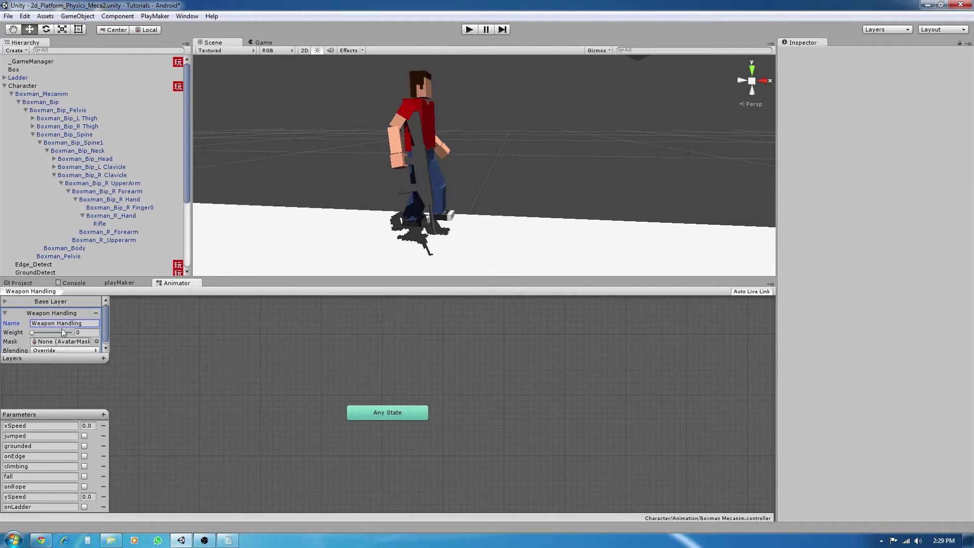
left_click_drag(31, 334, 84, 341)
Create an empty state below Any State in the Weapon Handling layer and name it Idle
left_click_drag(379, 419, 305, 348)
right_click(301, 390)
mouse_move(327, 401)
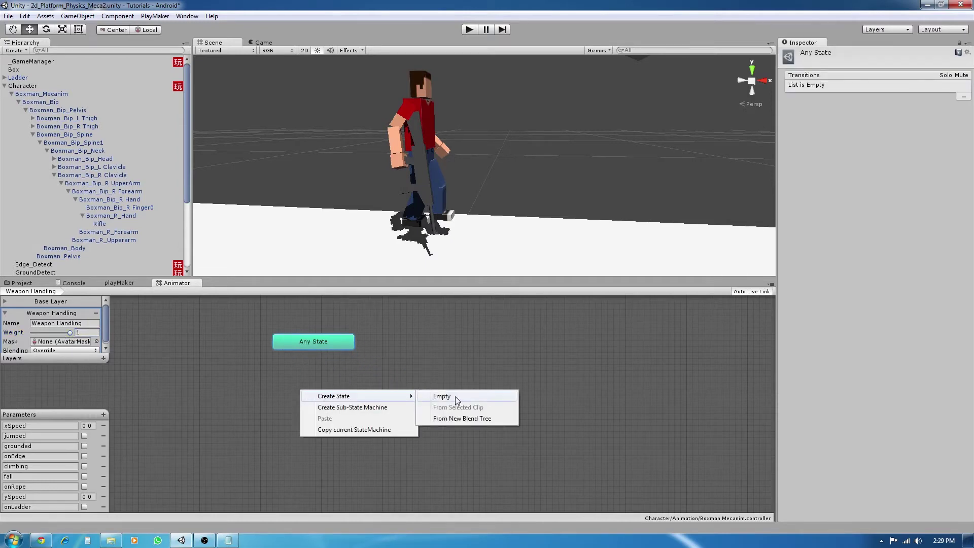
left_click(441, 396)
left_click_drag(370, 407, 323, 409)
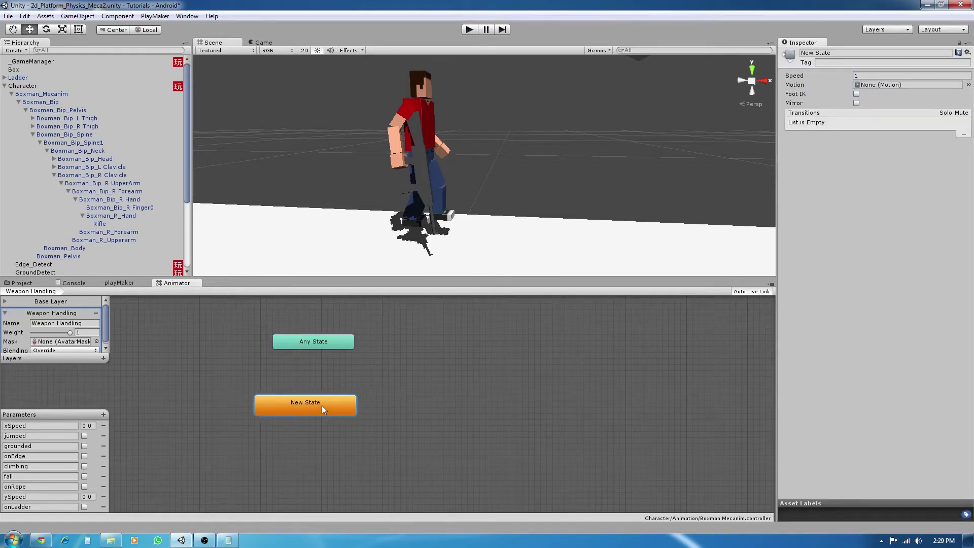
left_click(834, 53)
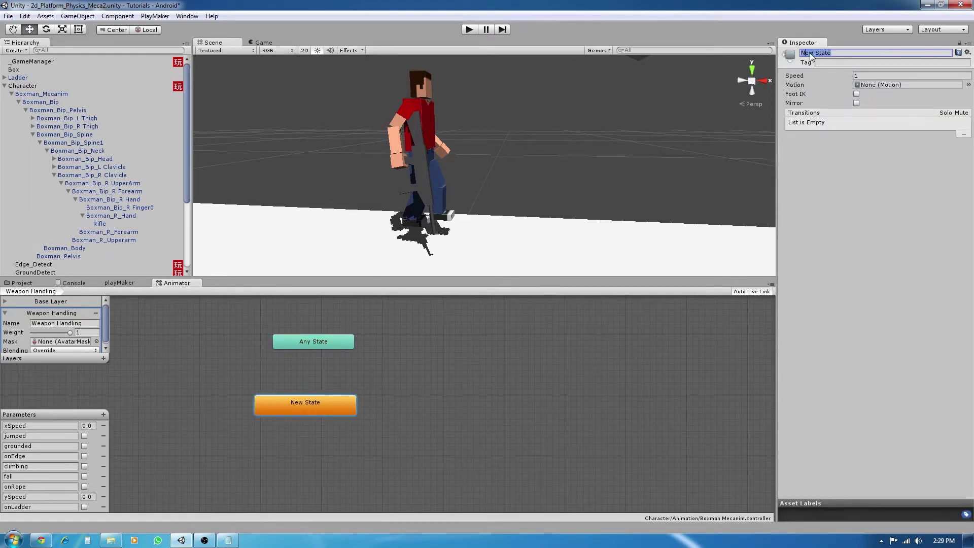
left_click_drag(857, 54, 759, 52)
type("Idle")
key("Return")
left_click(411, 429)
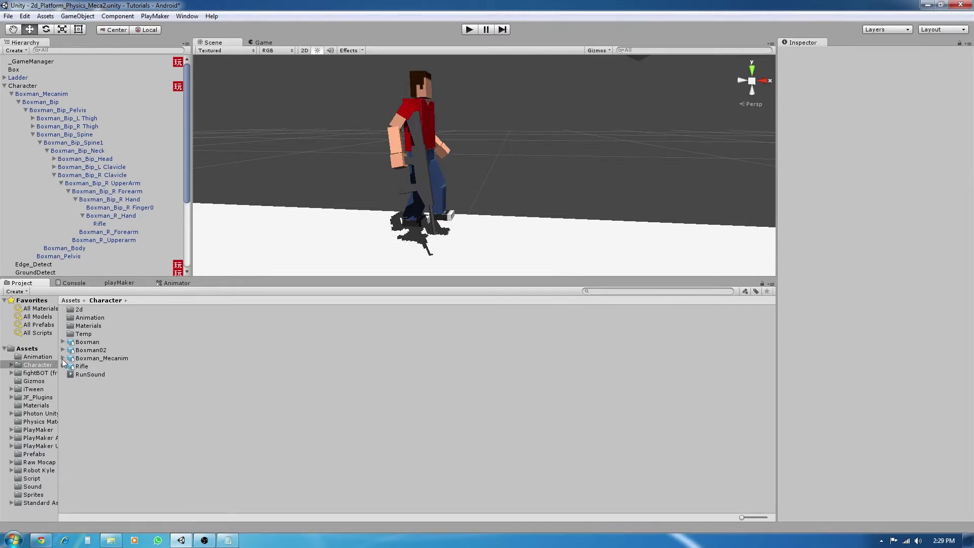
Find the WeaponHandle animation clip inside the Boxman_Mecanim model and view its settings
left_click(63, 358)
left_click(63, 359)
left_click(63, 358)
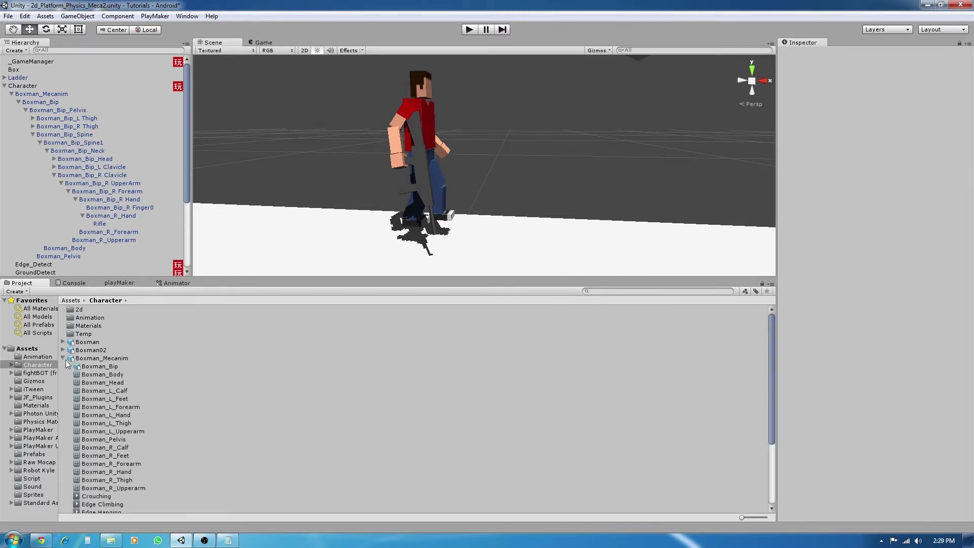
scroll(107, 385, "down", 4)
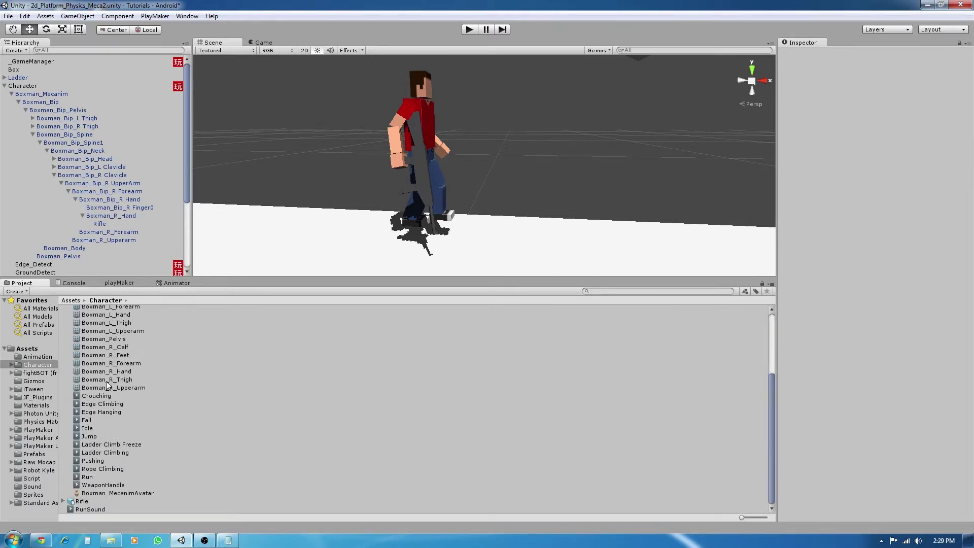
left_click(104, 485)
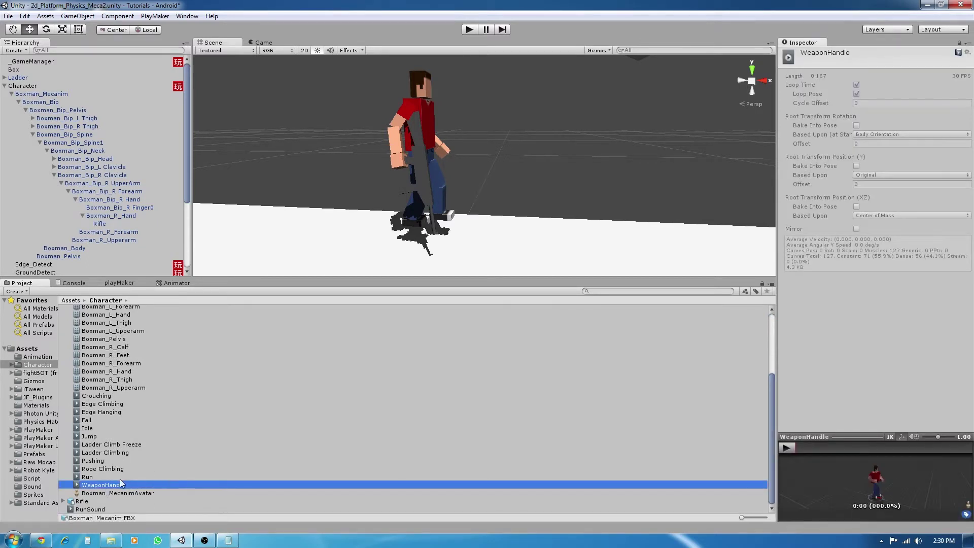
Create a second empty state beside Idle in the Weapon Handling layer
left_click(172, 284)
right_click(447, 413)
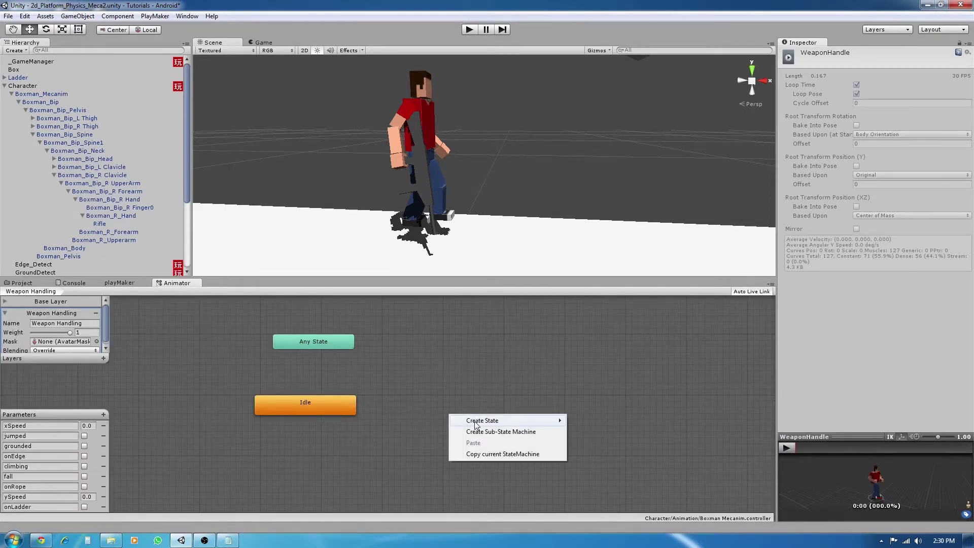
mouse_move(474, 420)
left_click(606, 419)
left_click_drag(508, 426, 478, 409)
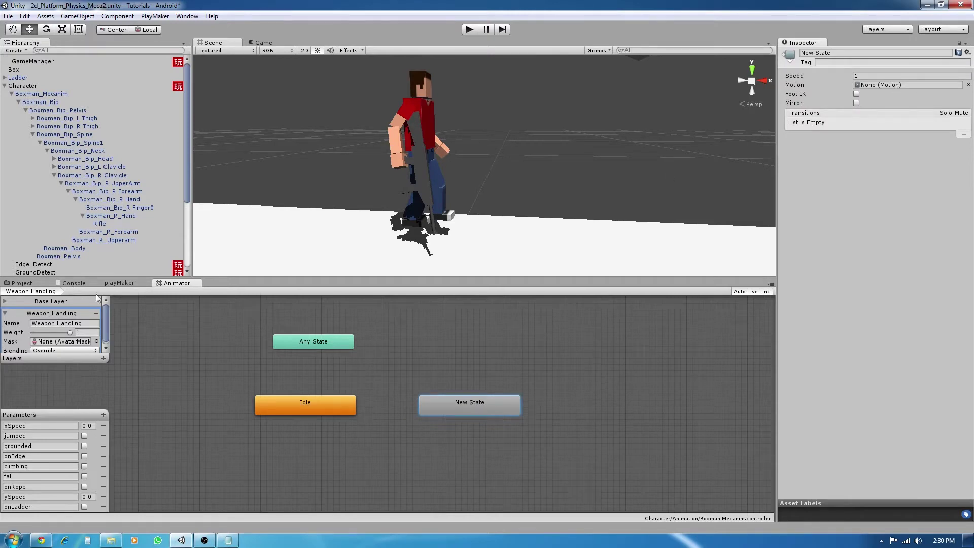
Assign the WeaponHandle animation clip as the new state's motion
left_click(22, 284)
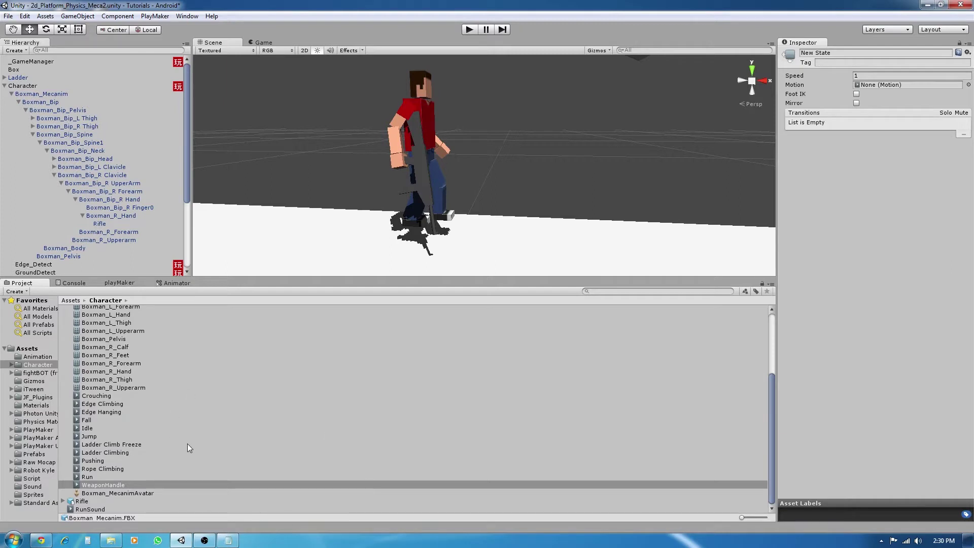
left_click_drag(107, 487, 878, 85)
left_click(173, 284)
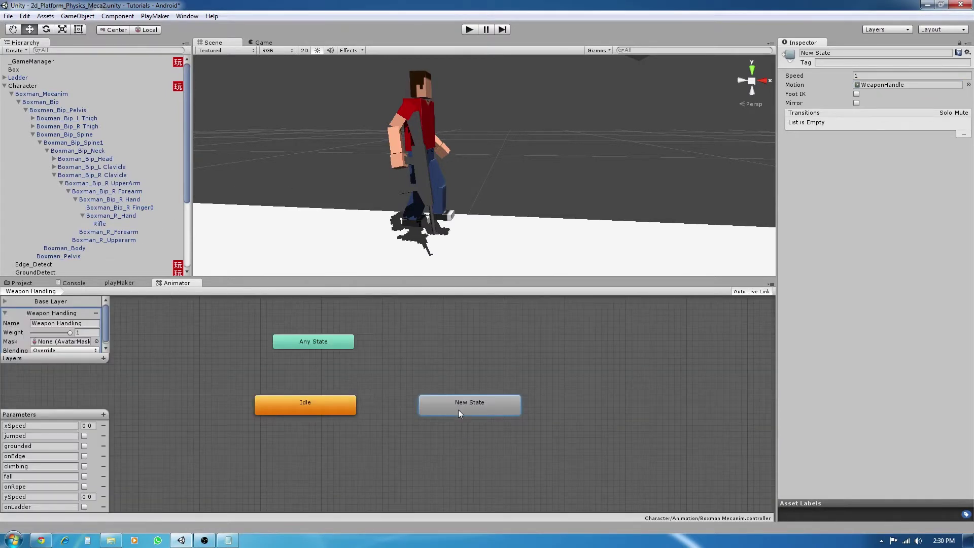
Rename the new state to Weapon Holding Pose and shift it slightly farther from the Idle state
left_click_drag(458, 409, 465, 409)
mouse_move(460, 401)
left_mouse_down()
mouse_move(454, 410)
mouse_move(466, 401)
left_mouse_up()
left_click(850, 51)
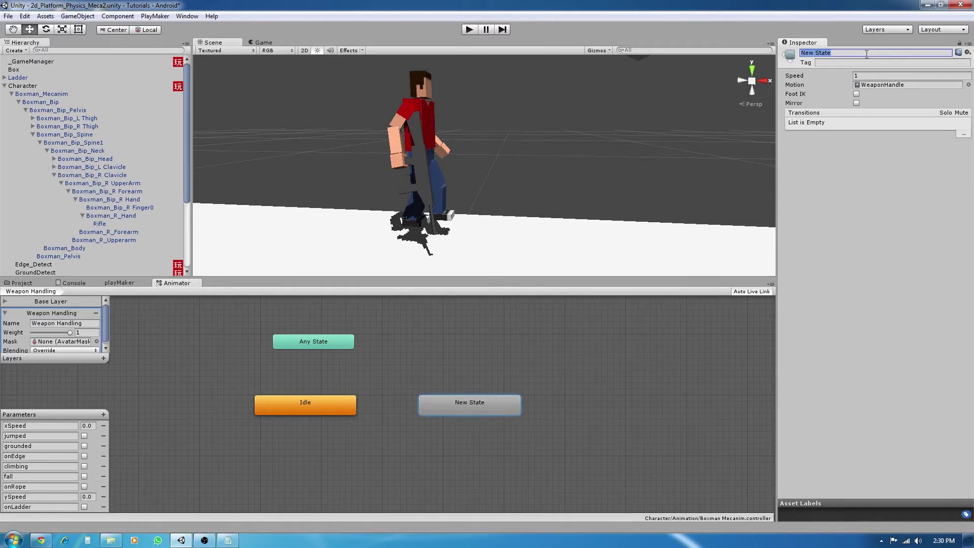
type("Weapon Ho")
key("BackSpace")
type("olding Pose")
key("Return")
left_click_drag(350, 412, 339, 406)
left_click(461, 410)
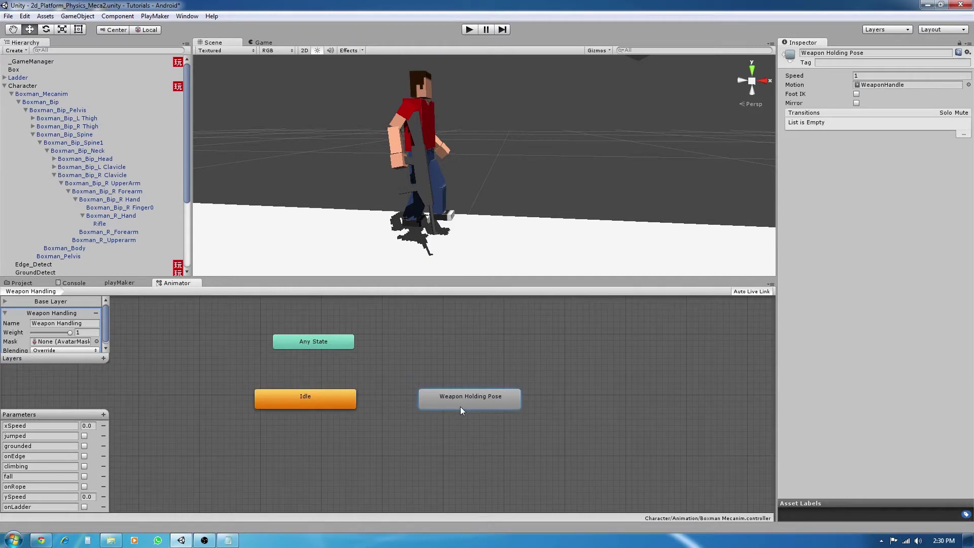
left_click_drag(461, 415, 466, 410)
Create transitions in both directions between the Idle and Weapon Holding Pose states
left_click(300, 399)
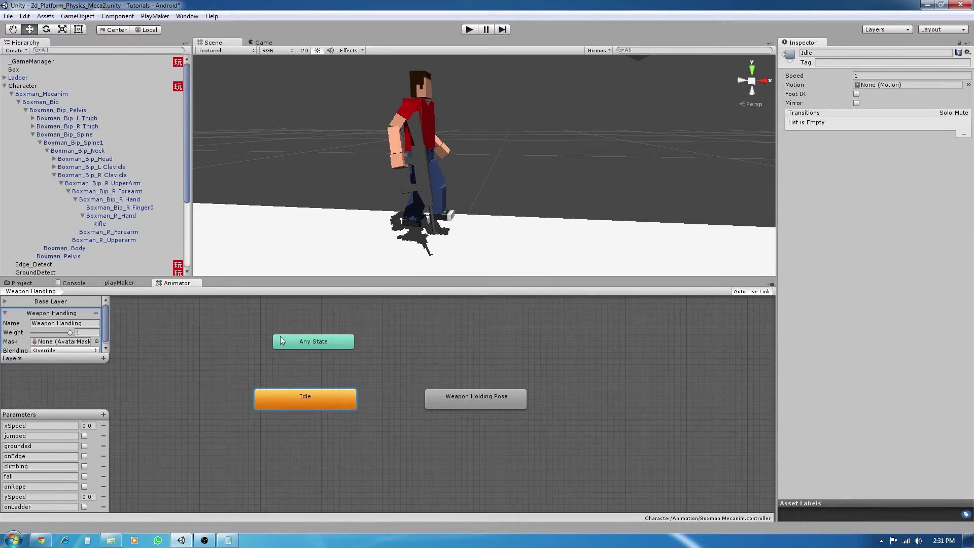
right_click(321, 409)
left_click(349, 416)
left_click(445, 401)
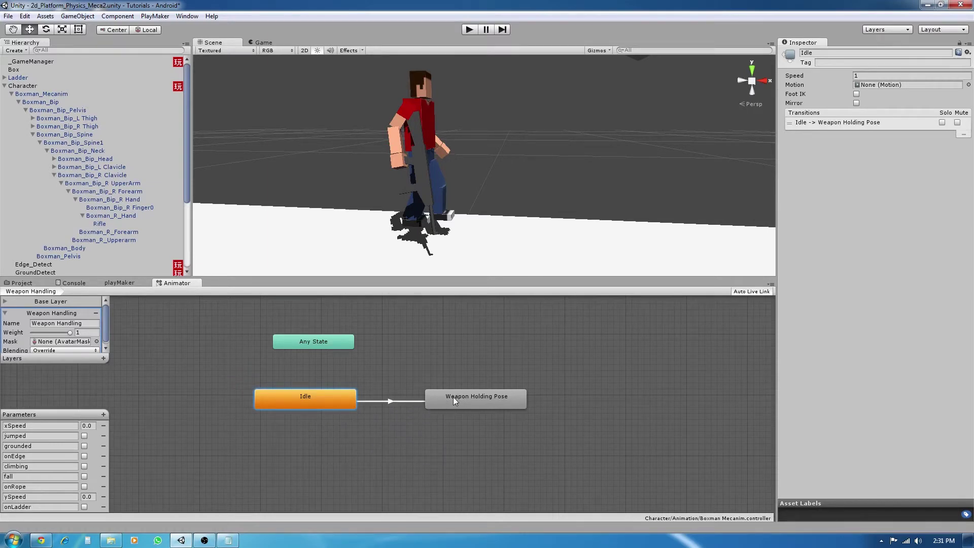
right_click(483, 401)
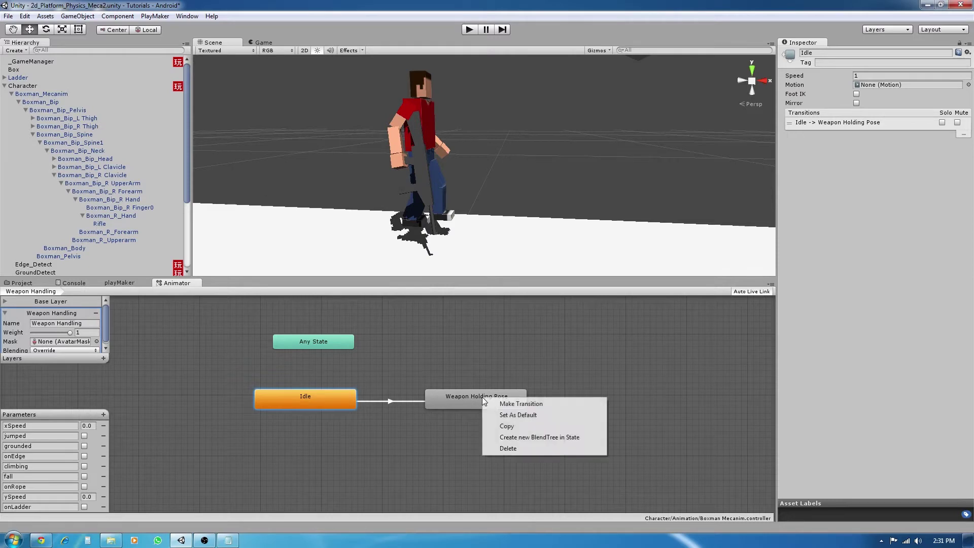
left_click(510, 404)
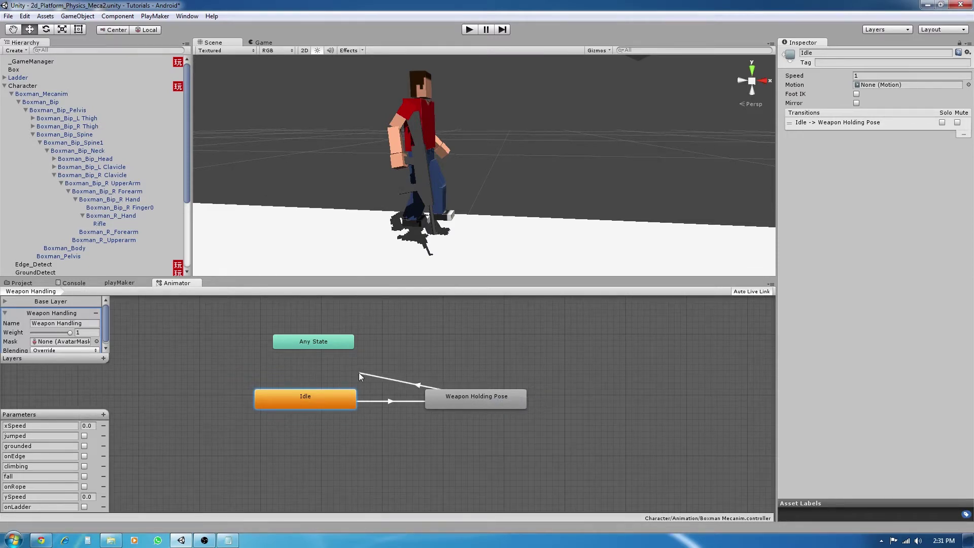
left_click(350, 392)
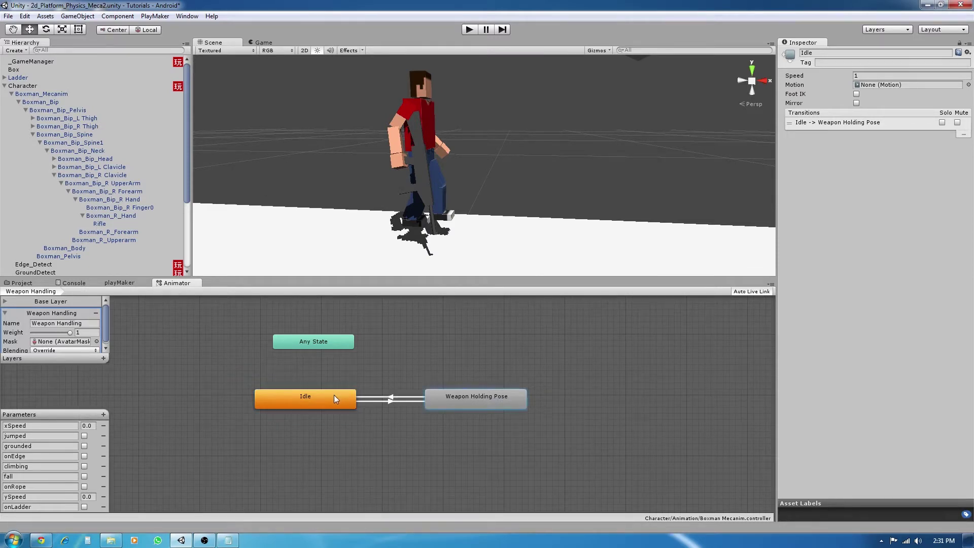
Set the condition of the Idle to Weapon Holding Pose transition to grounded being true
left_click(391, 401)
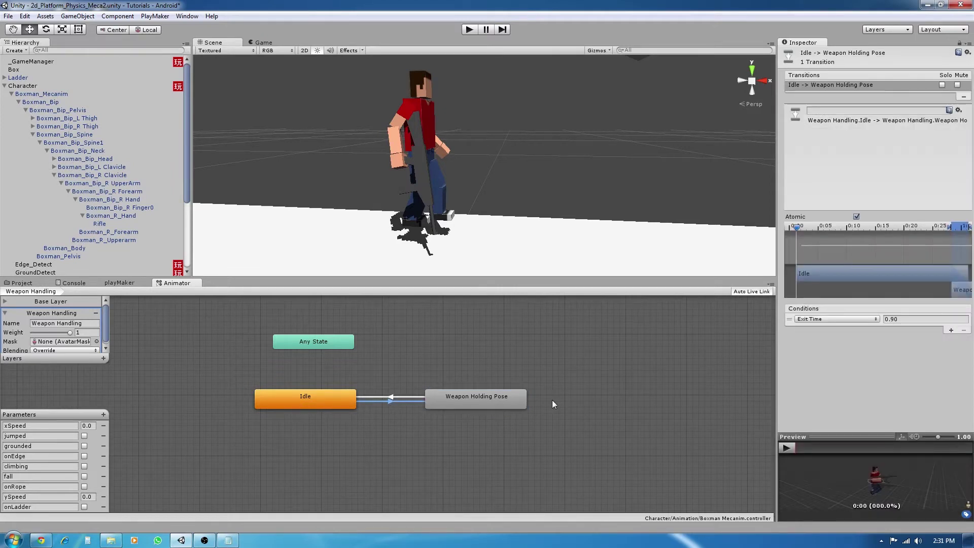
left_click(833, 319)
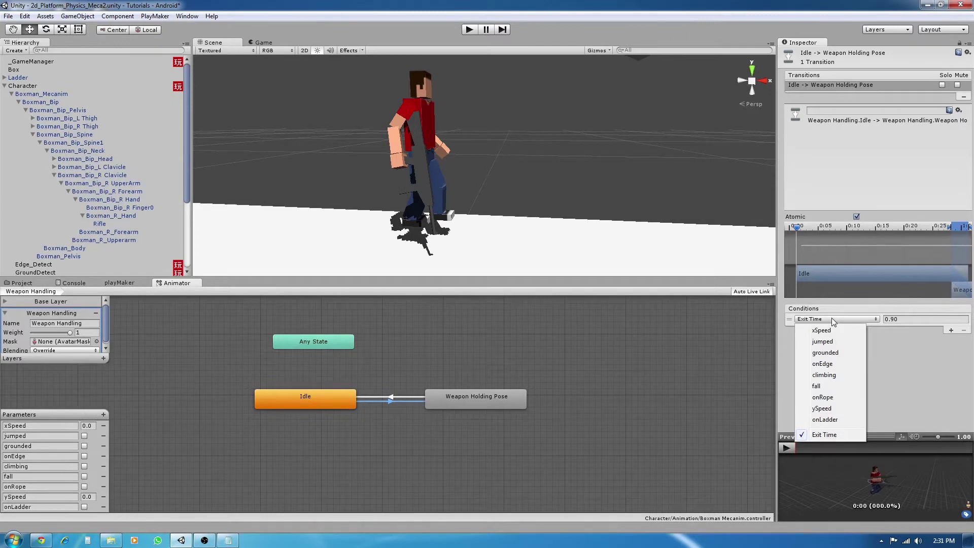
left_click(835, 354)
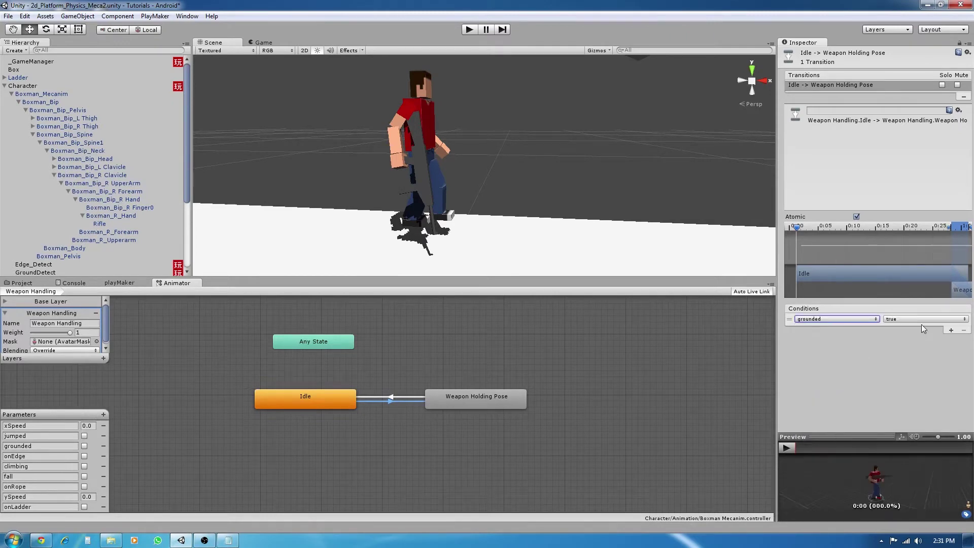
Set the condition of the Weapon Holding Pose to Idle transition to grounded being false, and save the scene
left_click(392, 397)
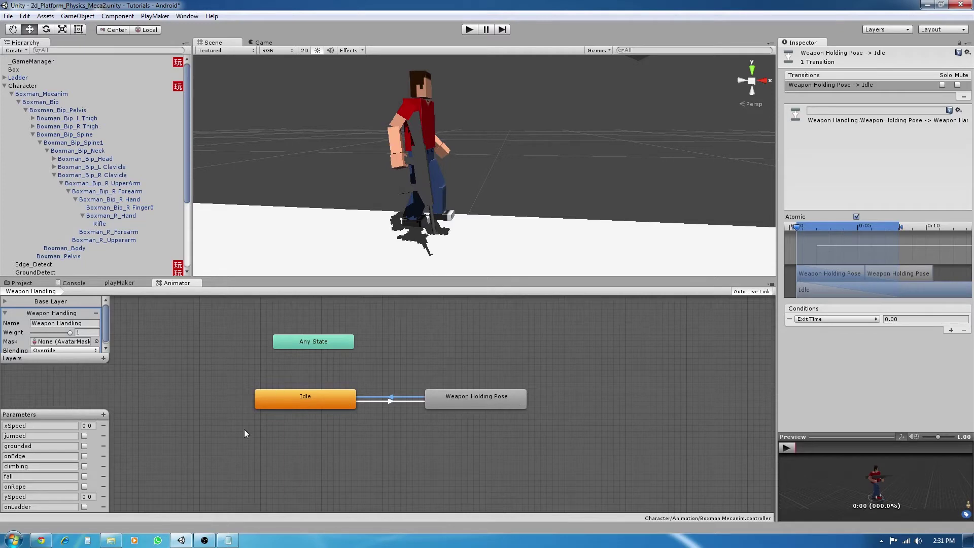
left_click(861, 319)
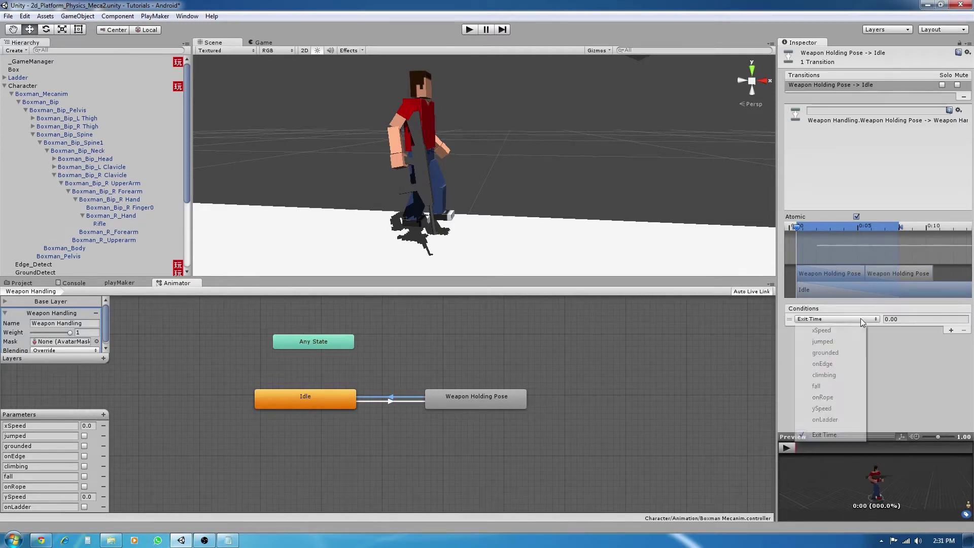
left_click(826, 353)
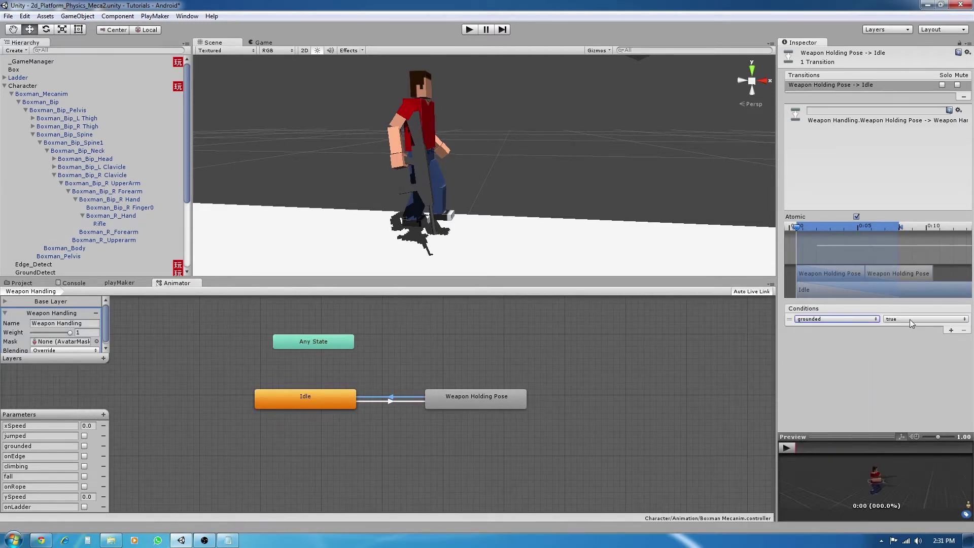
left_click(909, 318)
left_click(916, 336)
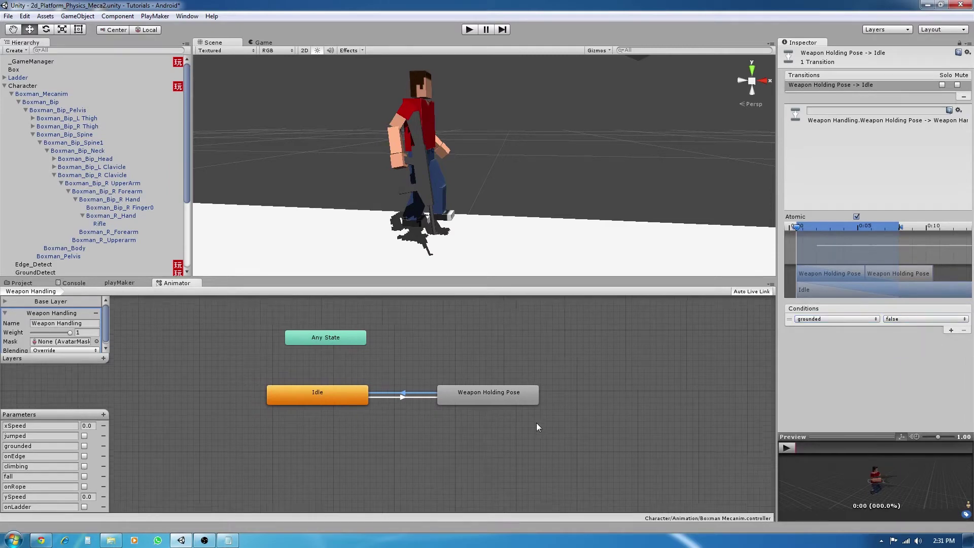
middle_click_drag(537, 423, 526, 433)
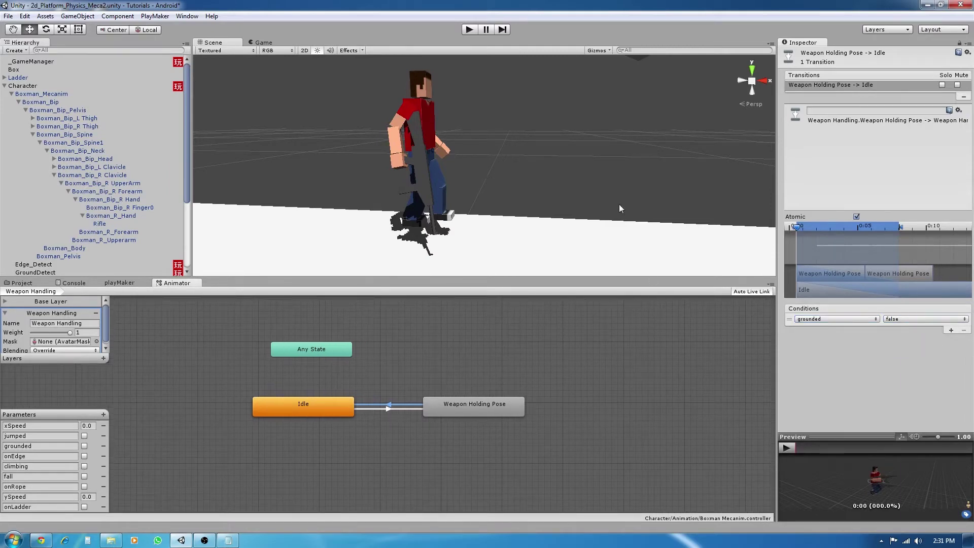
left_click(8, 16)
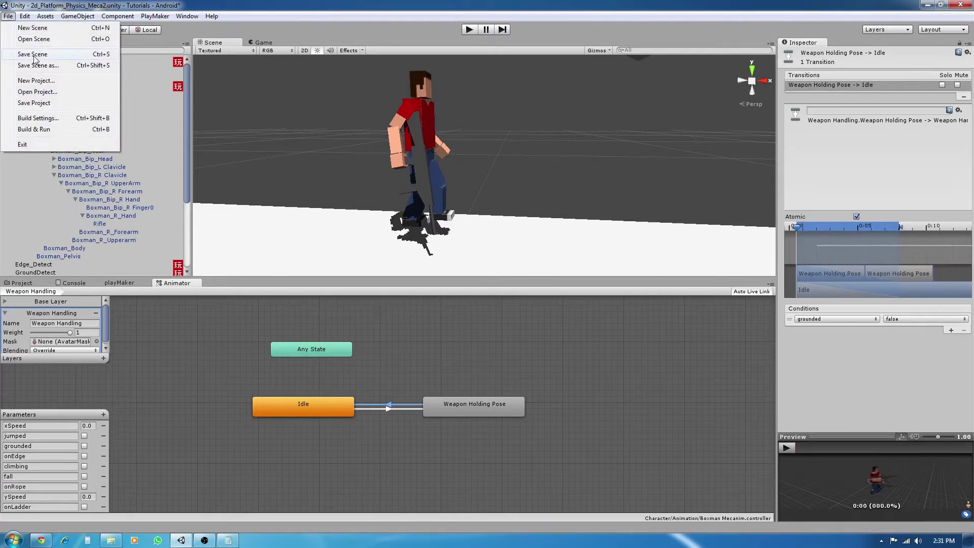
left_click(32, 54)
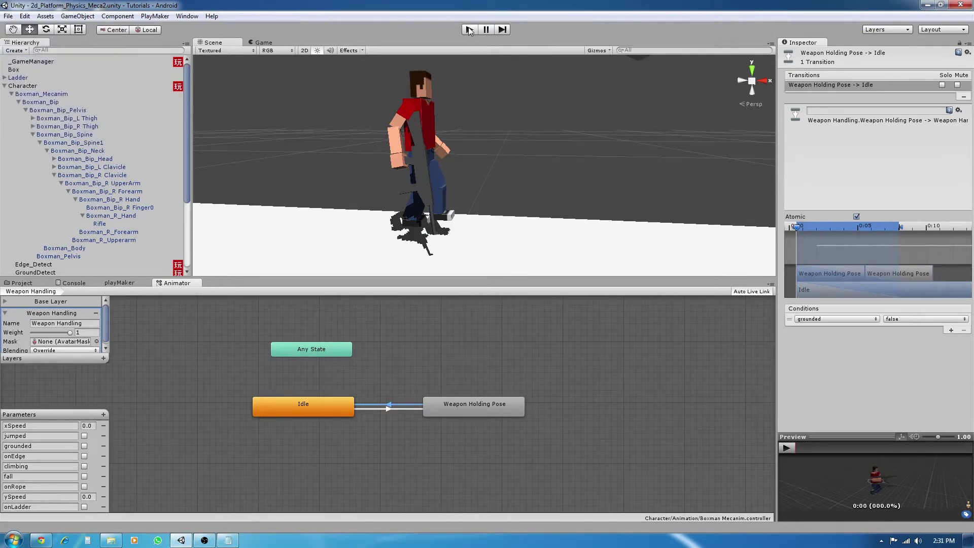
Play-test the scene by running and jumping in both directions to check the weapon-holding animation, and stop play mode
left_click(470, 30)
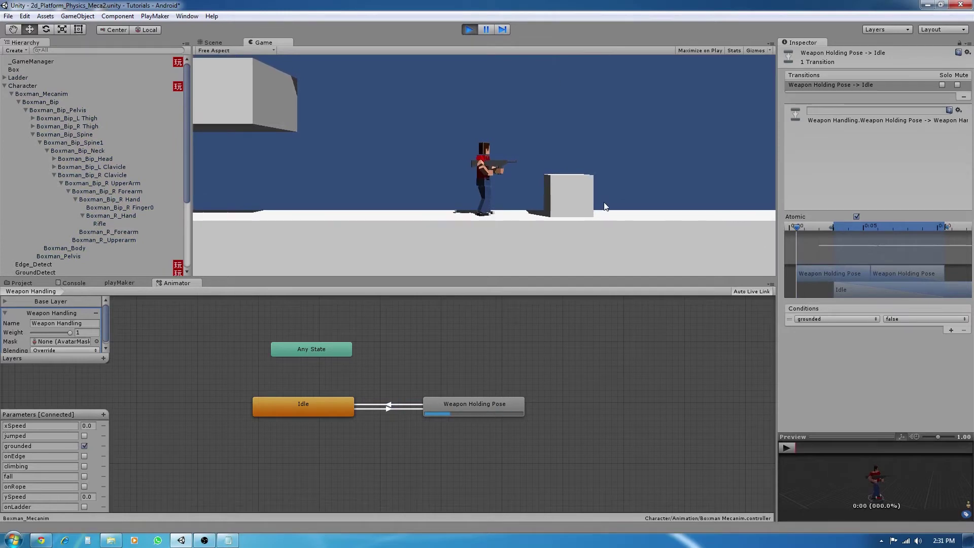
key("Left")
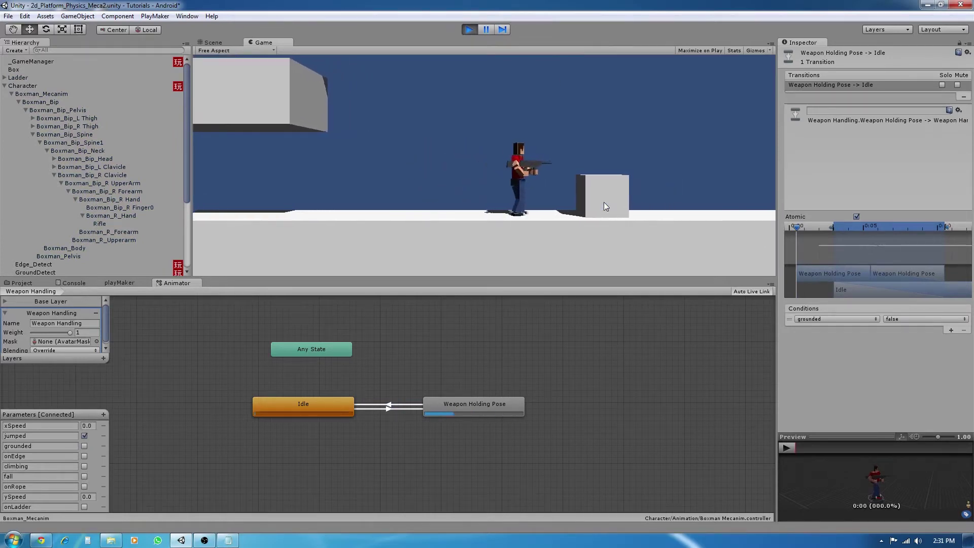
key("space")
key("Right")
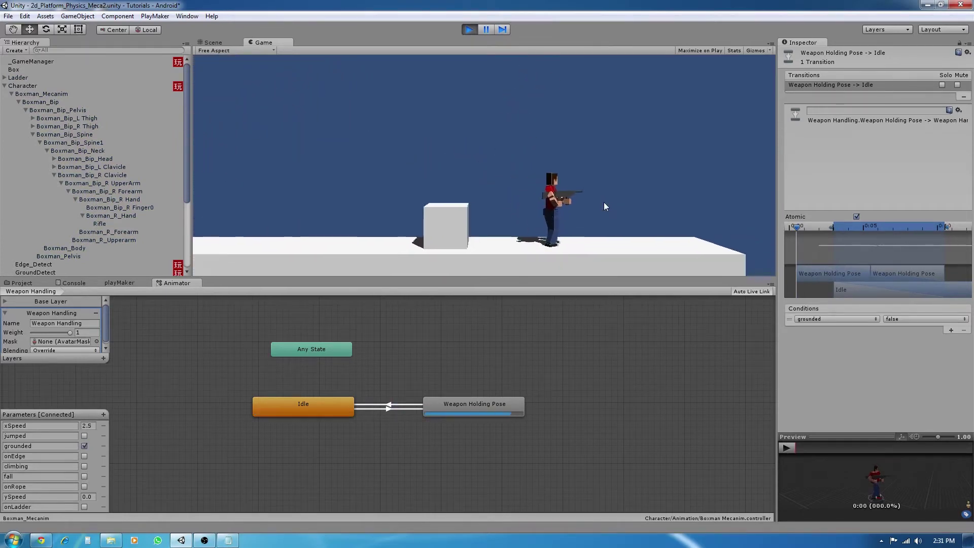
key("Left")
key("space")
key("Left")
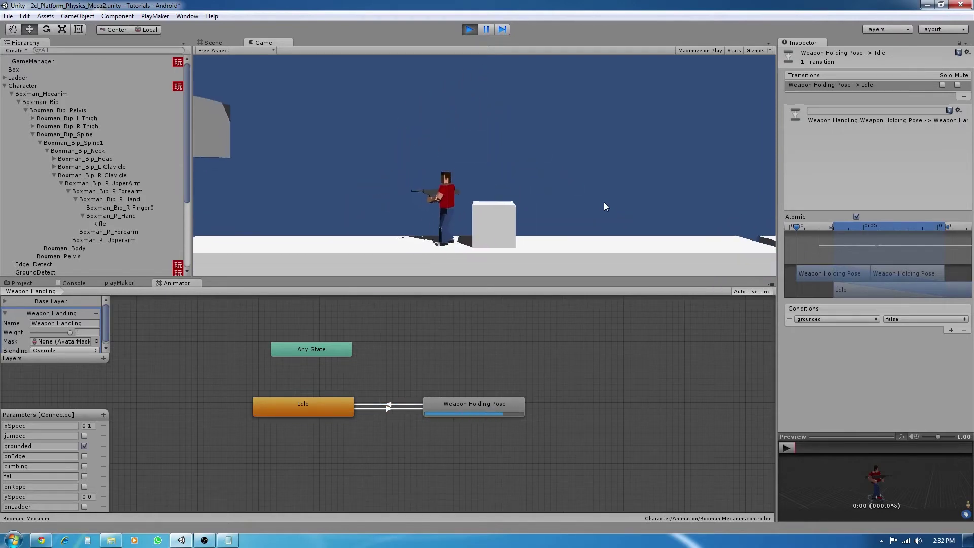
key("space")
key("Right")
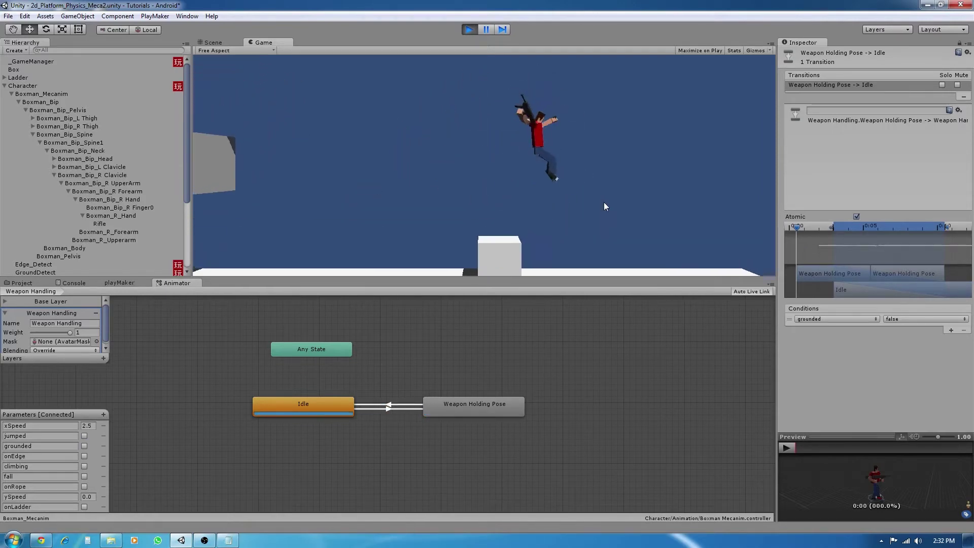
key("Left")
key("space")
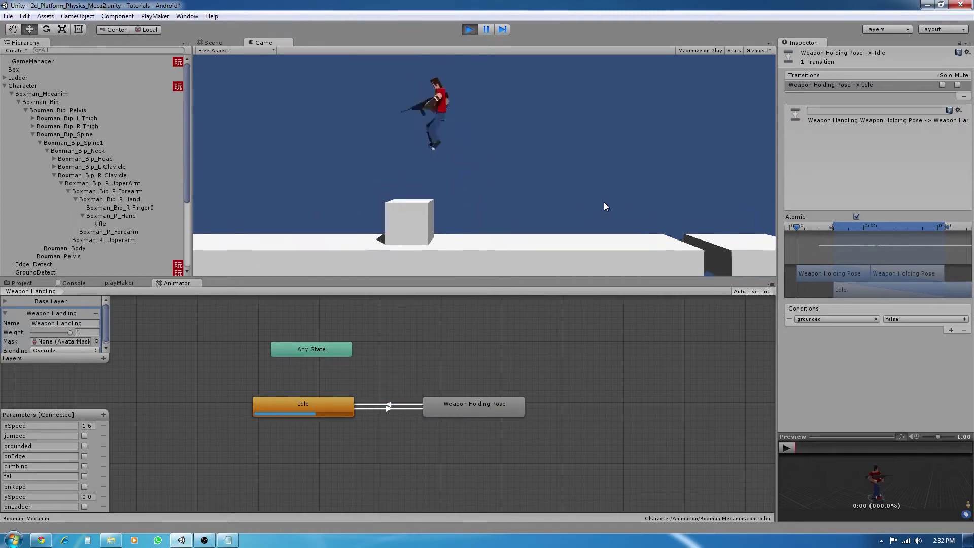
key("Right")
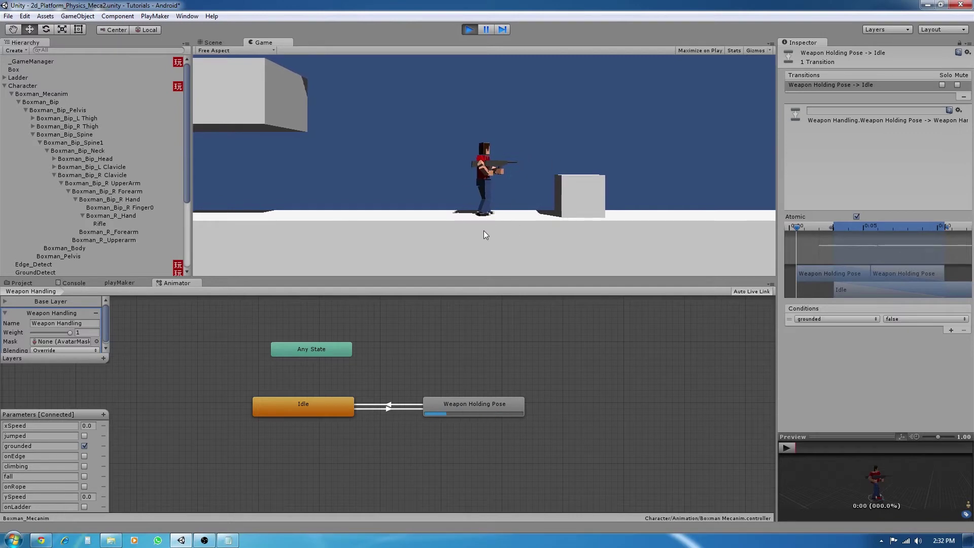
left_click(470, 30)
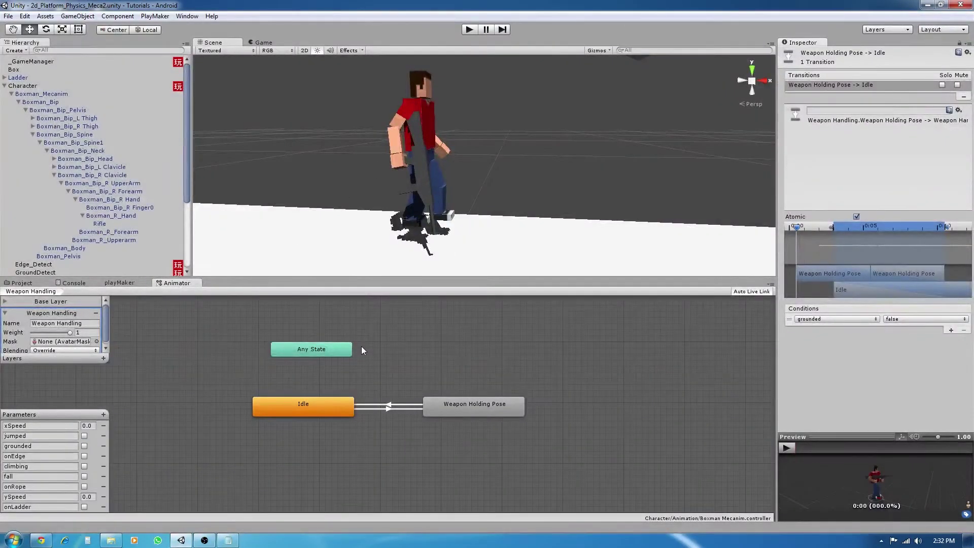
Open the Animation folder inside the Character folder of the project assets
left_click(21, 283)
left_click(38, 357)
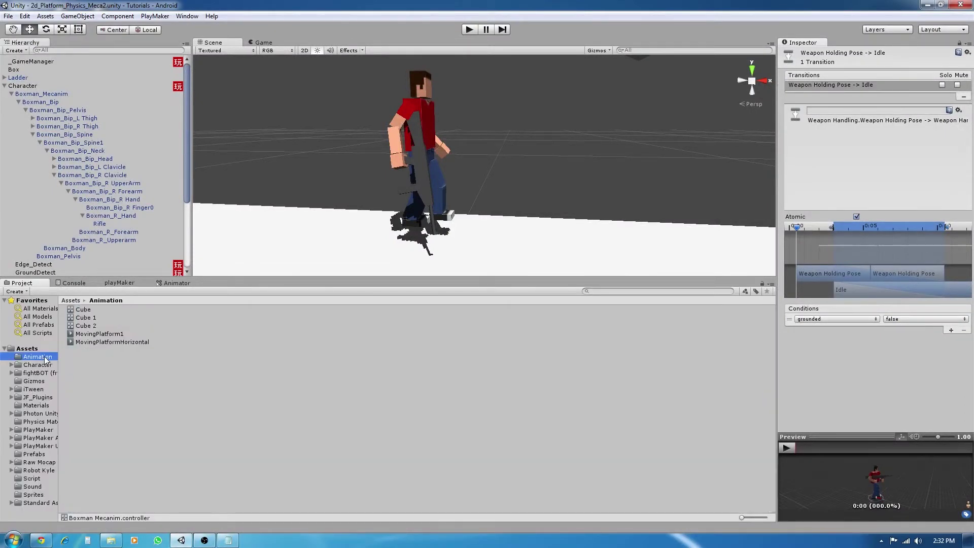
right_click(99, 376)
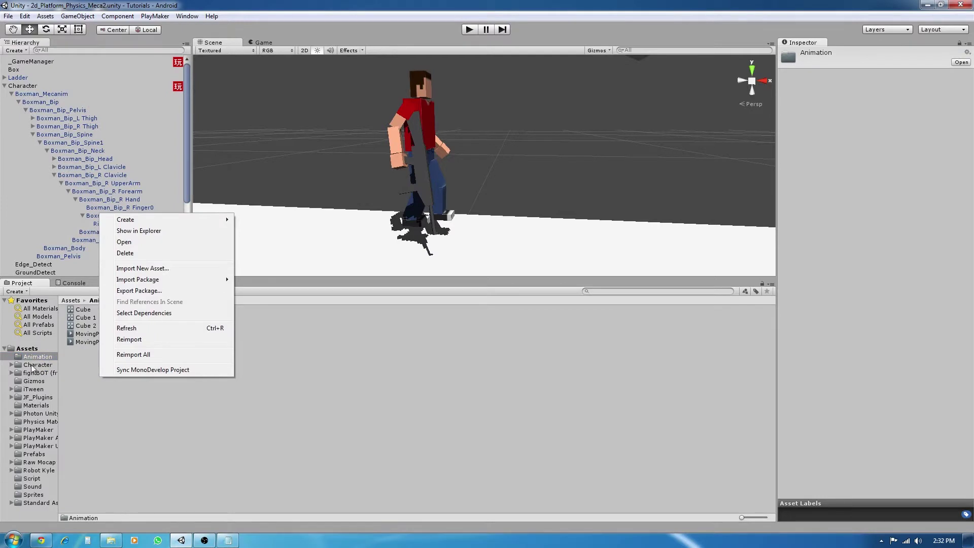
left_click(37, 365)
left_click(63, 358)
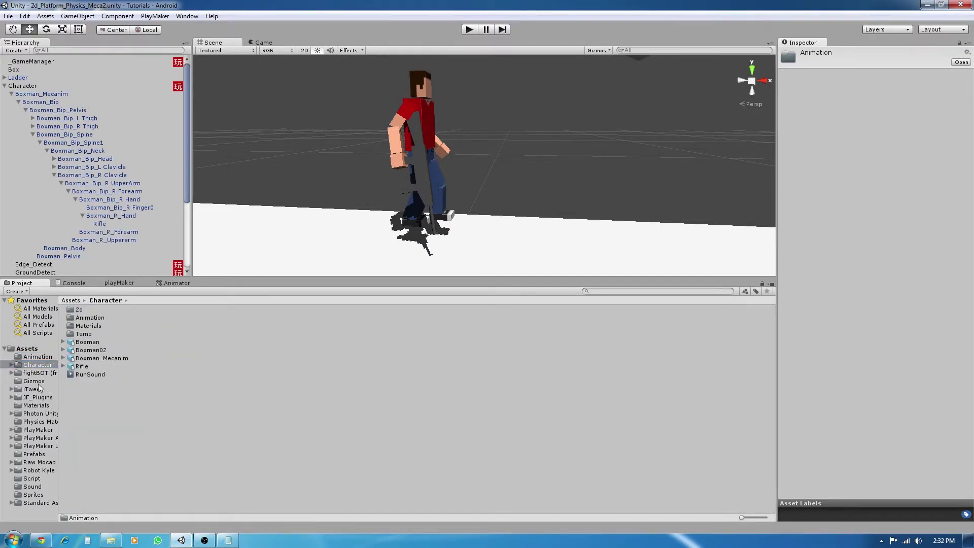
left_click(36, 358)
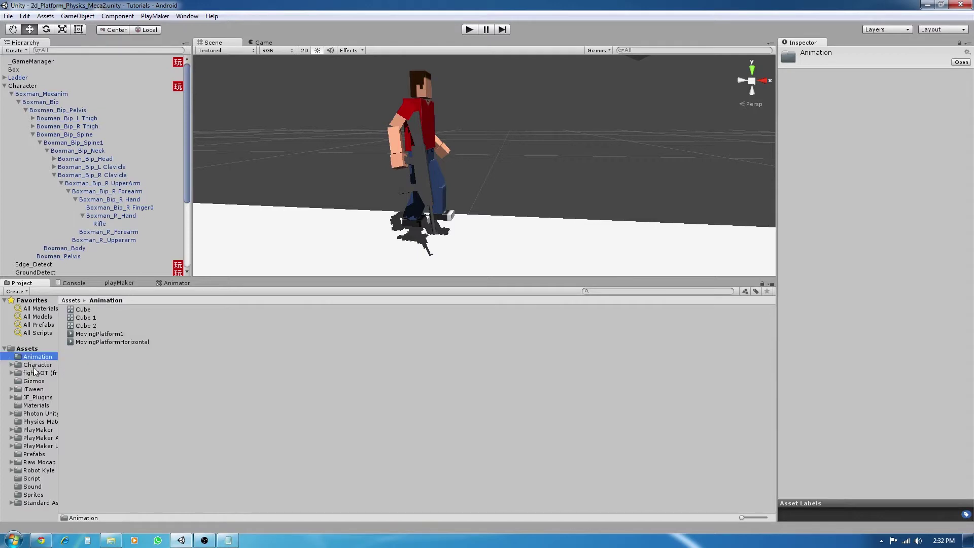
left_click(36, 368)
double_click(90, 318)
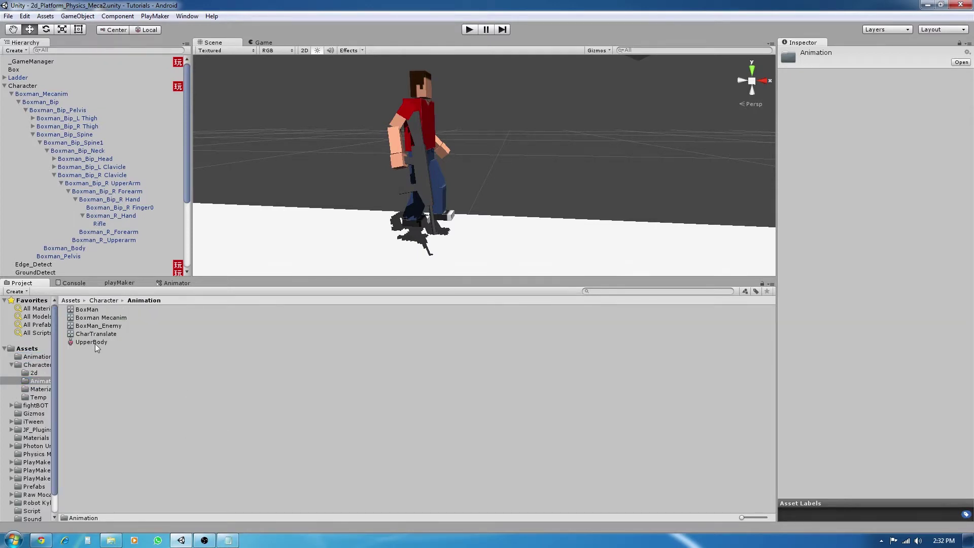
Create an Avatar Mask named UpperBody_2 in the Character's Animation folder
right_click(172, 409)
right_click(115, 393)
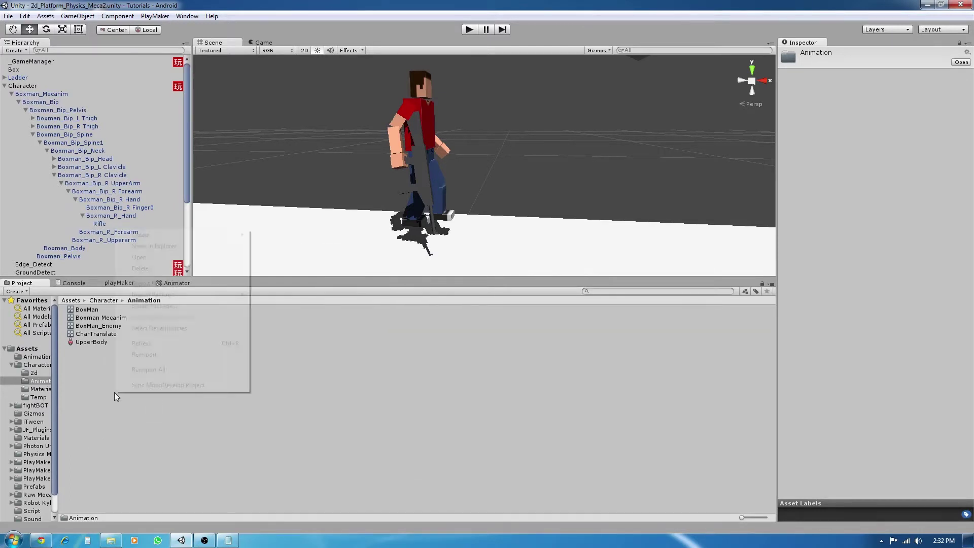
mouse_move(228, 235)
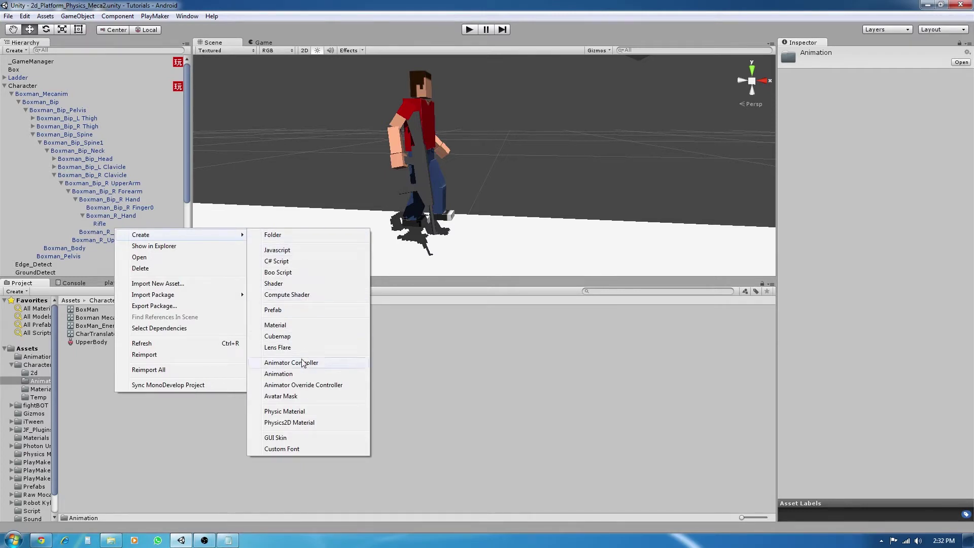
left_click(292, 399)
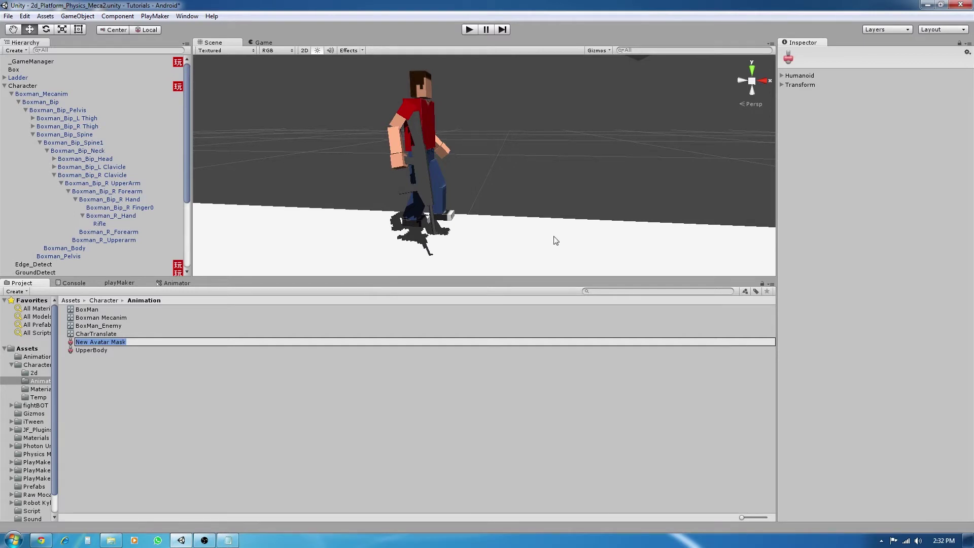
type("UpperBody_2")
key("Return")
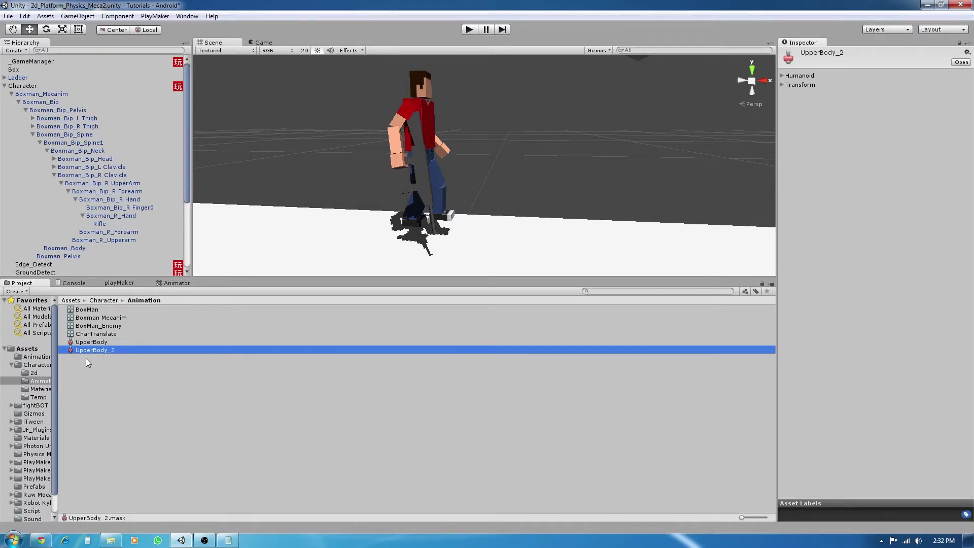
Exclude both legs, the foot IK and the ground root from the Humanoid body of the UpperBody_2 avatar mask
left_click(782, 76)
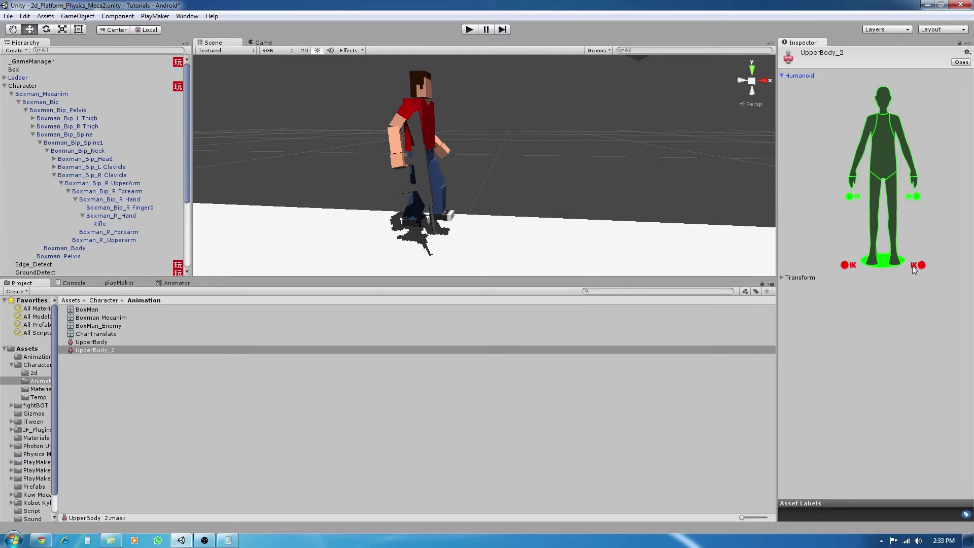
left_click(877, 217)
left_click(895, 218)
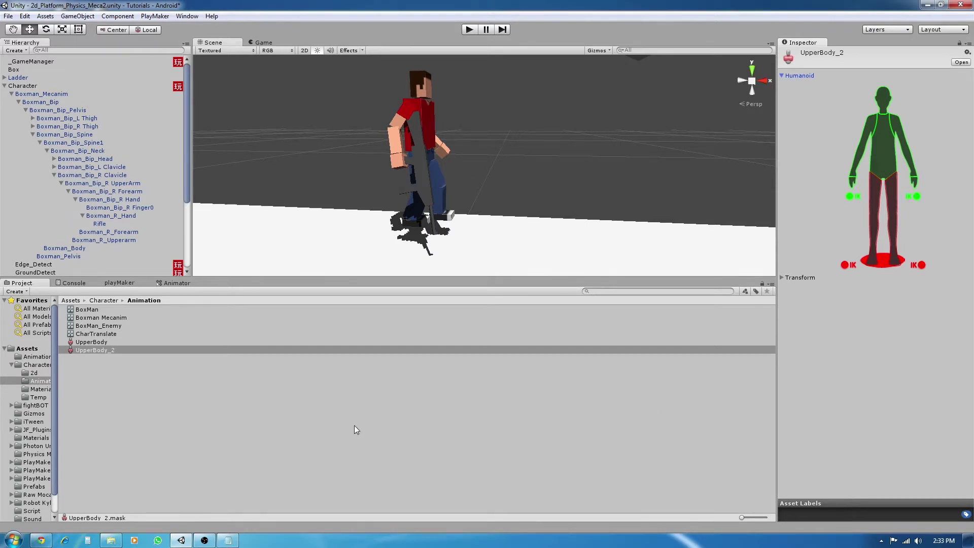
left_click(335, 425)
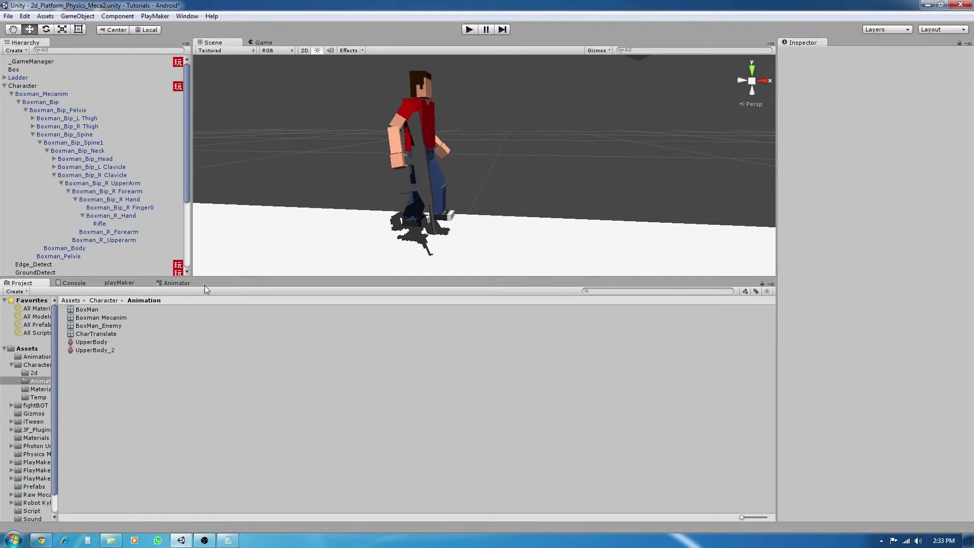
Assign the UpperBody_2 avatar mask to the Weapon Handling layer of the character's animator controller
left_click(175, 283)
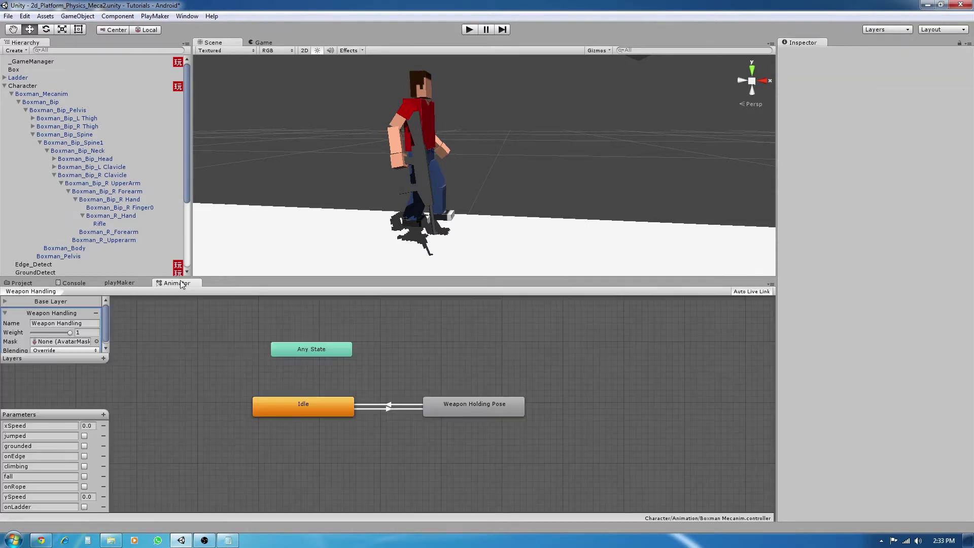
left_click(96, 342)
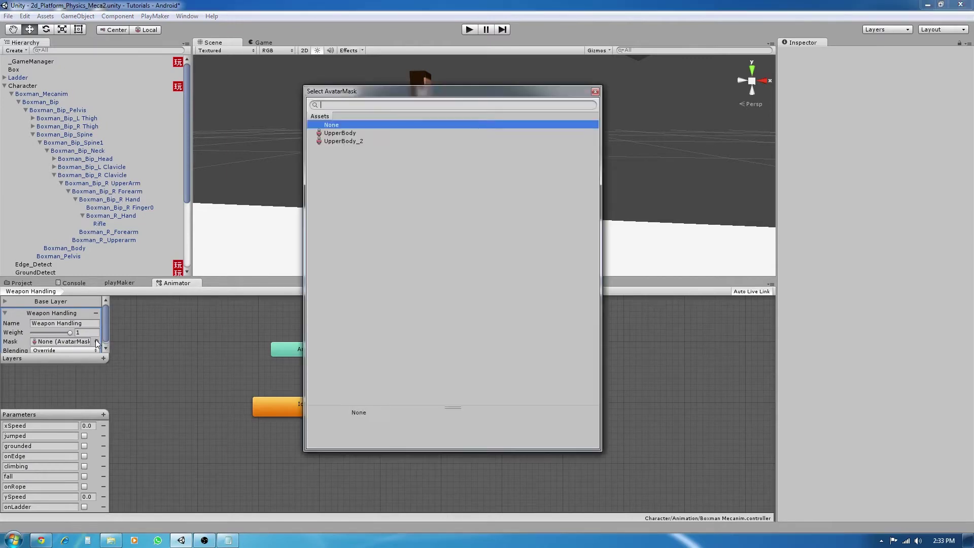
left_click(350, 140)
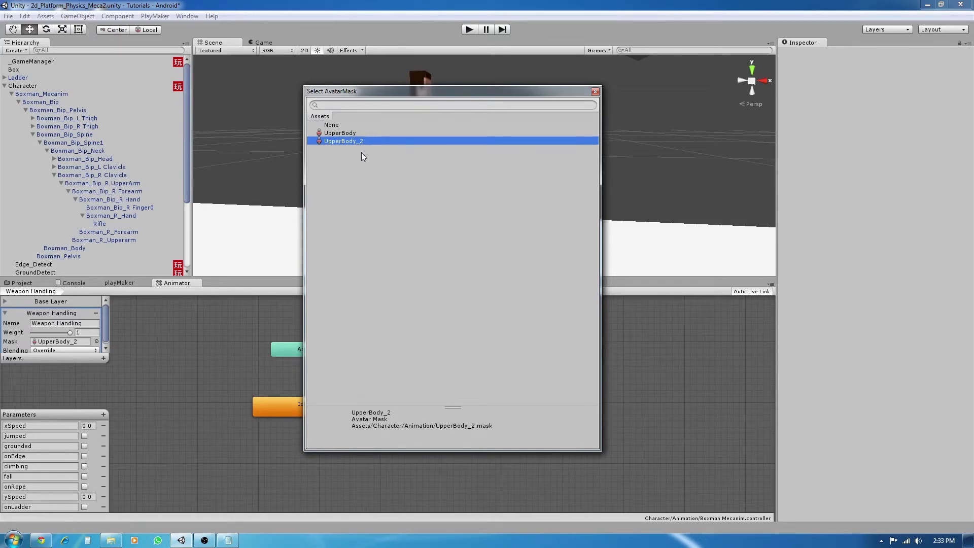
double_click(347, 141)
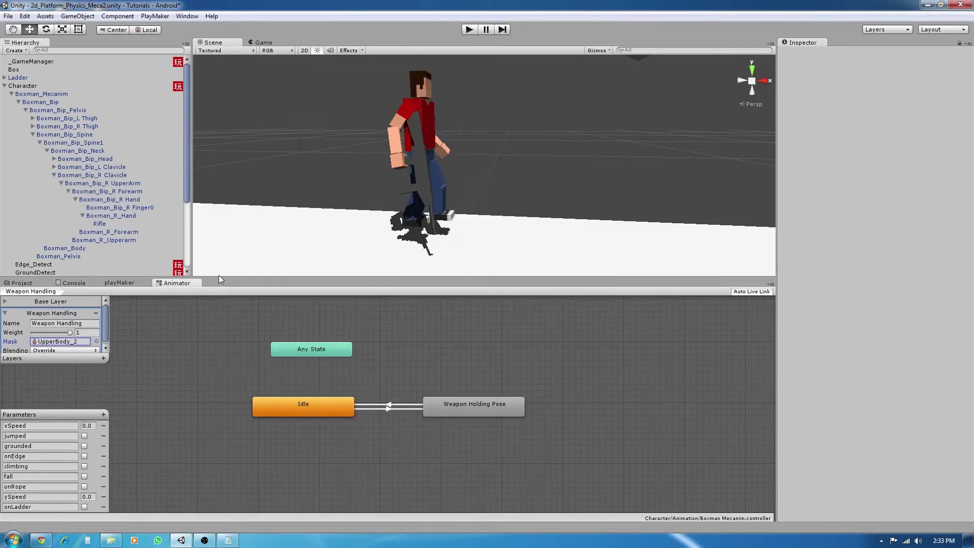
Play-test the masked weapon-holding animation by running and jumping both ways and climbing the ladder, and stop play mode
left_click(468, 30)
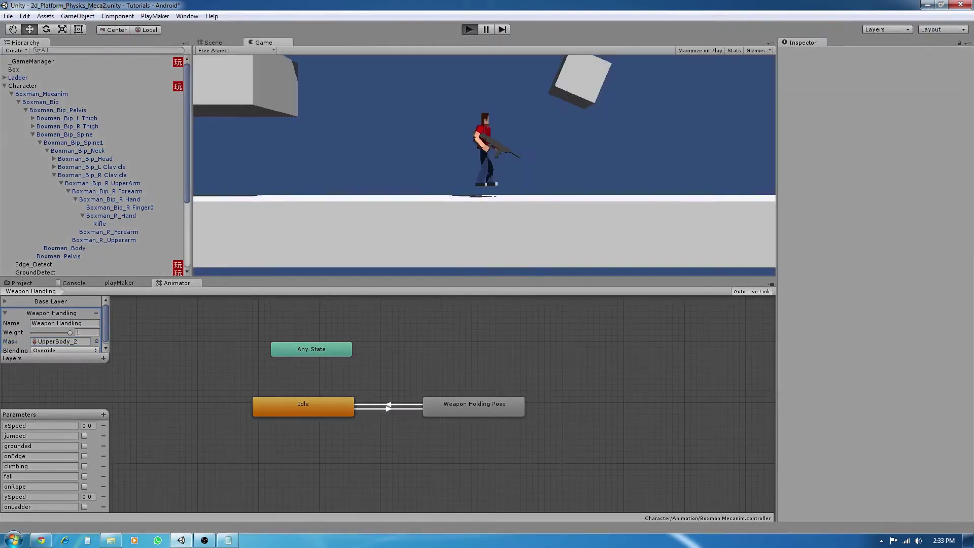
key("Right")
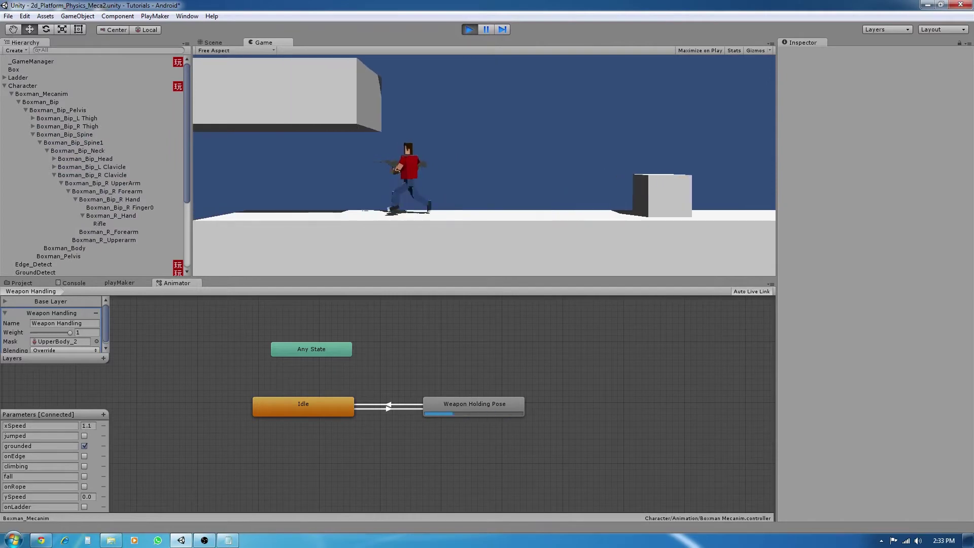
key("space")
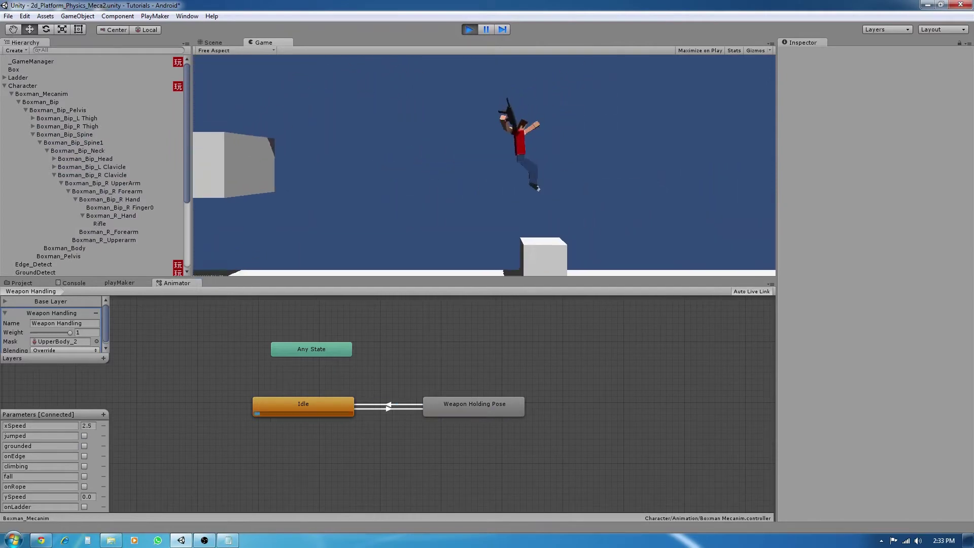
key("Right")
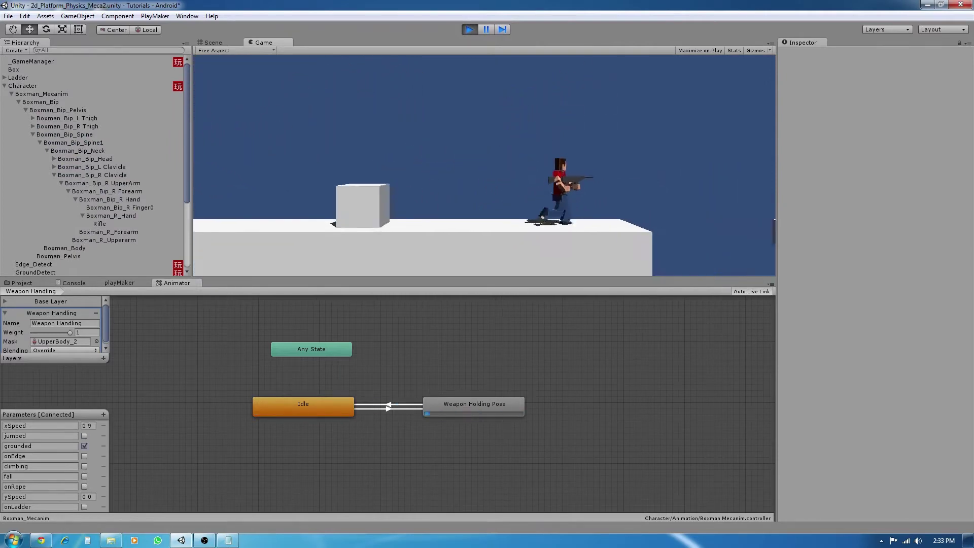
key("Left")
key("space")
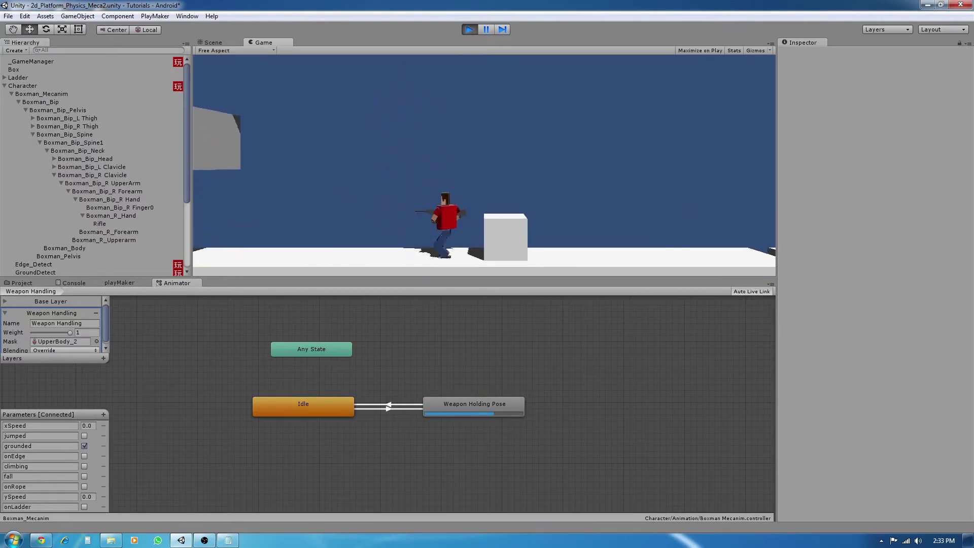
key("space")
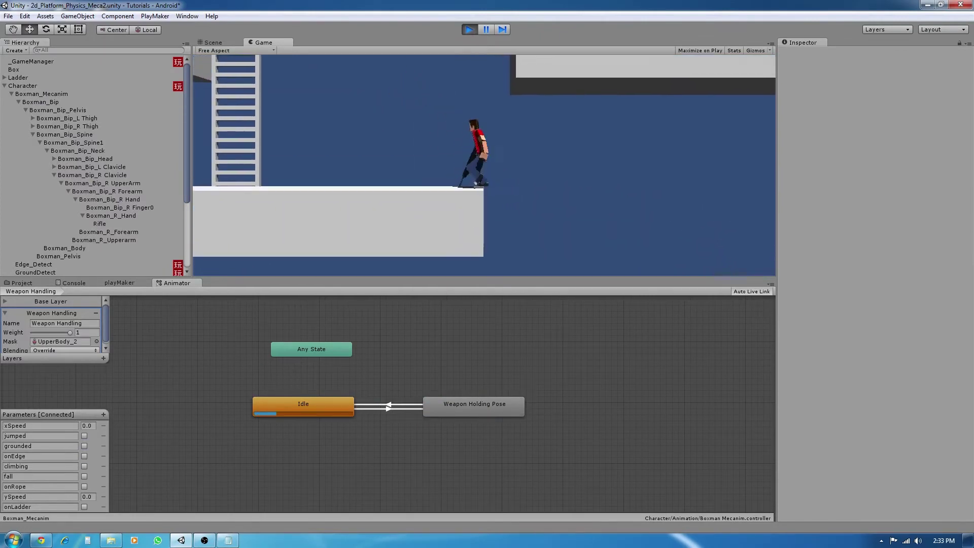
key("Left")
key("Up")
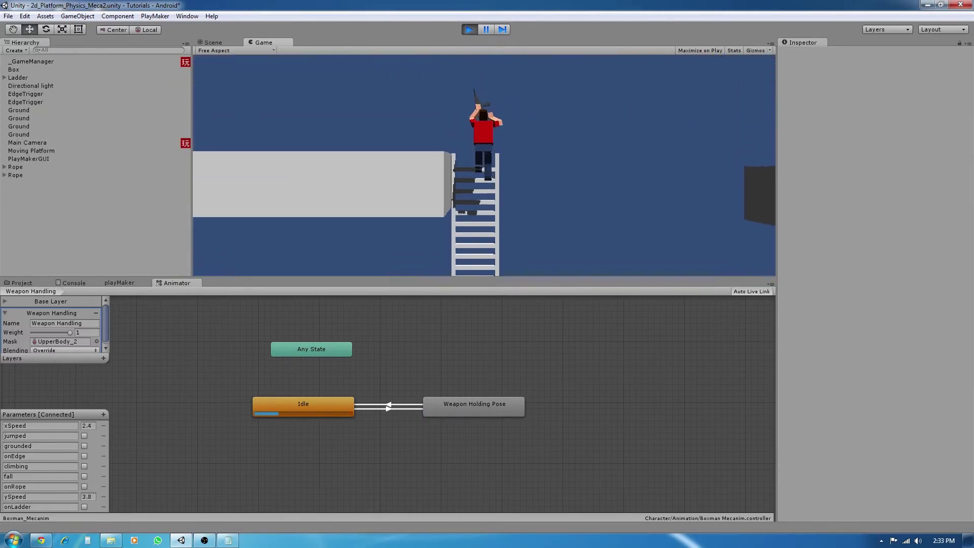
key("Left")
key("Right")
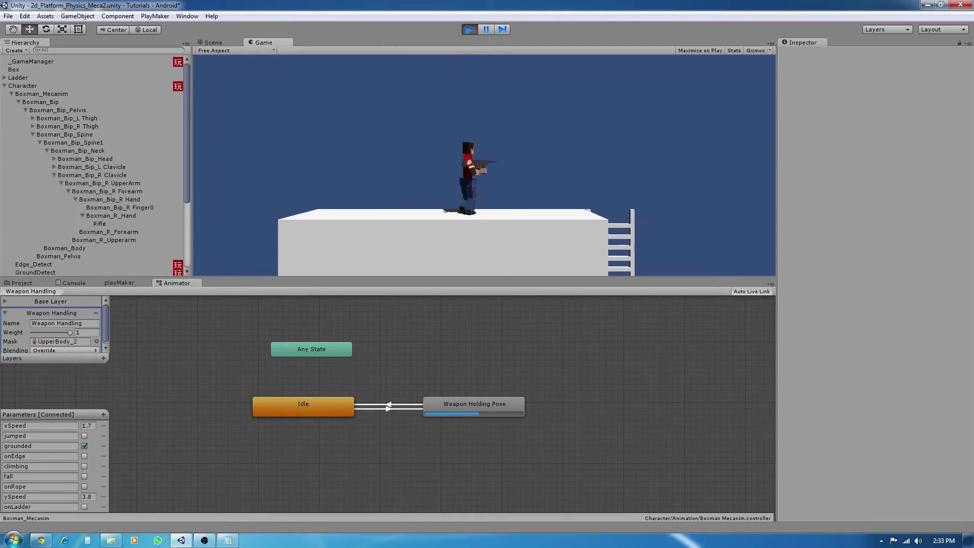
key("Right")
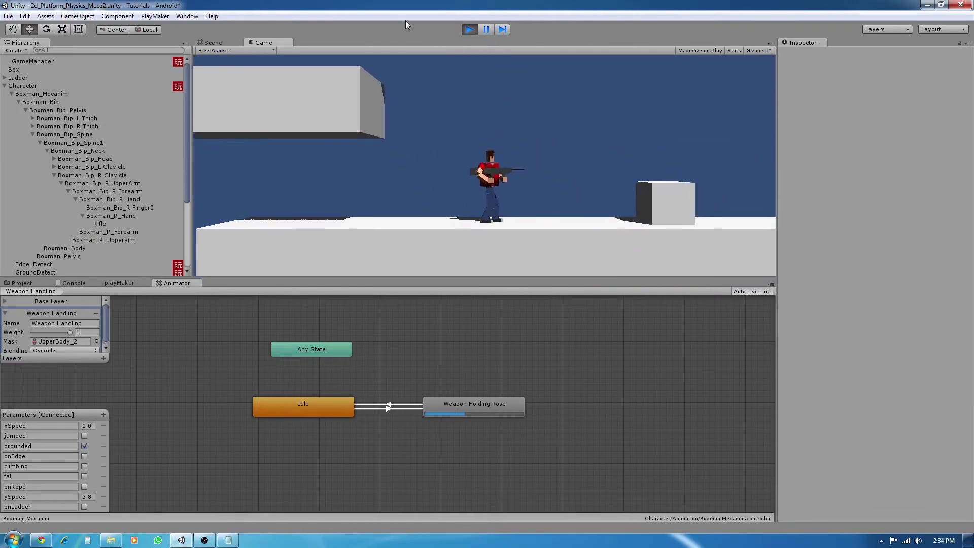
left_click(469, 31)
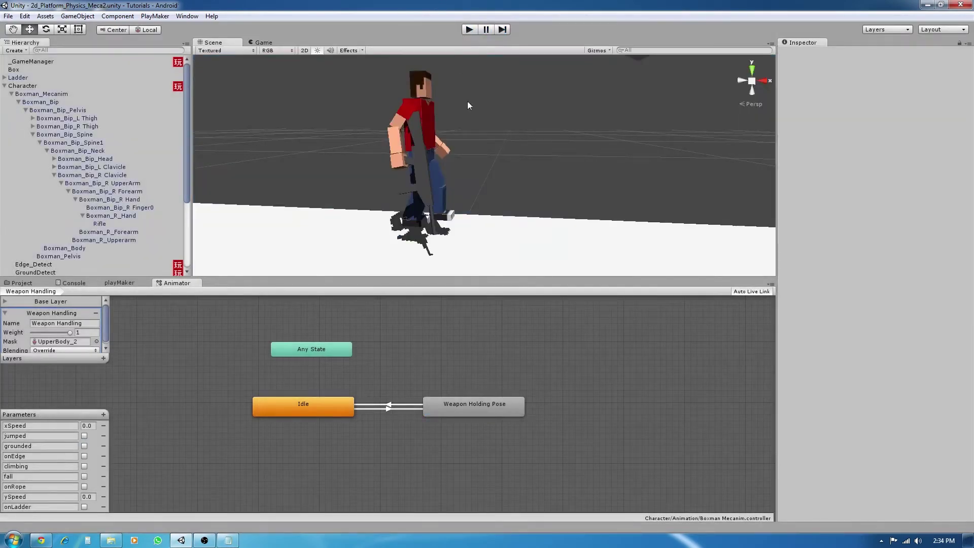
Create an empty game object in the scene and name it MuzzleFlash
left_click(20, 282)
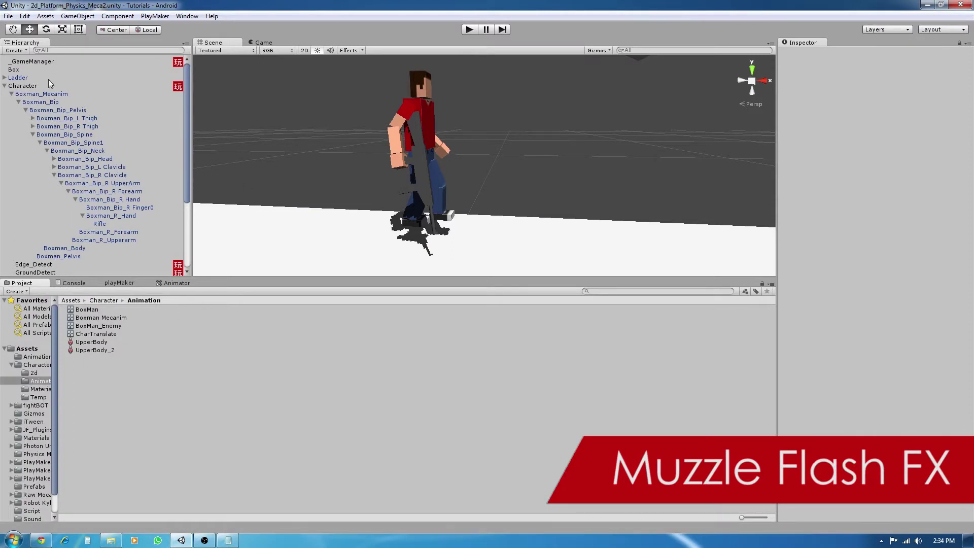
left_click(80, 15)
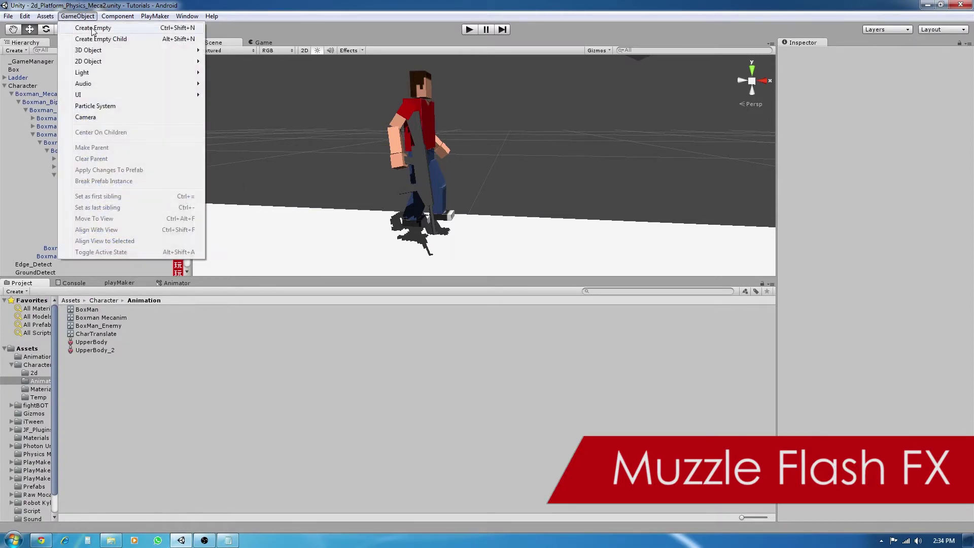
left_click(93, 28)
left_click(858, 52)
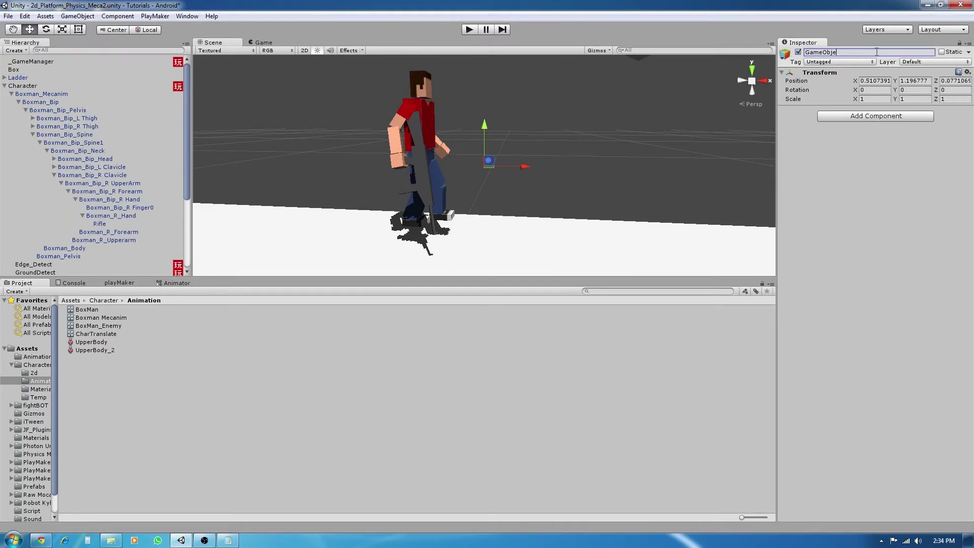
key("BackSpace")
key("BackSpace")
key("BackSpace")
key("BackSpace")
key("BackSpace")
key("BackSpace")
key("BackSpace")
key("BackSpace")
type("MuzzleFl")
Make the MuzzleFlash object a child of the Rifle in the character's right hand
left_click_drag(185, 184, 191, 252)
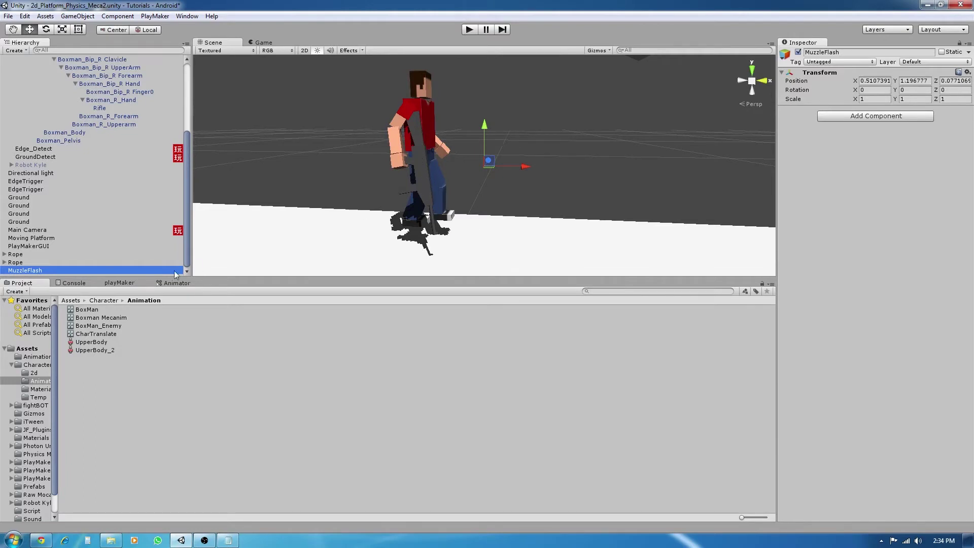
left_click_drag(35, 274, 108, 112)
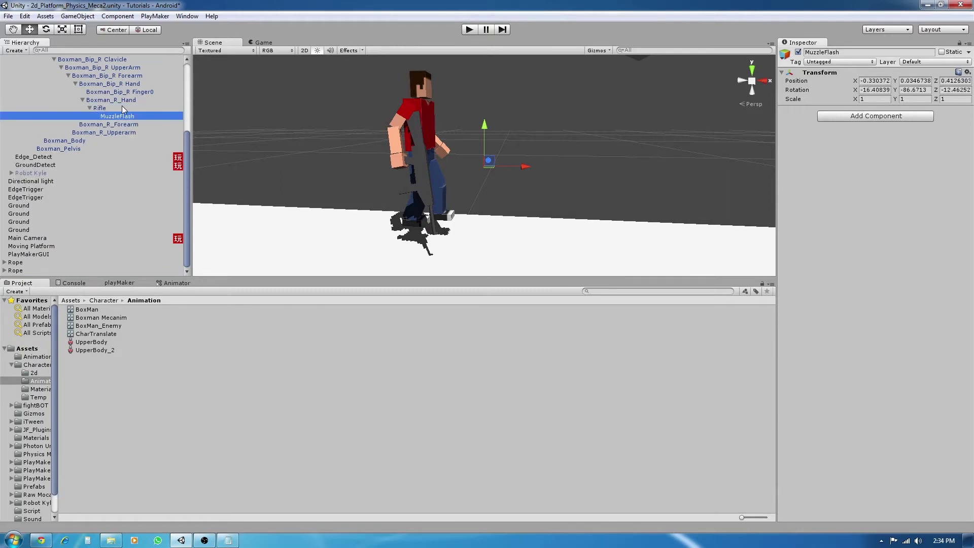
left_click(96, 108)
left_click(109, 117)
left_click(99, 109)
left_click(103, 117)
Set the MuzzleFlash object's local position and rotation to 0 on all three axes
left_click(883, 82)
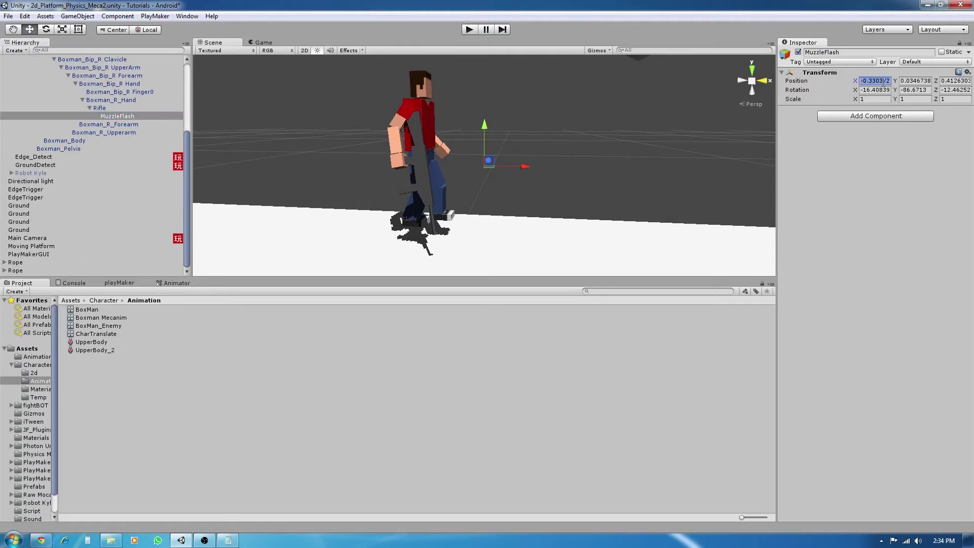
type("0")
left_click(922, 80)
type("0")
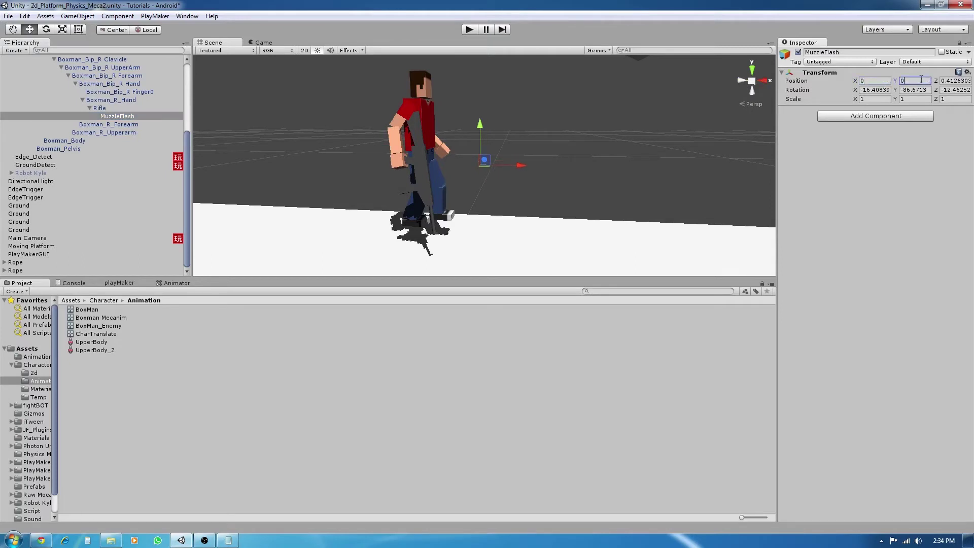
left_click(955, 80)
type("0")
left_click(955, 90)
type("0")
left_click(915, 90)
type("0")
left_click(883, 90)
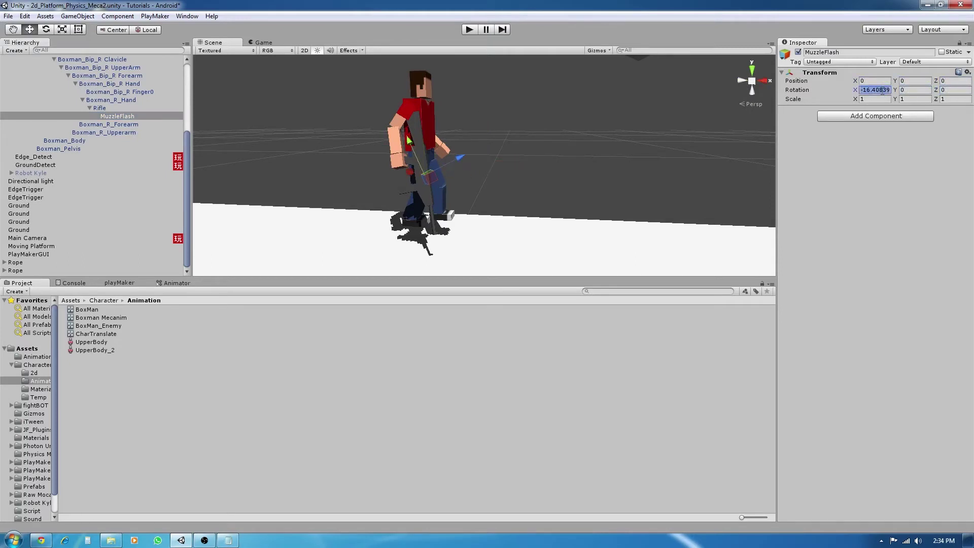
type("0")
Move the MuzzleFlash object to the tip of the rifle barrel, at about X 0.028, Y -0.425, Z 0.021
left_click_drag(388, 193, 490, 157, "alt")
scroll(511, 156, "up", 6)
scroll(511, 161, "down", 8)
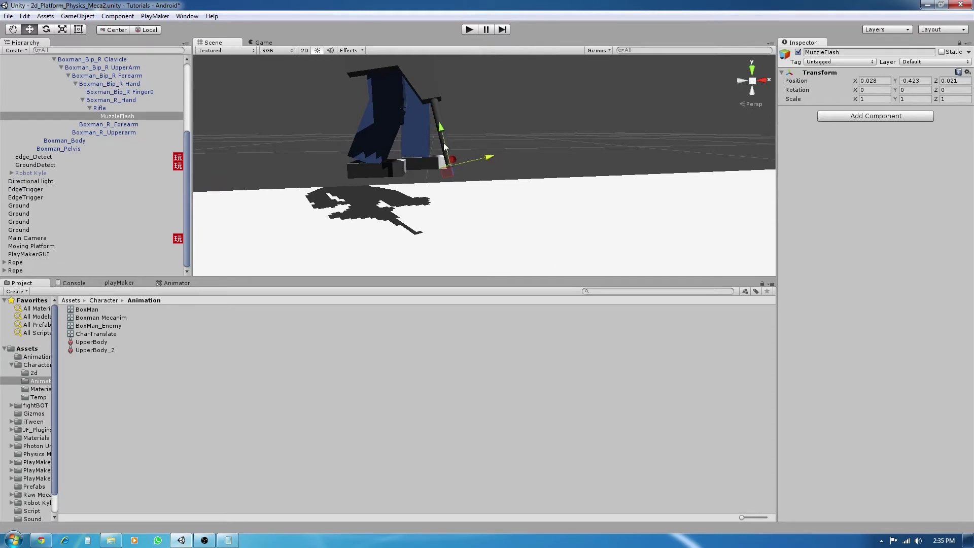
left_click_drag(441, 135, 459, 112)
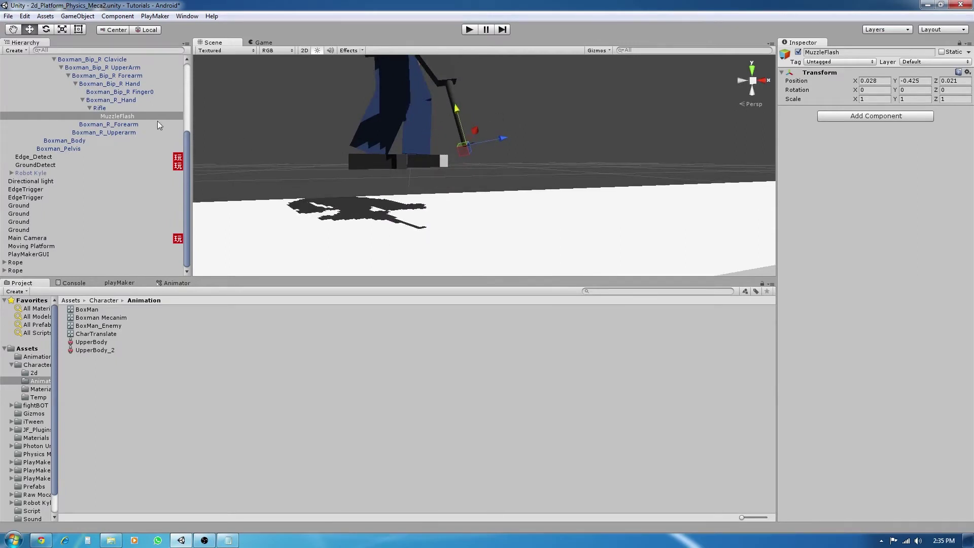
Add a Light component to MuzzleFlash, check its effect on the character by toggling it, and leave it disabled
left_click(896, 115)
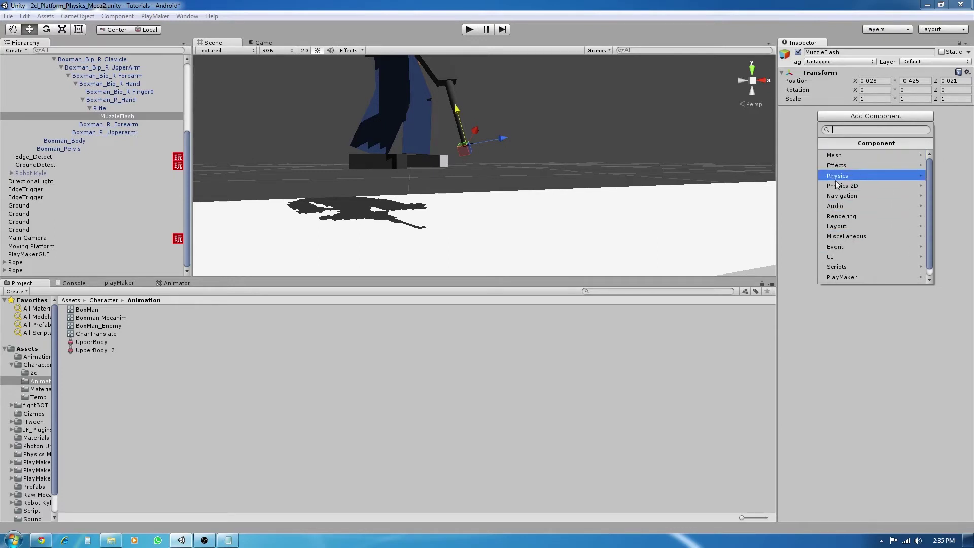
type("light")
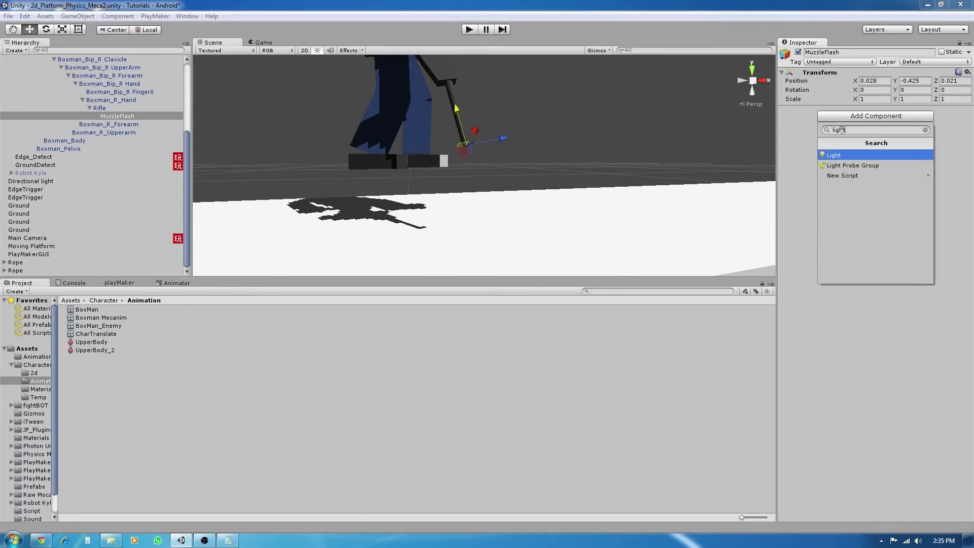
left_click(867, 155)
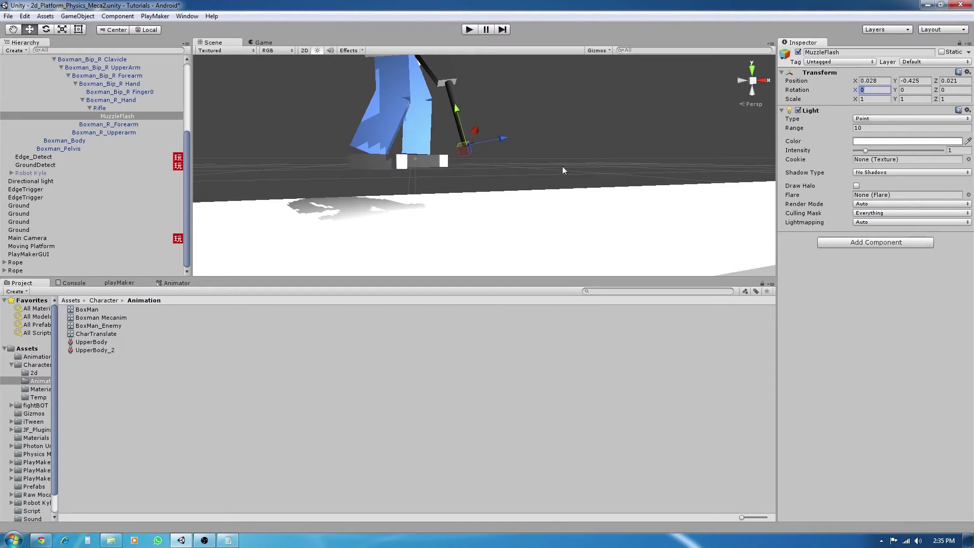
scroll(687, 139, "down", 1)
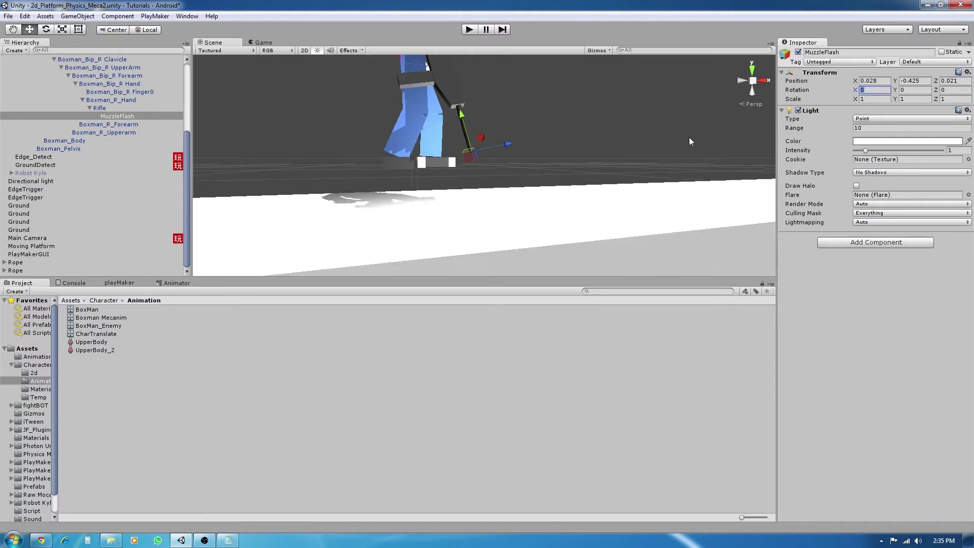
left_click(799, 111)
left_click(799, 111)
left_click_drag(659, 152, 548, 152, "alt")
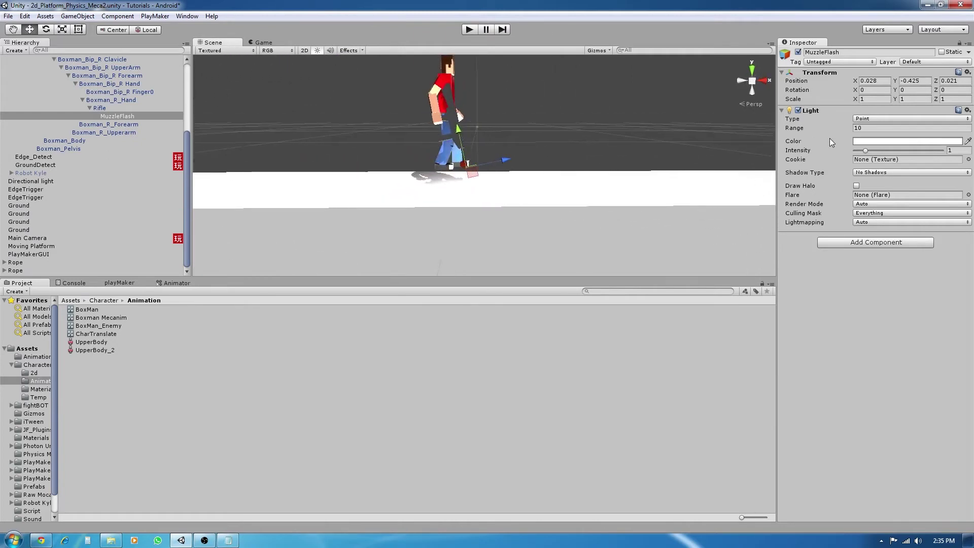
left_click(799, 110)
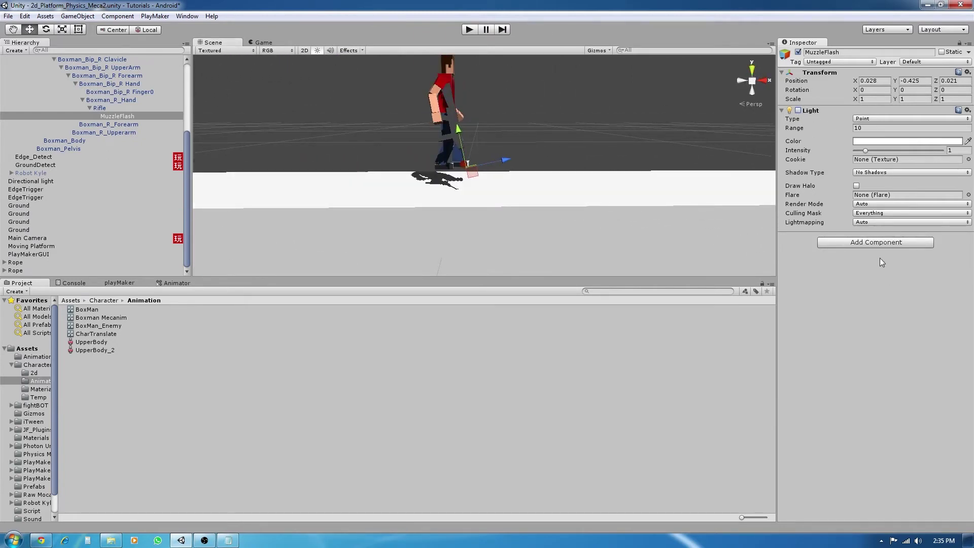
Add a Line Renderer component to MuzzleFlash and check the line from several angles in the scene
left_click(874, 244)
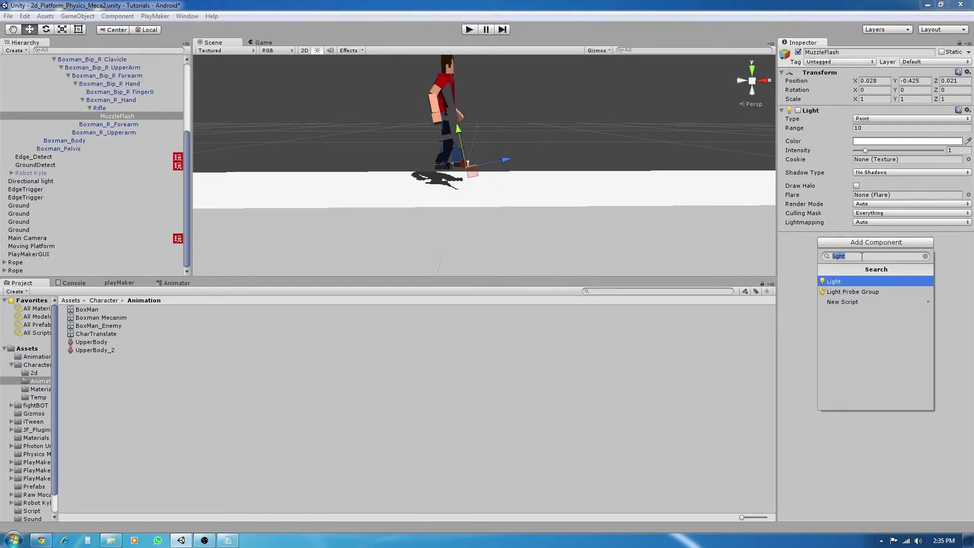
type("Line")
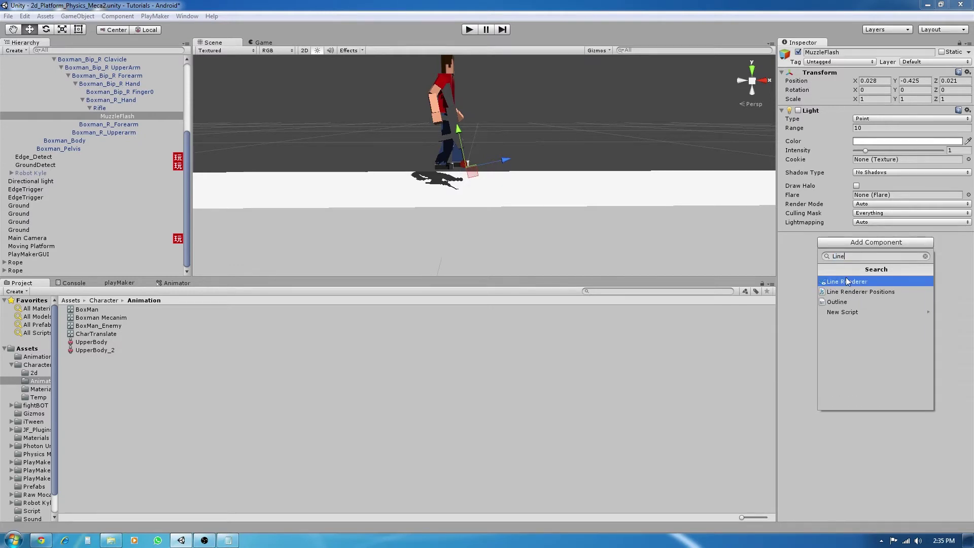
left_click(846, 282)
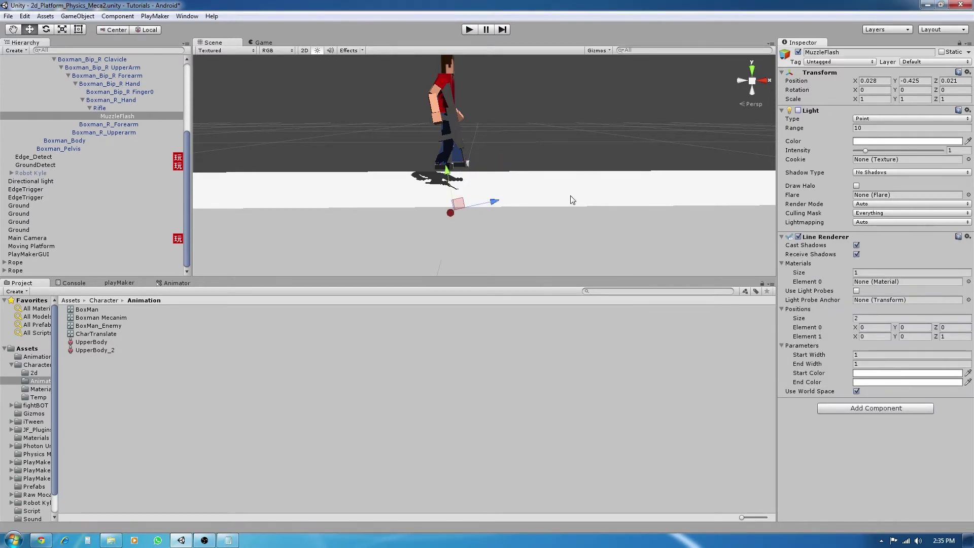
left_click_drag(558, 199, 416, 142, "alt")
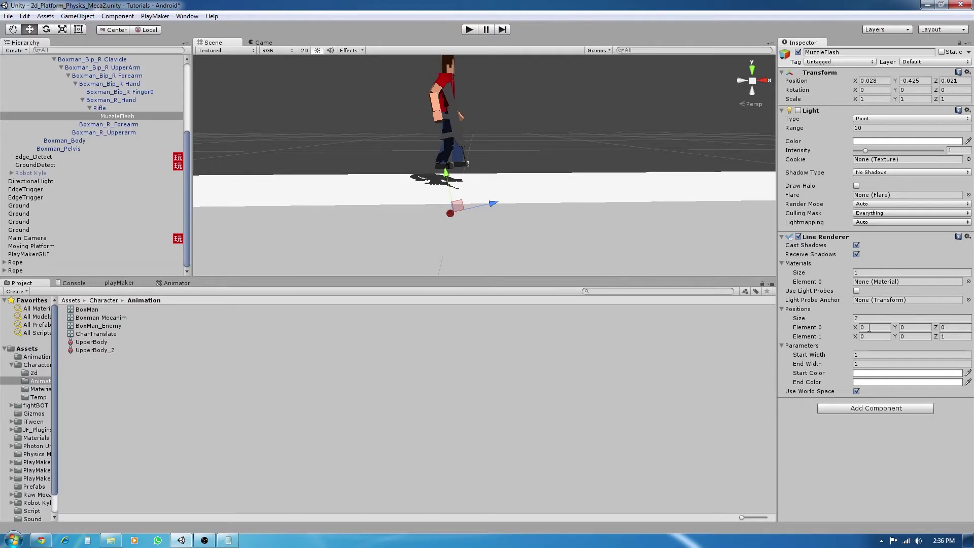
left_click_drag(703, 269, 589, 176, "alt")
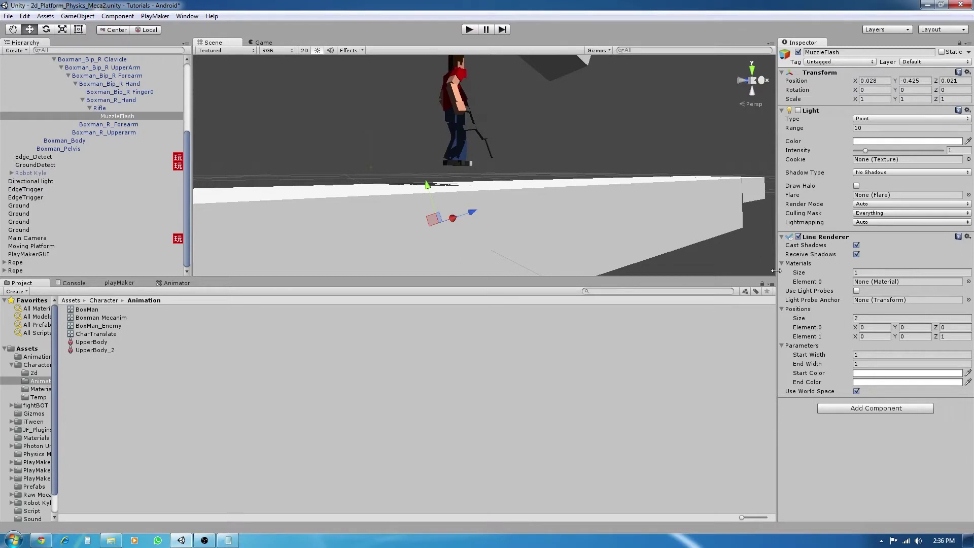
left_click_drag(736, 243, 454, 188, "alt")
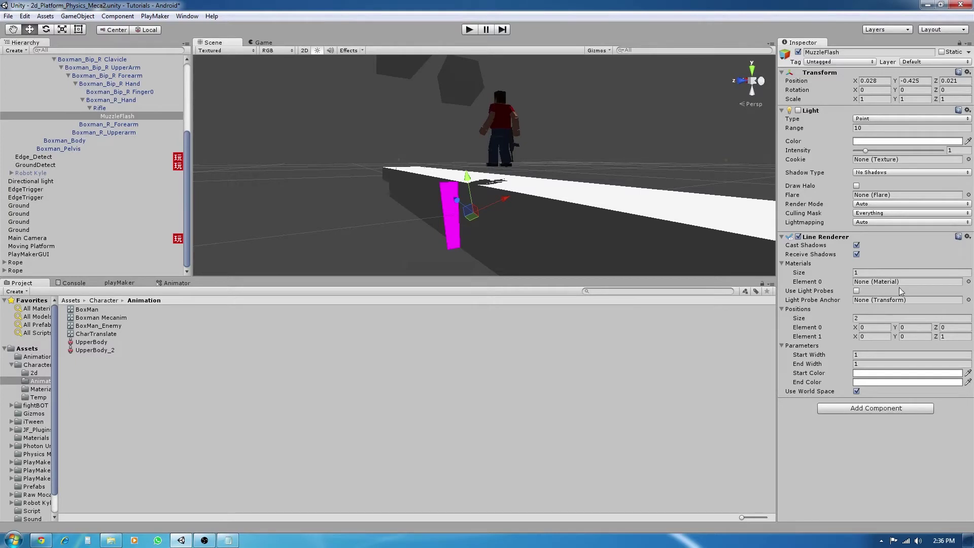
Assign the GunLines material from the Materials folder to Element 0 of MuzzleFlash's Line Renderer
left_click(11, 365)
left_click(42, 406)
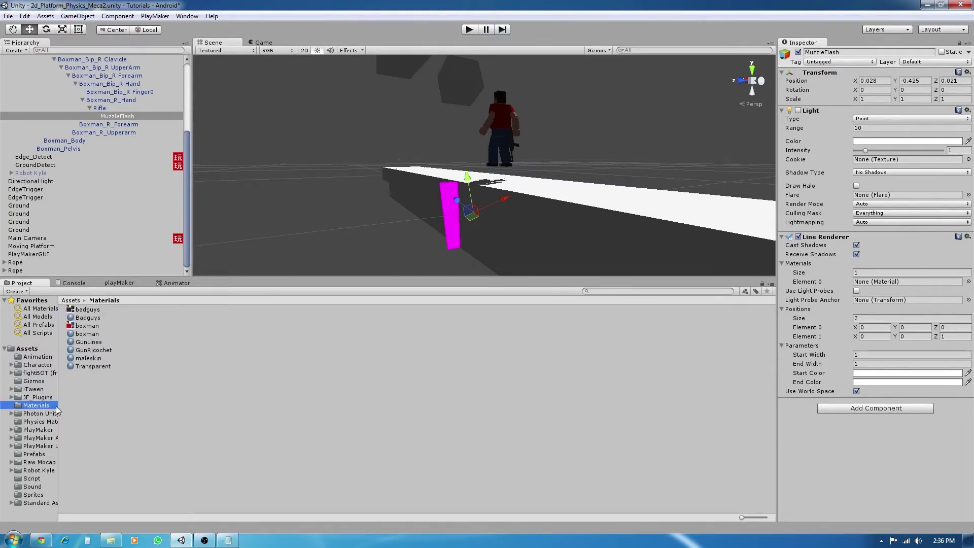
left_click(89, 342)
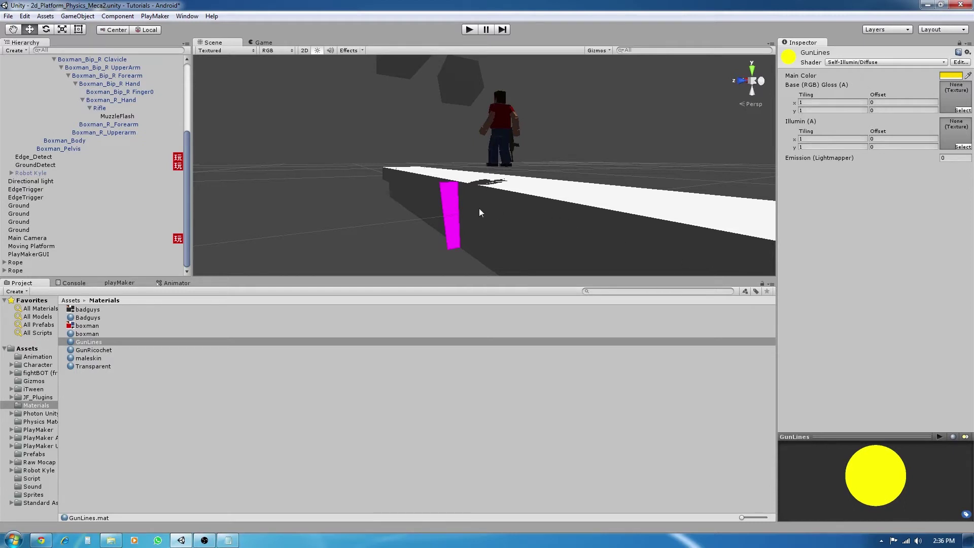
left_click(117, 117)
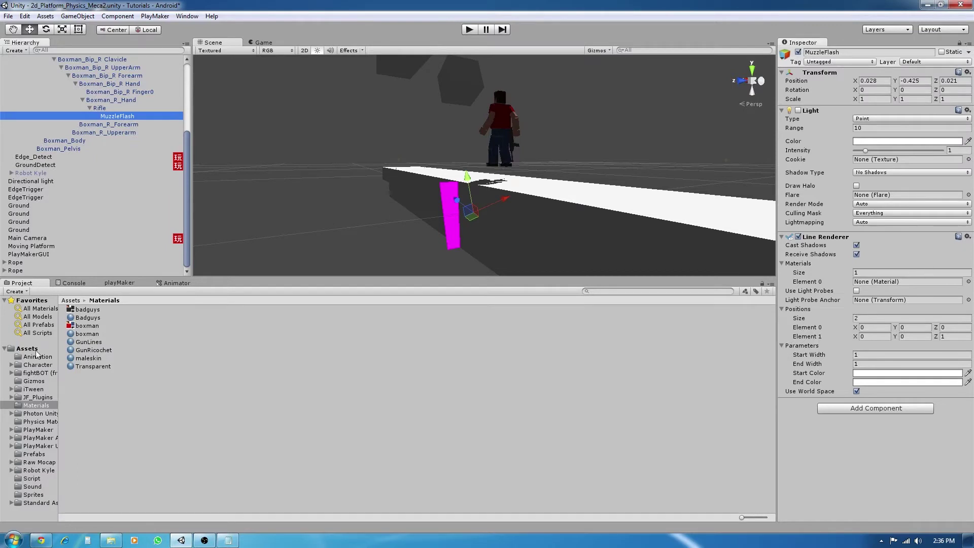
left_click(84, 343)
left_click_drag(83, 345, 874, 282)
left_click_drag(566, 208, 532, 245, "alt")
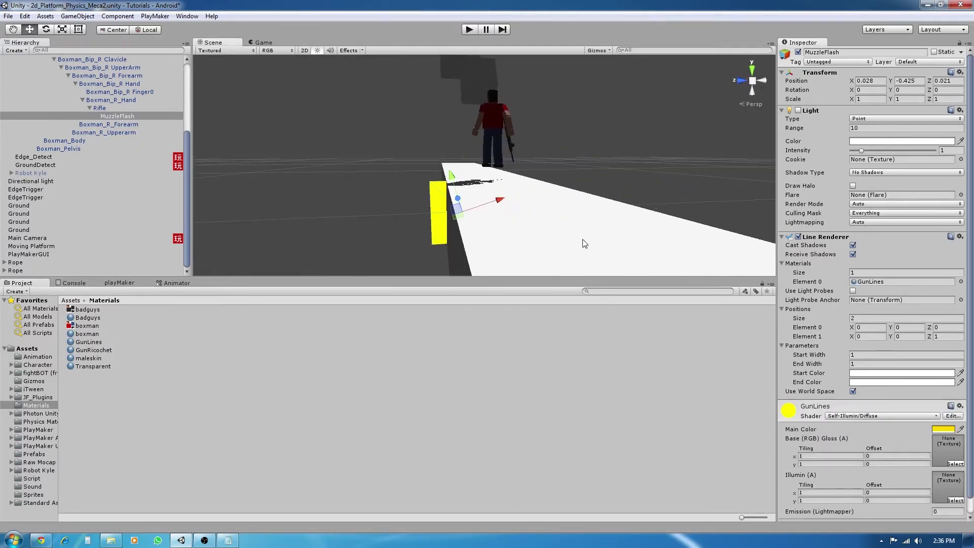
left_click_drag(486, 221, 448, 217, "alt")
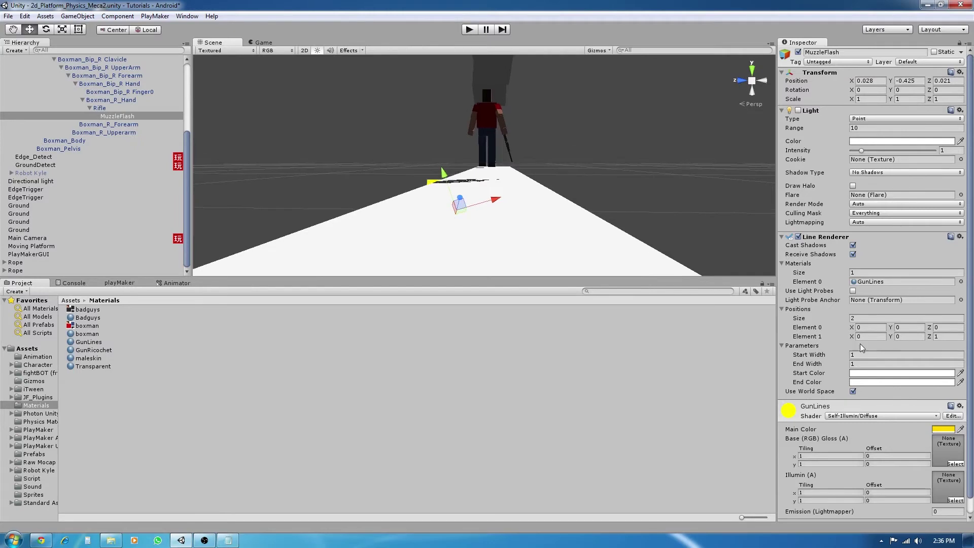
Set the Line Renderer's start width to 0.05
left_click(860, 354)
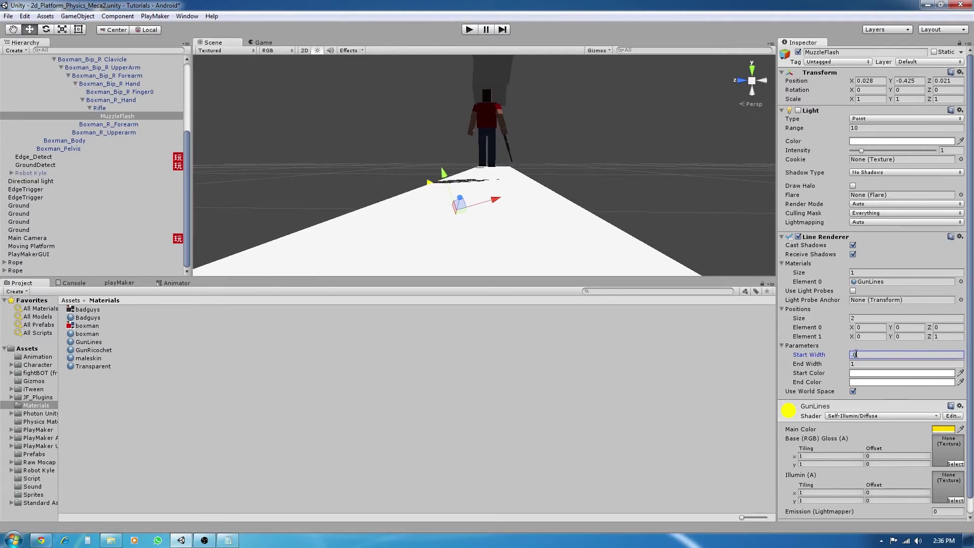
left_click_drag(456, 264, 523, 209, "alt")
key("ctrl+z")
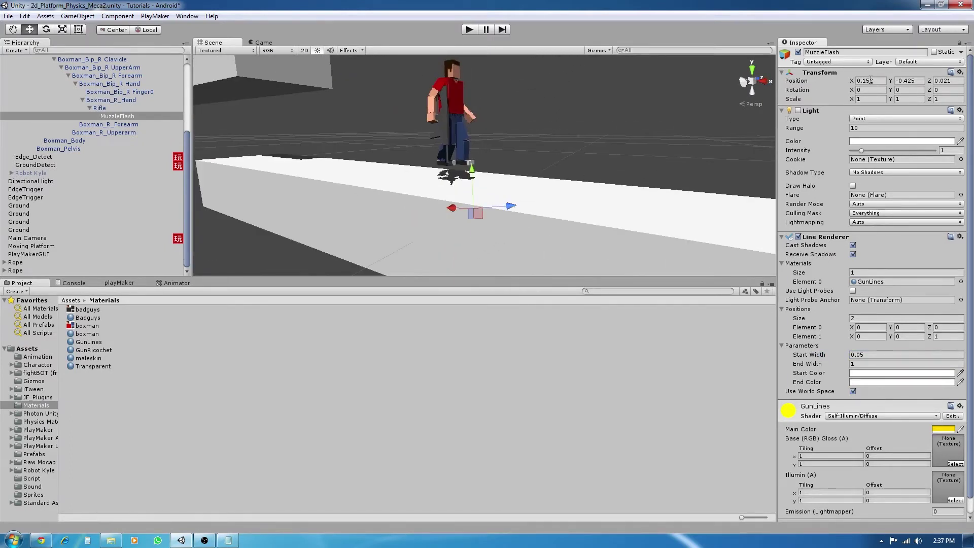
Reset the MuzzleFlash object's local position to 0 on X, Y and Z
left_click(872, 80)
type("0")
left_click(910, 80)
type("0")
left_click(936, 81)
type("0")
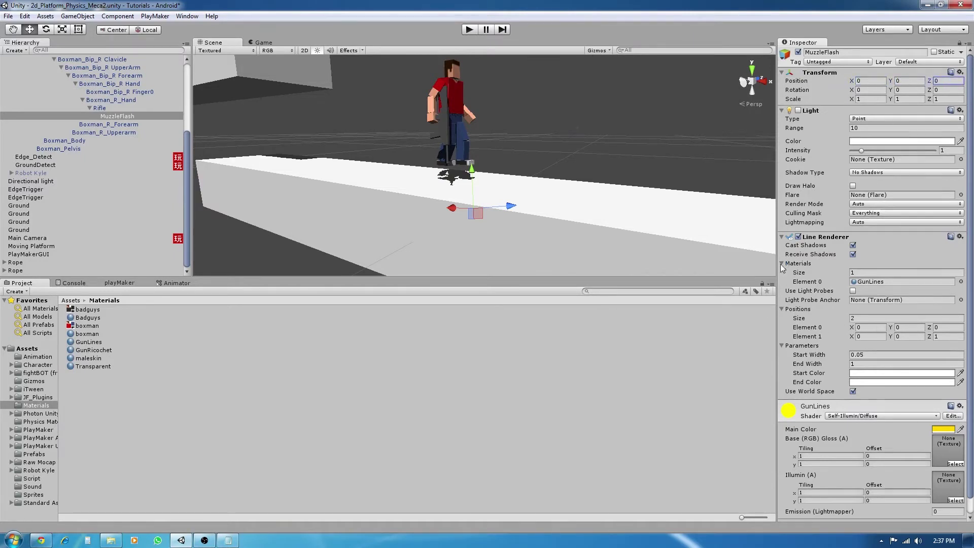
Turn off Use World Space on the Line Renderer so the line follows the MuzzleFlash object
left_click_drag(416, 210, 476, 237, "alt")
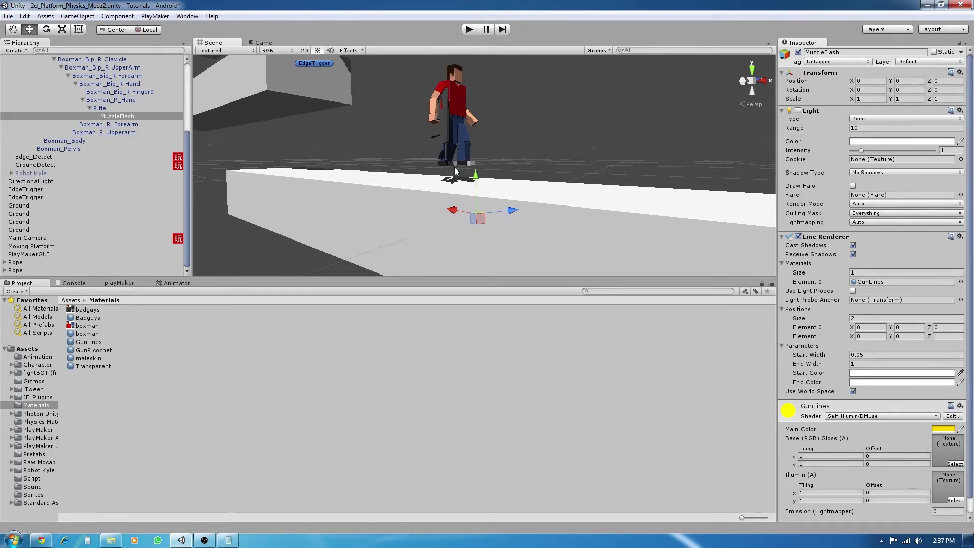
left_click_drag(426, 220, 856, 227, "alt")
left_click_drag(429, 228, 443, 209, "alt")
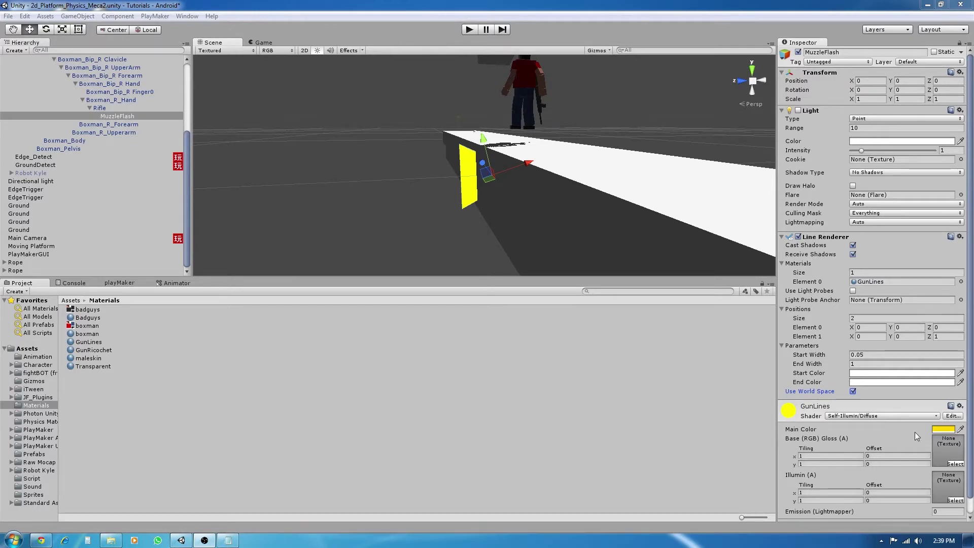
left_click(853, 392)
left_click_drag(507, 238, 411, 170, "alt")
Move MuzzleFlash so its centre handle sits at the rifle barrel's tip, about X 0.027, Y -0.425, Z -0.487
left_click_drag(522, 139, 482, 145)
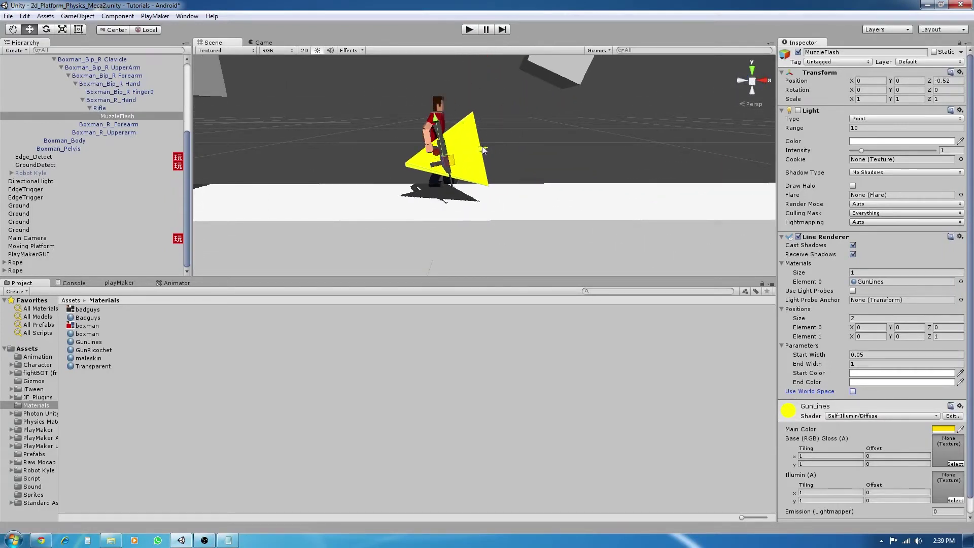
left_click_drag(436, 121, 461, 178)
scroll(463, 193, "up", 6)
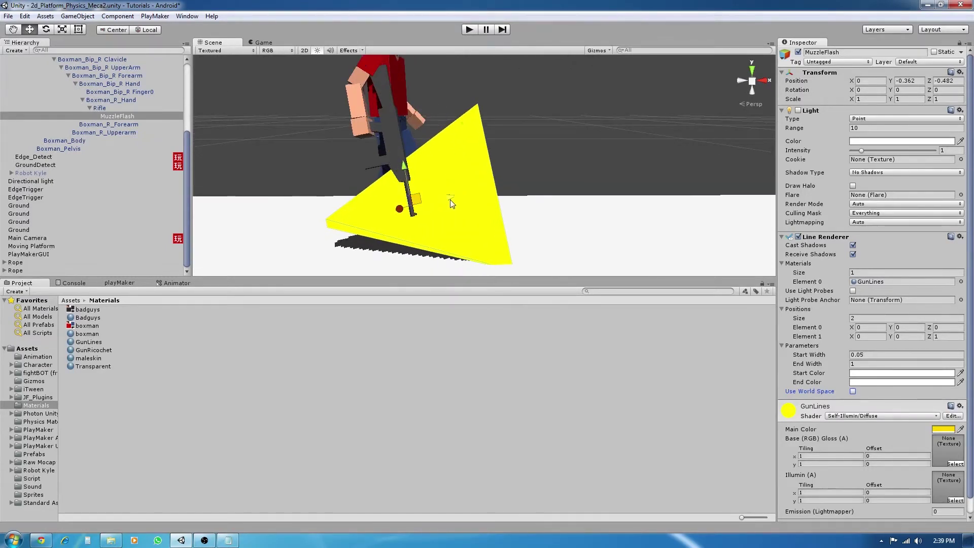
left_click_drag(405, 166, 554, 197)
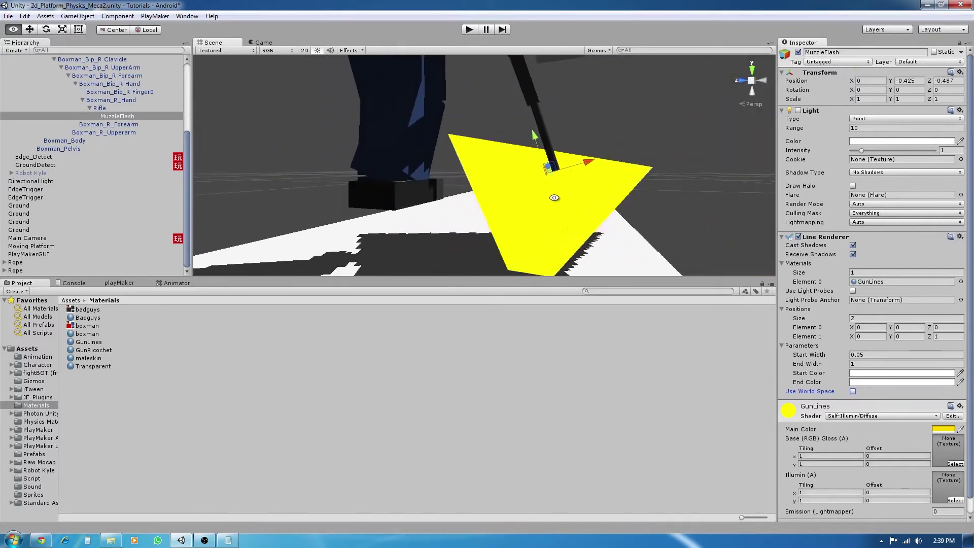
left_click_drag(584, 163, 457, 201)
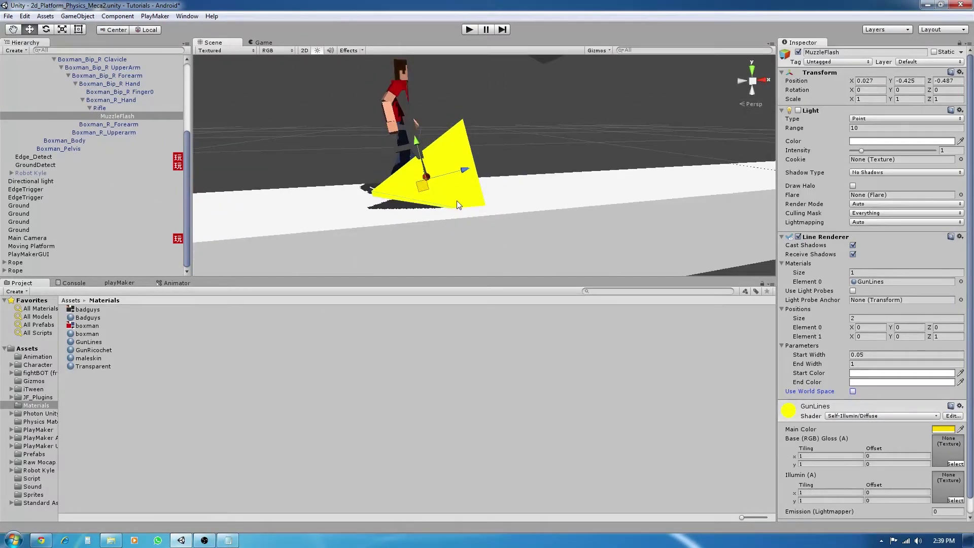
Set the Line Renderer's Element 1 position to Y -1 and Z 0, and shift MuzzleFlash to about Z 0.022 at the barrel
mouse_move(930, 339)
left_mouse_down()
mouse_move(959, 339)
mouse_move(931, 339)
left_mouse_up()
left_click(940, 338)
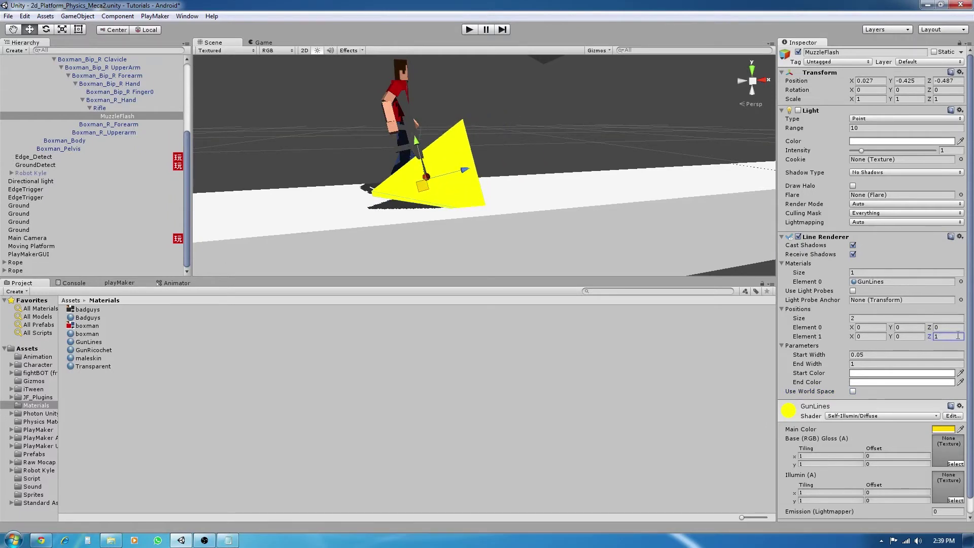
type("0")
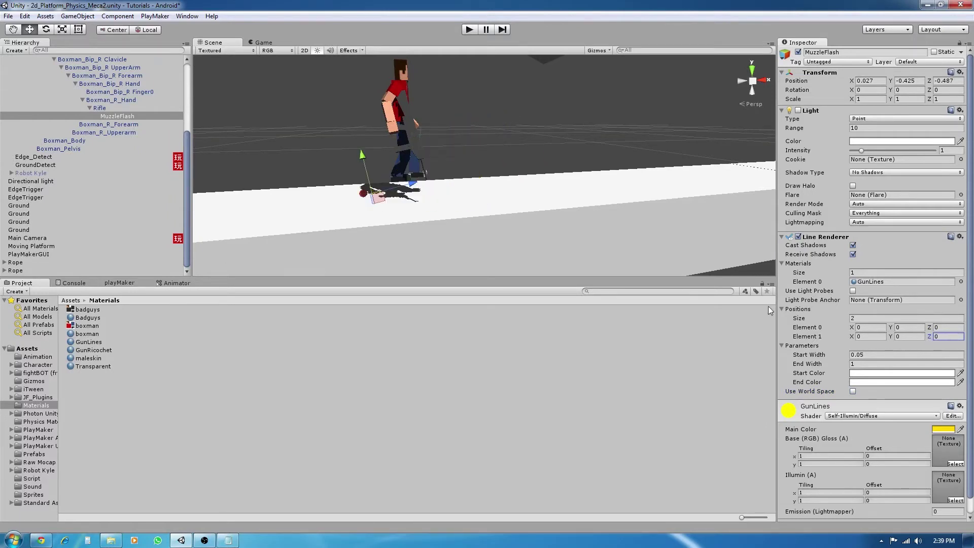
left_click_drag(411, 195, 385, 201, "alt")
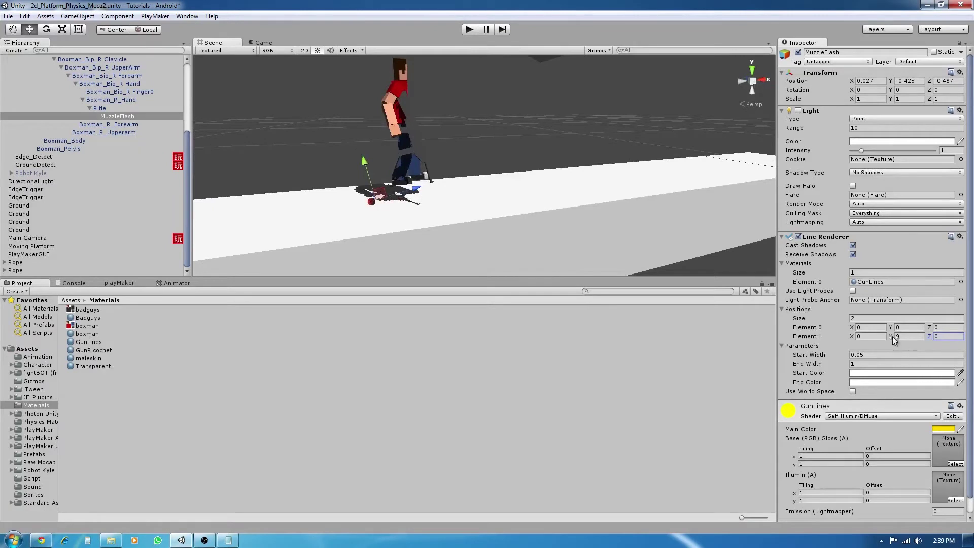
mouse_move(893, 339)
left_mouse_down()
mouse_move(912, 338)
mouse_move(889, 342)
left_mouse_up()
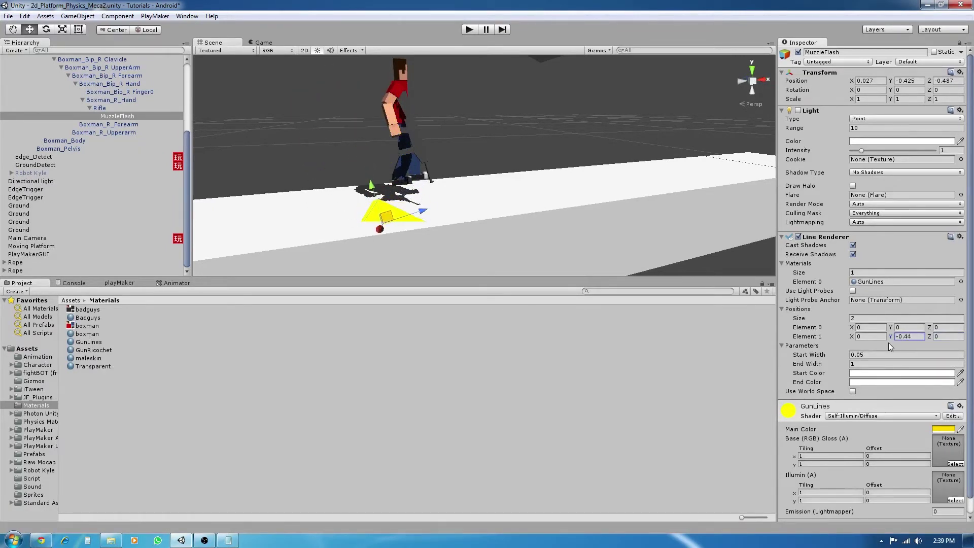
type("-1")
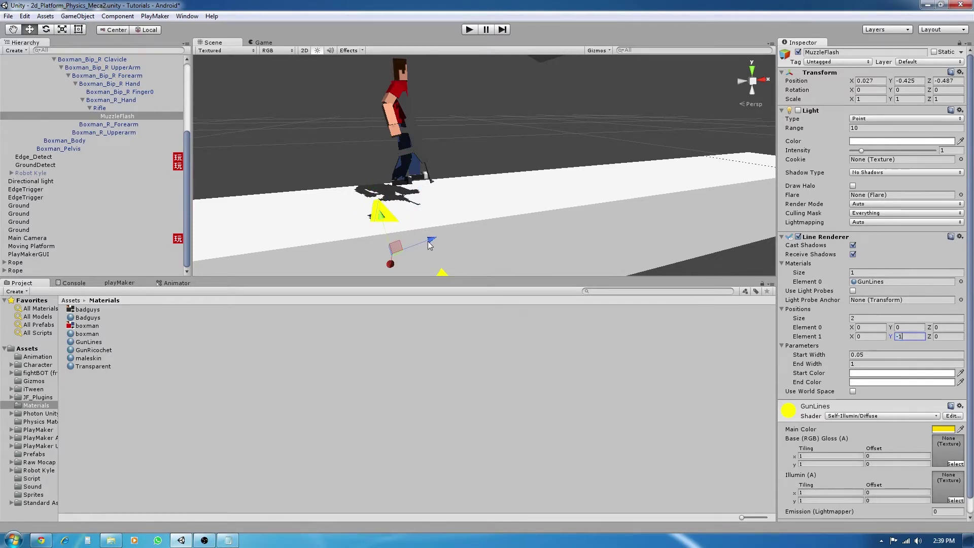
left_click_drag(435, 239, 472, 208)
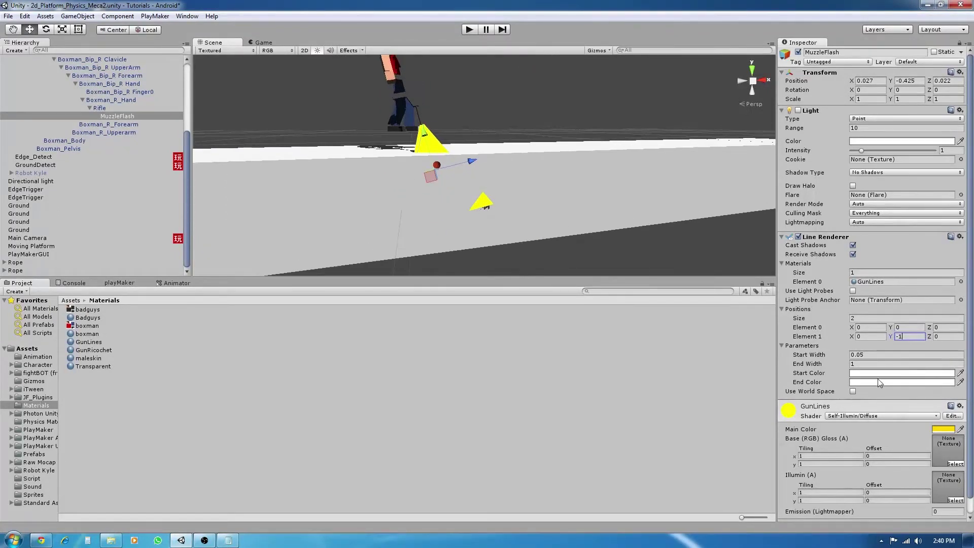
Set the Line Renderer's end width to 0.025 and inspect the line at the barrel
left_click(889, 364)
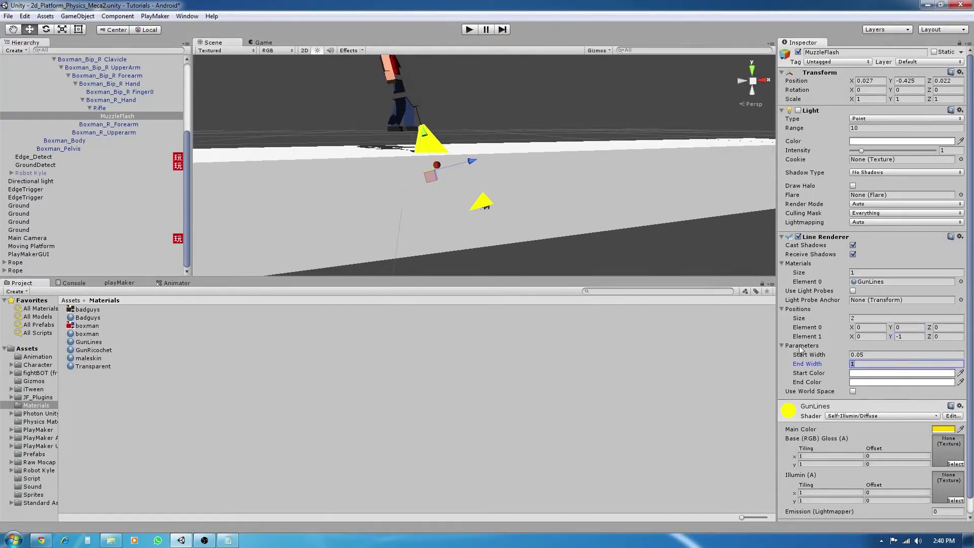
type("0.")
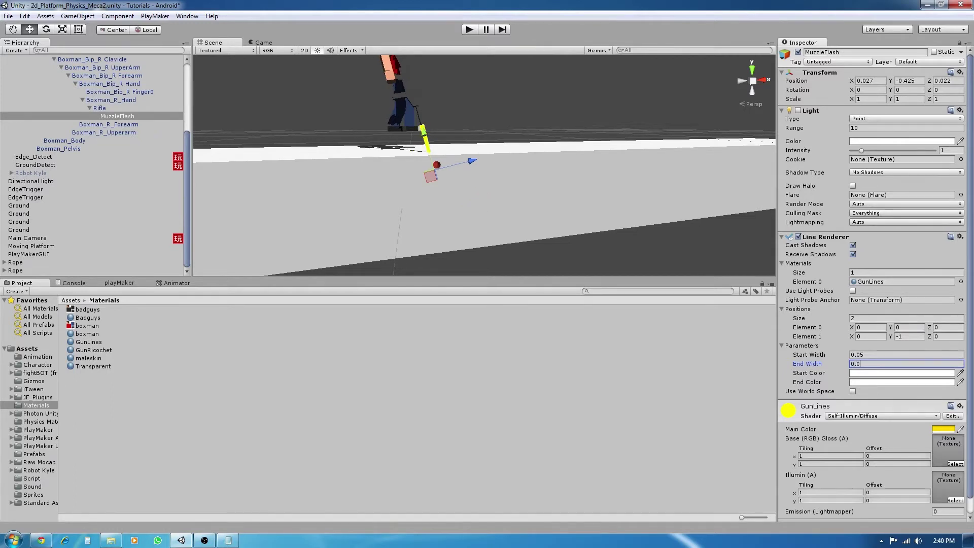
type("025")
scroll(591, 87, "up", 3)
mouse_move(439, 133)
left_mouse_down("alt")
mouse_move(458, 141)
mouse_move(551, 124)
mouse_move(485, 179)
mouse_move(428, 135)
left_mouse_up("alt")
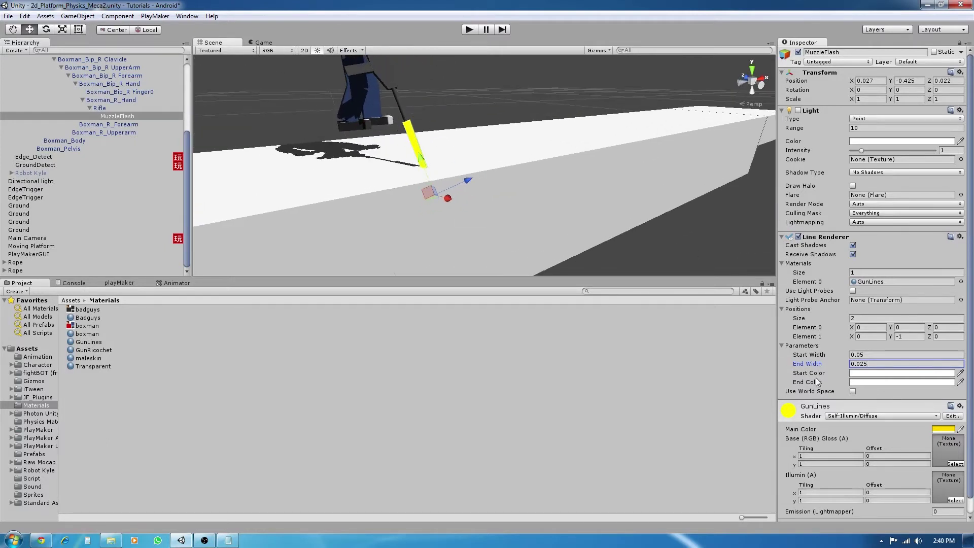
Narrow the line to a start width of 0.025 and an end width of 0.012
left_click(857, 355)
type("2")
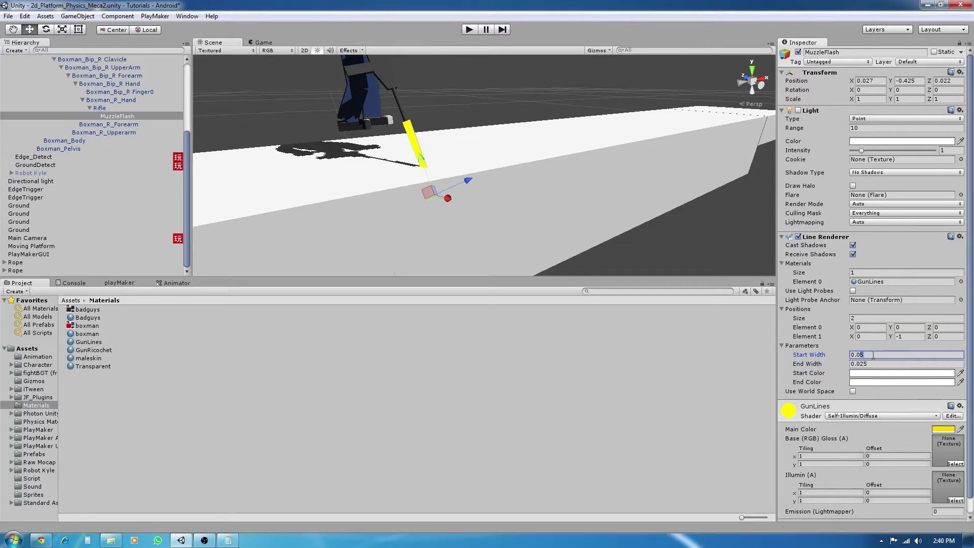
double_click(863, 364)
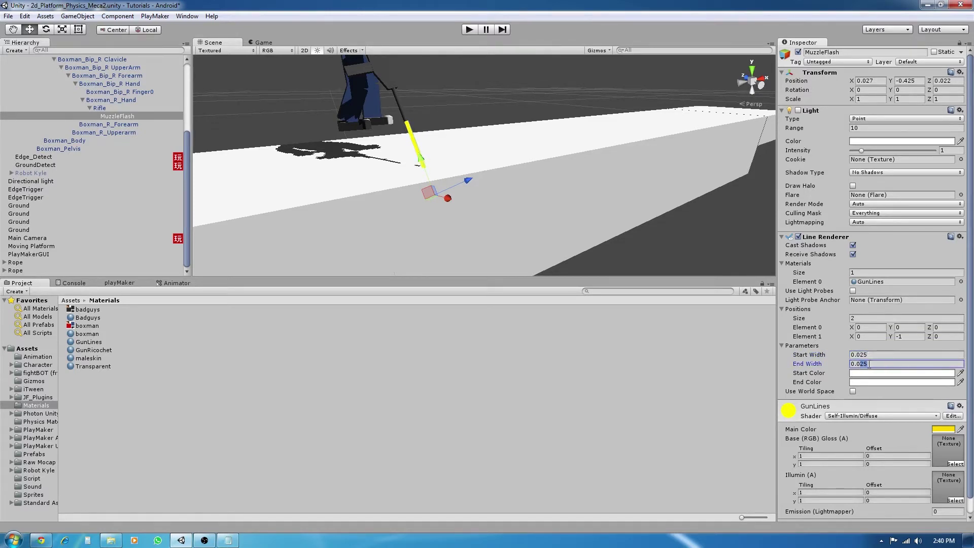
type("012")
left_click_drag(464, 239, 570, 198, "alt")
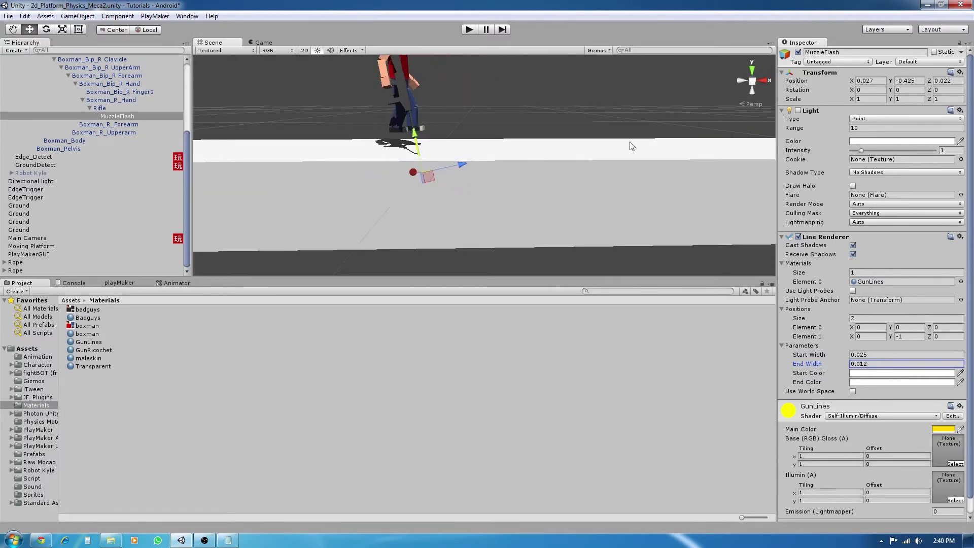
middle_click_drag(404, 153, 454, 200)
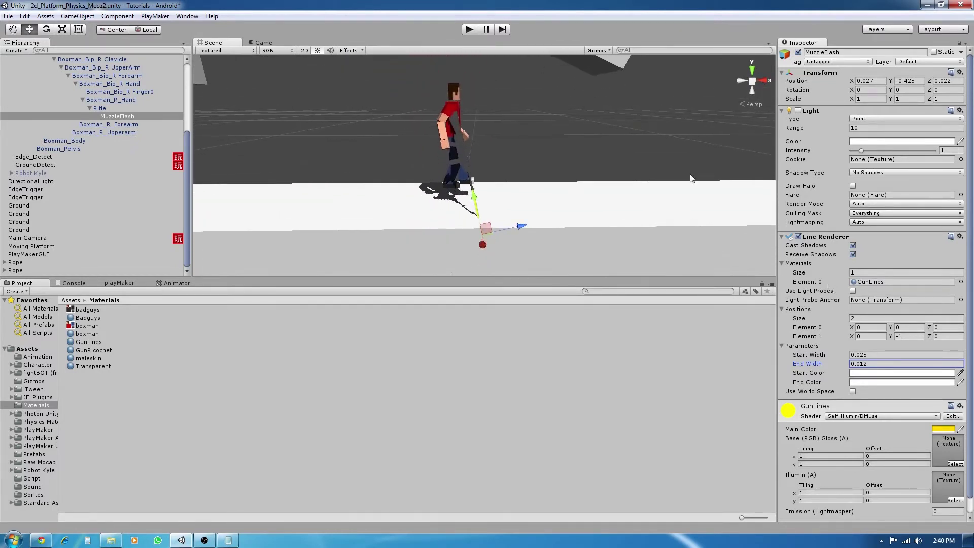
Enable the Light component on MuzzleFlash, check the combined flash effect, and deactivate the whole MuzzleFlash object
left_click(799, 111)
left_click_drag(578, 188, 581, 122, "alt")
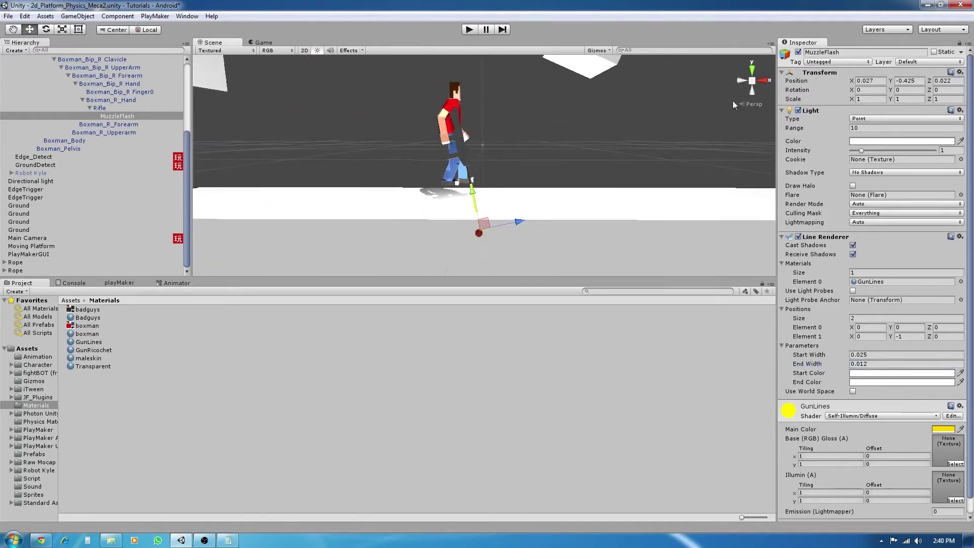
left_click(799, 53)
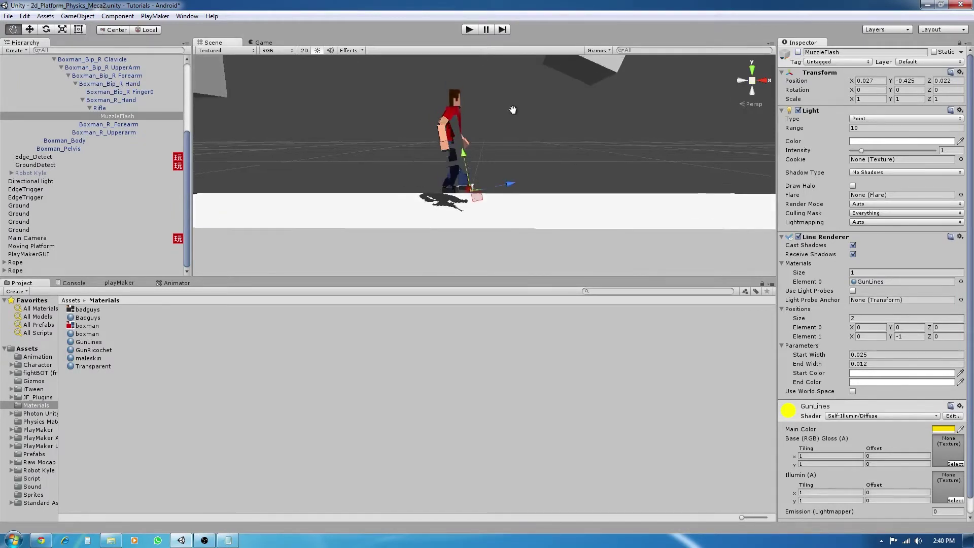
middle_click_drag(513, 107, 513, 161)
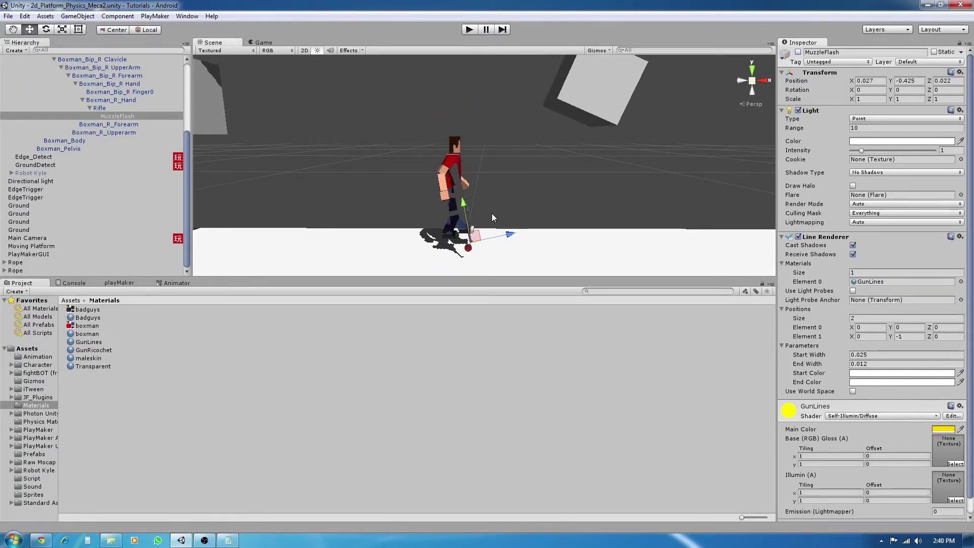
middle_click_drag(491, 214, 495, 192)
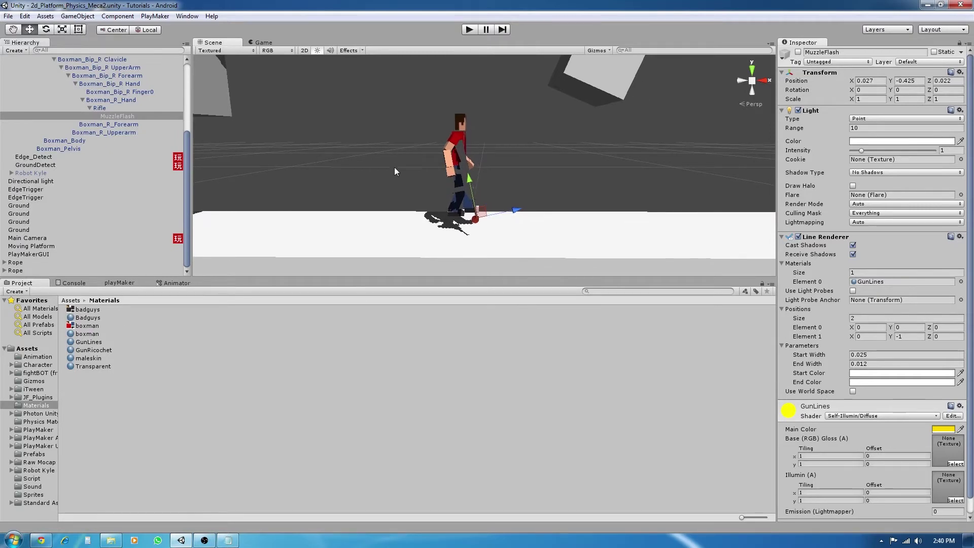
left_click(466, 165)
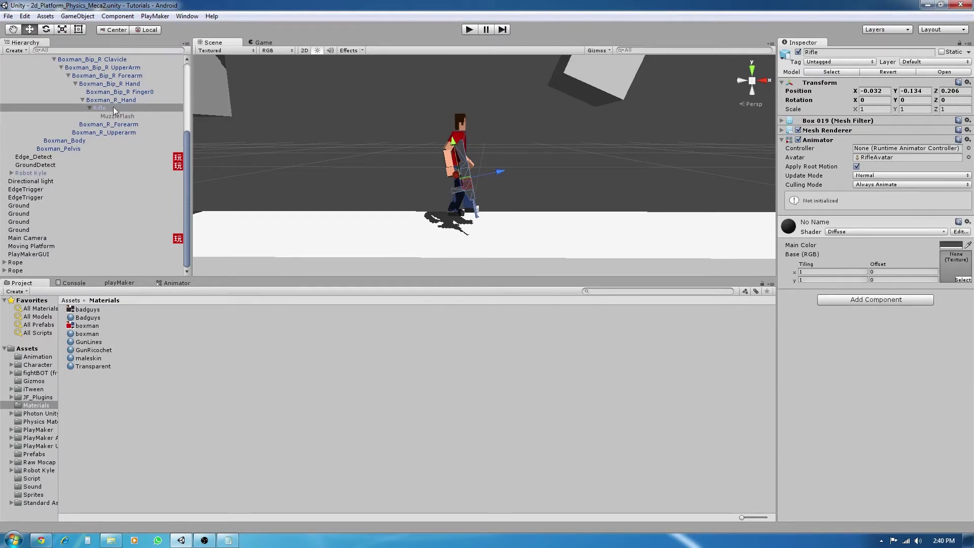
left_click(855, 62)
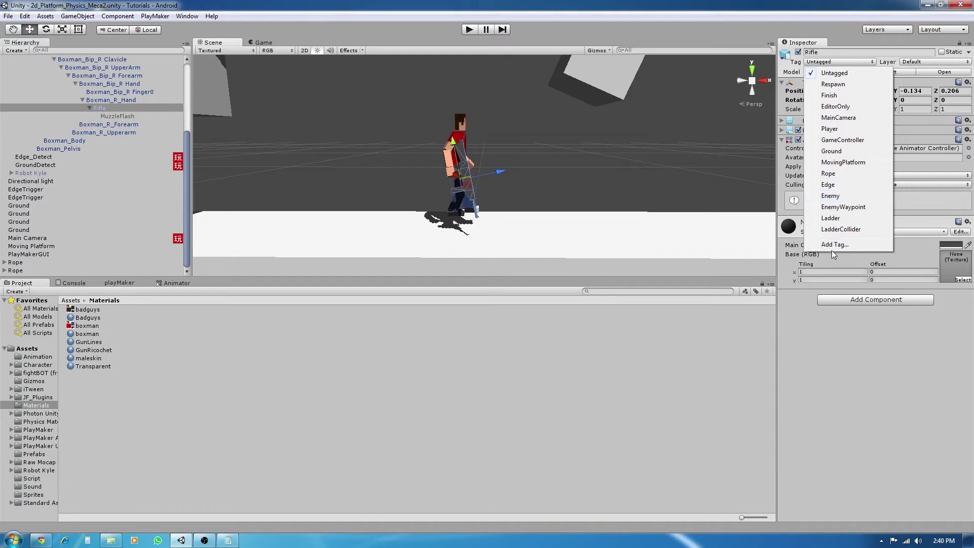
left_click(720, 385)
left_click(96, 108)
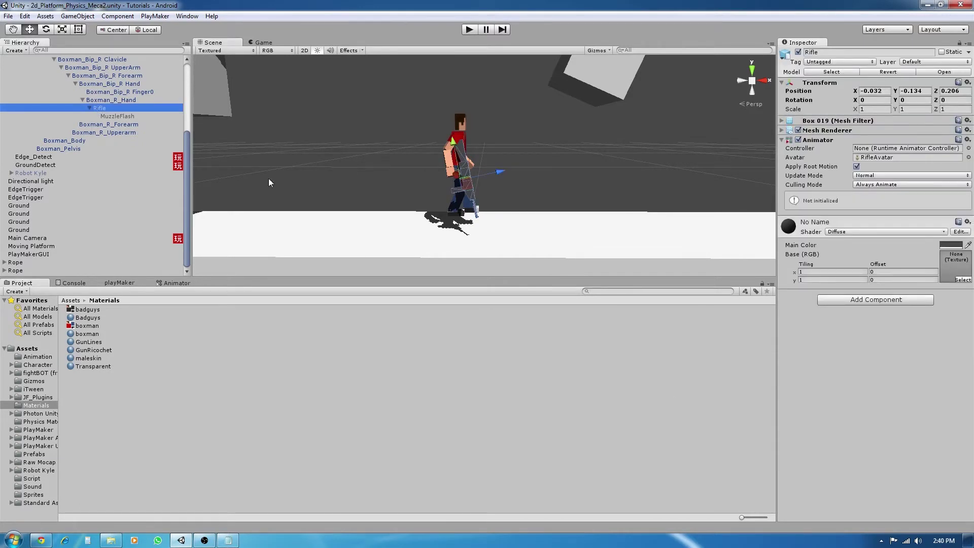
Add a new PlayMaker FSM to the Character object and name it Weapon
scroll(144, 150, "up", 5)
left_click(76, 86)
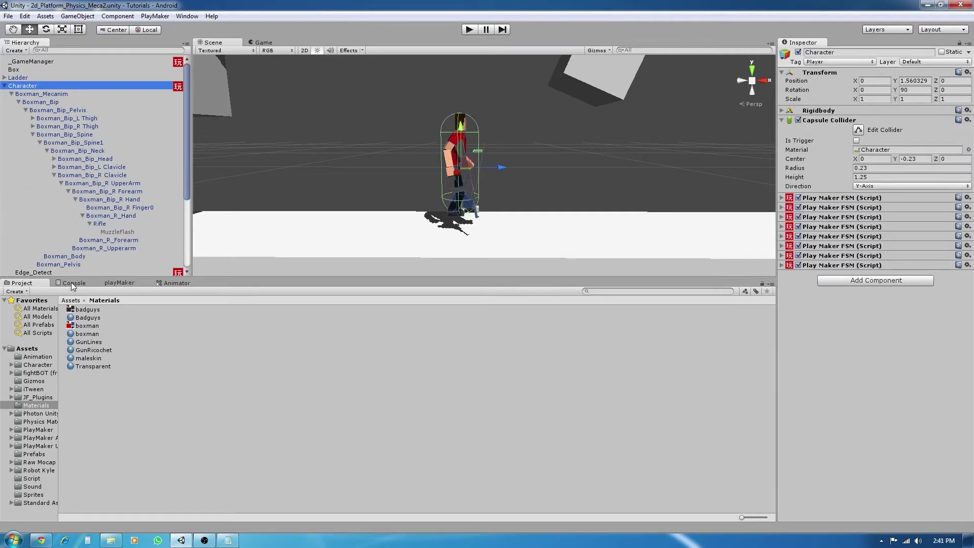
left_click(144, 282)
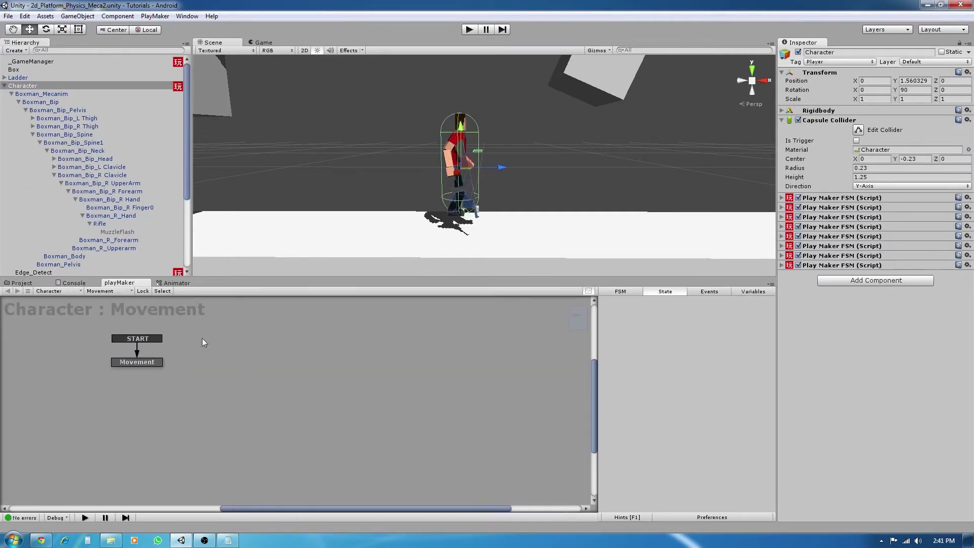
left_click(122, 293)
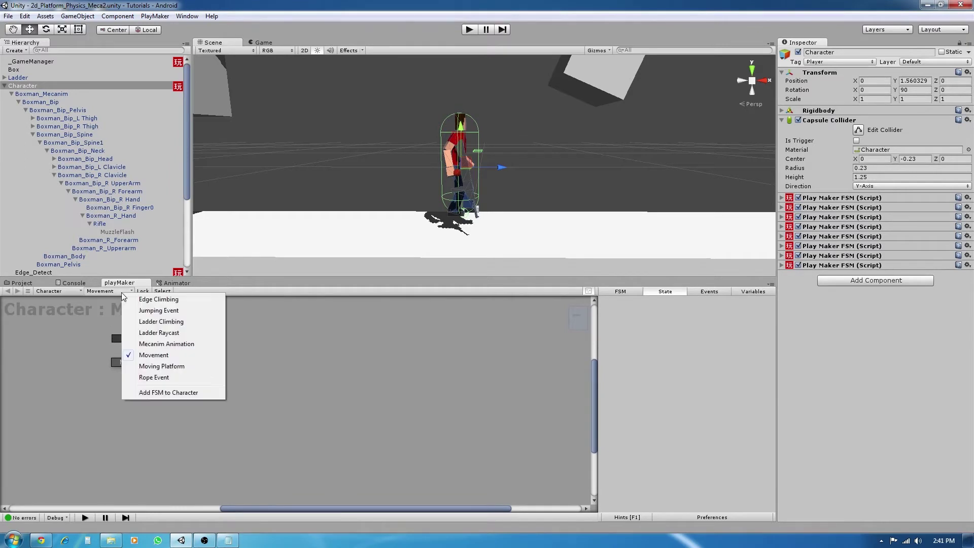
left_click(206, 393)
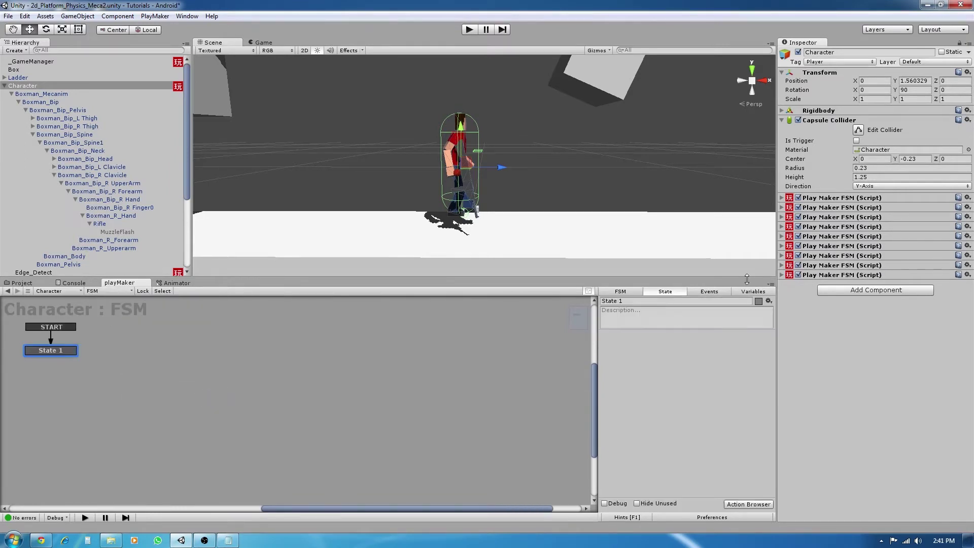
left_click(622, 292)
left_click(643, 303)
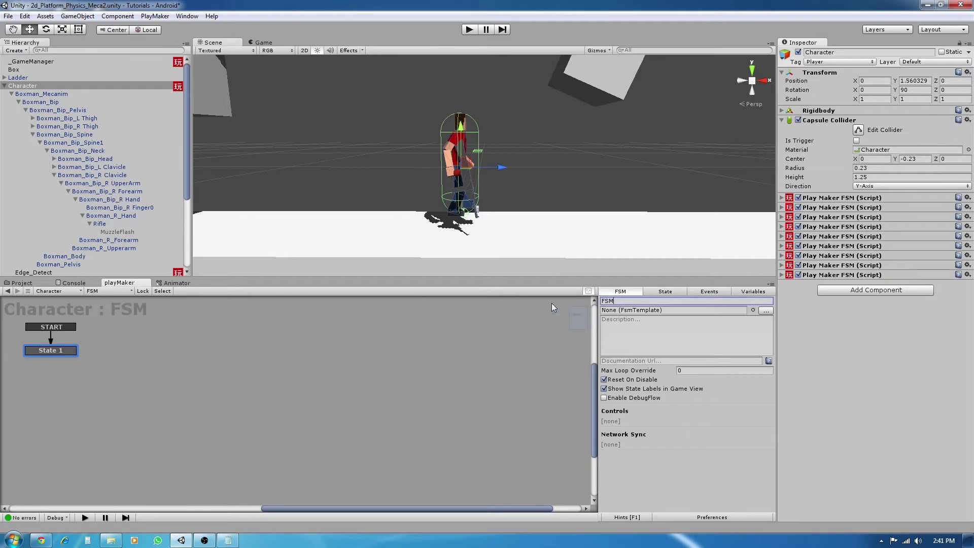
type("Weapon")
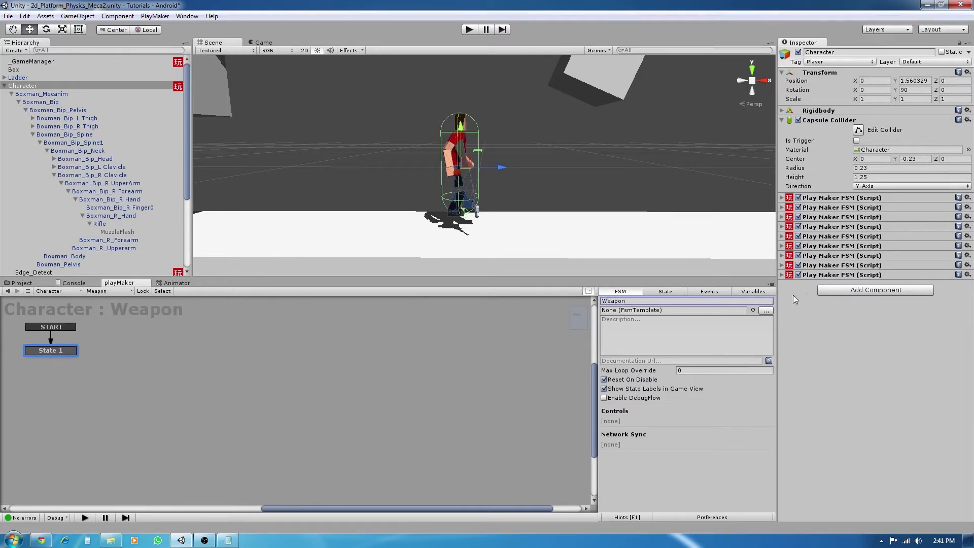
Create a GameObject variable named Rifle in the Weapon FSM
left_click(761, 295)
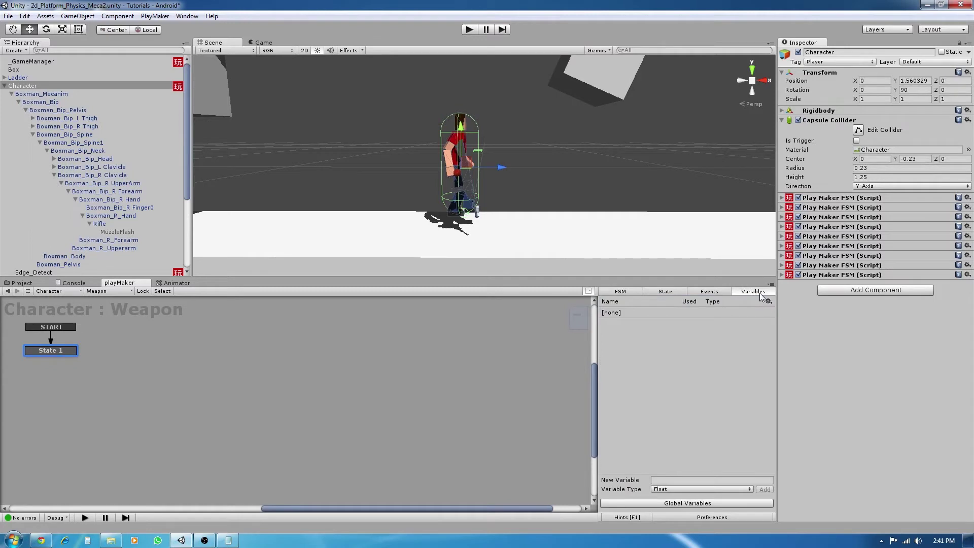
left_click(671, 480)
left_click(706, 488)
left_click(751, 444)
left_click(707, 489)
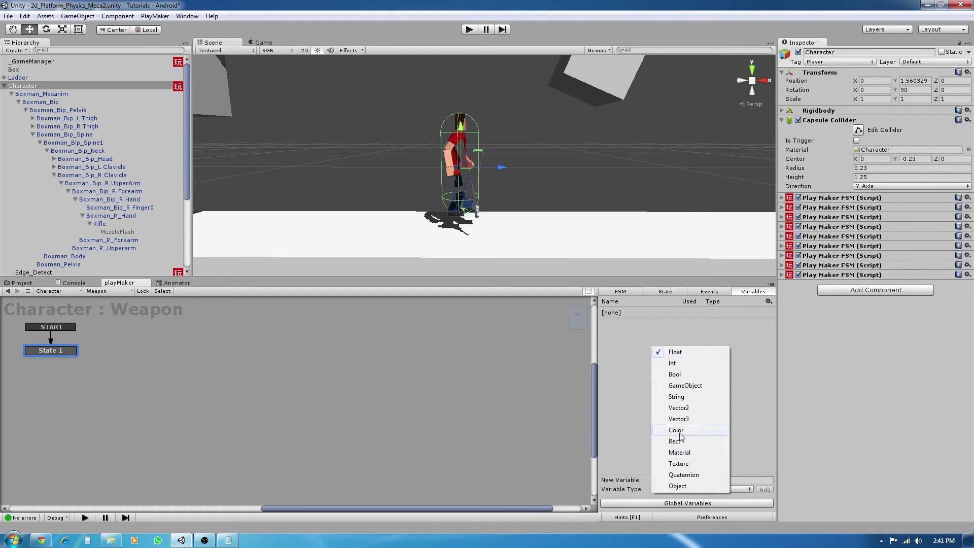
left_click(683, 385)
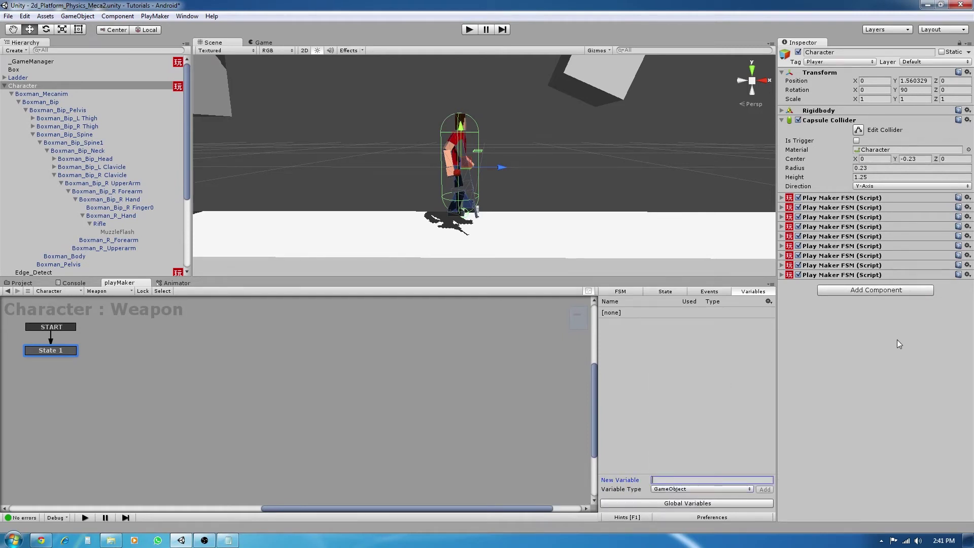
type("Rifle")
key("Return")
left_click(714, 343)
Create a second GameObject variable named muzzleFlash in the Weapon FSM
left_click(677, 480)
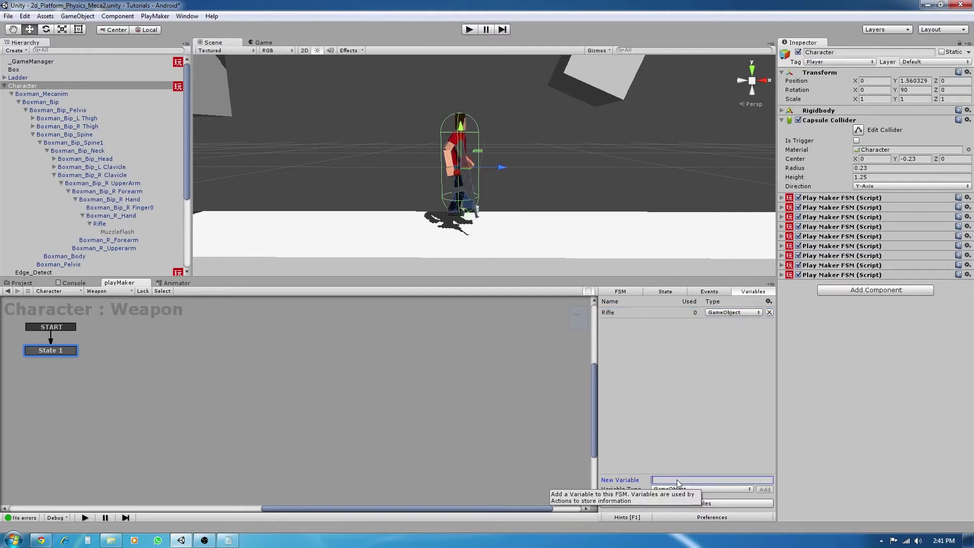
type("muzzleFlash")
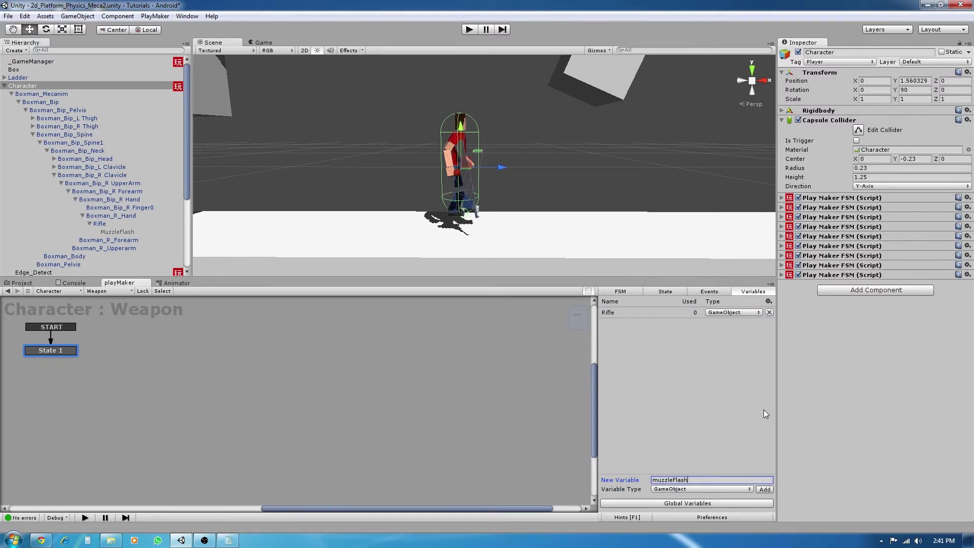
key("Return")
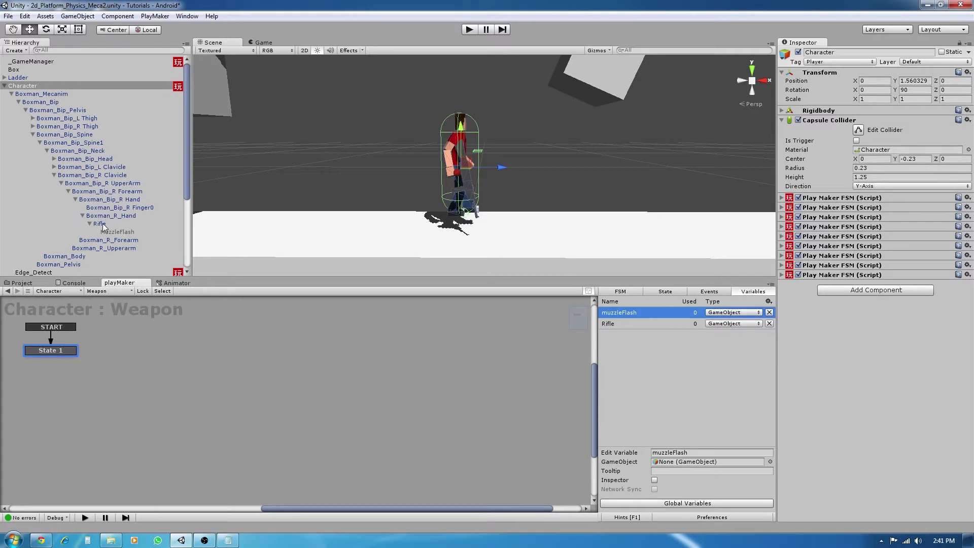
Assign the Rifle object to the Rifle variable and the MuzzleFlash object to the muzzleFlash variable
left_click(629, 323)
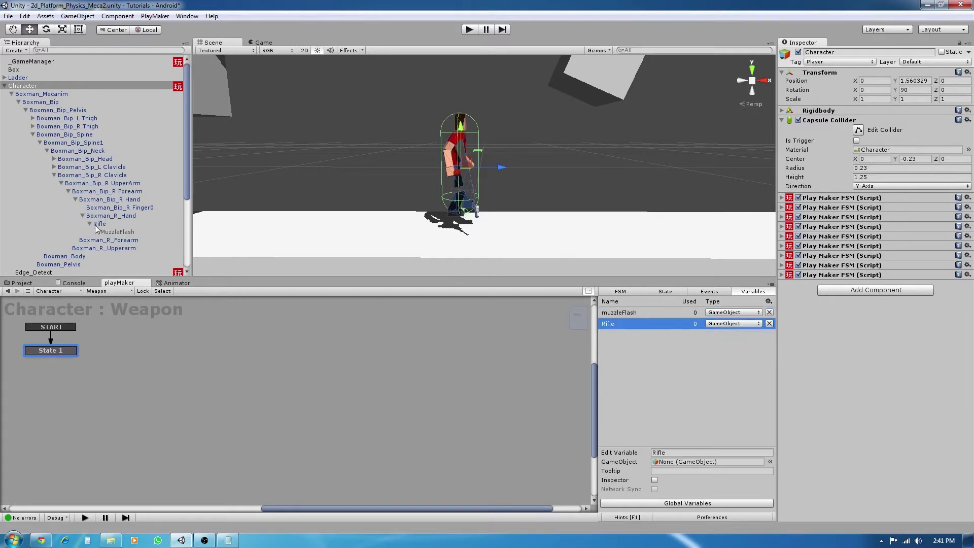
left_click_drag(97, 229, 667, 463)
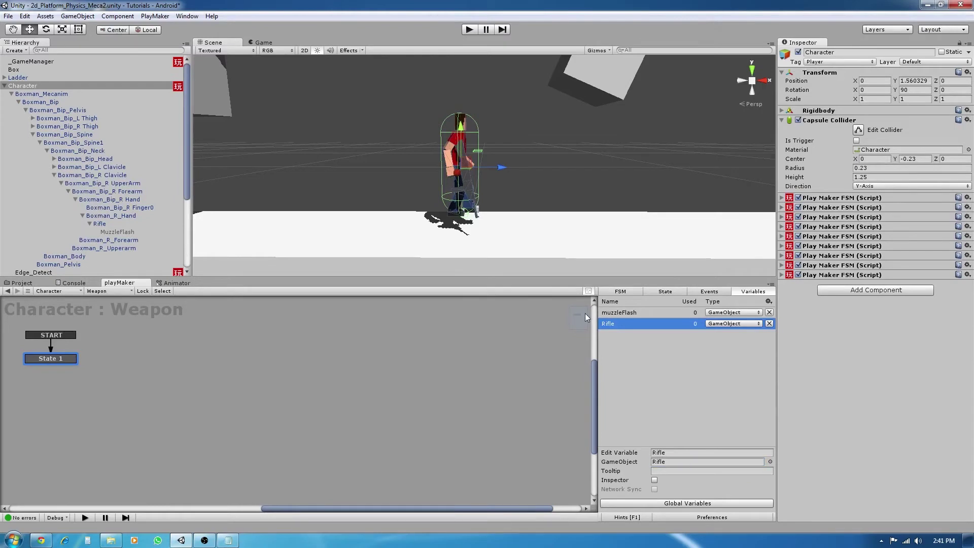
left_click(119, 231)
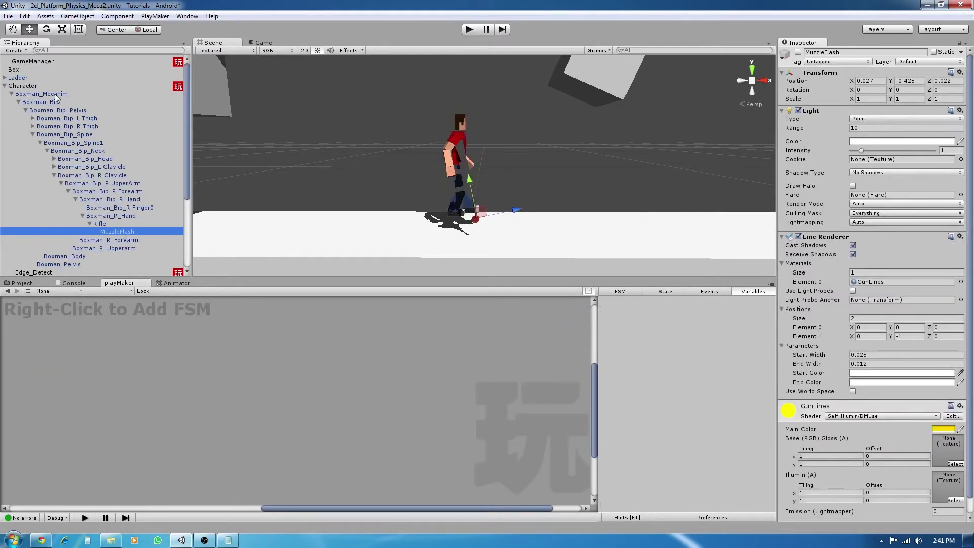
left_click(26, 86)
left_click(619, 312)
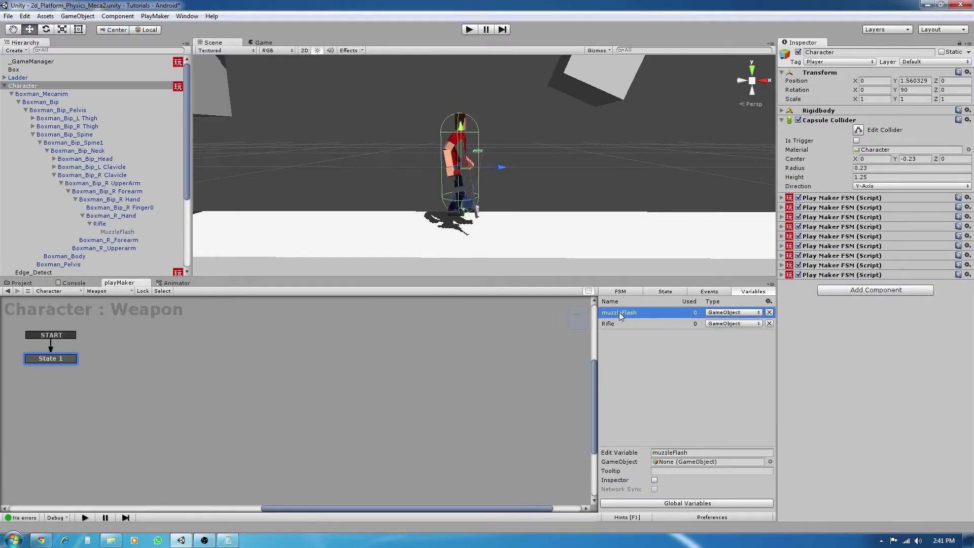
left_click_drag(120, 232, 670, 462)
Add a Get Button Down action to State 1 of the Weapon FSM
left_click(619, 291)
middle_click_drag(238, 374, 392, 378)
left_click(671, 294)
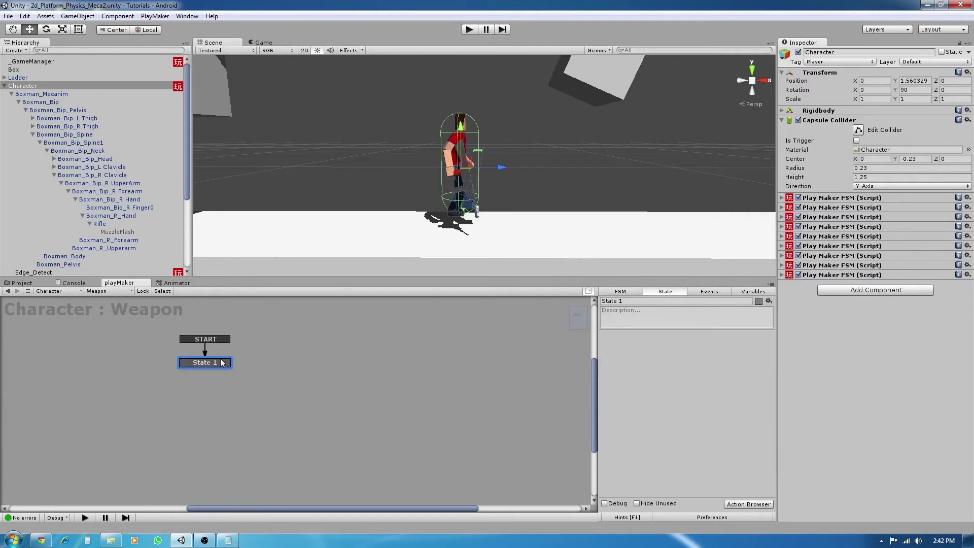
middle_click_drag(217, 360, 167, 345)
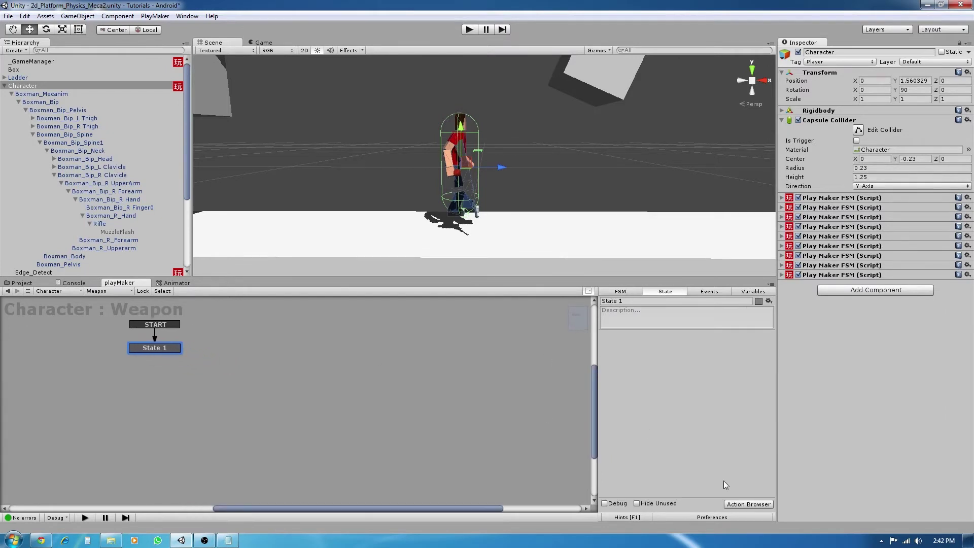
left_click(751, 504)
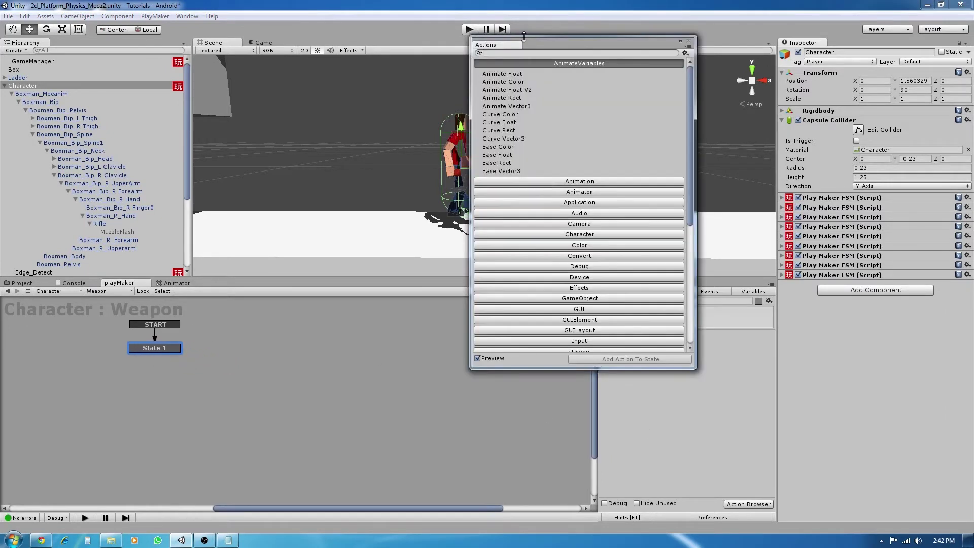
left_click_drag(538, 40, 491, 67)
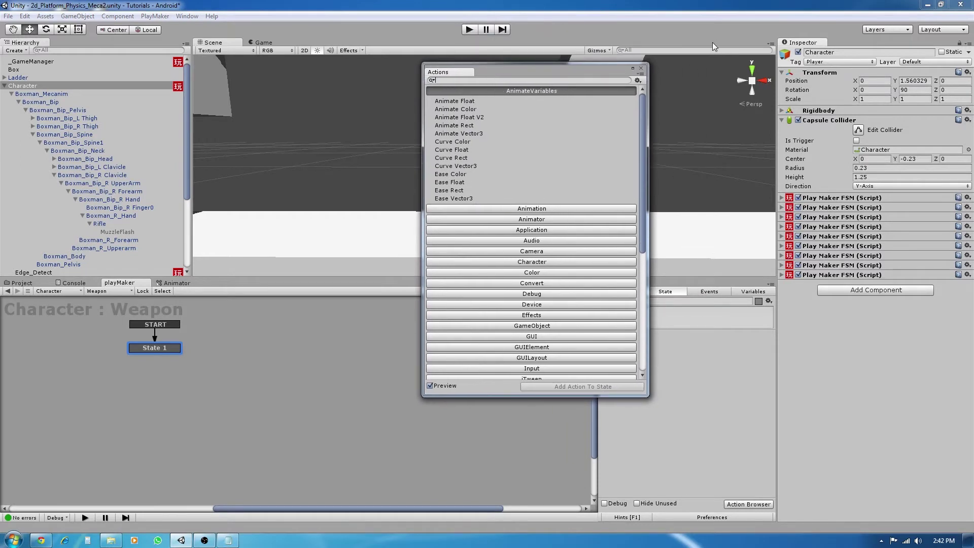
type("get")
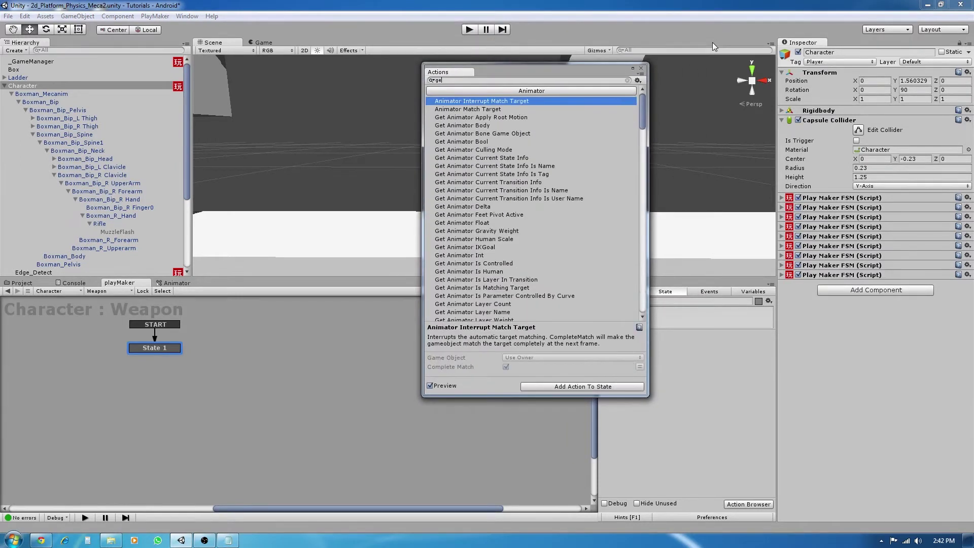
type(" bu")
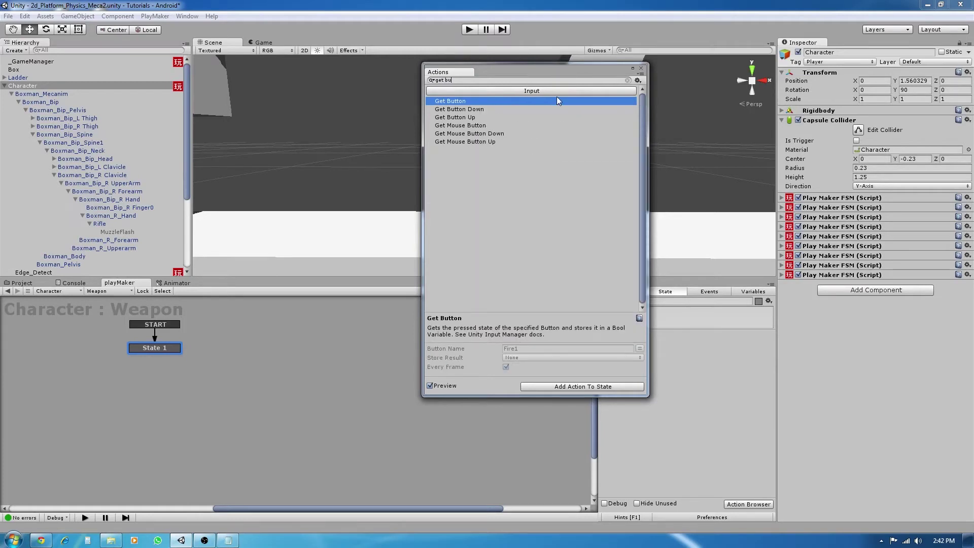
double_click(479, 109)
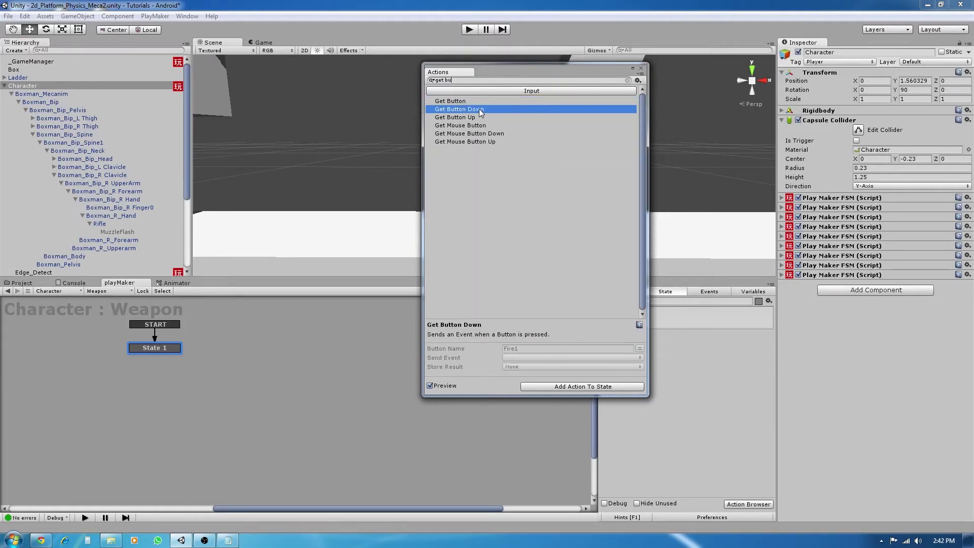
left_click(643, 70)
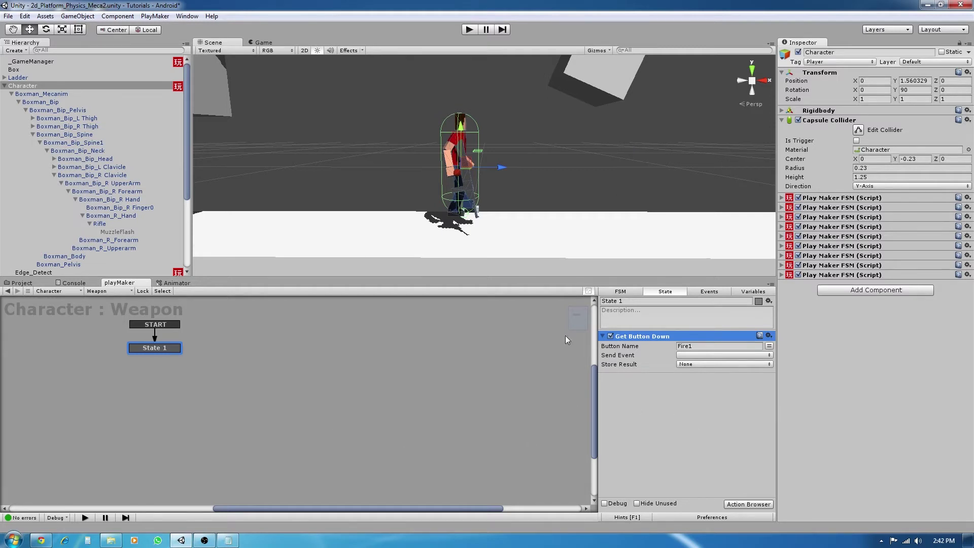
Create an event named Fire! in the Weapon FSM
left_click(718, 291)
left_click(670, 489)
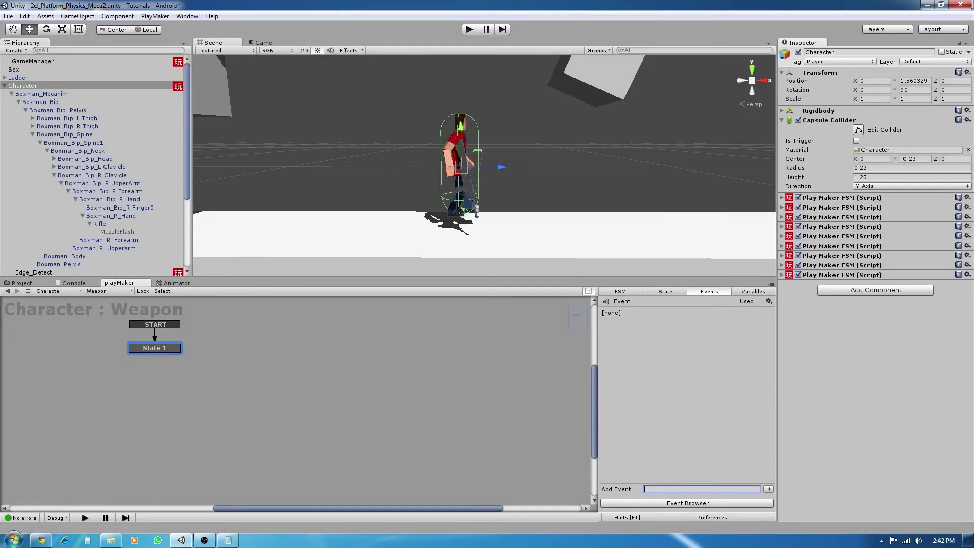
type("Fire!")
key("Return")
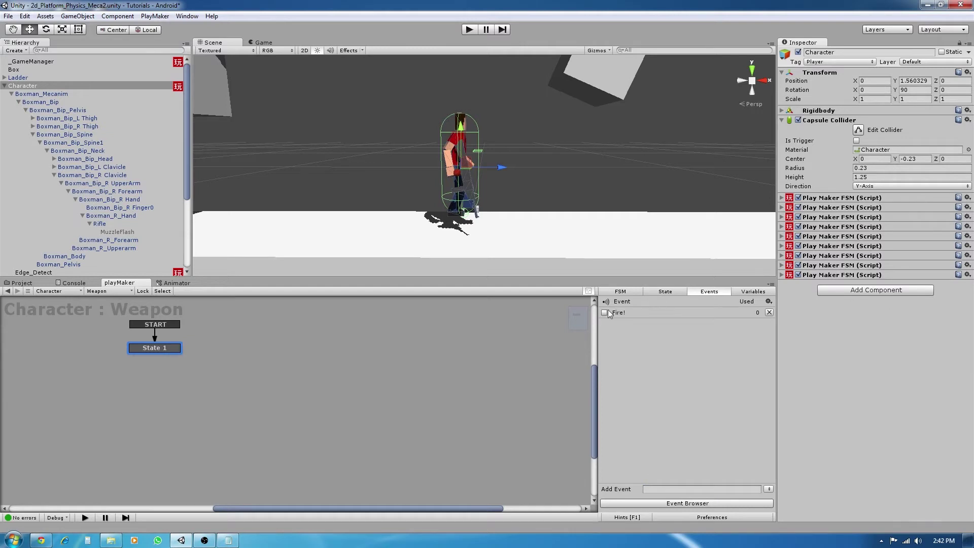
Add a Fire! transition to State 1 and create a second state beside it
left_click(662, 292)
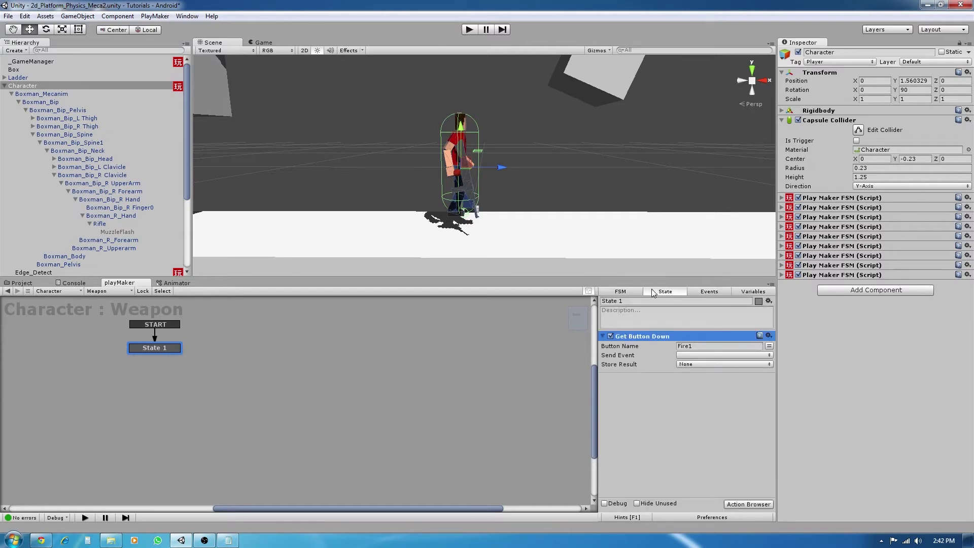
right_click(169, 352)
mouse_move(223, 354)
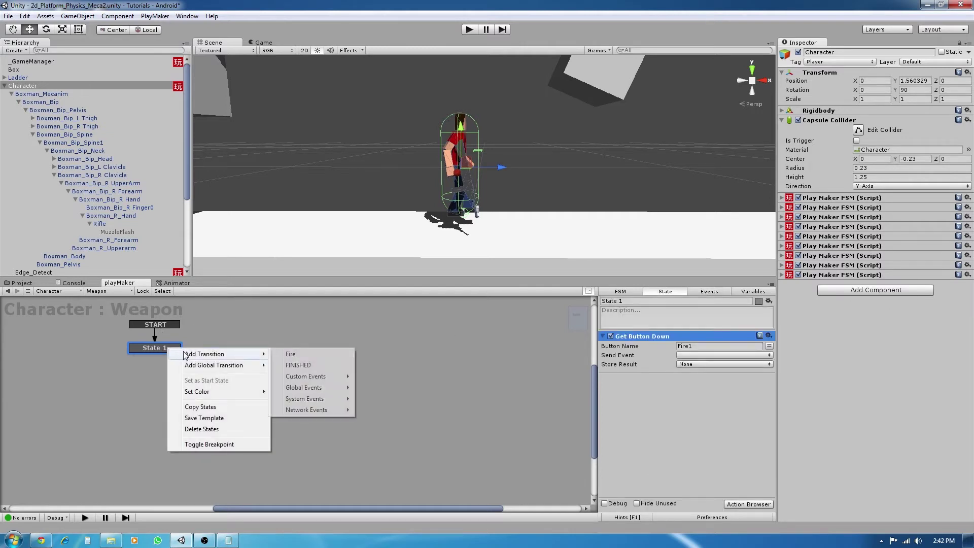
left_click(304, 352)
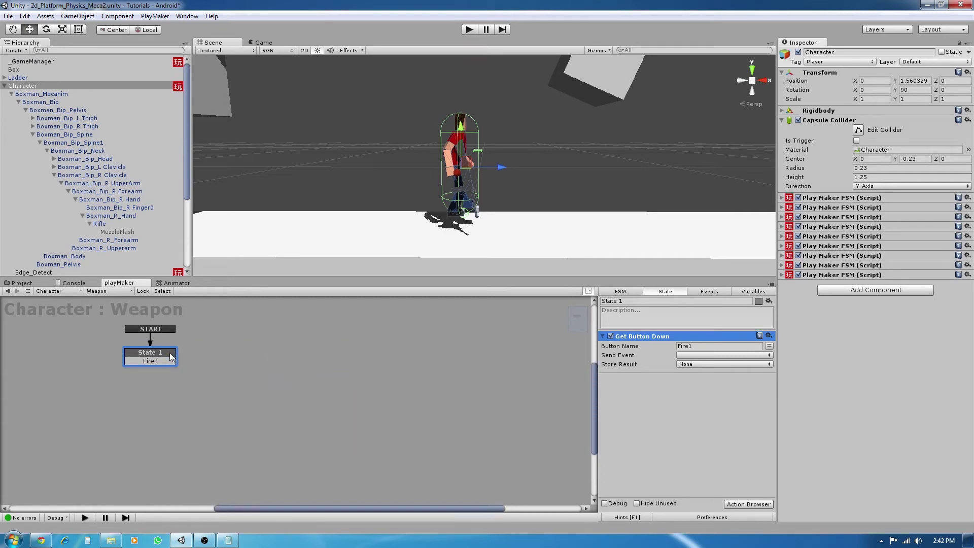
right_click(269, 357)
left_click(299, 364)
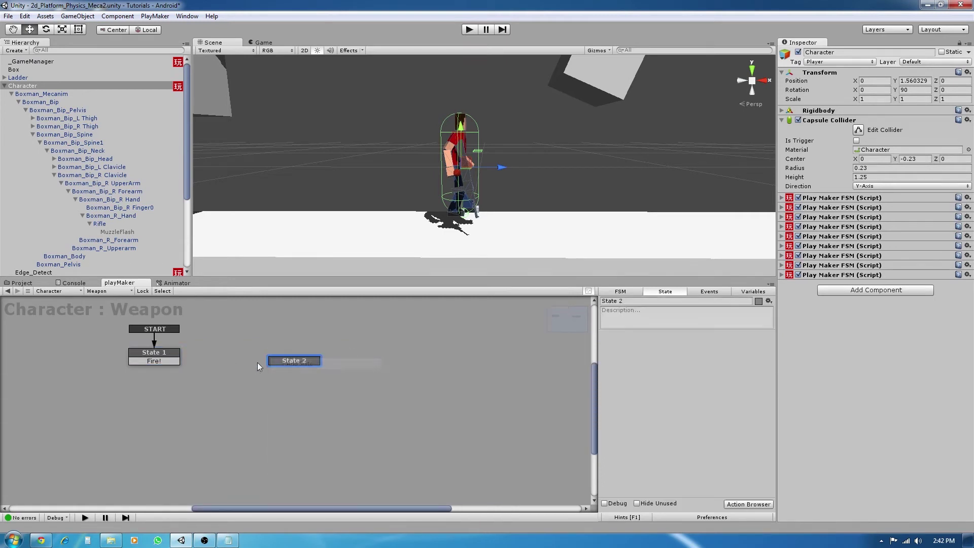
Connect State 1's Fire! transition to State 2 and add an Activate Game Object action to State 2
mouse_move(258, 362)
left_mouse_down()
mouse_move(238, 346)
mouse_move(264, 352)
left_mouse_up()
left_click(170, 360)
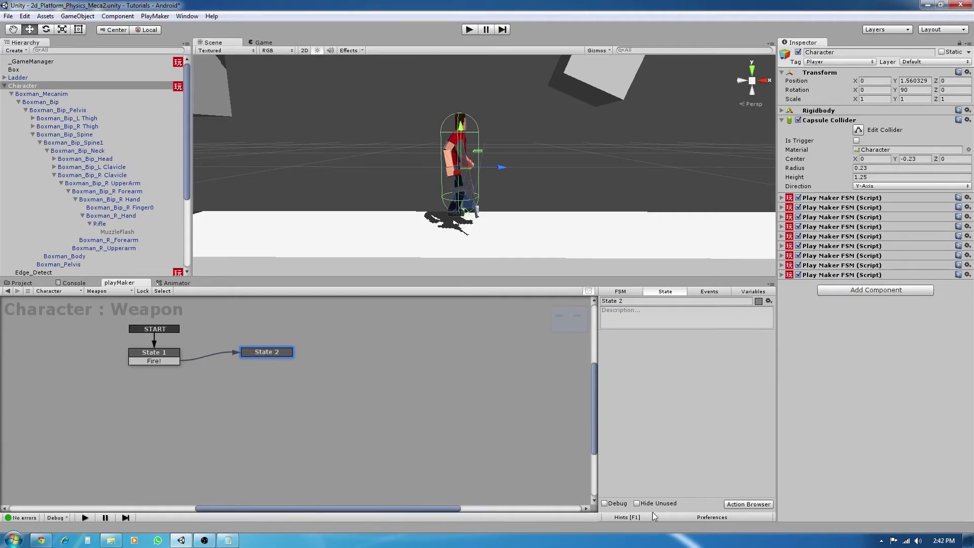
left_click(744, 503)
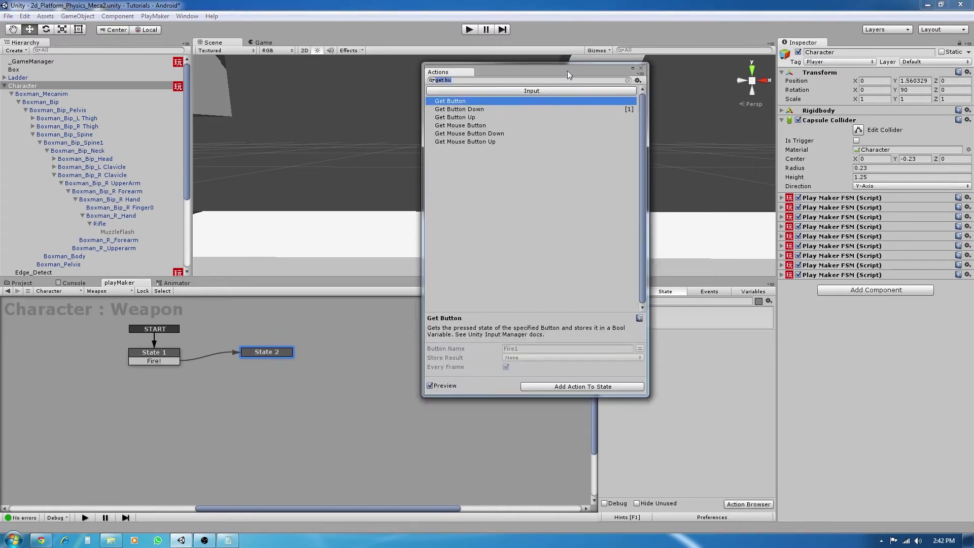
left_click_drag(565, 72, 599, 93)
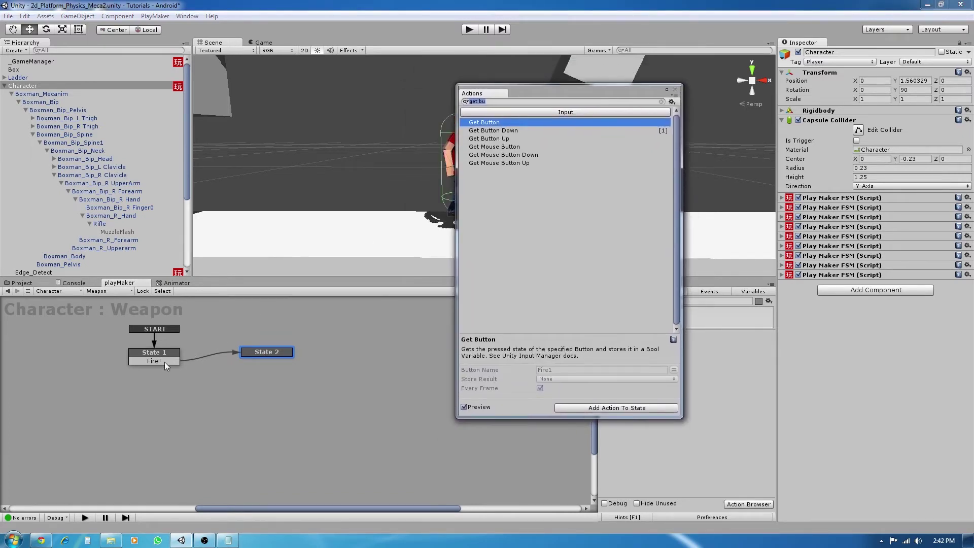
left_click_drag(257, 352, 259, 354)
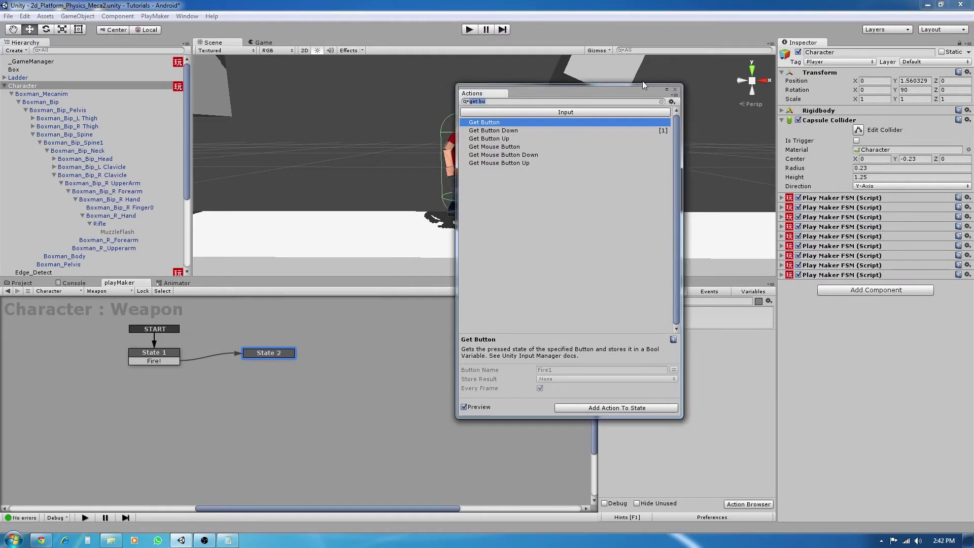
type("activ")
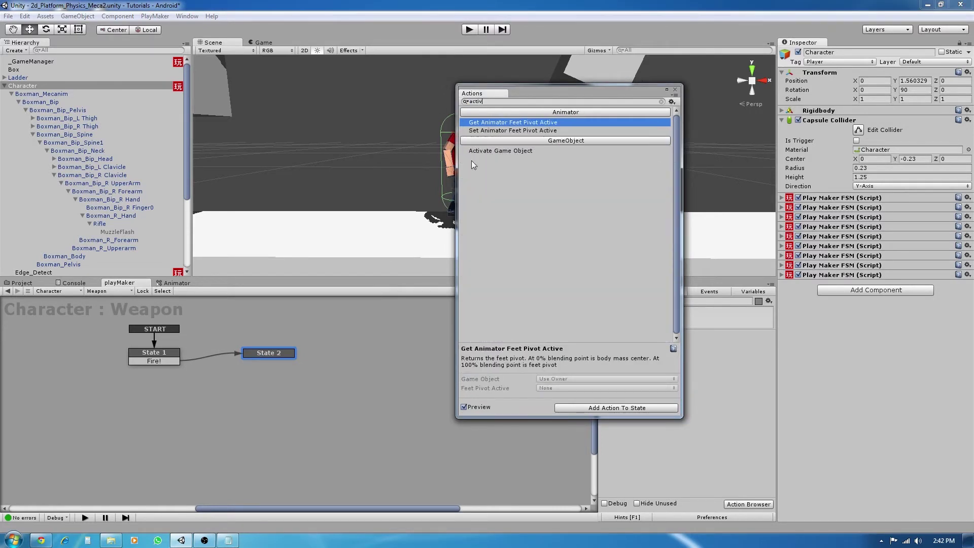
left_click(480, 151)
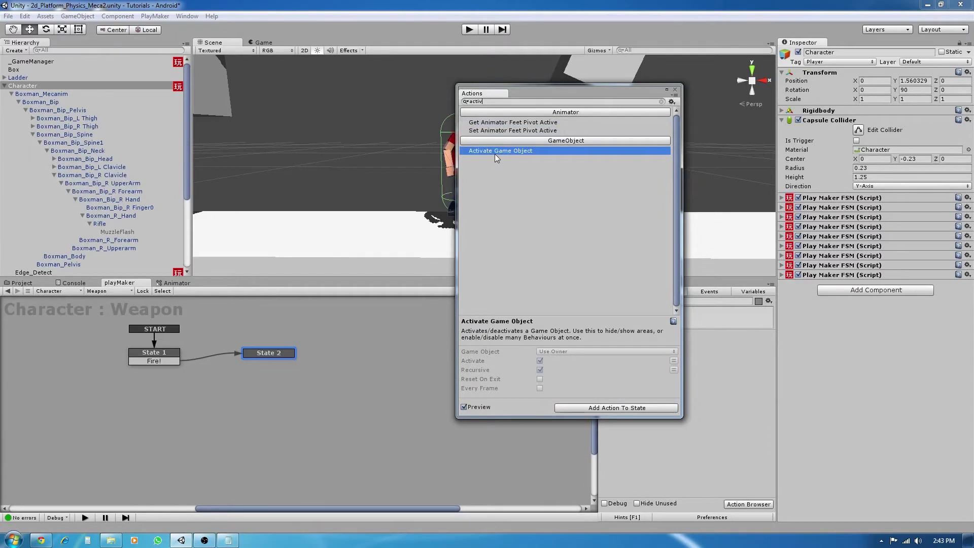
double_click(529, 152)
left_click(675, 89)
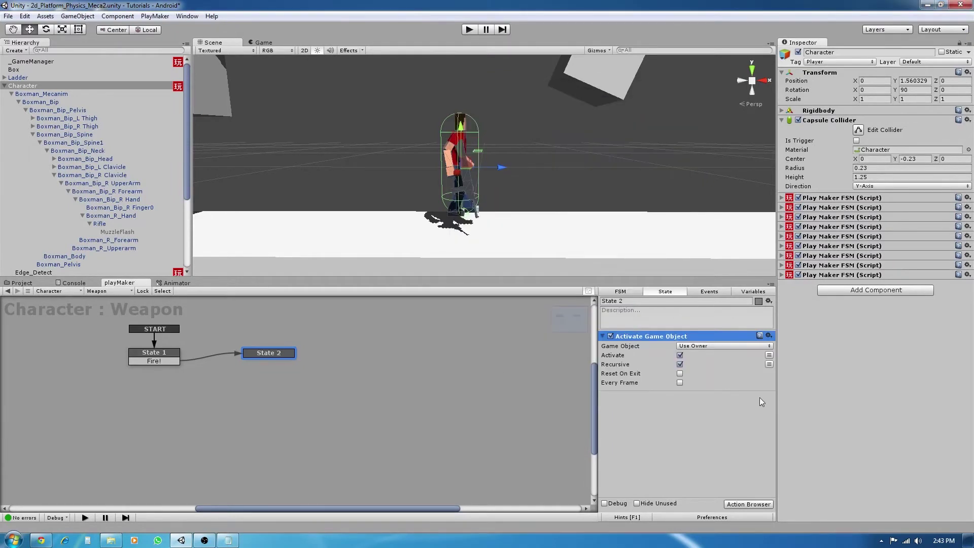
Set the Activate Game Object action to a specified game object using the muzzleFlash variable
left_click(762, 345)
left_click(713, 366)
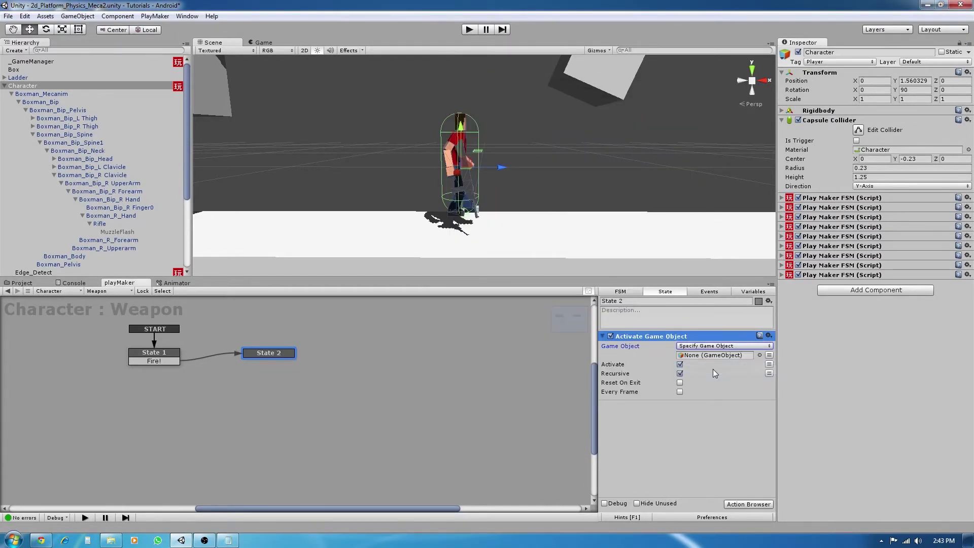
left_click(769, 356)
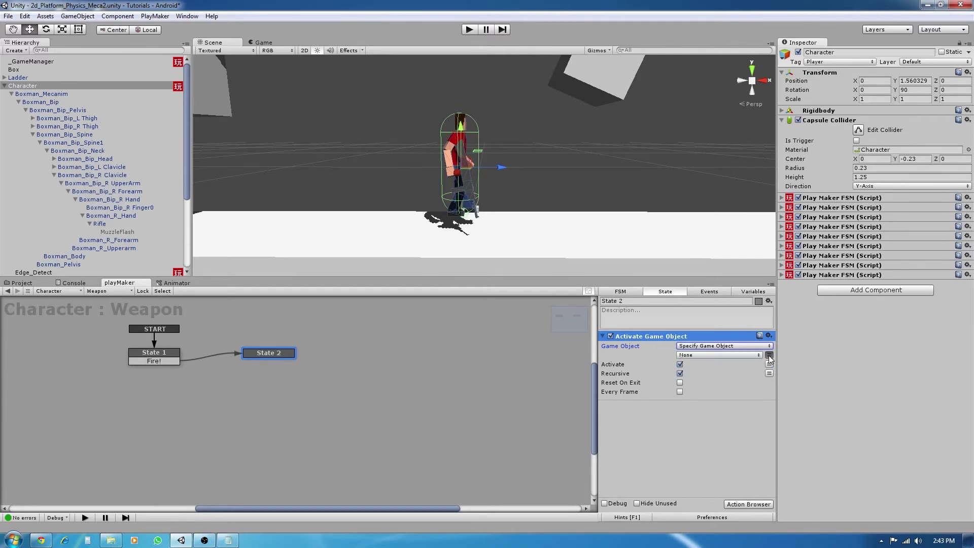
left_click(731, 354)
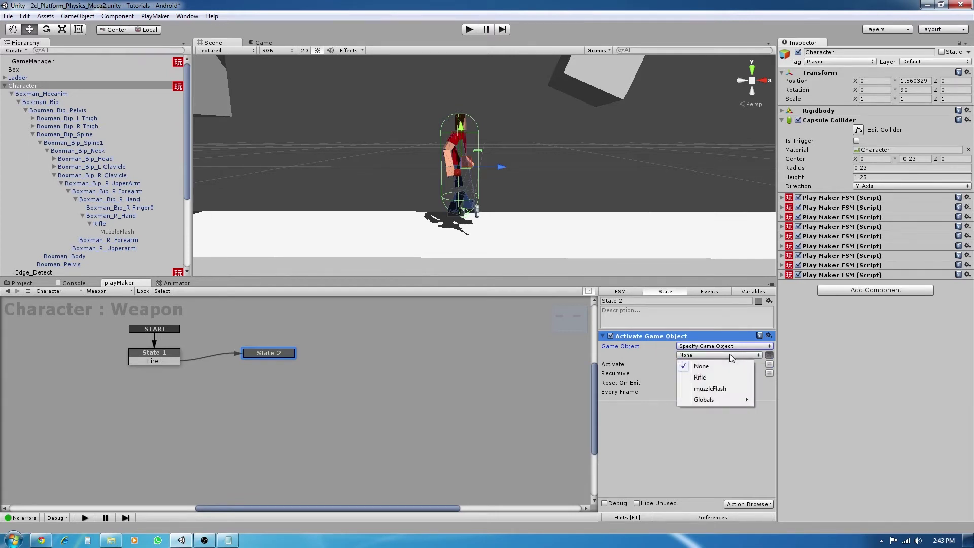
left_click(716, 390)
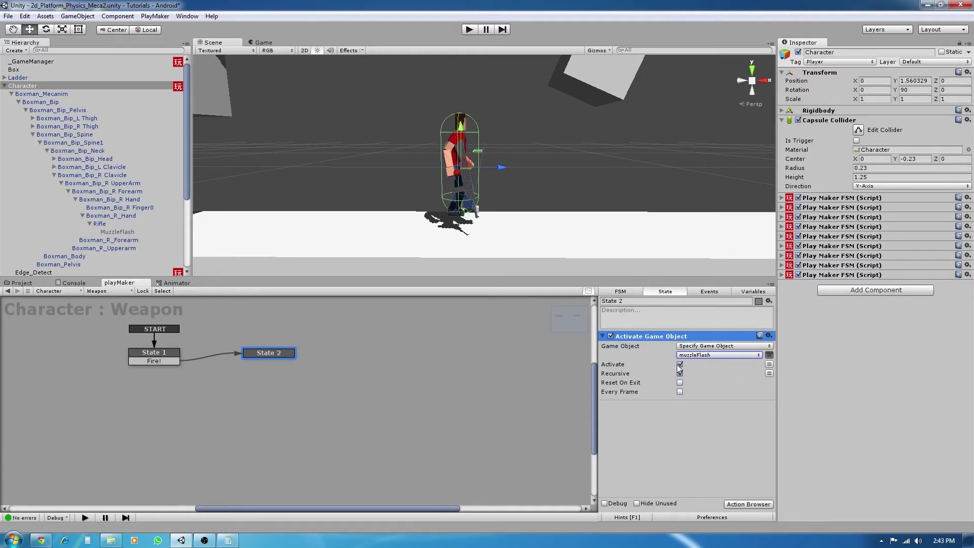
left_click_drag(258, 351, 272, 357)
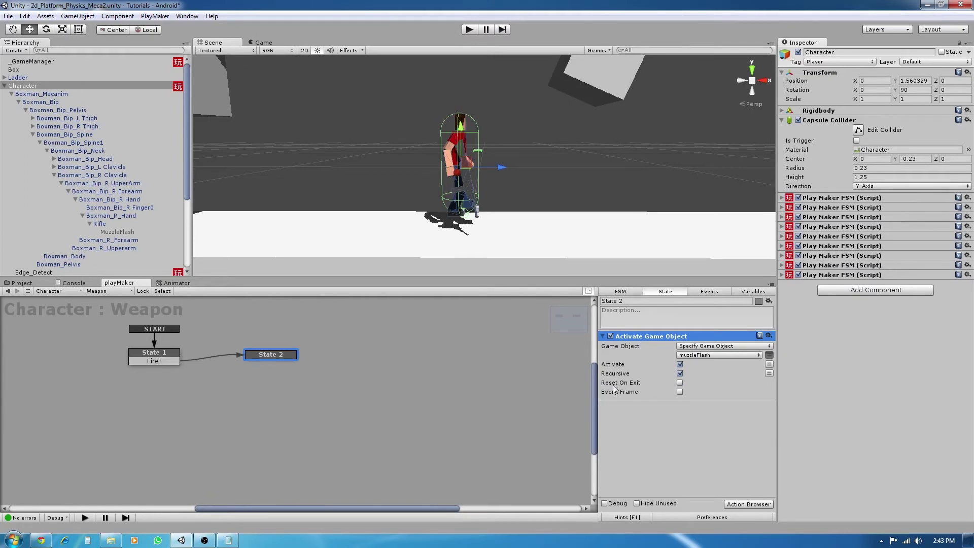
Enable Reset On Exit for the Activate Game Object action in State 2
mouse_move(613, 384)
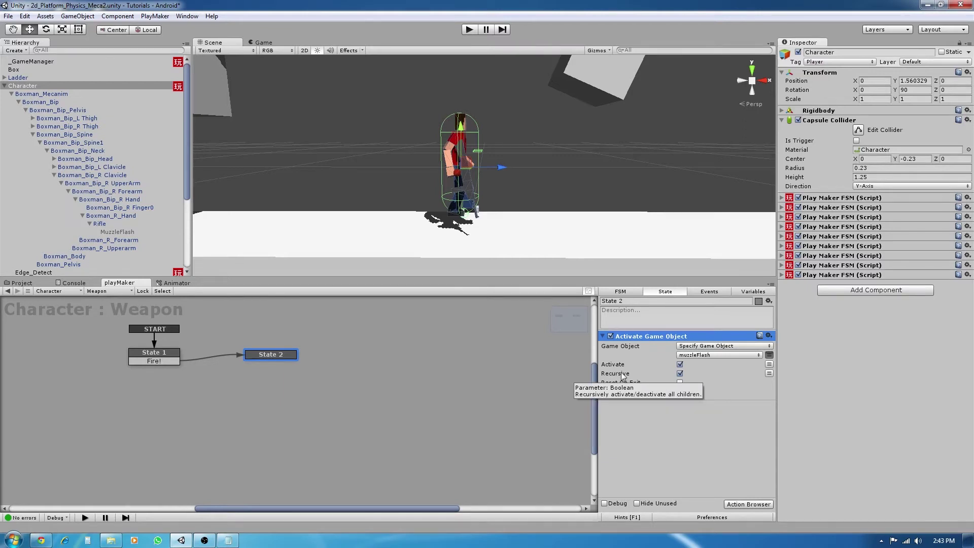
left_click(177, 352)
left_click(272, 356)
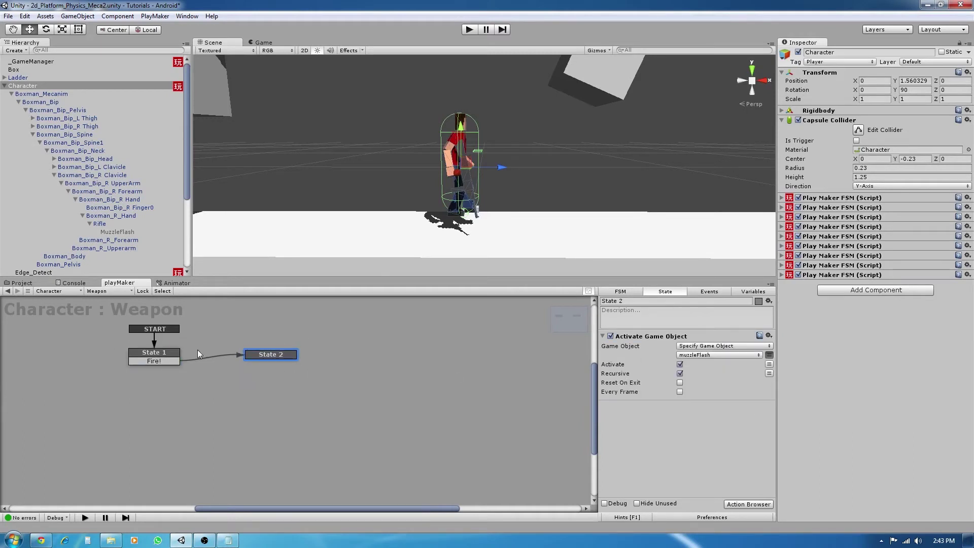
left_click(155, 354)
left_click(269, 355)
left_click(680, 383)
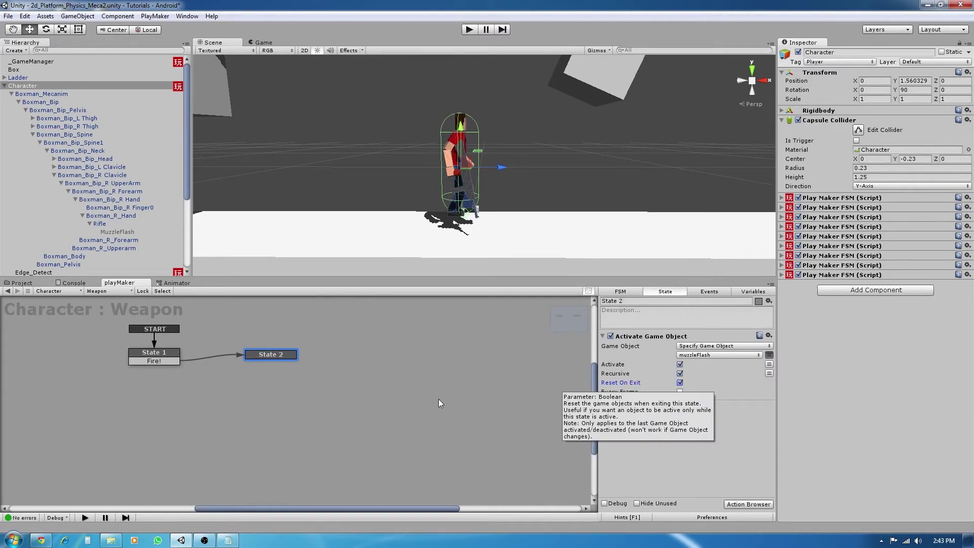
Add a Wait action to State 2 of the Weapon FSM
left_click(749, 504)
type("wait")
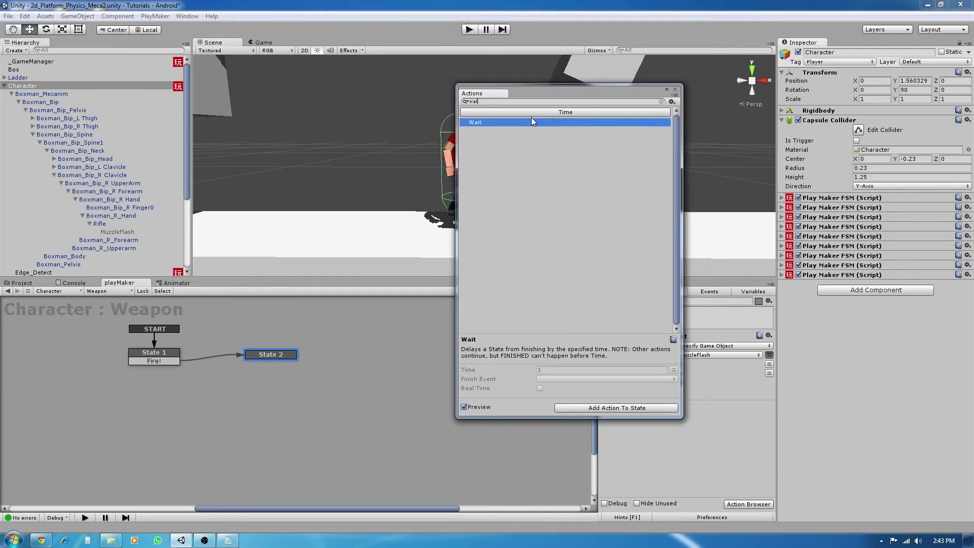
double_click(534, 122)
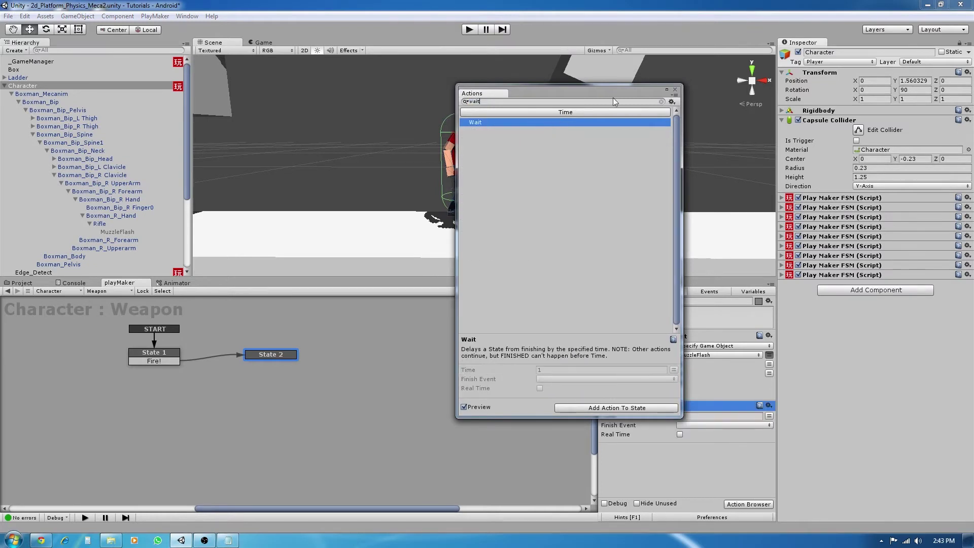
left_click(675, 90)
Create a Float variable named fireRate in the Weapon FSM
left_click(754, 292)
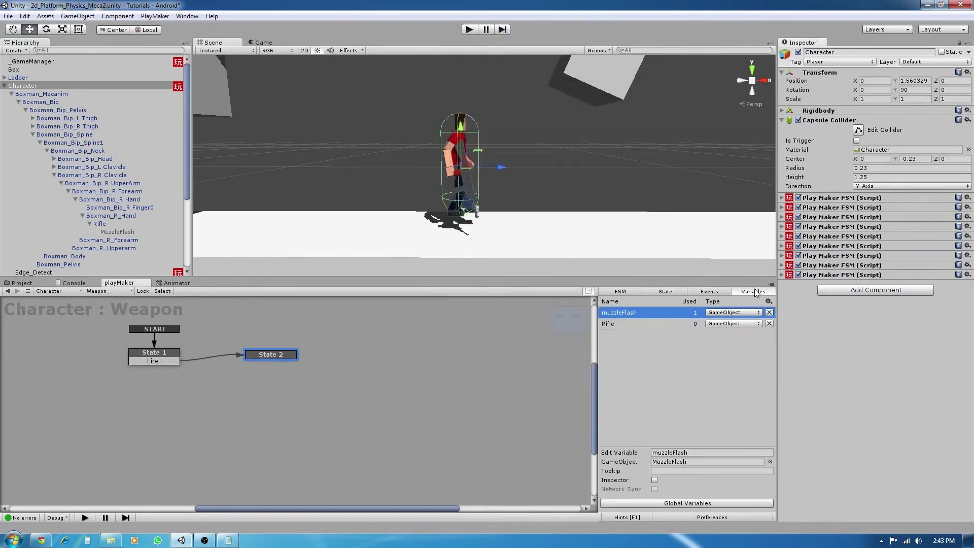
left_click(677, 439)
left_click(677, 489)
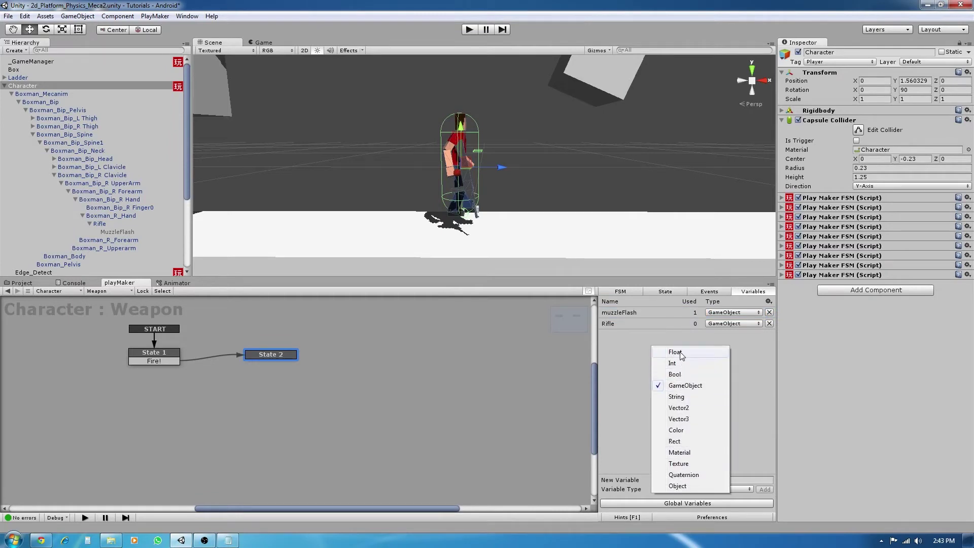
left_click(690, 356)
left_click(686, 478)
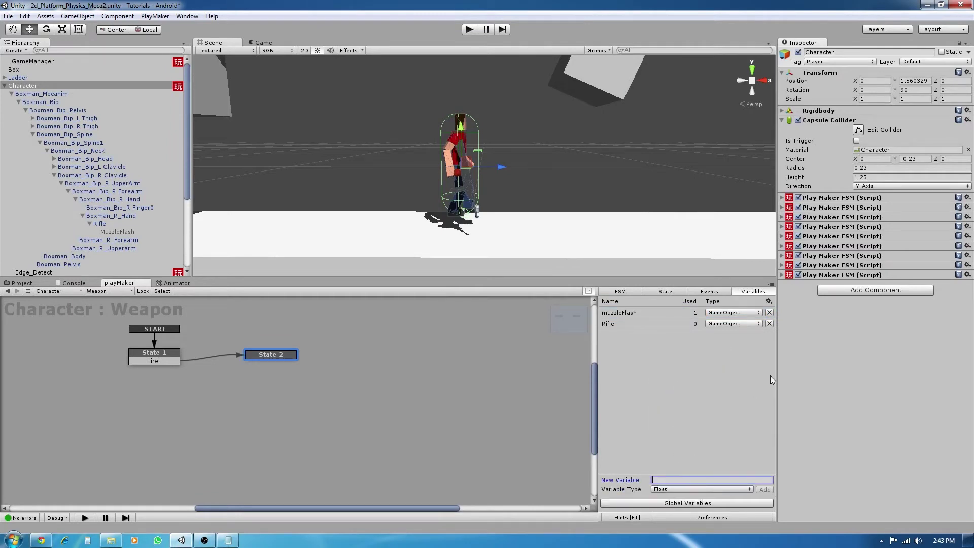
type("fireRate")
key("Return")
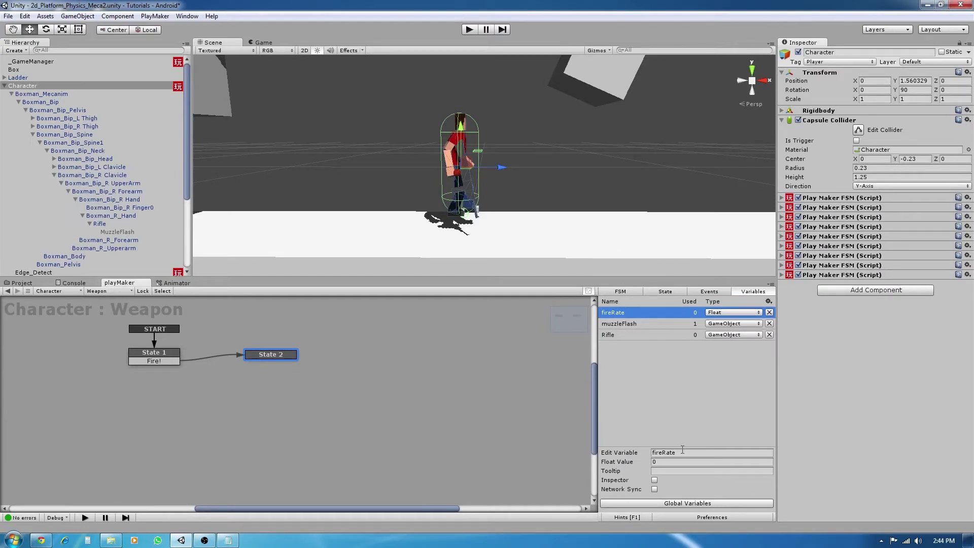
Set the fireRate variable's float value to 0.1 and return to State 2's actions
left_click(661, 461)
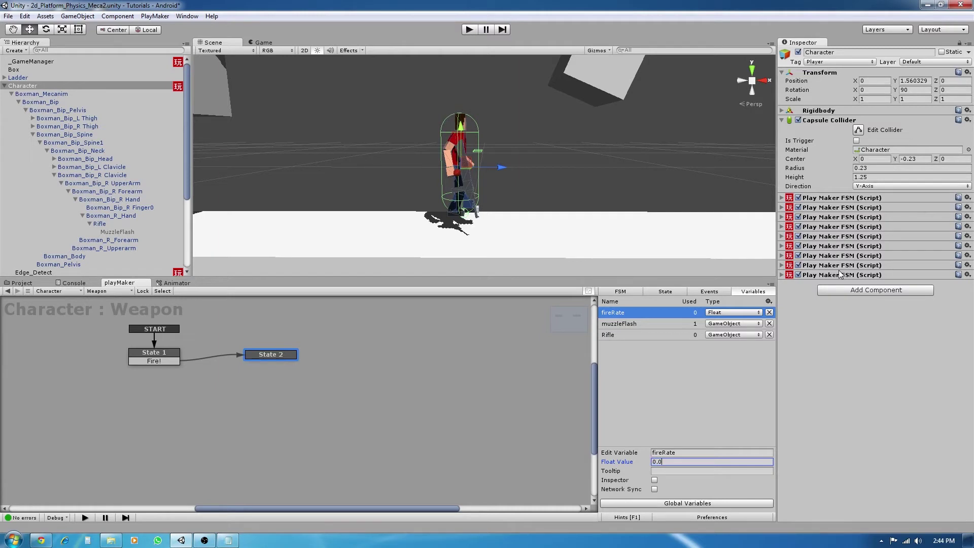
type("5")
double_click(700, 462)
type("0.105")
key("Return")
type("0.1")
left_click(669, 291)
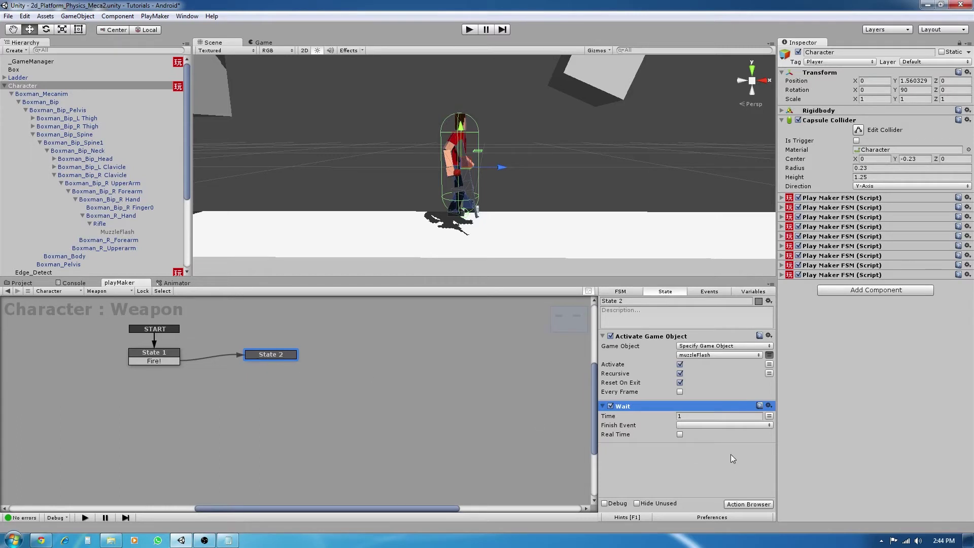
Set the Wait action's finish event to Fire! in State 2
left_click(711, 427)
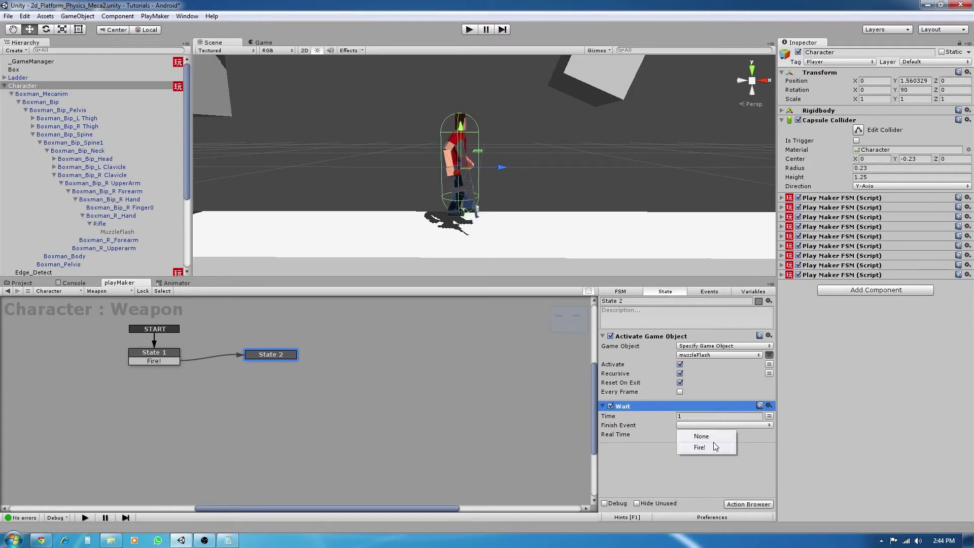
left_click(702, 447)
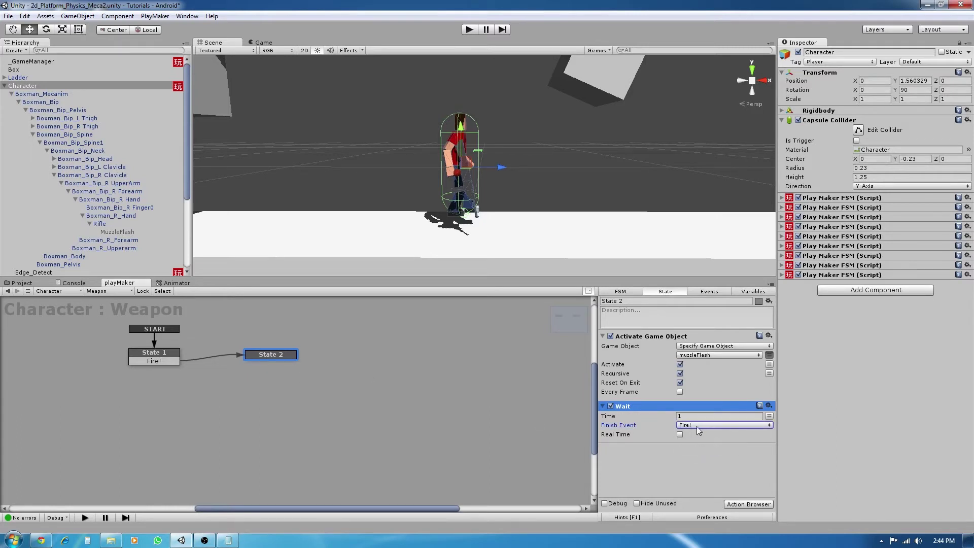
left_click(694, 482)
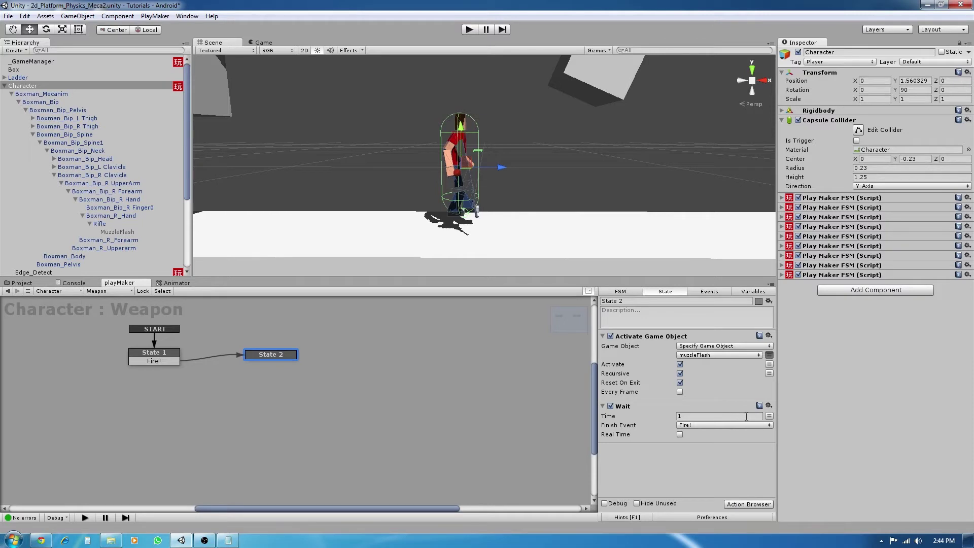
Use the fireRate variable as the Wait action's time in State 2
left_click(770, 416)
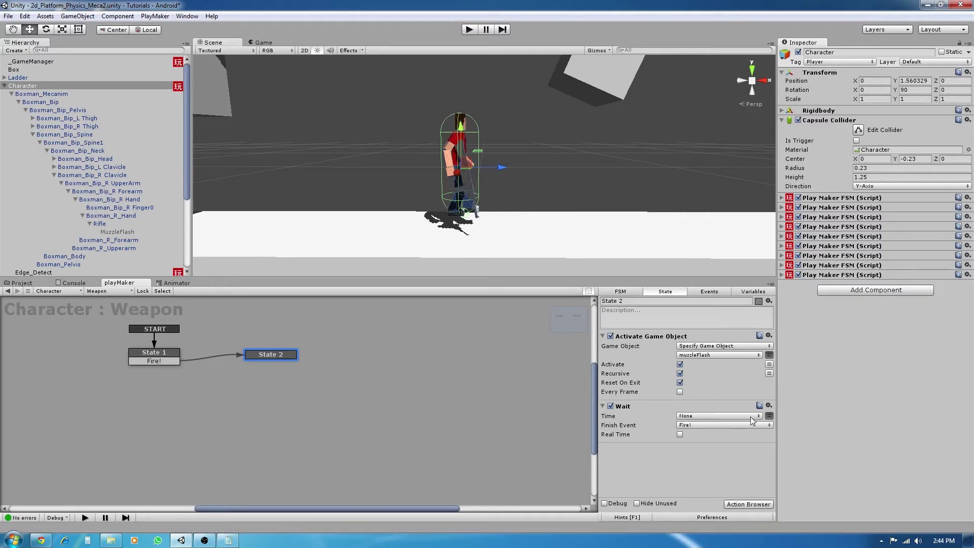
left_click(753, 416)
left_click(712, 438)
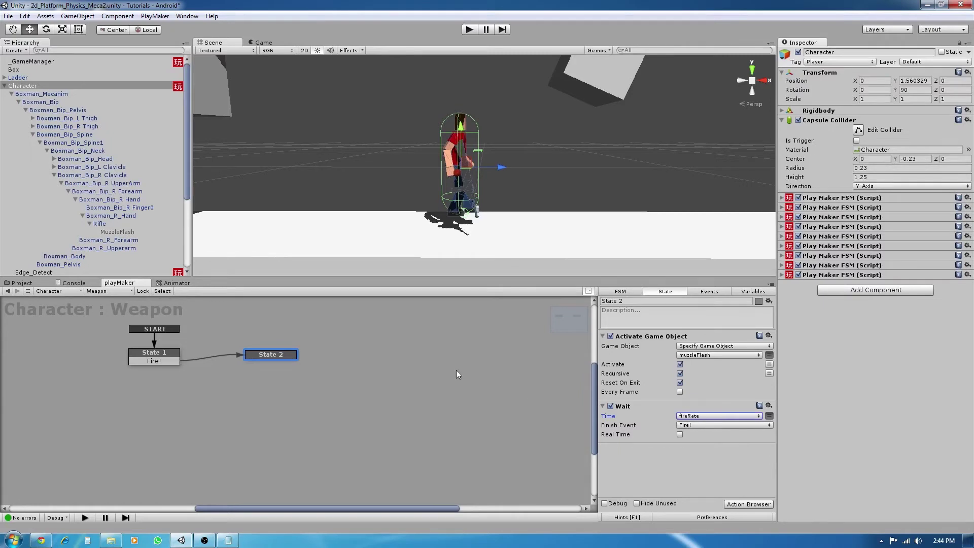
Add a FINISHED transition from State 2 back to State 1 and use FINISHED as the Wait action's finish event
right_click(291, 356)
mouse_move(324, 359)
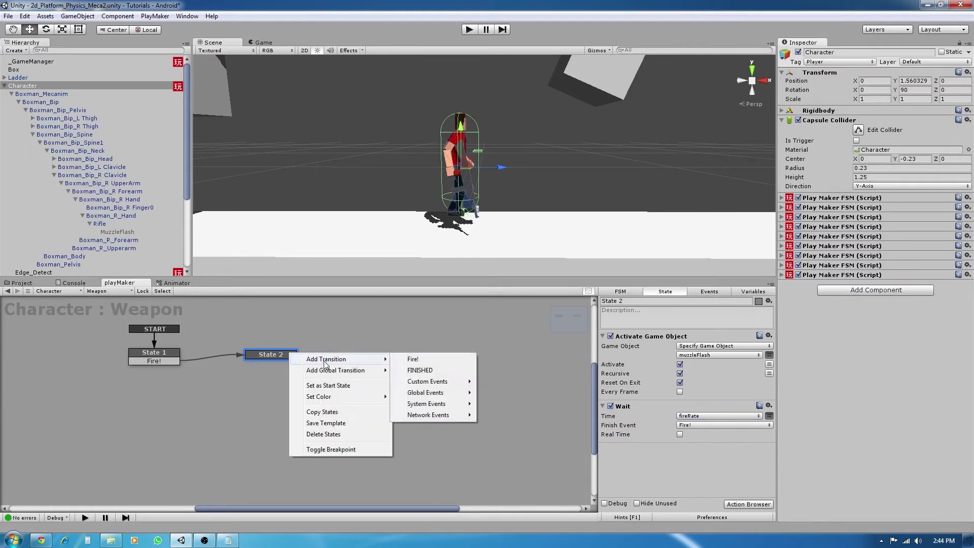
left_click(439, 371)
left_click(691, 427)
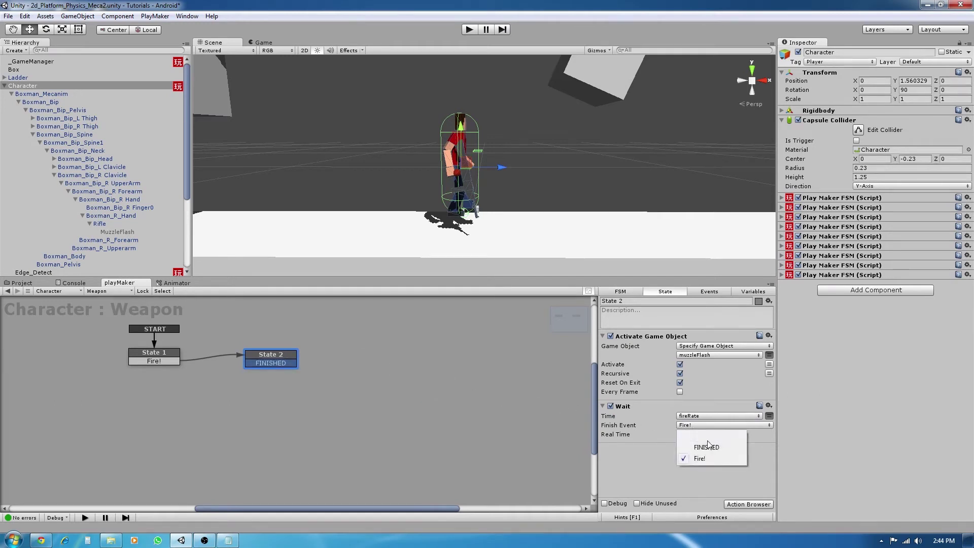
left_click(707, 442)
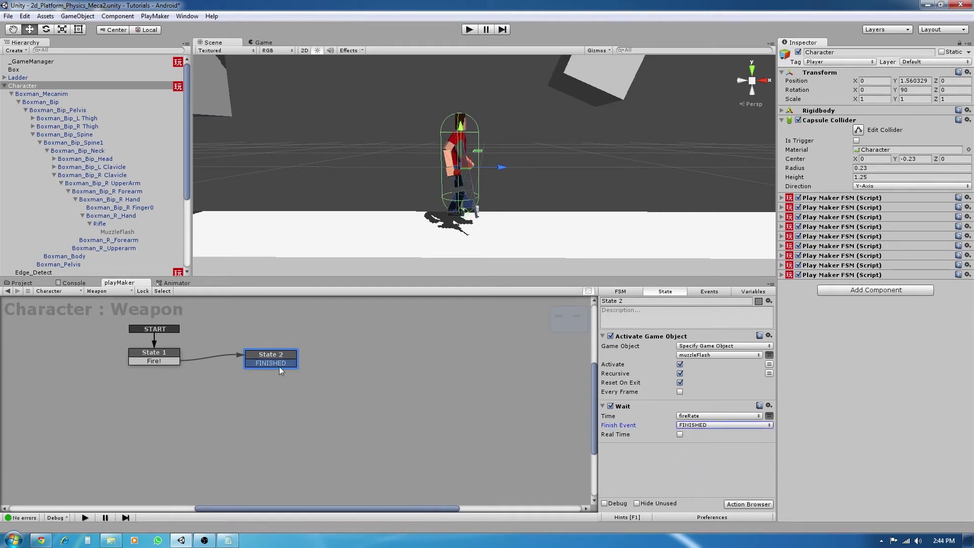
left_click_drag(247, 363, 166, 351)
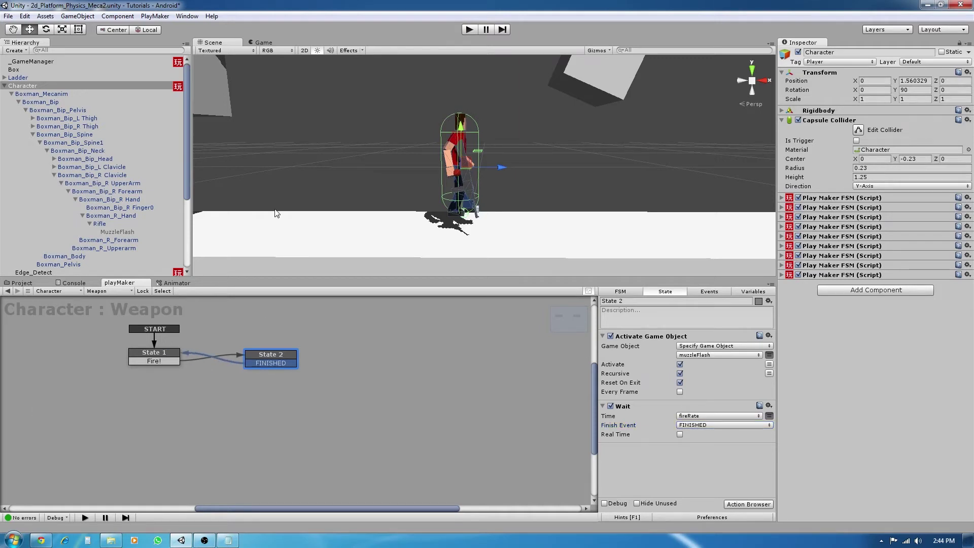
Playtest the scene by moving the armed character while the Weapon FSM runs, and stop the playback
left_click(470, 30)
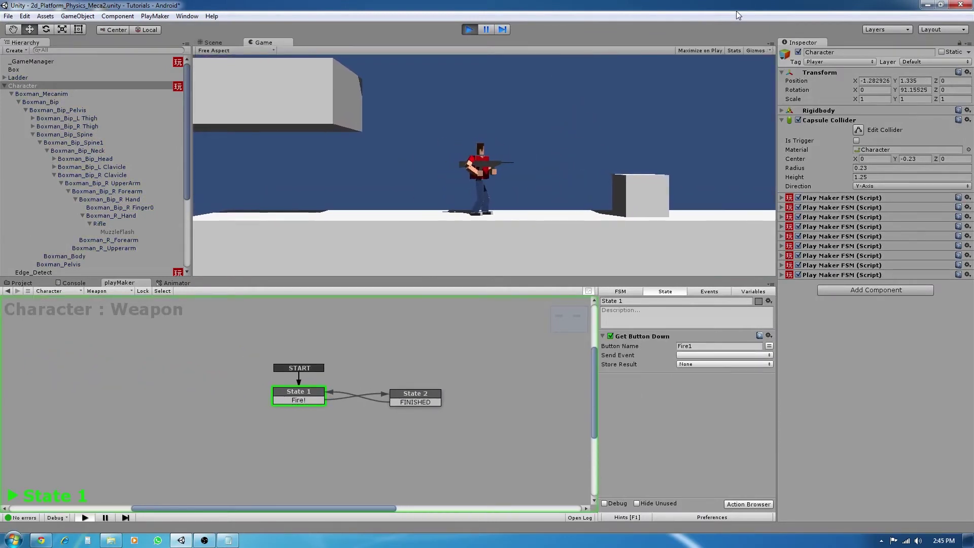
key("Right")
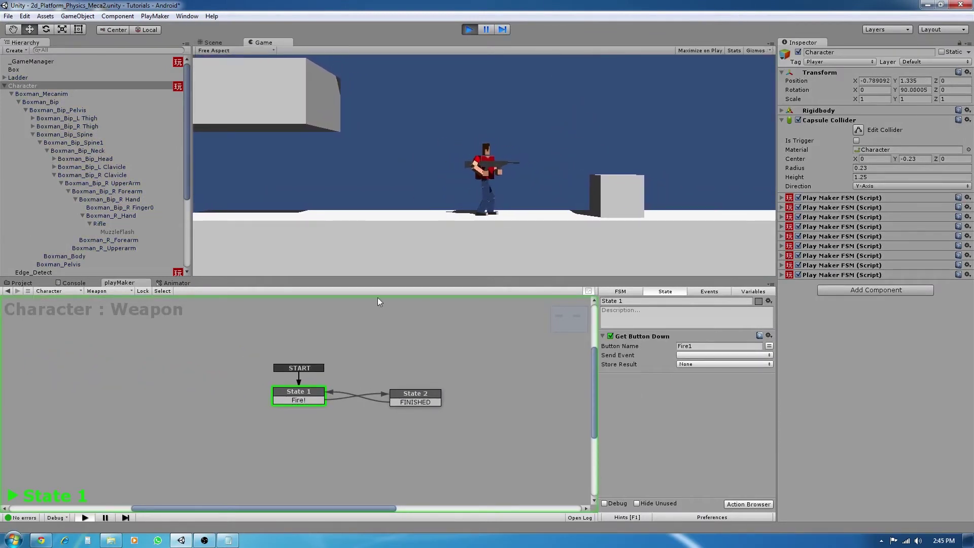
left_click(469, 30)
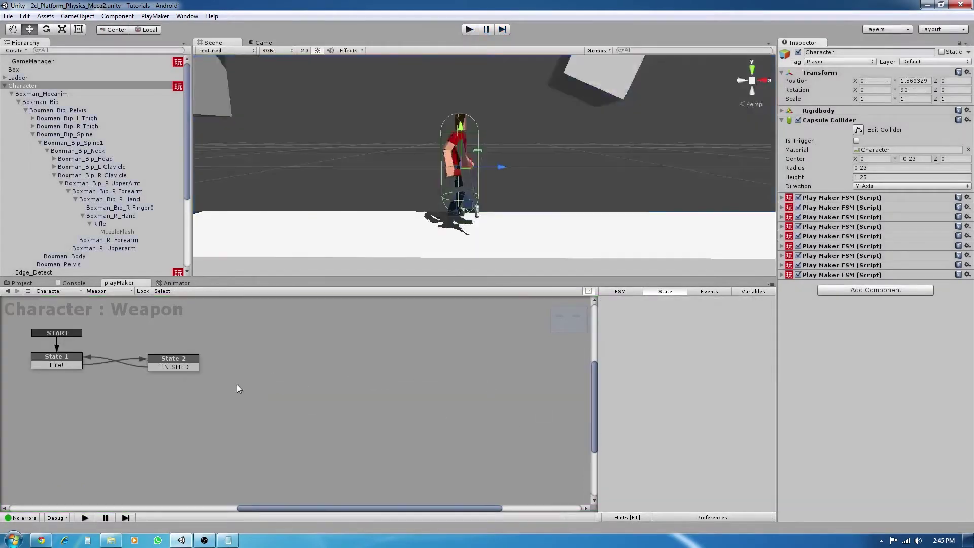
Set the Get Button Down action in State 1 to send the Fire! event, and save the scene
left_click(59, 362)
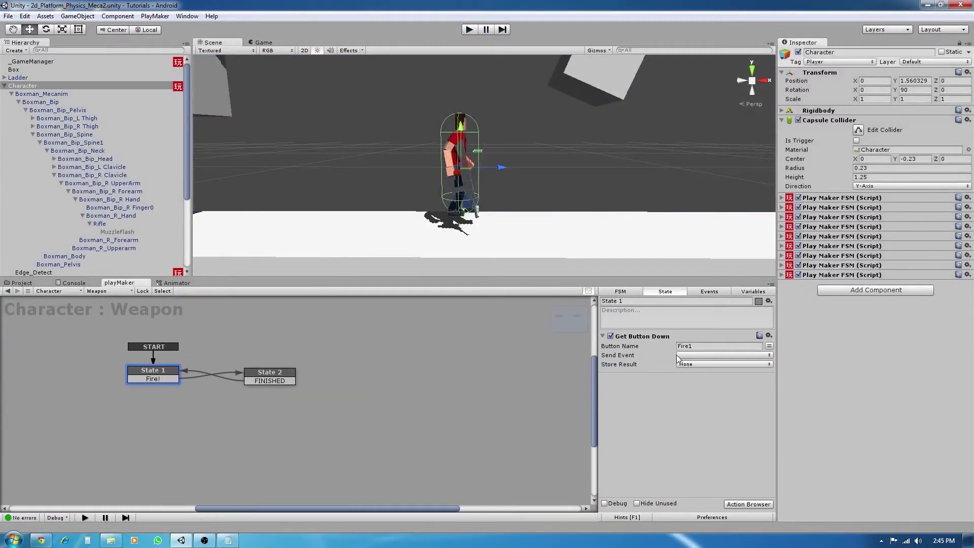
left_click(693, 355)
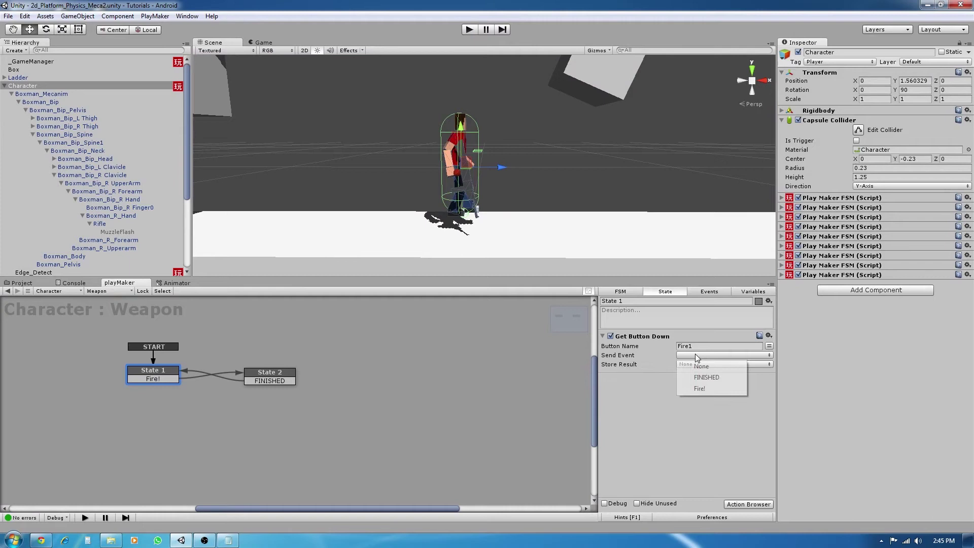
left_click(708, 392)
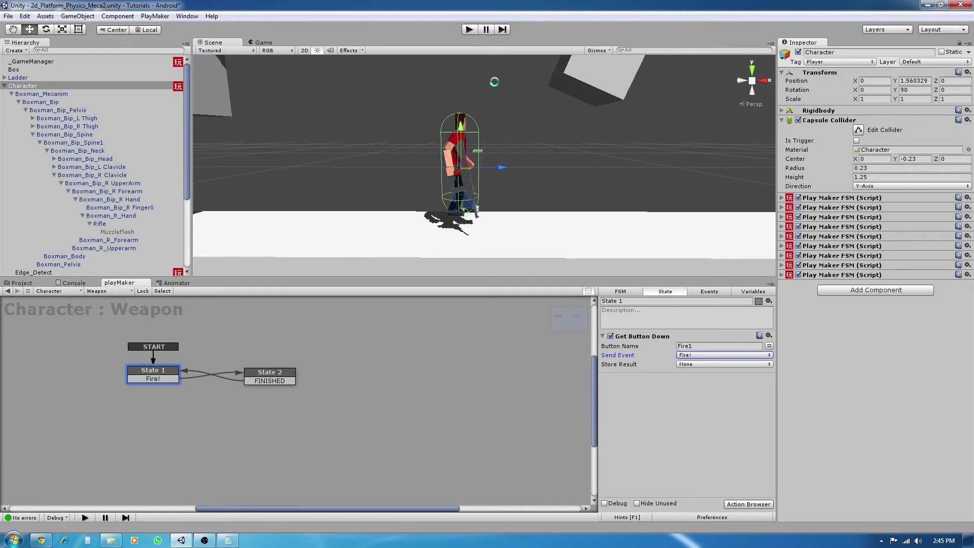
key("ctrl+s")
Playtest the scene, firing the rifle repeatedly while turning and moving the character both ways on the ground
left_click(469, 32)
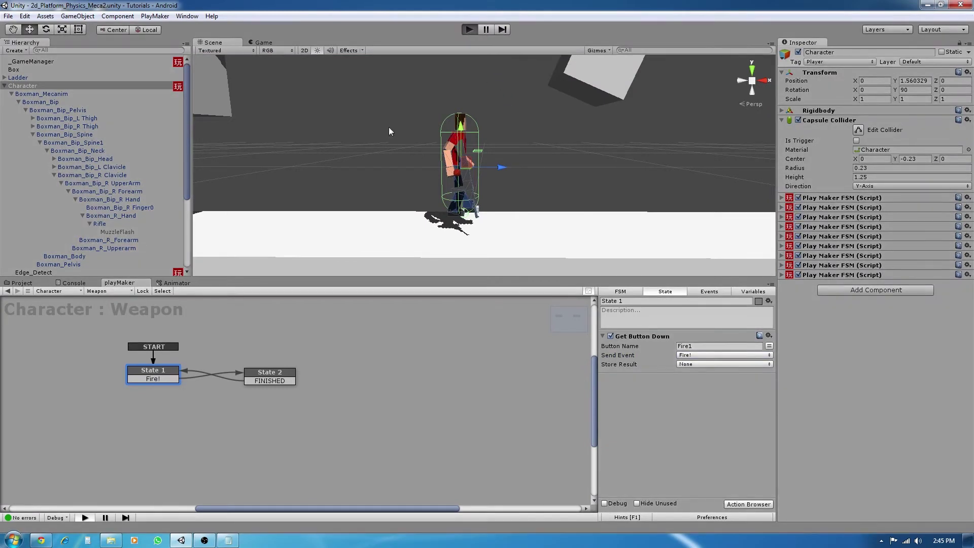
left_click(557, 141)
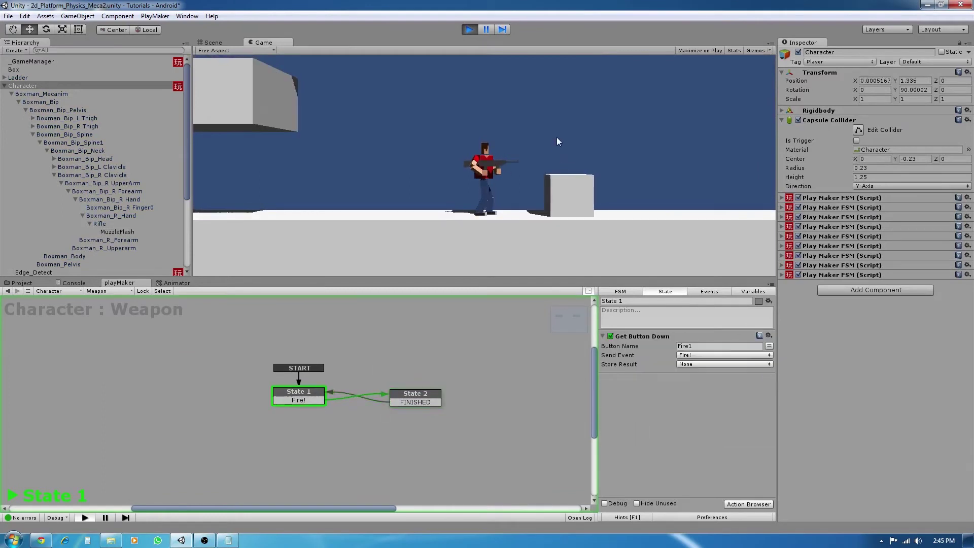
left_click(571, 162)
key("Left")
left_click(570, 163)
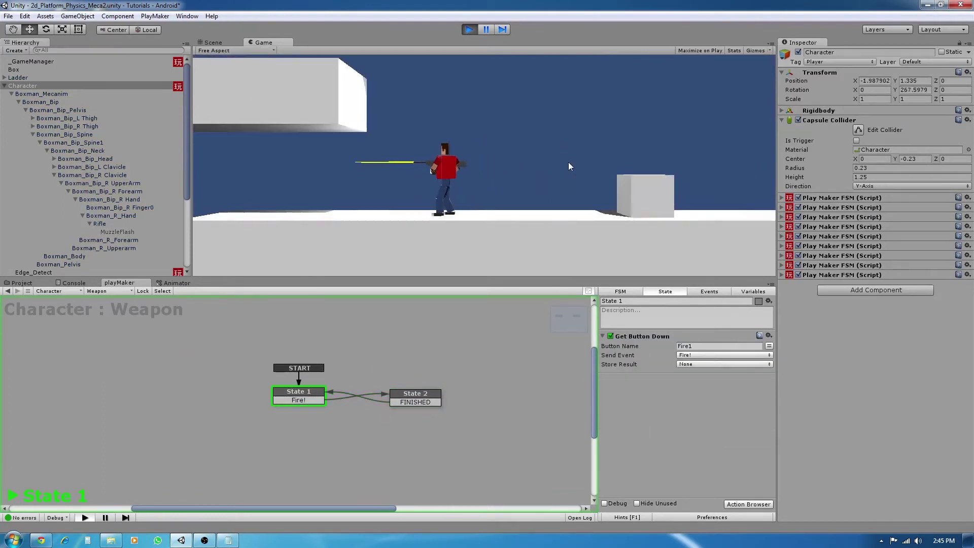
left_click(570, 163)
key("Right")
left_click(569, 164)
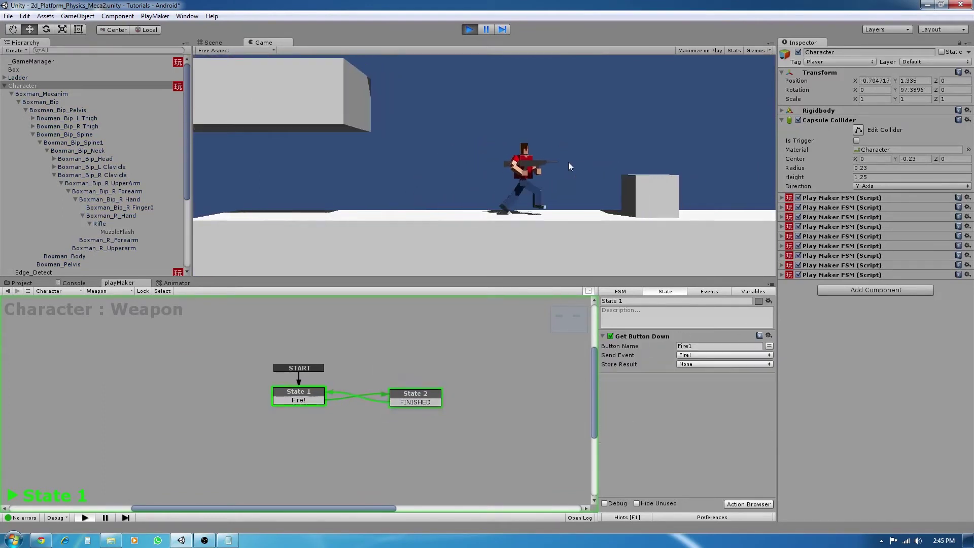
left_click(569, 163)
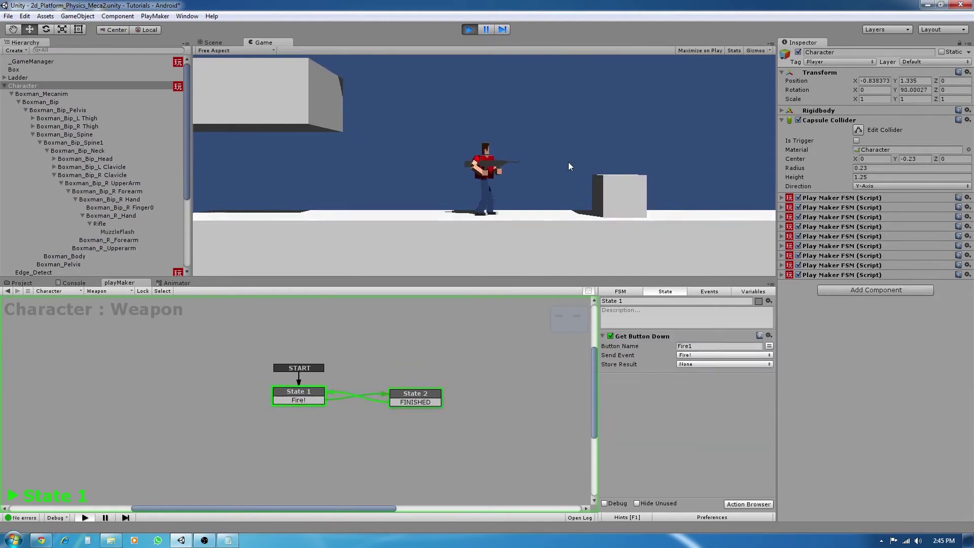
left_click(568, 163)
left_click(568, 163)
left_click(569, 163)
Test running, jumping onto the box and firing from on top of it and from the ground, and stop the playback
key("Right")
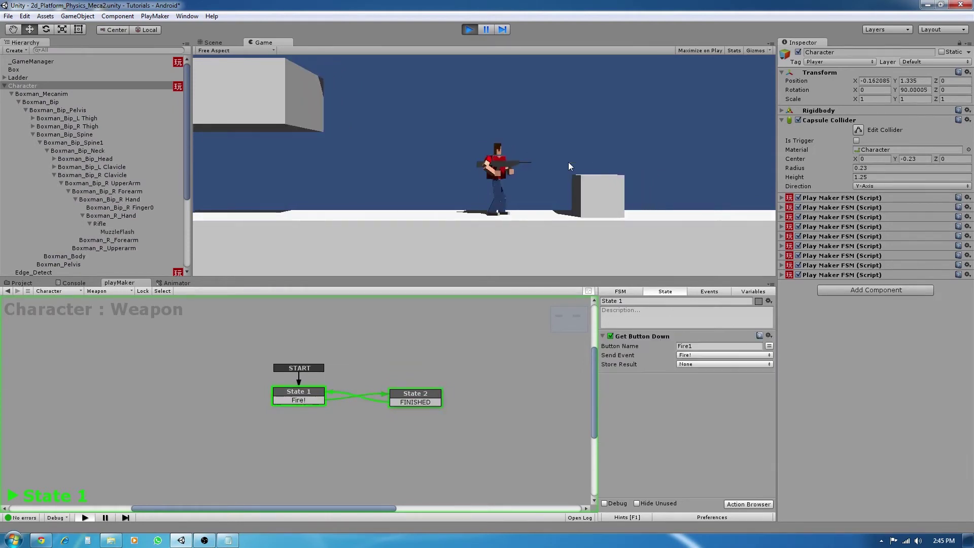
key("Right")
key("space")
key("Left")
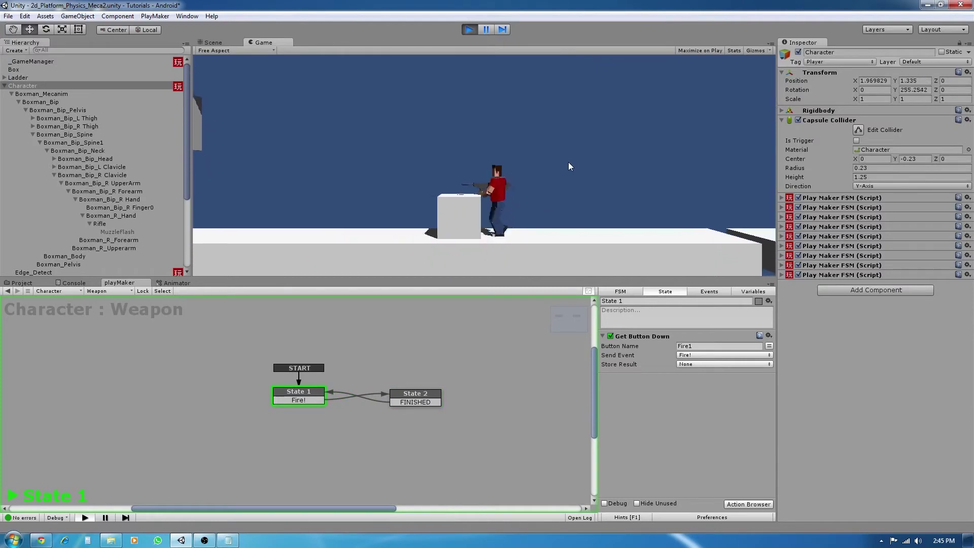
key("space")
left_click(568, 163)
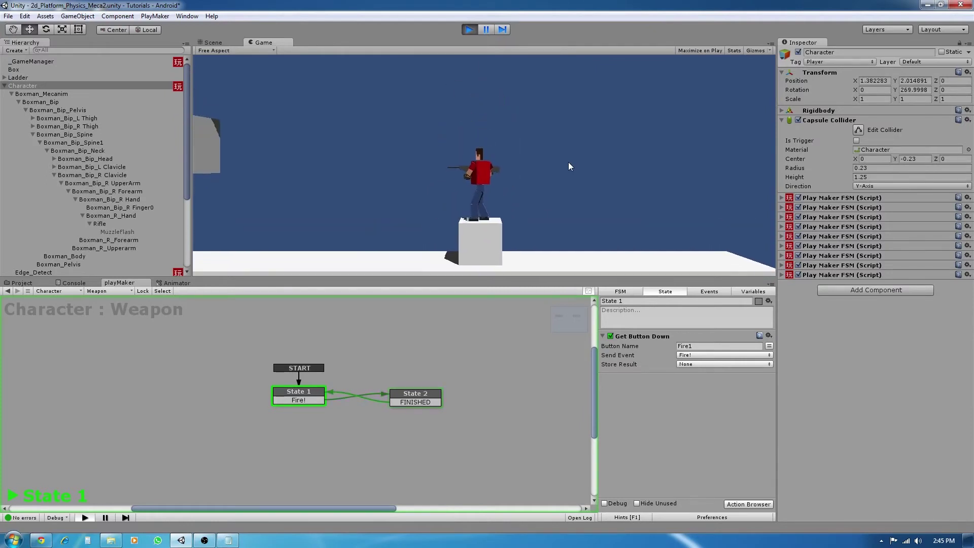
key("Left")
left_click(569, 162)
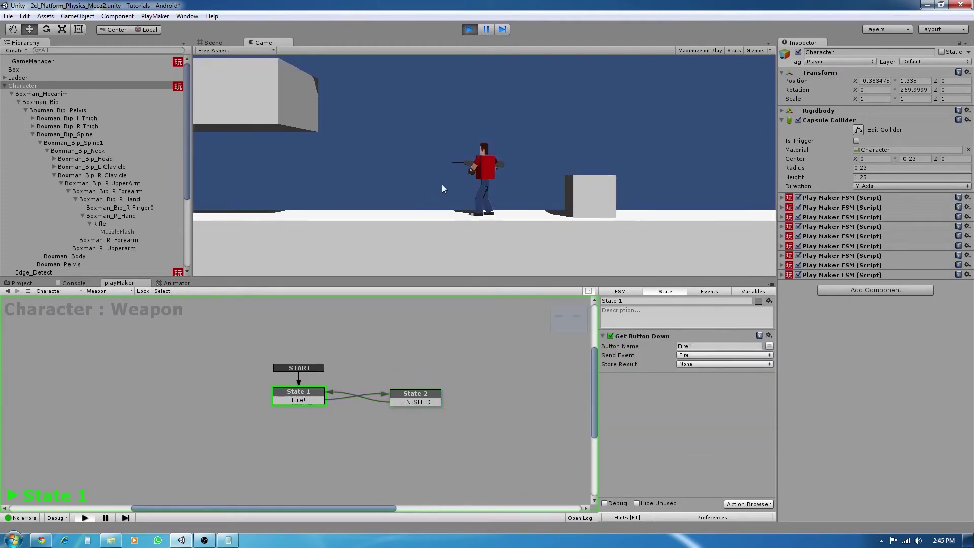
left_click(469, 29)
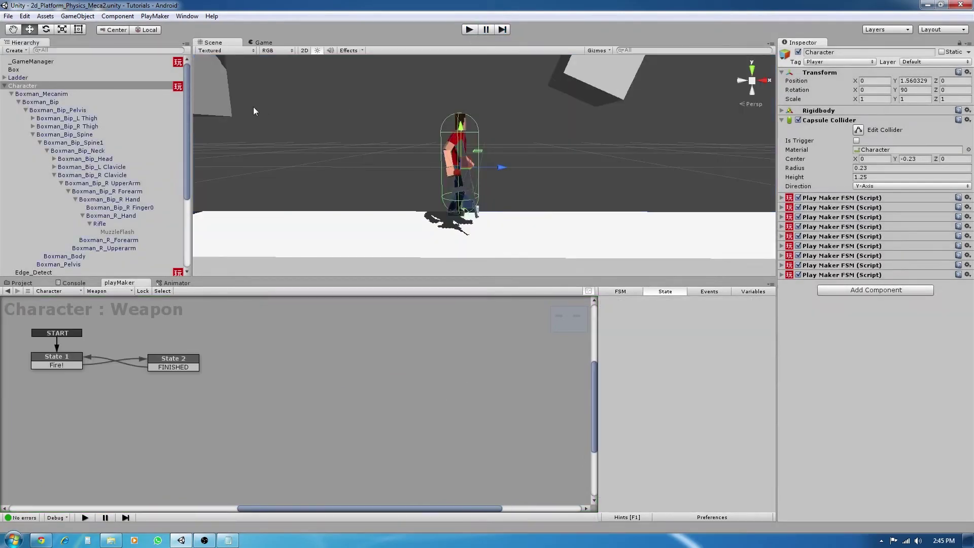
Set the MuzzleFlash object's light color to yellow
left_click(125, 232)
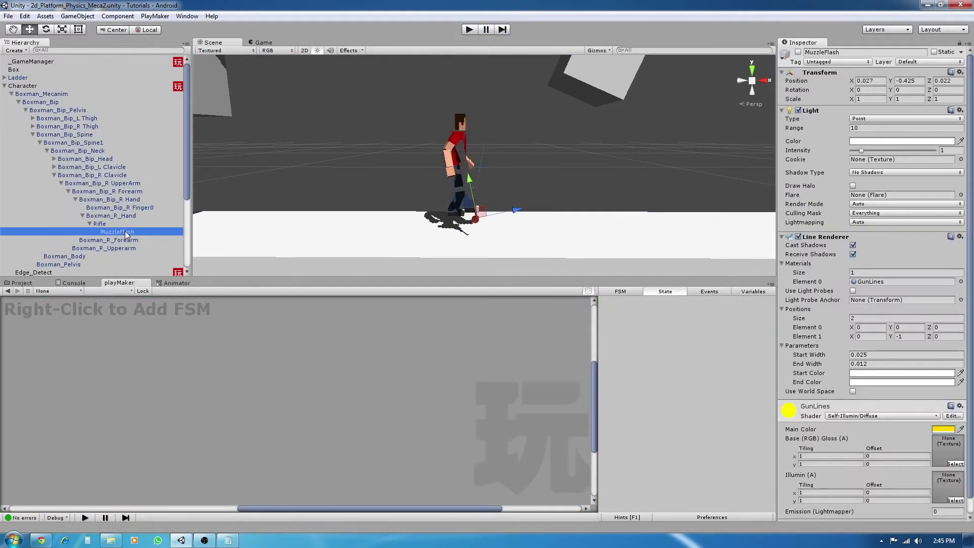
left_click(874, 140)
left_click(91, 101)
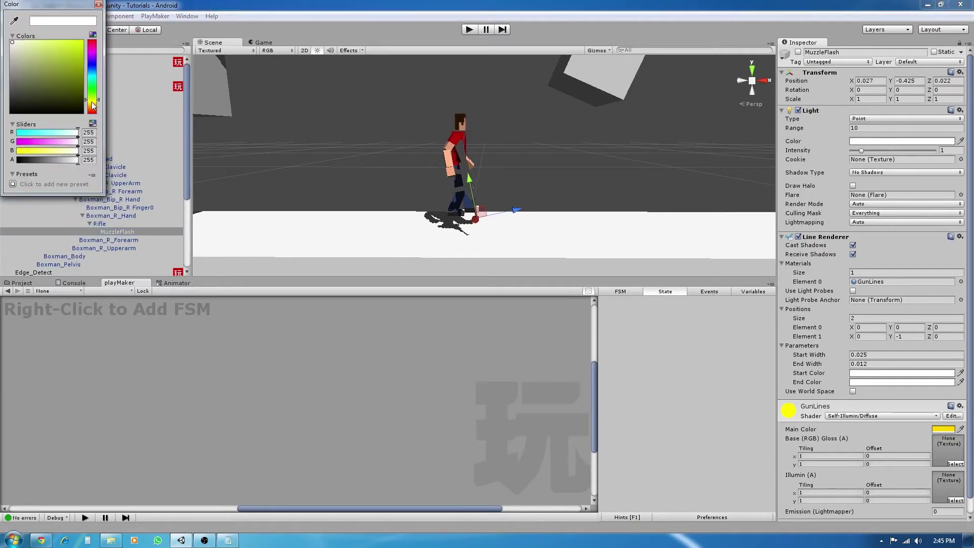
left_click_drag(60, 59, 73, 38)
left_click(99, 4)
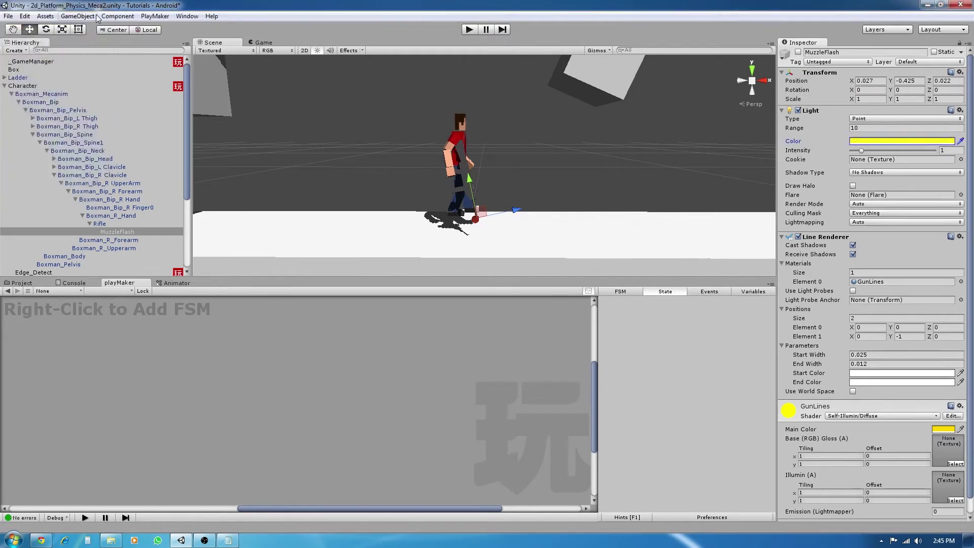
Playtest the yellow muzzle flash by firing, running both ways and jumping onto the box, and stop the playback
left_click(469, 30)
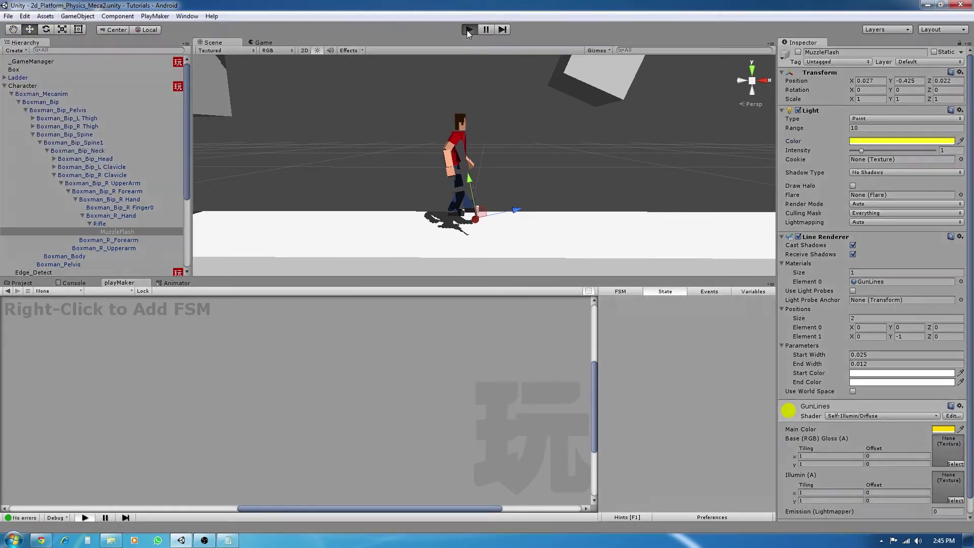
left_click(486, 154)
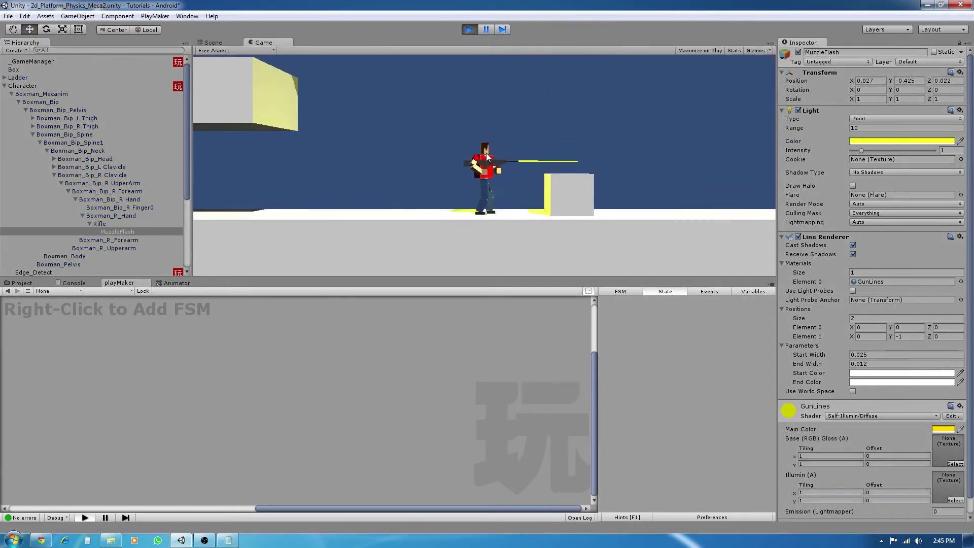
key("Left")
left_click(486, 154)
key("Left")
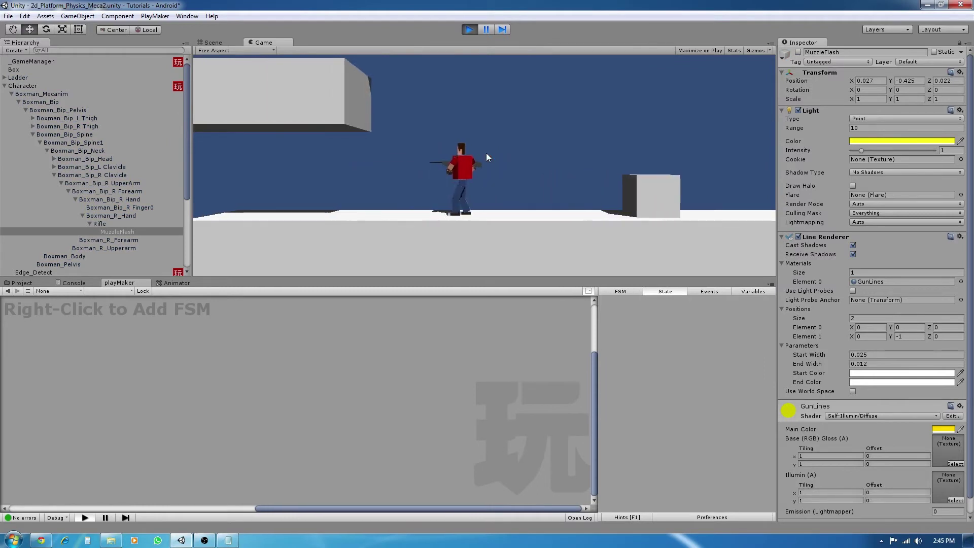
key("Right")
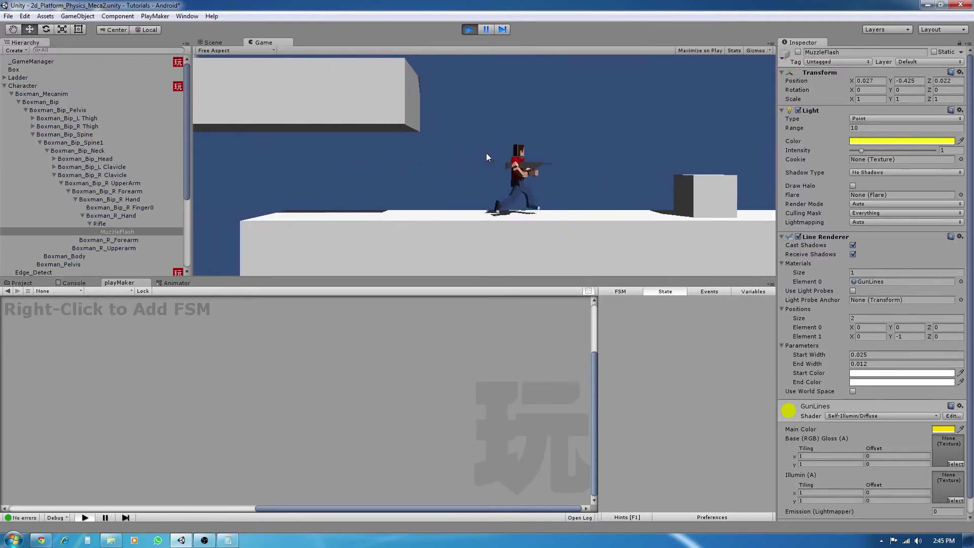
key("space")
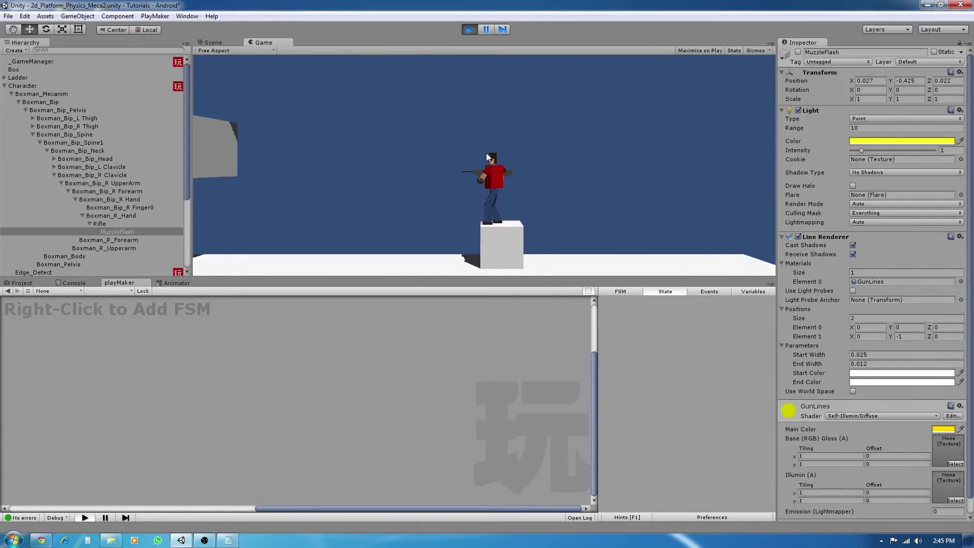
left_click(468, 30)
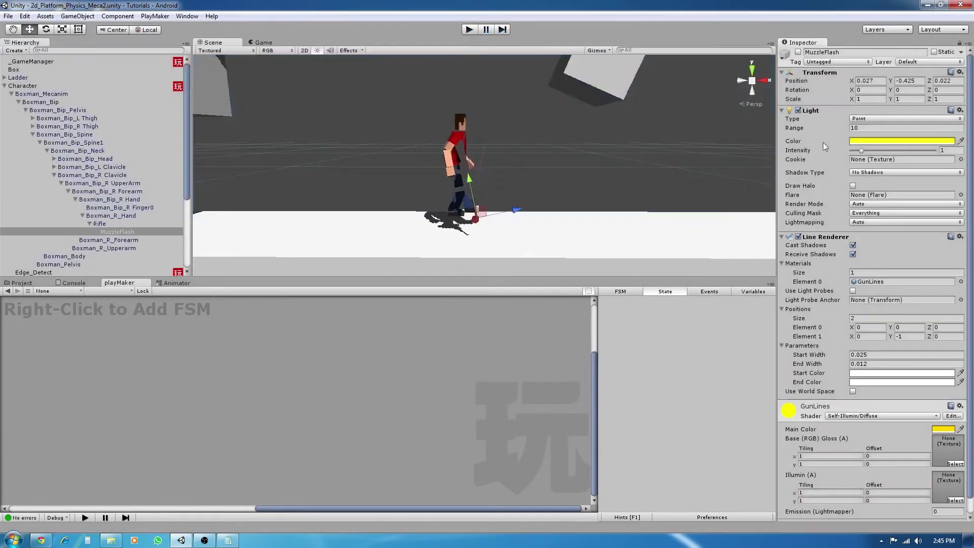
Set the MuzzleFlash light's range to 7 and playtest the scene by firing the rifle
left_click(877, 129)
left_click(469, 30)
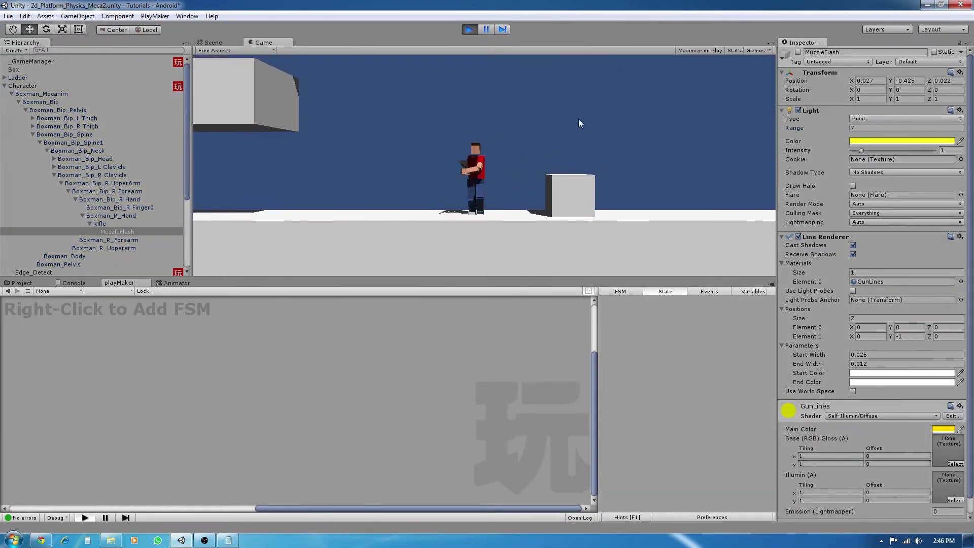
key("a")
left_click(578, 119)
Test jumping with the rifle from the box to the raised platform's edge, and drop back to the ground
key("d")
key("space")
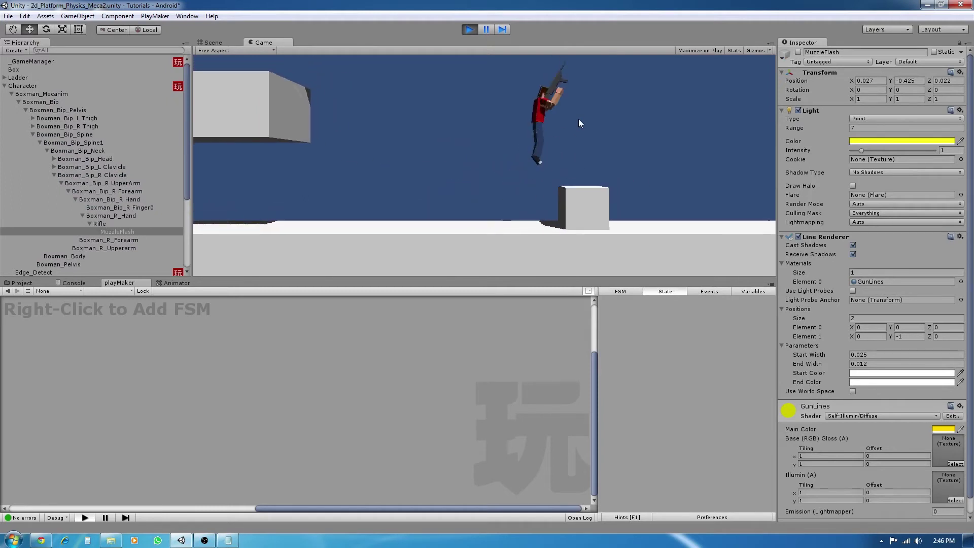
key("a")
key("space")
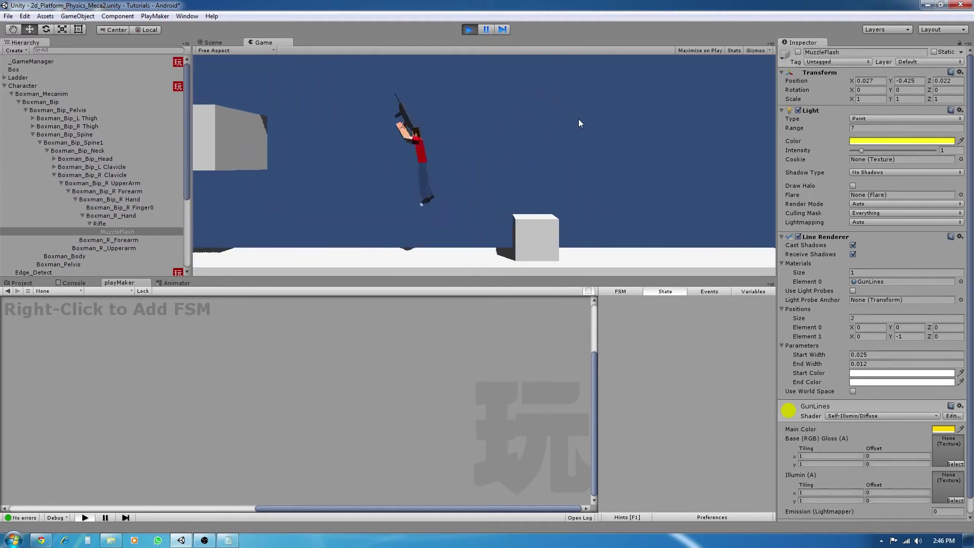
key("a")
key("space")
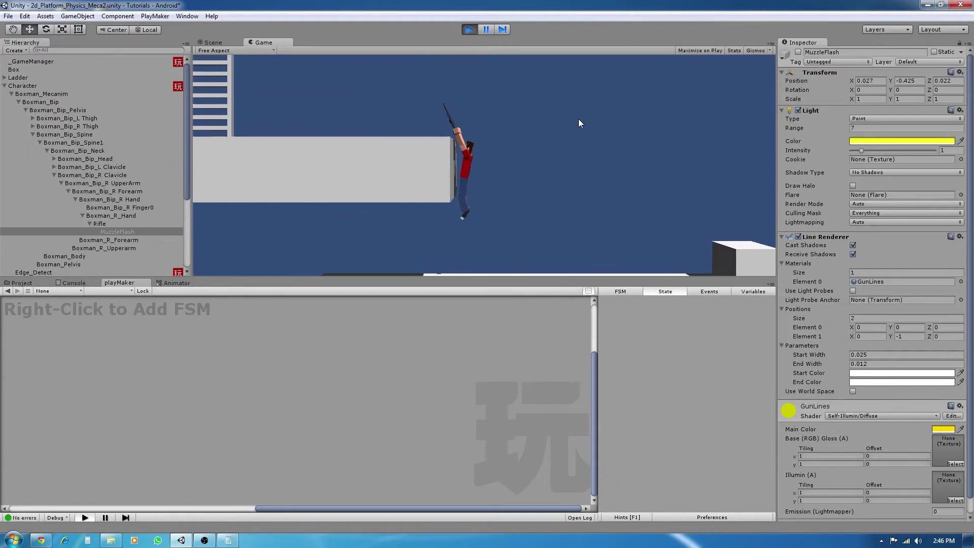
key("d")
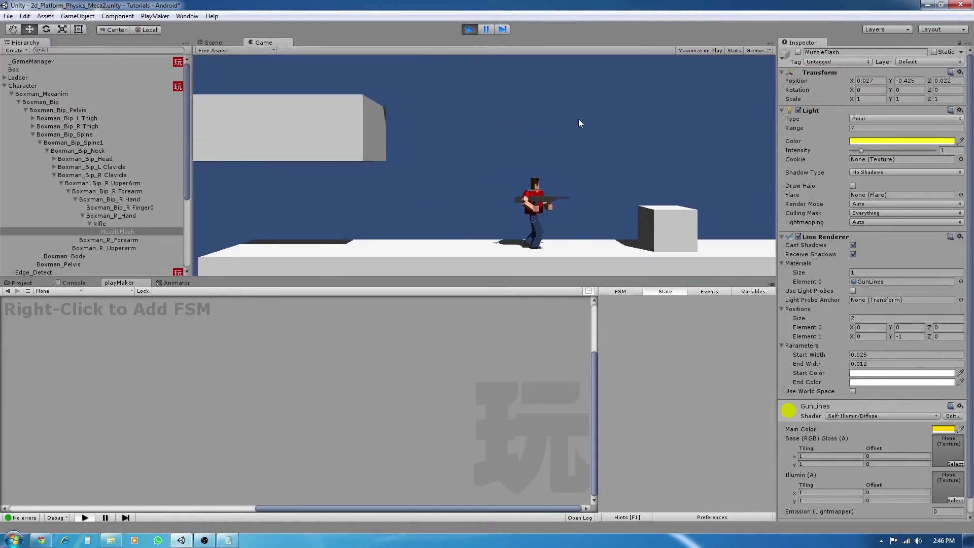
Jump over the box and run the character back and forth beside it to check its movement against the box
key("a")
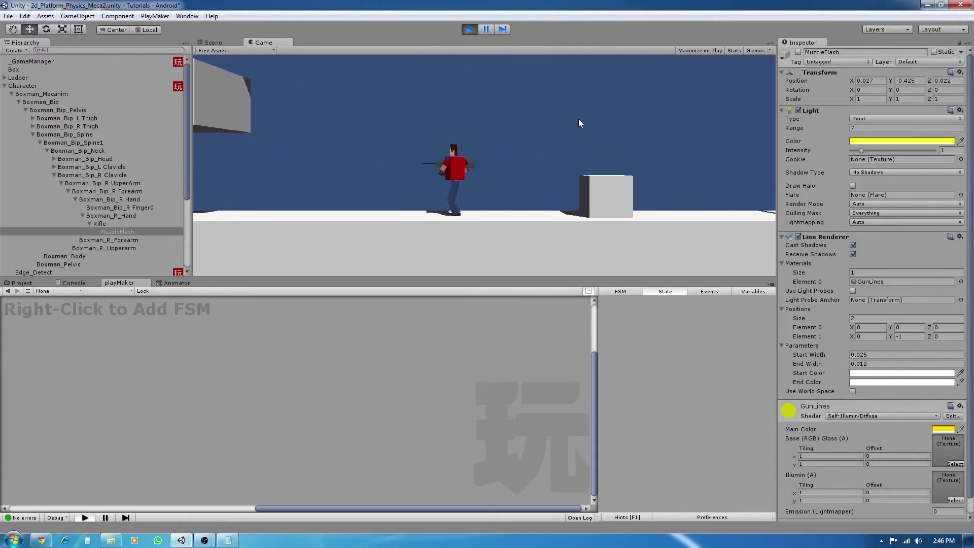
key("d")
key("space")
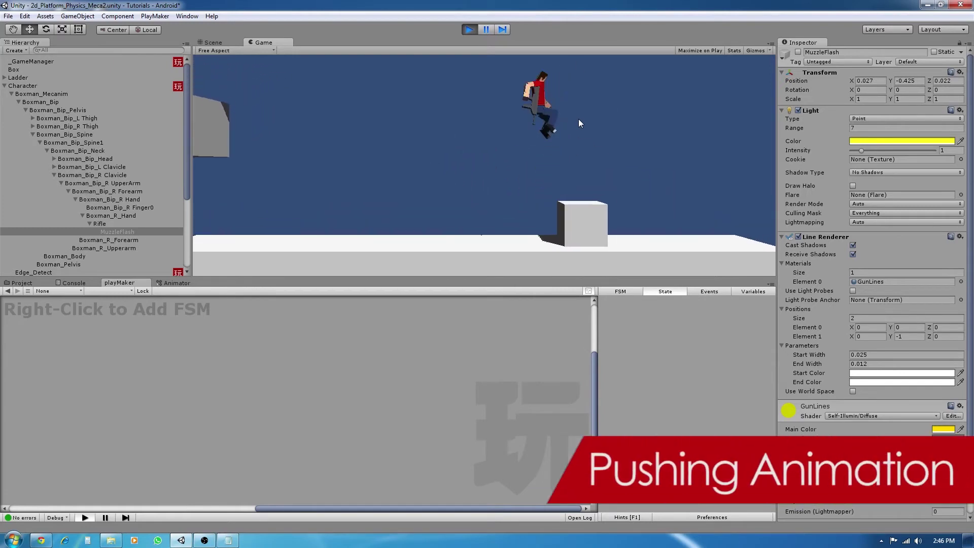
key("a")
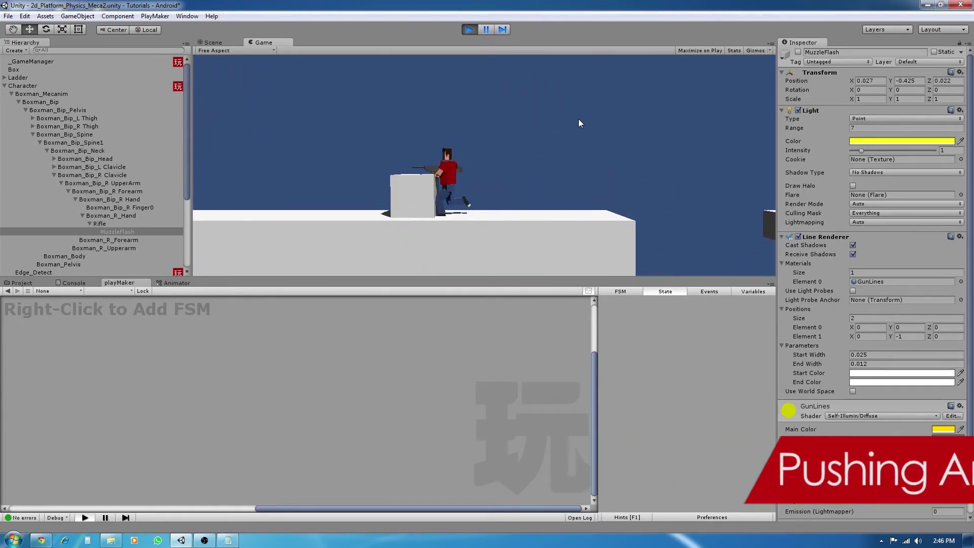
key("d")
key("a")
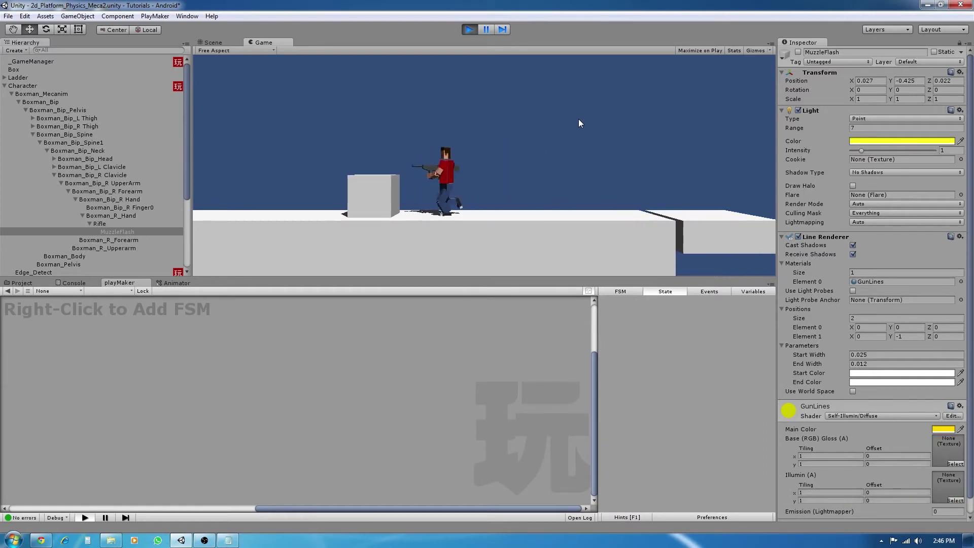
key("d")
key("a")
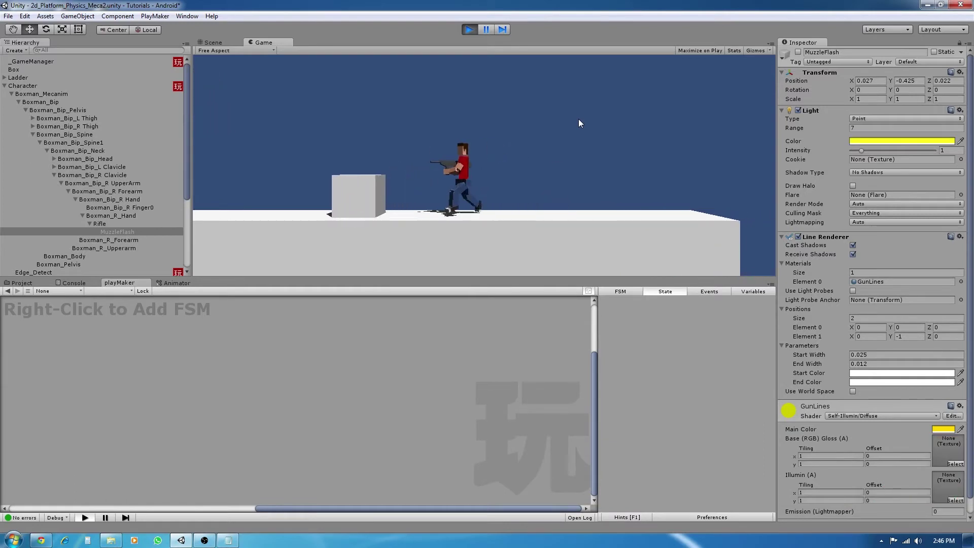
key("d")
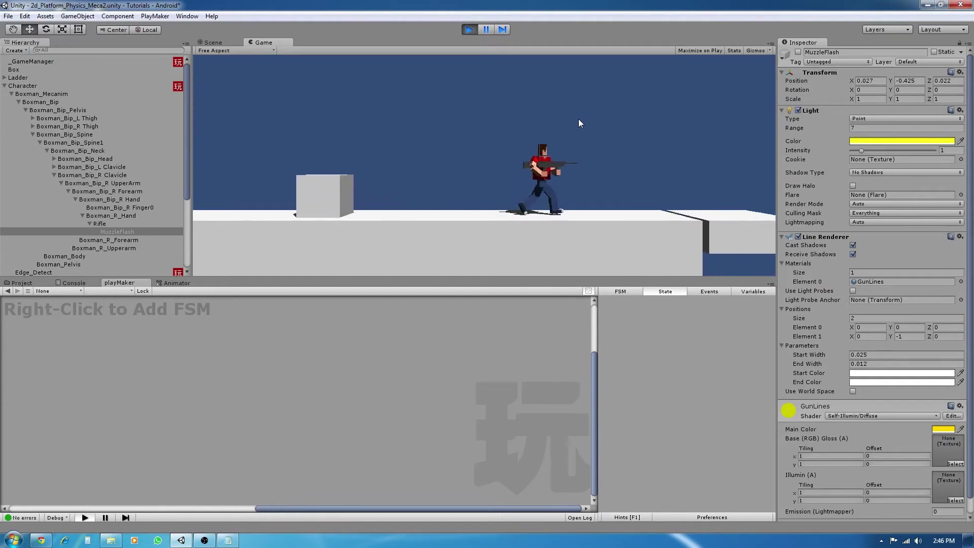
Test the armed character's running and jumping around the box in play mode, and stop the game
key("a")
key("d")
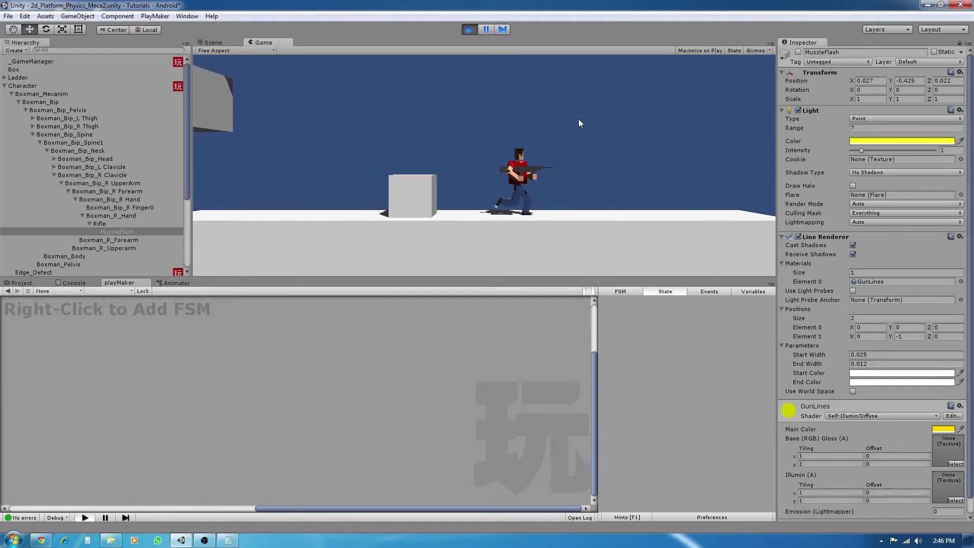
key("a")
key("space")
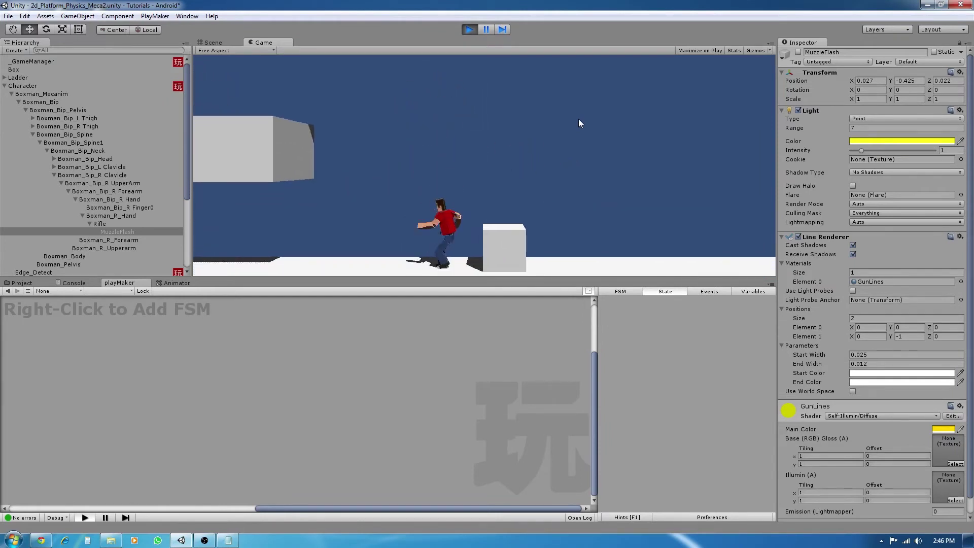
left_click(470, 30)
Create an empty state in the Weapon Handling animator layer and place it above Weapon Holding Pose
left_click(176, 283)
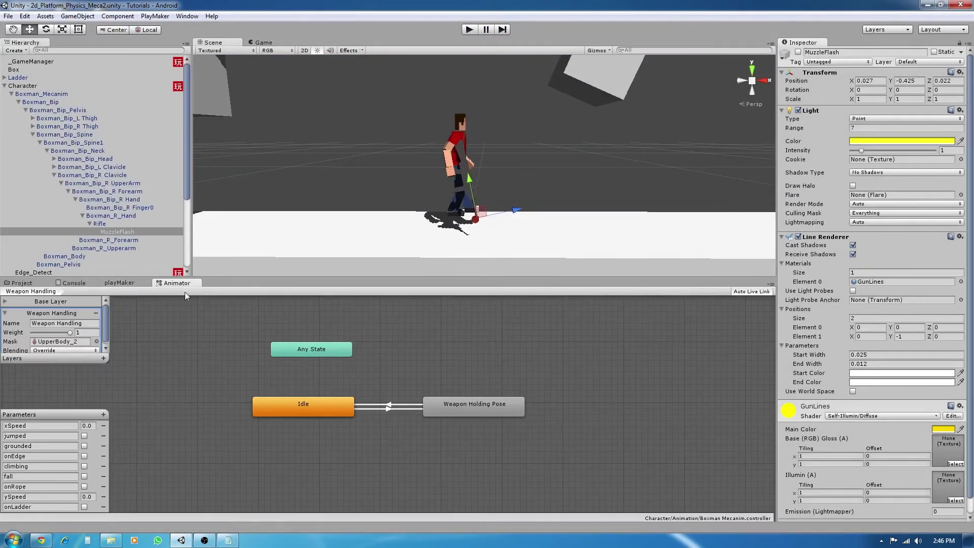
middle_click_drag(359, 412, 386, 417)
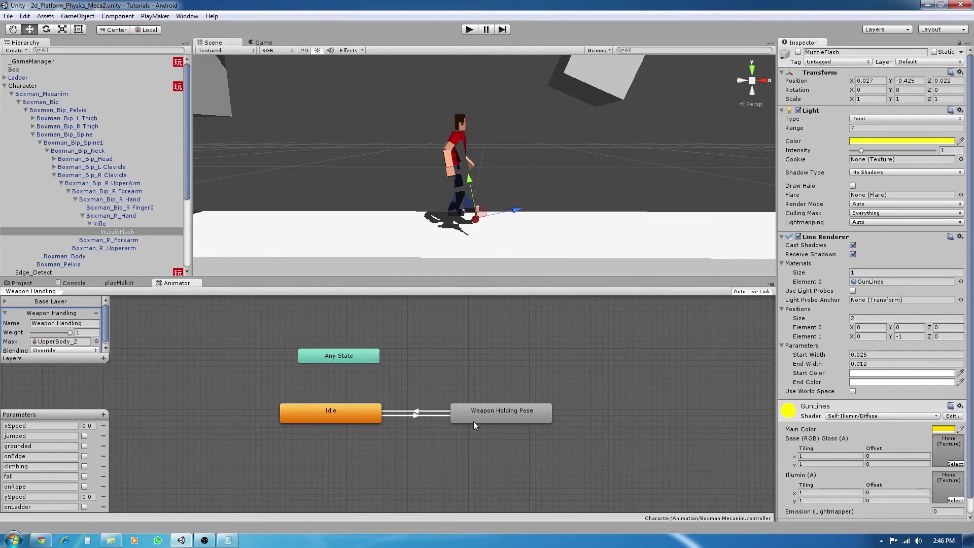
right_click(456, 365)
mouse_move(496, 373)
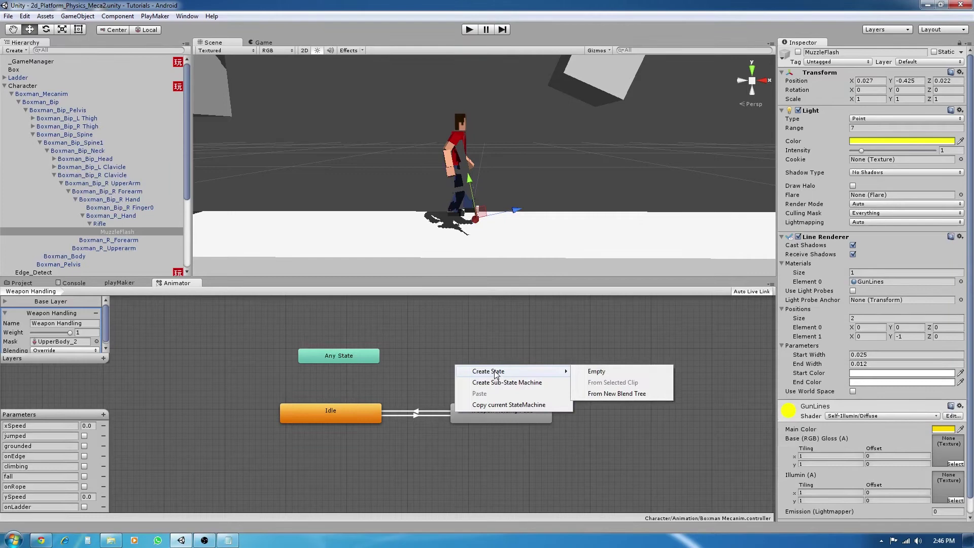
left_click(597, 371)
mouse_move(510, 364)
left_mouse_down()
mouse_move(527, 368)
mouse_move(525, 355)
mouse_move(507, 363)
left_mouse_up()
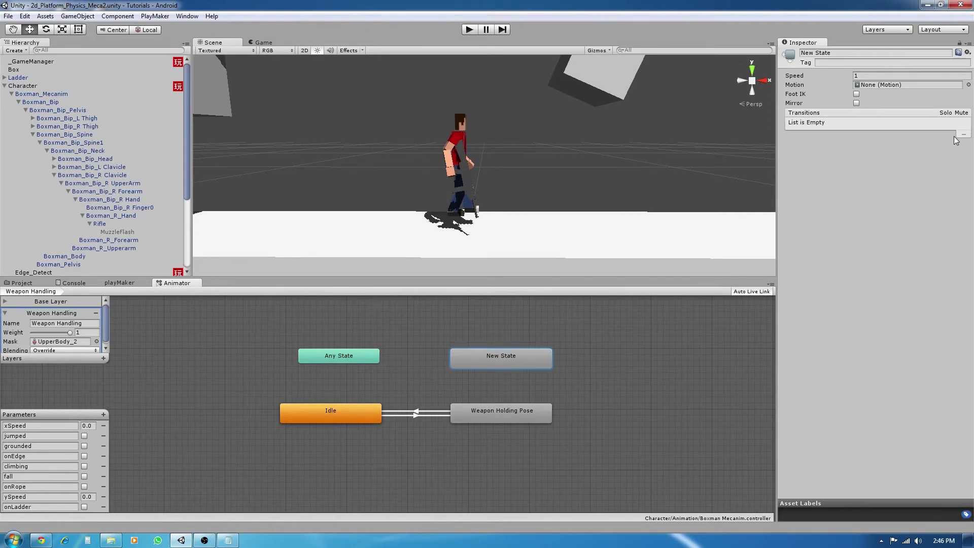
left_click_drag(524, 357, 519, 366)
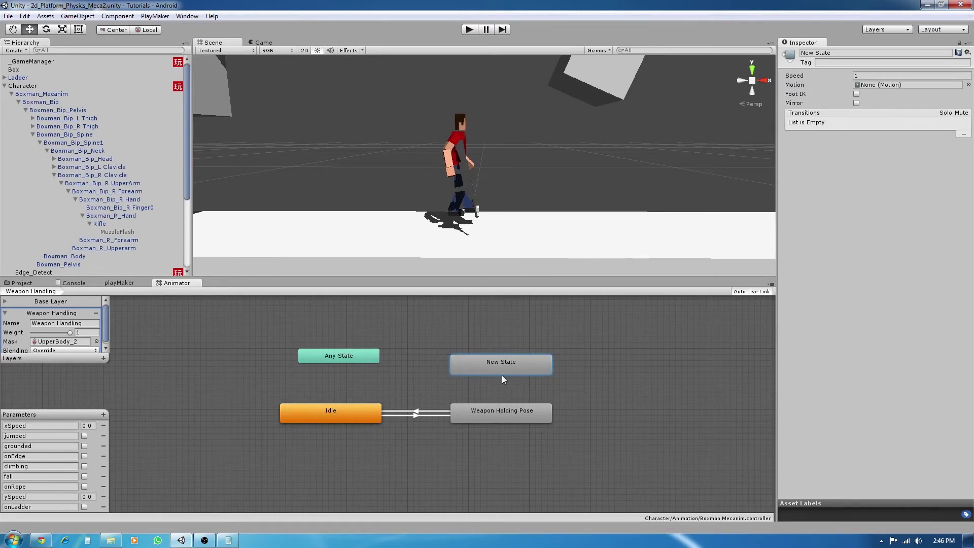
Locate the Pushing clip inside the Character folder's Boxman_Mecanim model and preview its animation
left_click(20, 283)
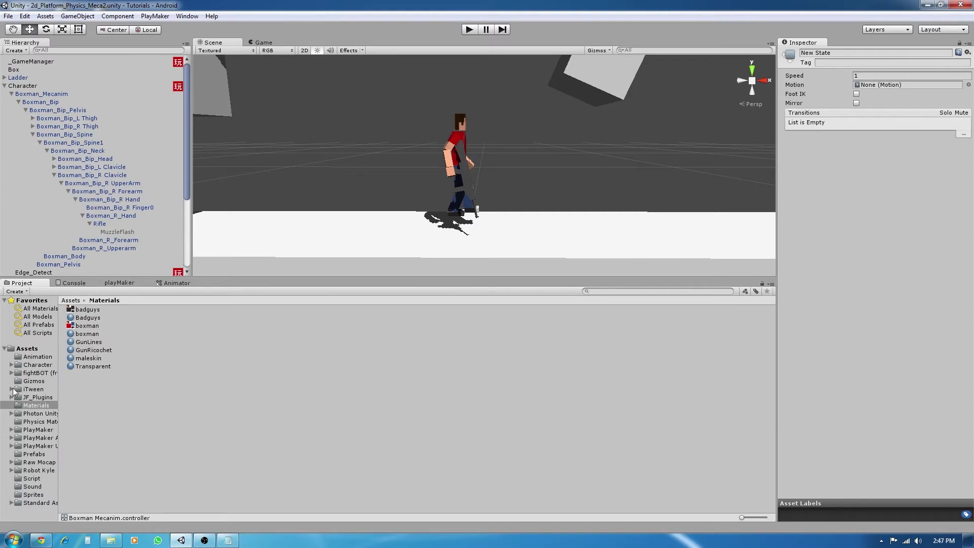
left_click(10, 367)
left_click(12, 365)
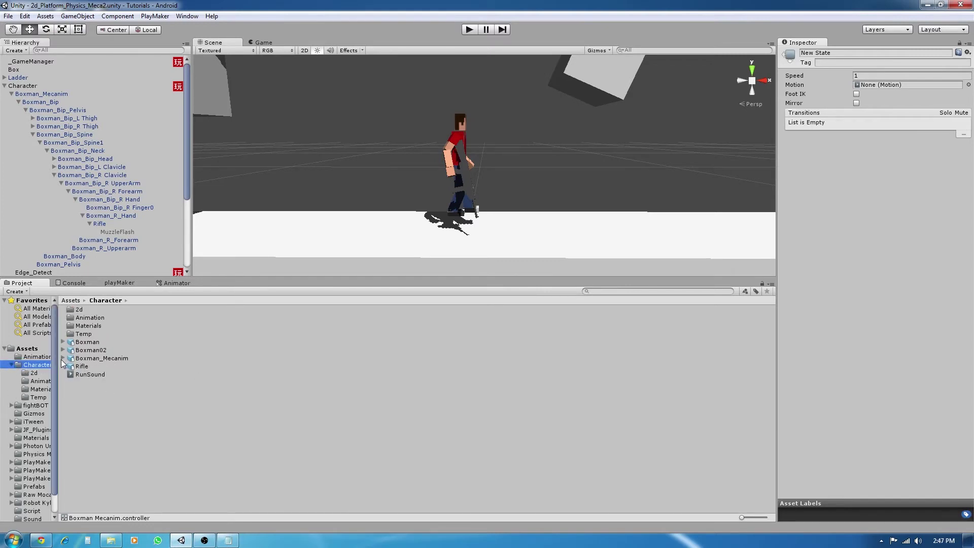
left_click(63, 359)
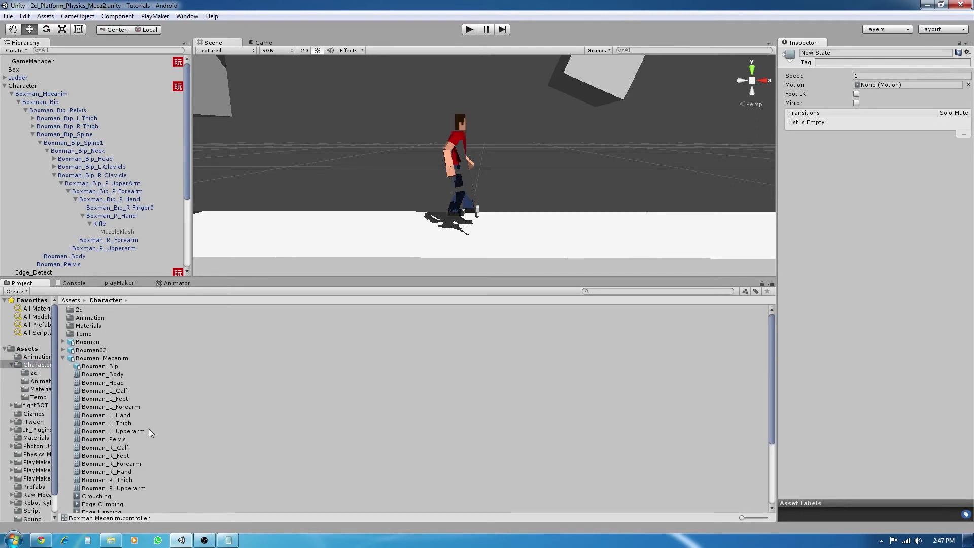
scroll(115, 406, "down", 5)
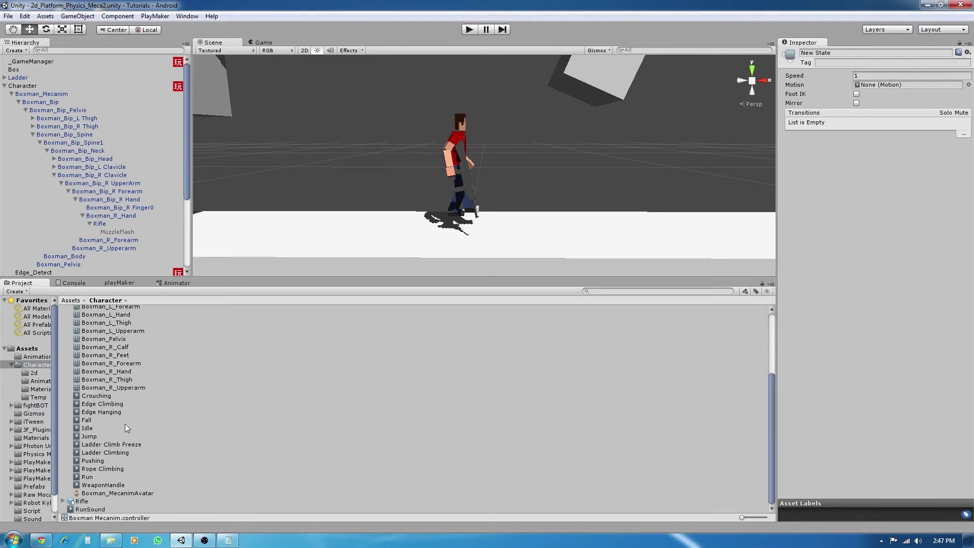
left_click(92, 461)
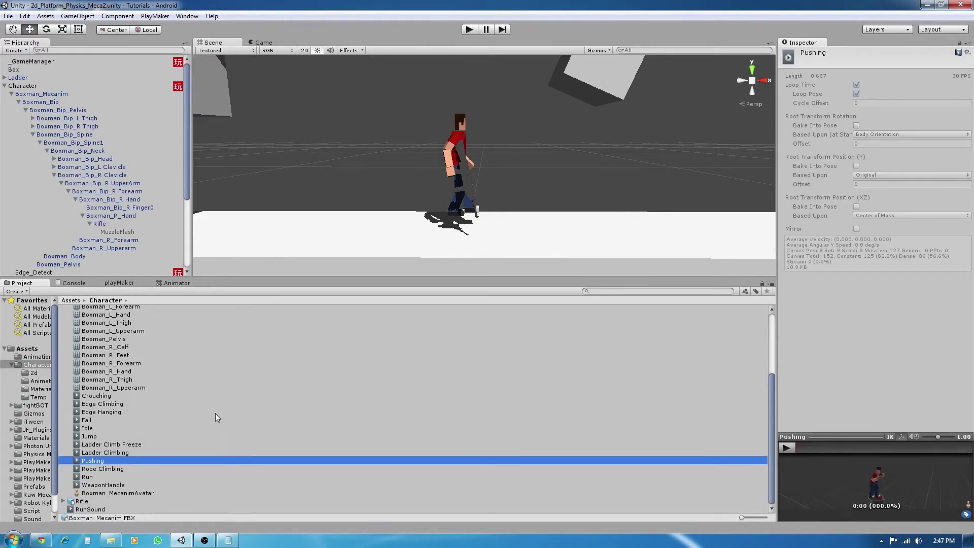
left_click_drag(860, 440, 860, 360)
left_click(787, 372)
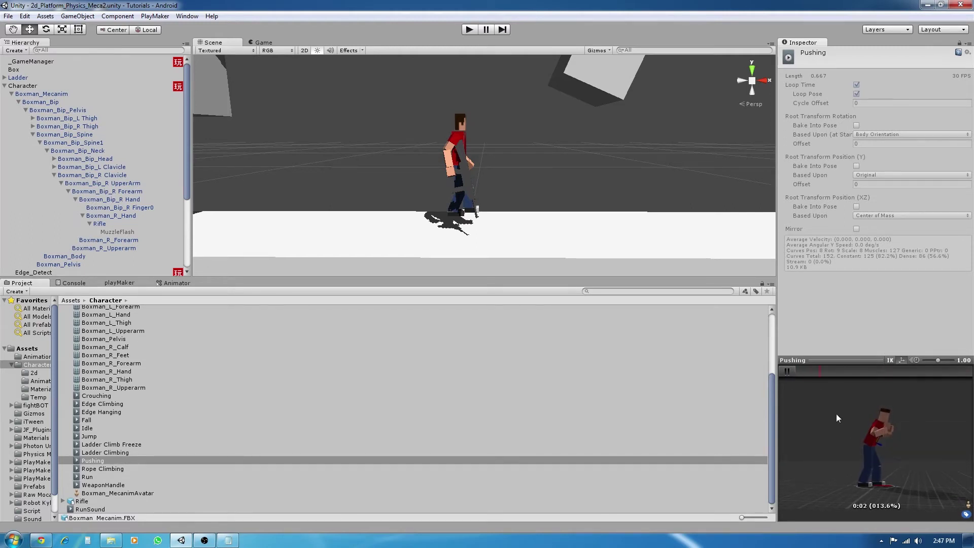
left_click(789, 371)
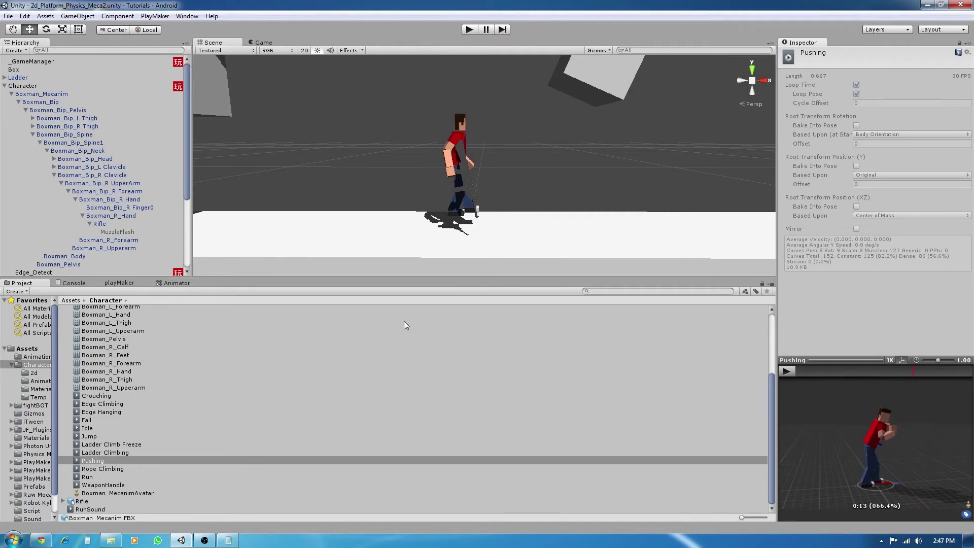
Assign the Pushing clip from Boxman_Mecanim as the motion of the new Weapon Handling state
left_click(173, 282)
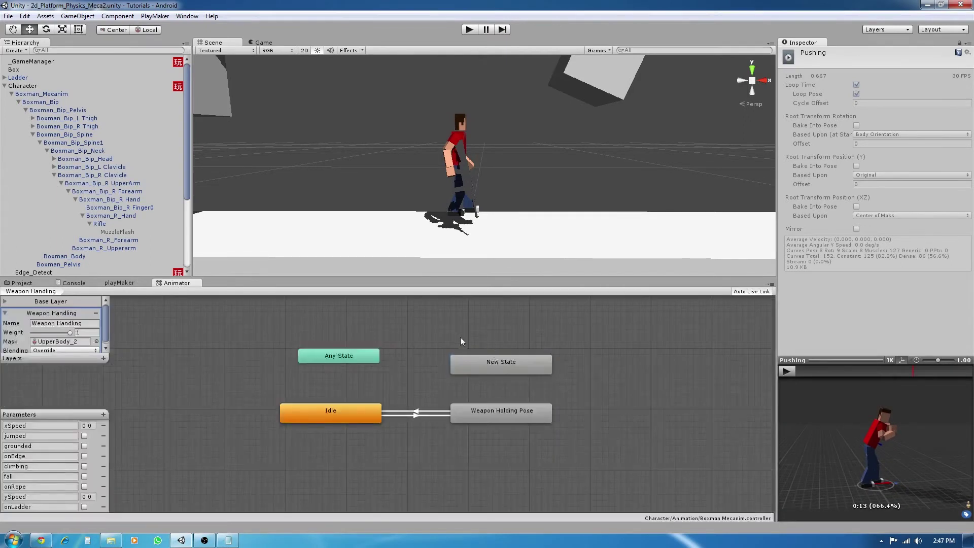
left_click(21, 282)
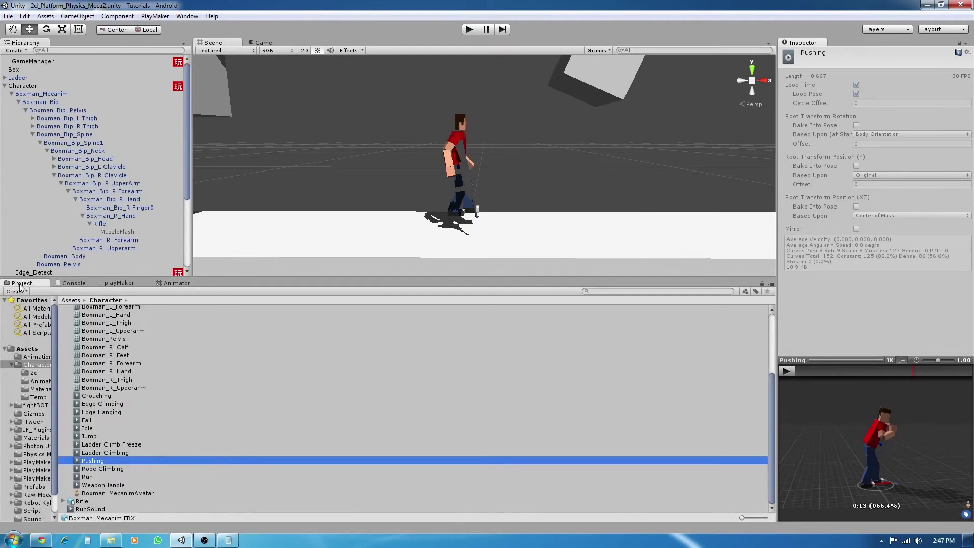
left_click(172, 283)
left_click(506, 372)
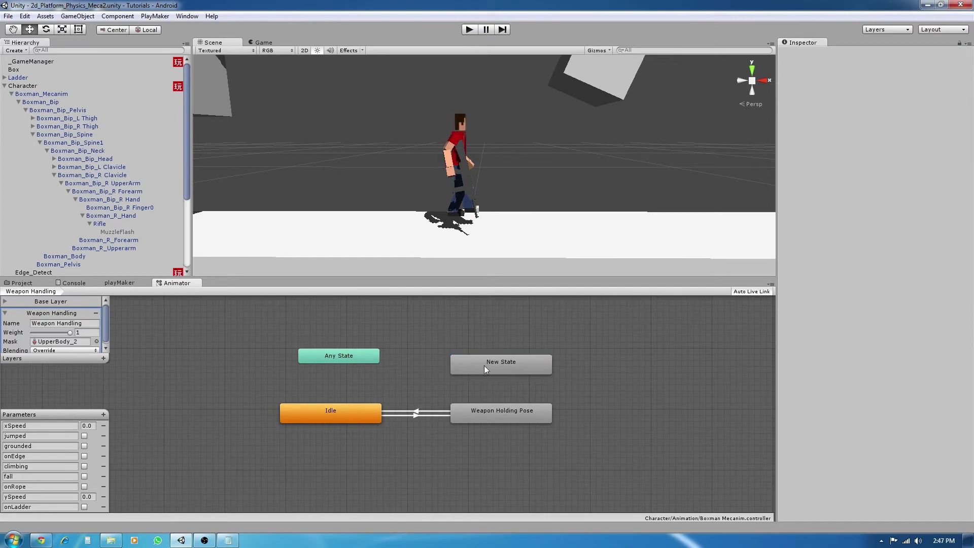
left_click_drag(501, 367, 504, 360)
left_click(21, 283)
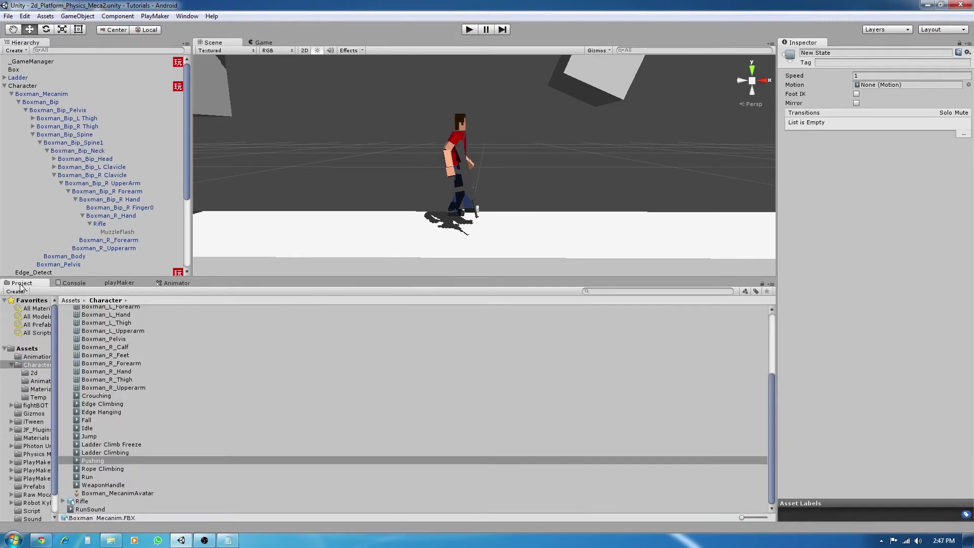
left_click_drag(94, 464, 891, 85)
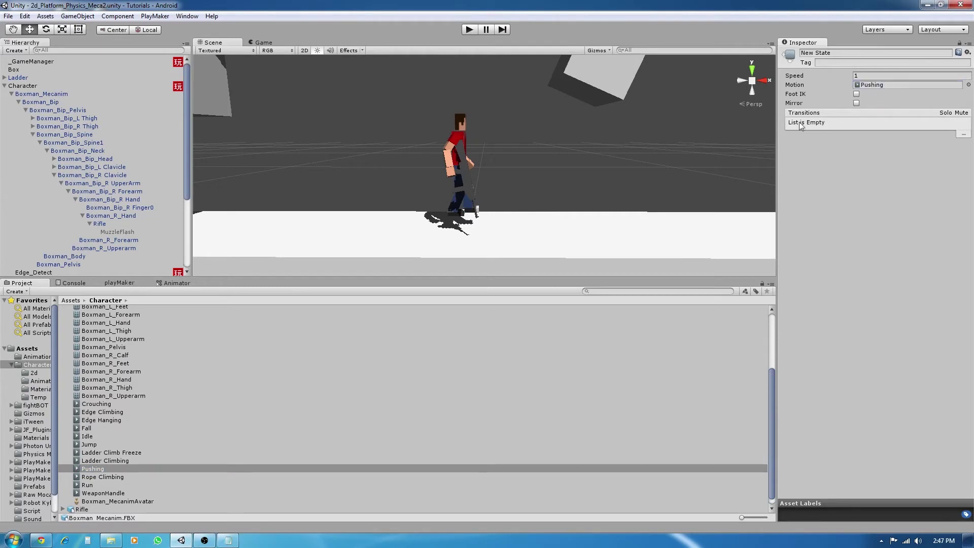
Rename the new state in the Weapon Handling layer as Pushing
left_click(178, 283)
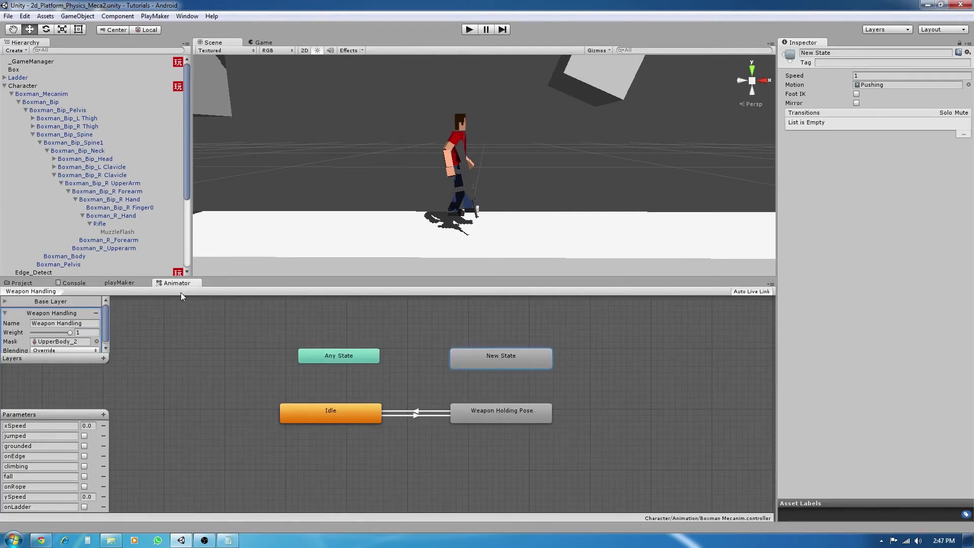
left_click(844, 52)
type("Pushing")
right_click(500, 414)
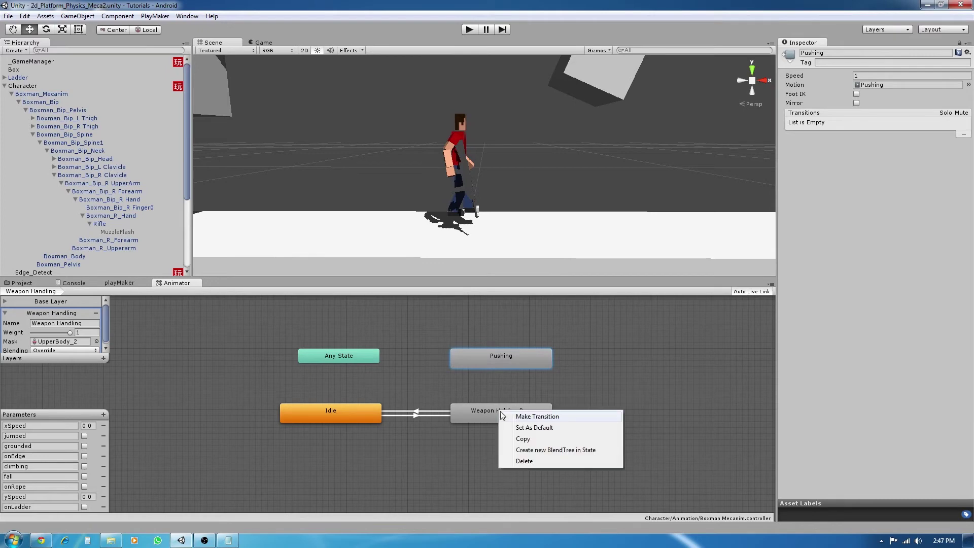
left_click(529, 417)
left_click(519, 373)
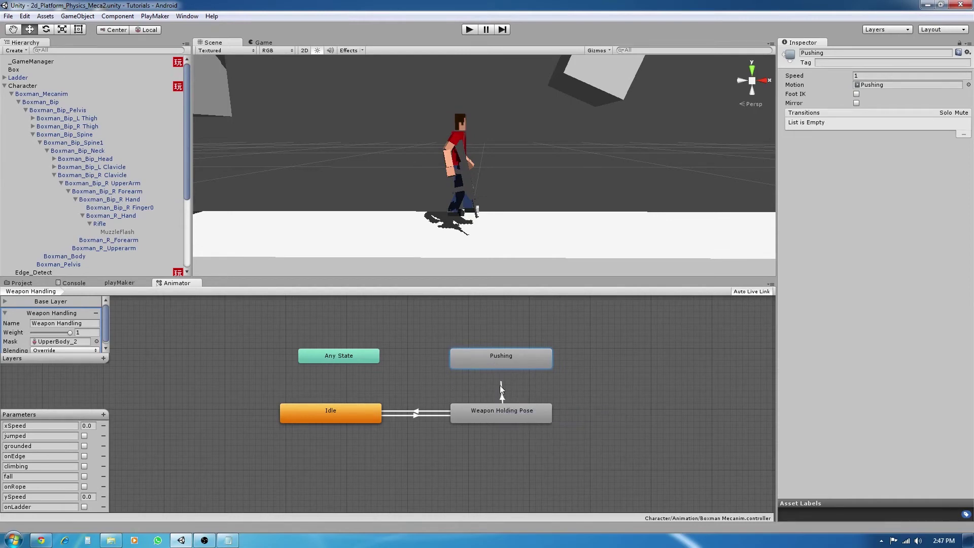
Make a transition from Any State to the Pushing state in the Weapon Handling layer
right_click(358, 361)
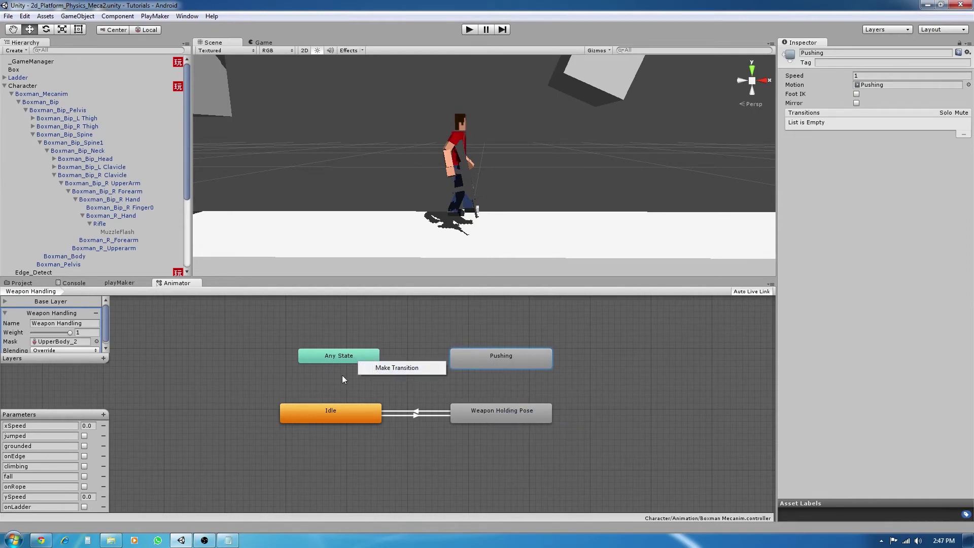
left_click(342, 375)
right_click(352, 355)
left_click(333, 358)
right_click(336, 356)
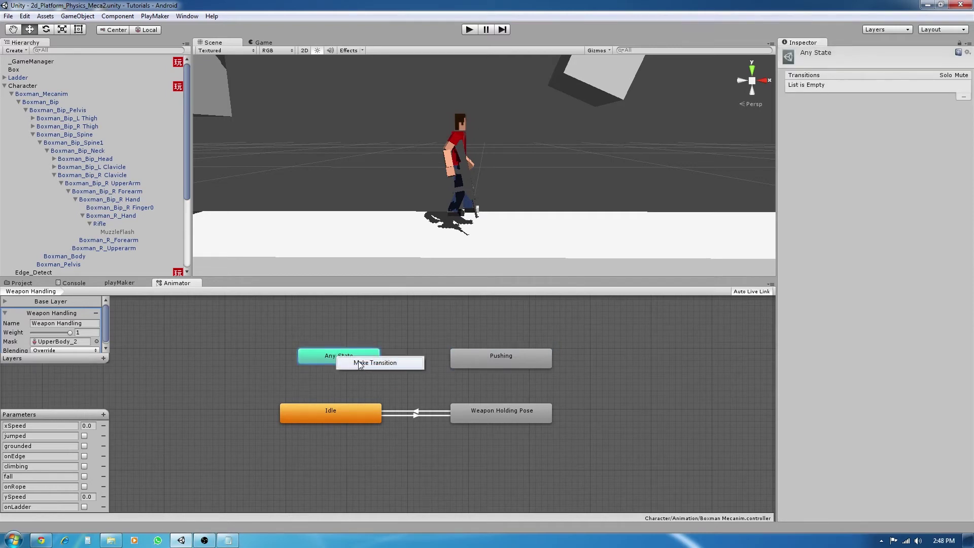
left_click(391, 362)
left_click(458, 361)
Make a transition from the Pushing state to Weapon Holding Pose
left_click(487, 360)
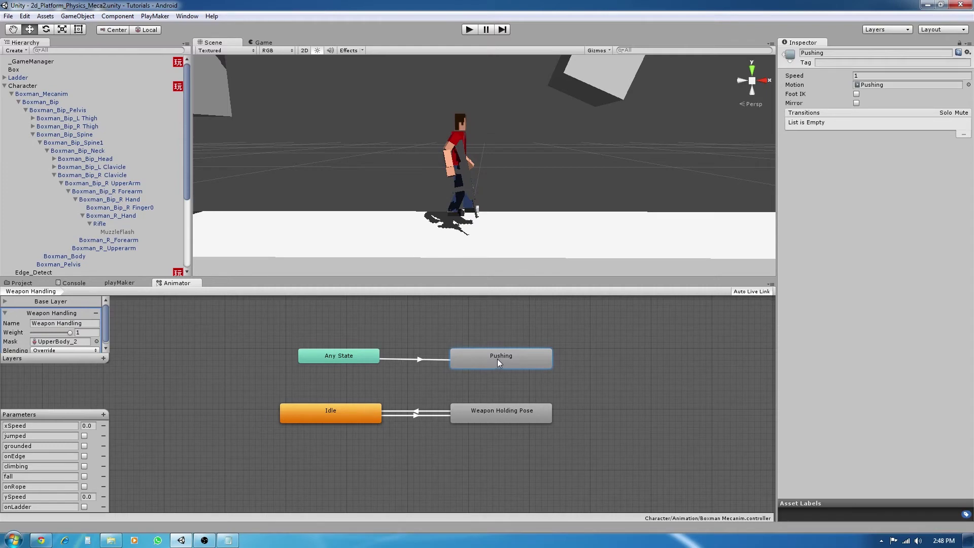
right_click(499, 362)
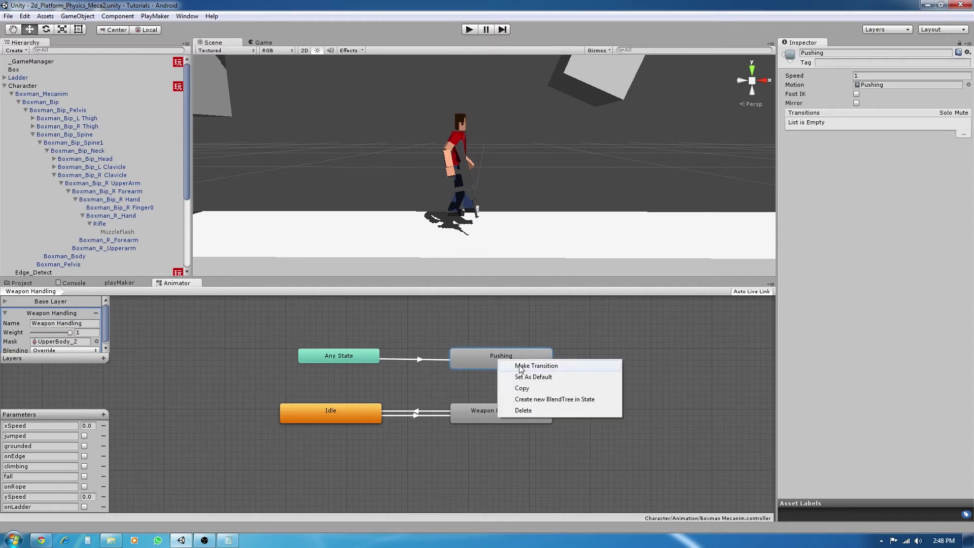
left_click(521, 366)
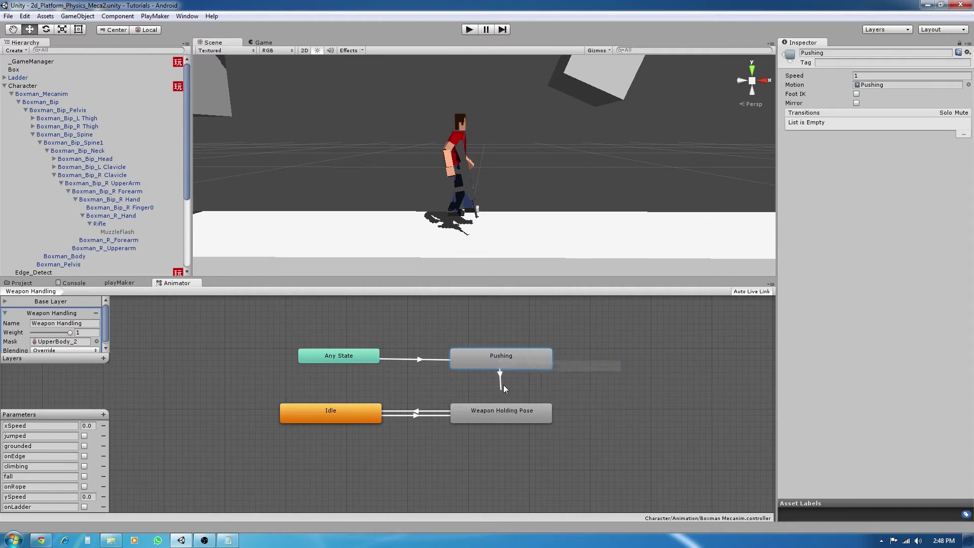
left_click(497, 413)
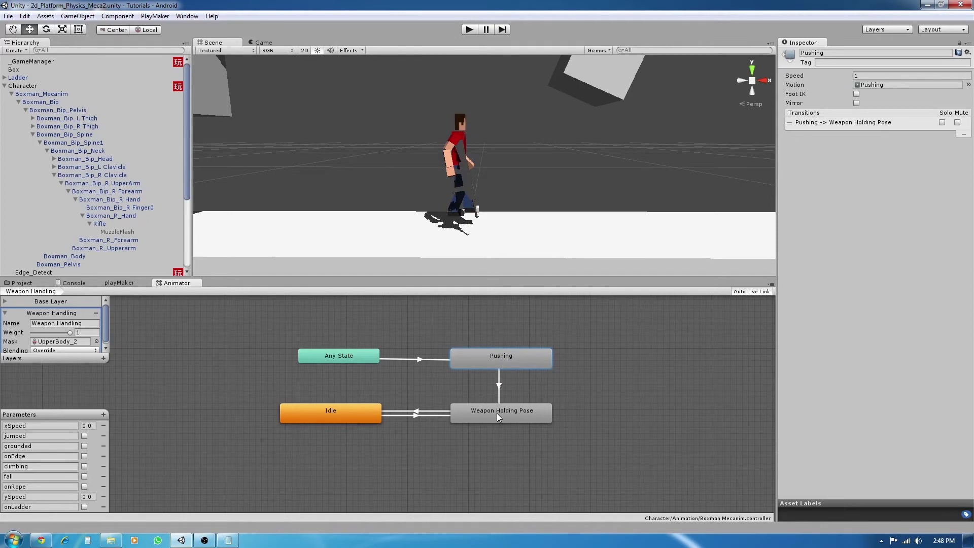
Add a Bool parameter named push to the animator controller
left_click(420, 359)
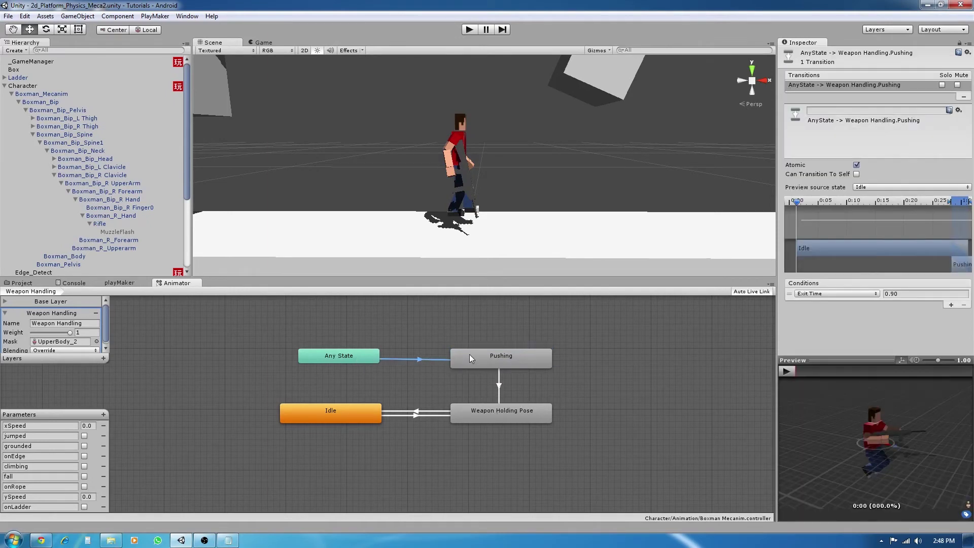
left_click(845, 294)
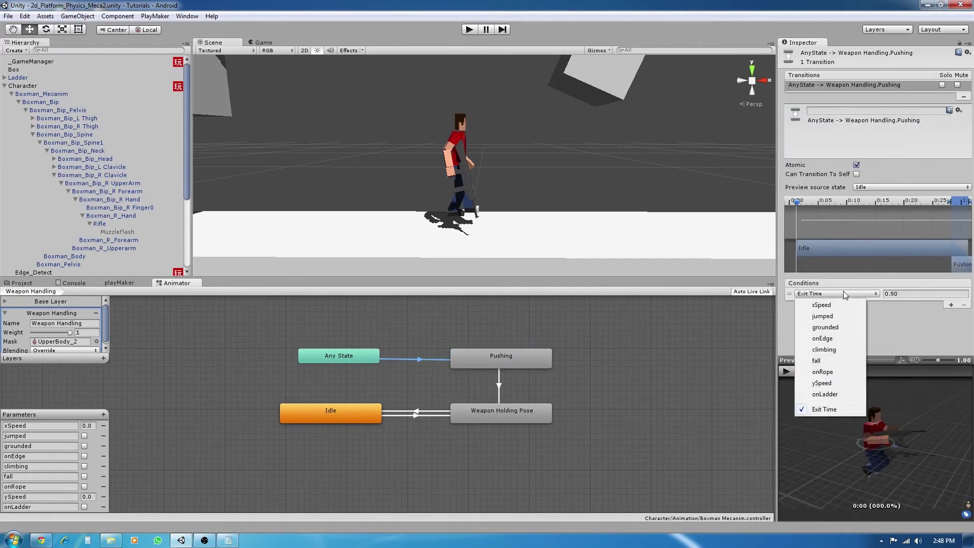
left_click(71, 411)
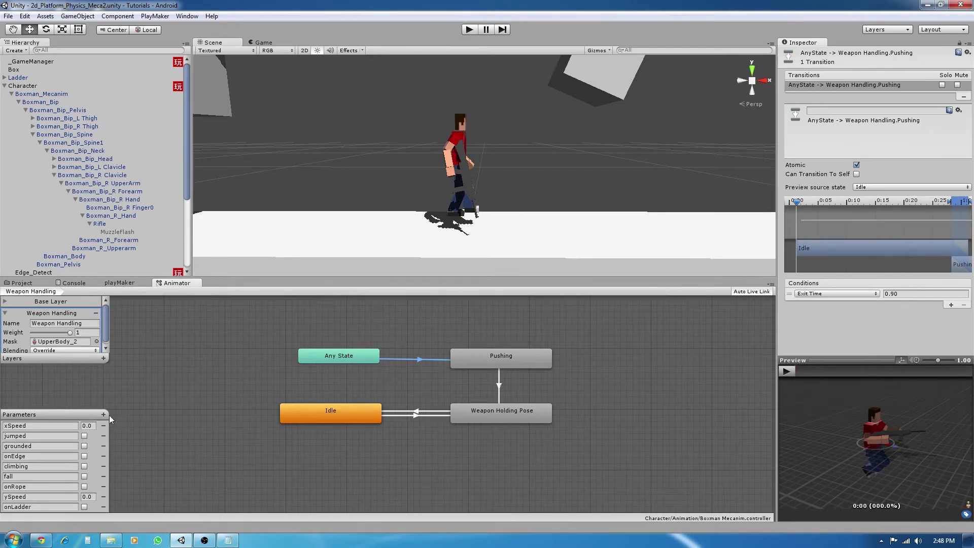
left_click(104, 417)
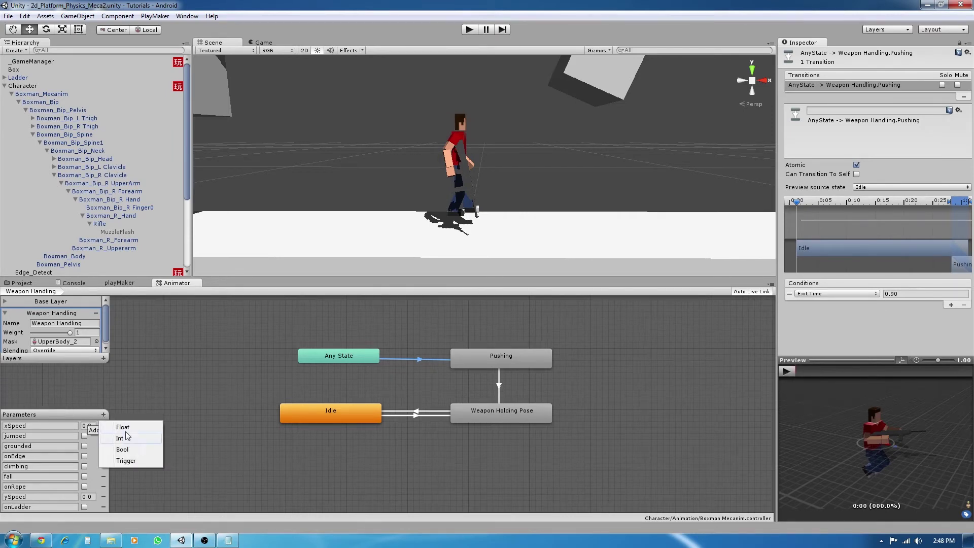
left_click(119, 449)
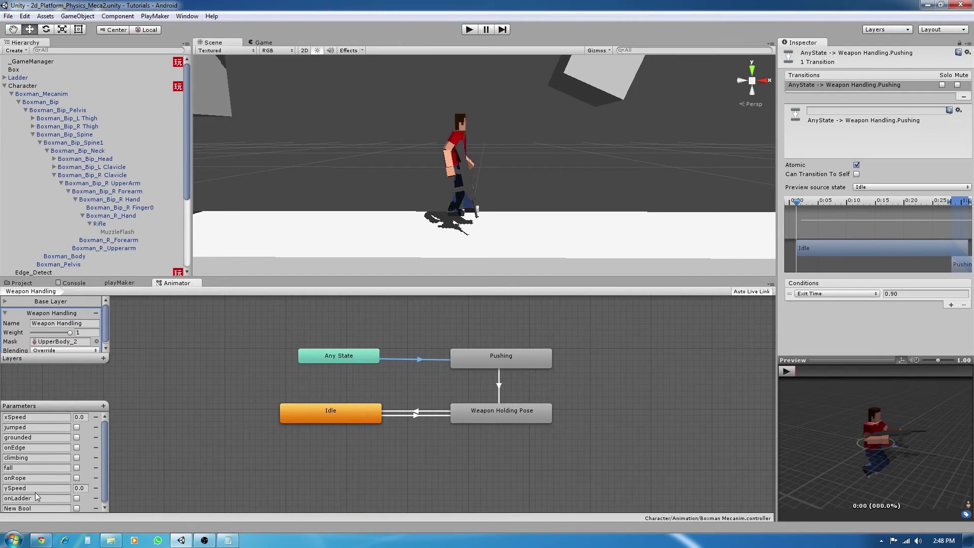
left_click(40, 509)
type("push")
Set the condition of the Any State to Pushing transition to push being true, and orbit the transition preview
left_click(807, 295)
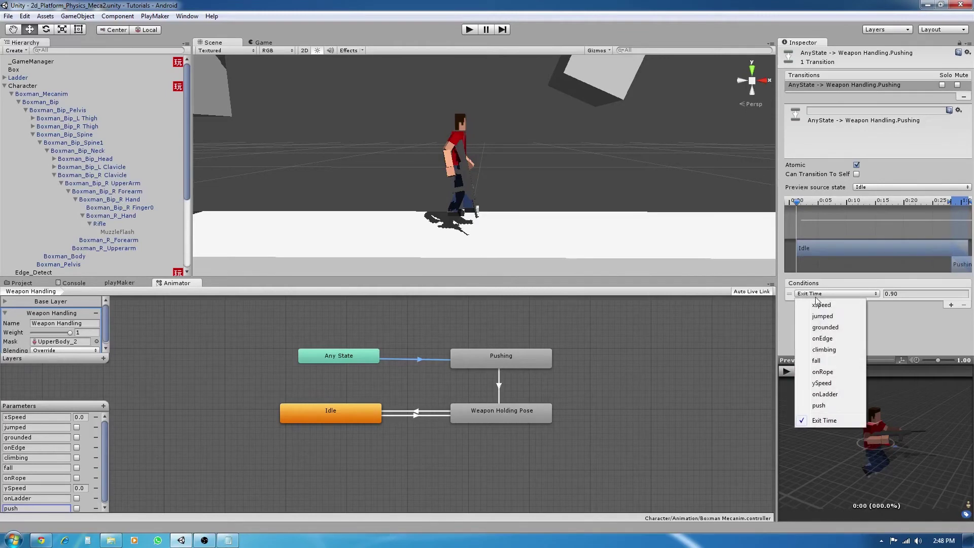
left_click(830, 406)
mouse_move(882, 418)
left_mouse_down()
mouse_move(909, 426)
mouse_move(895, 421)
left_mouse_up()
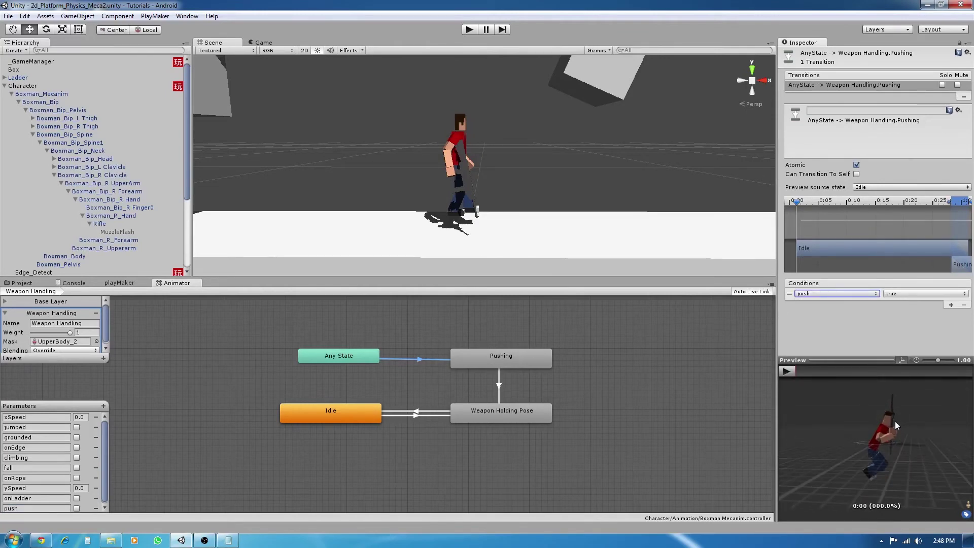
Set the condition of the Pushing to Weapon Holding Pose transition to push being false
left_click(498, 380)
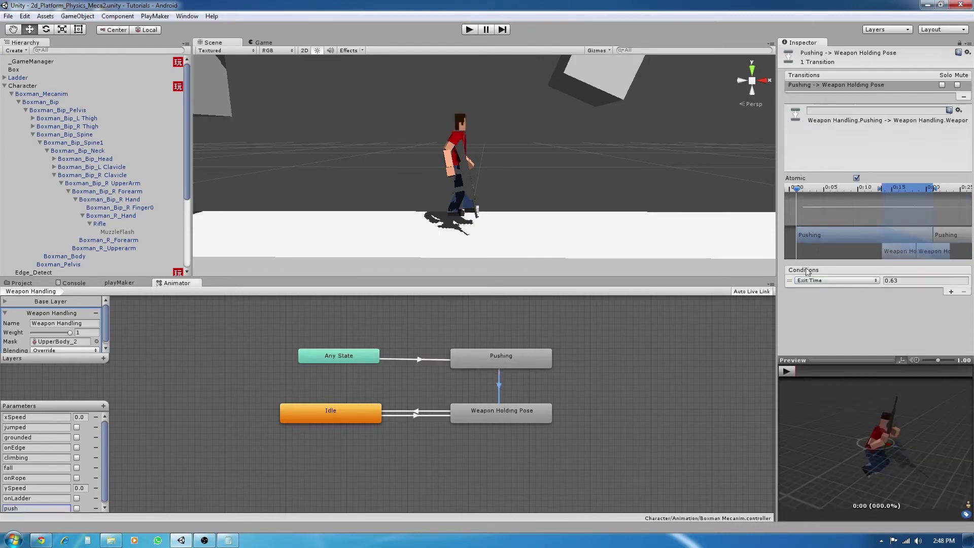
left_click(825, 280)
left_click(819, 393)
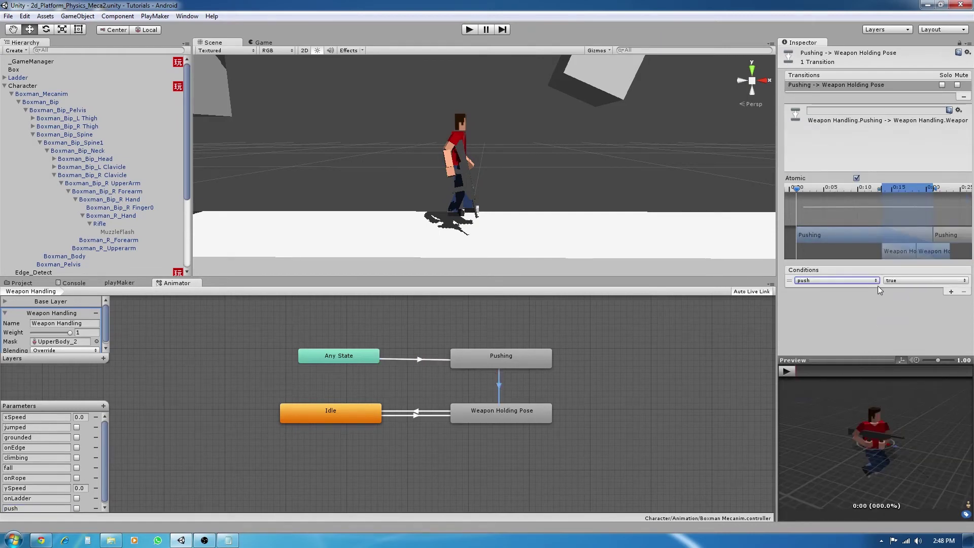
left_click(907, 281)
left_click(911, 305)
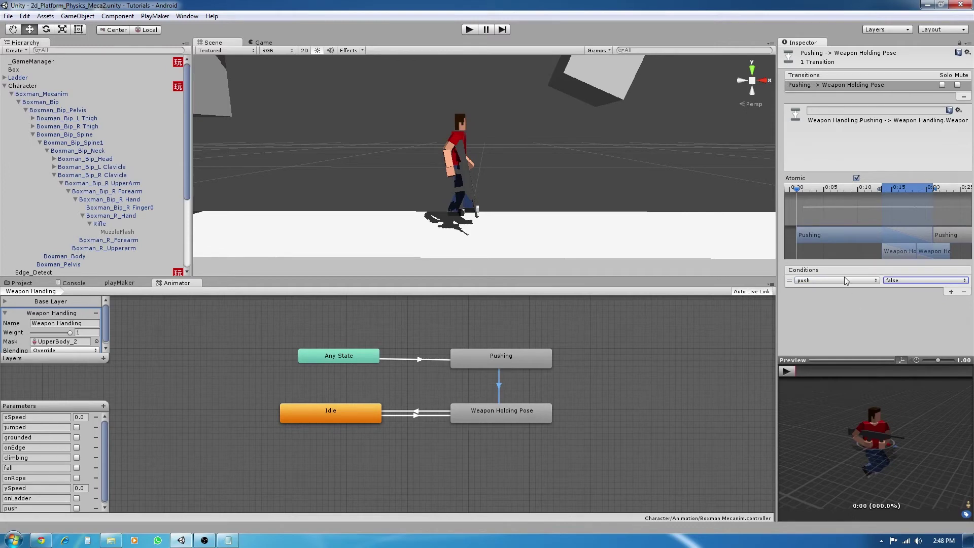
Open the Mecanim Animation FSM of the Character object in the playMaker editor
left_click(119, 282)
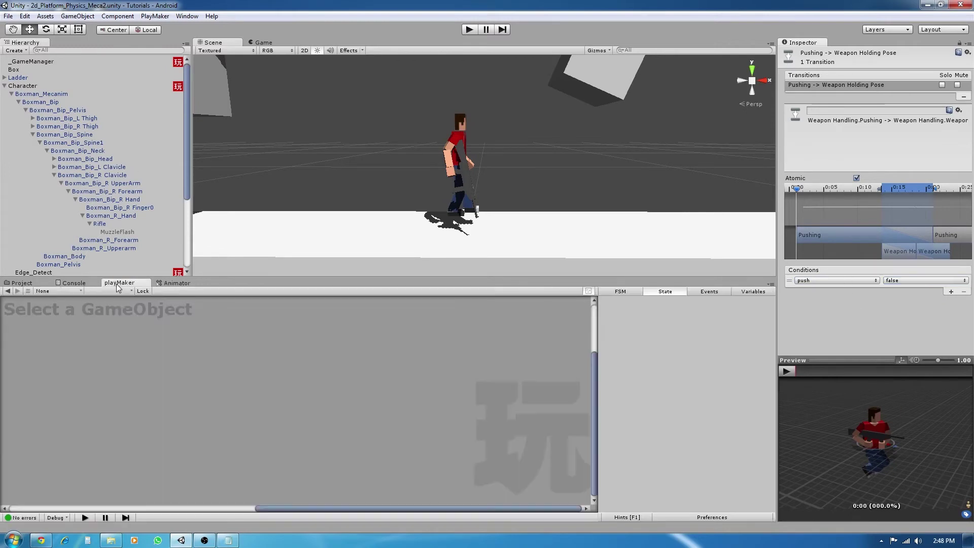
left_click(11, 94)
left_click(24, 87)
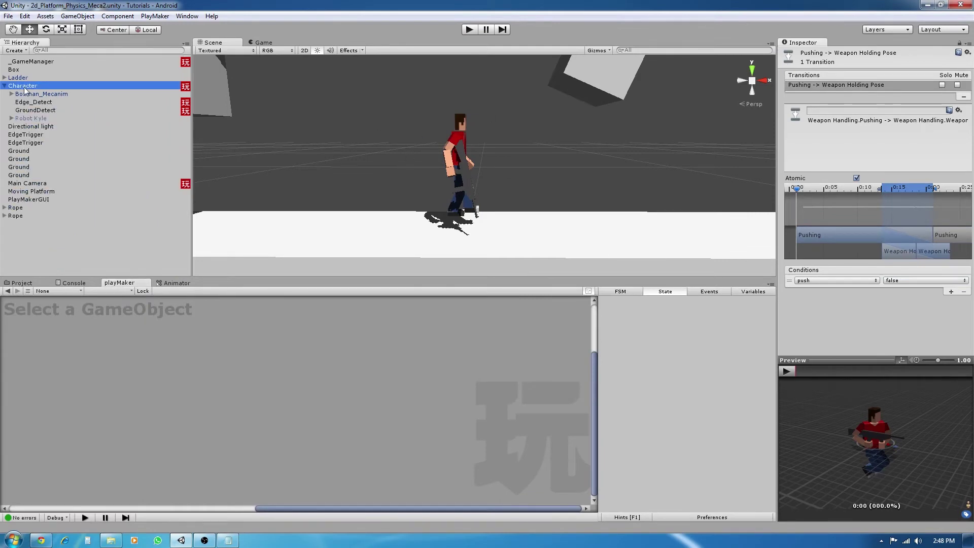
middle_click_drag(234, 352, 255, 371)
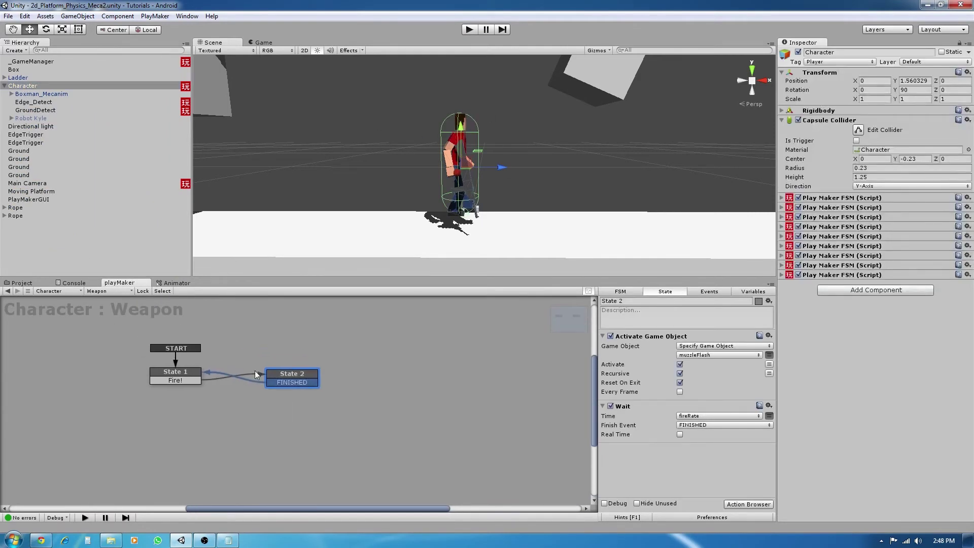
left_click(103, 291)
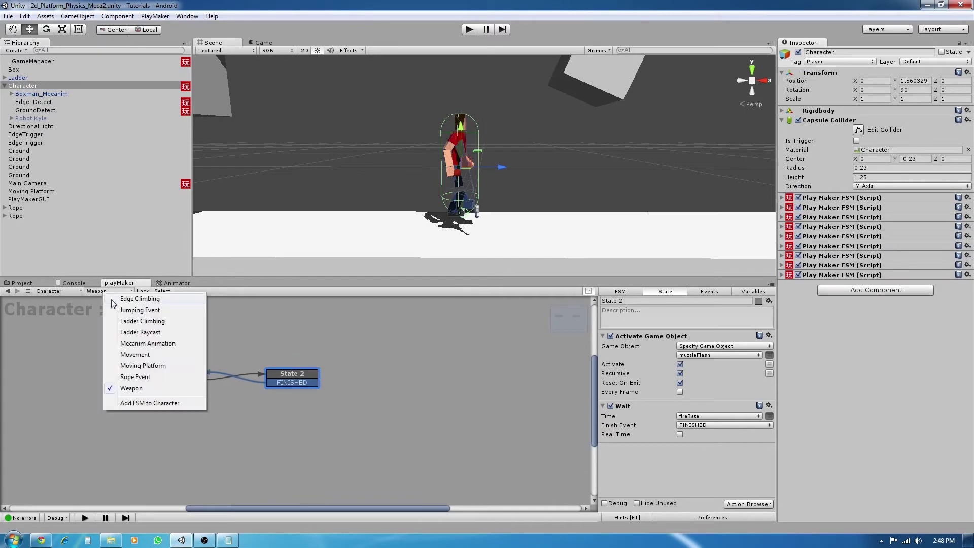
left_click(148, 343)
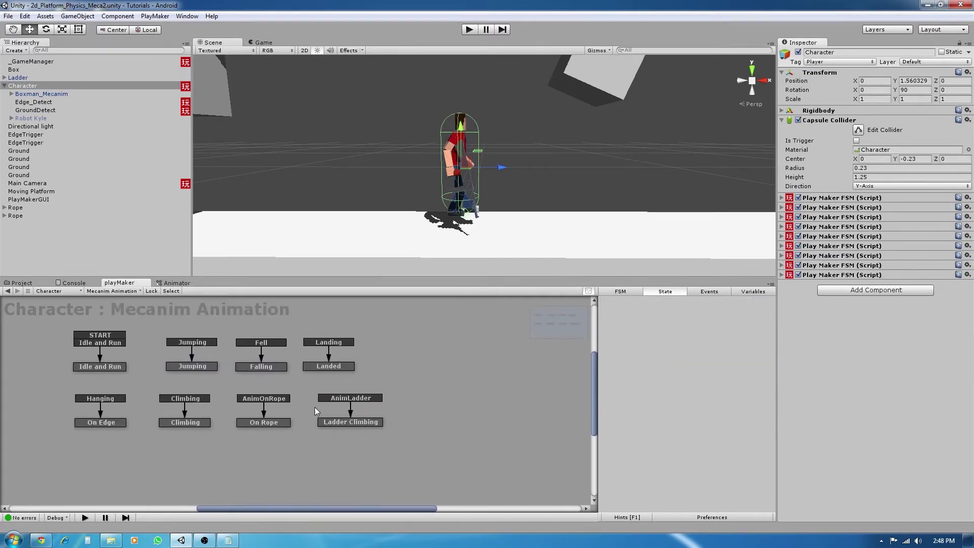
Add a new state beside the Landed state in the Mecanim Animation FSM
middle_click_drag(413, 369, 431, 378)
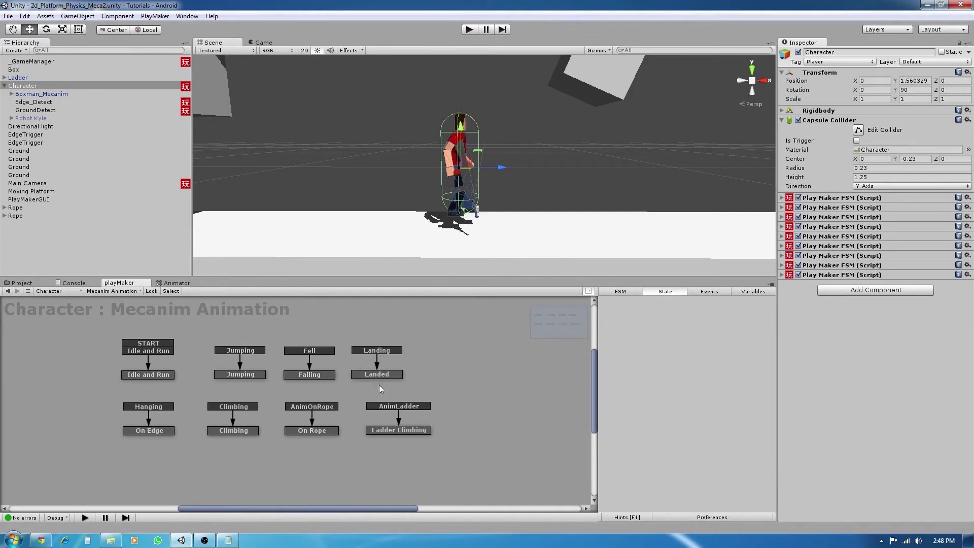
middle_click_drag(461, 382, 450, 380)
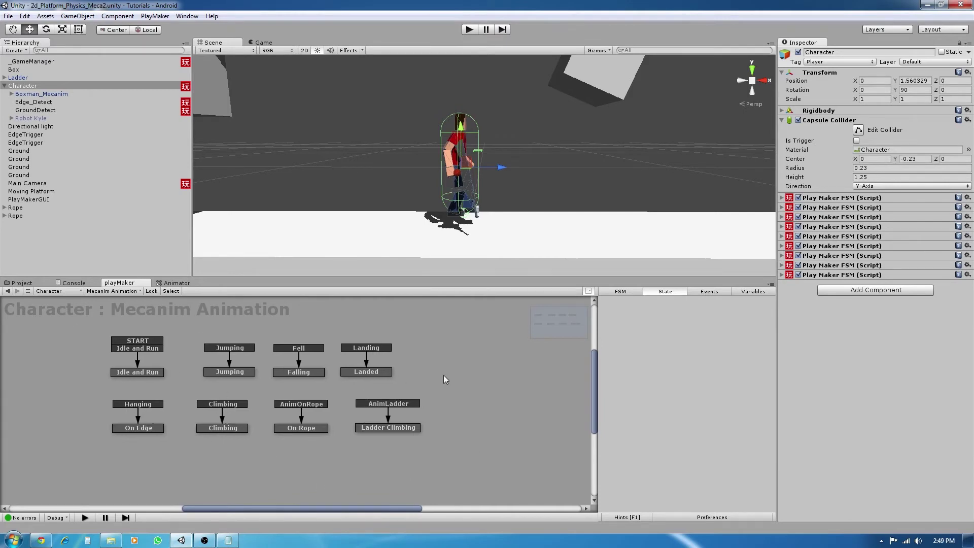
right_click(458, 376)
left_click(466, 381)
left_click_drag(466, 381, 439, 373)
Add an event named PushingAnimation to the Mecanim Animation FSM
left_click(709, 292)
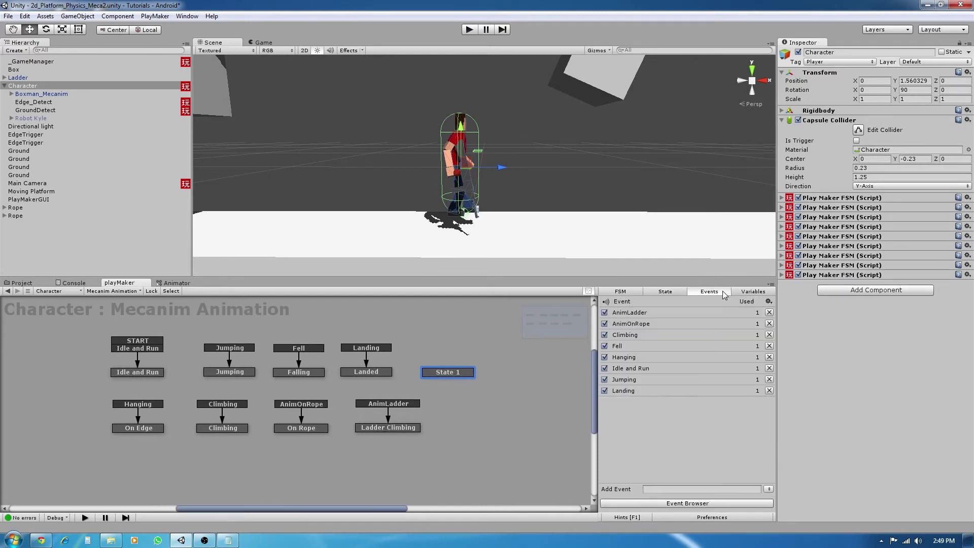
left_click(674, 489)
type("PushingAnimation")
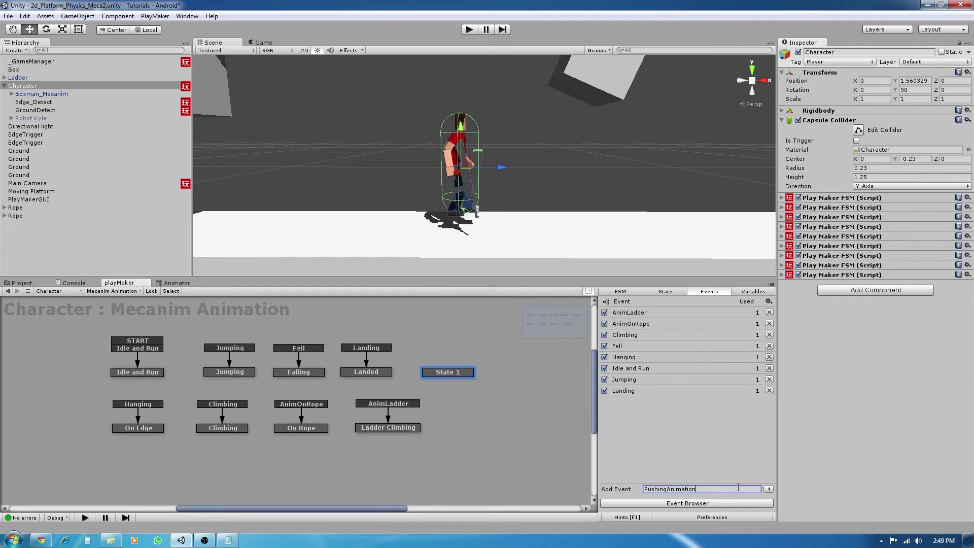
key("Return")
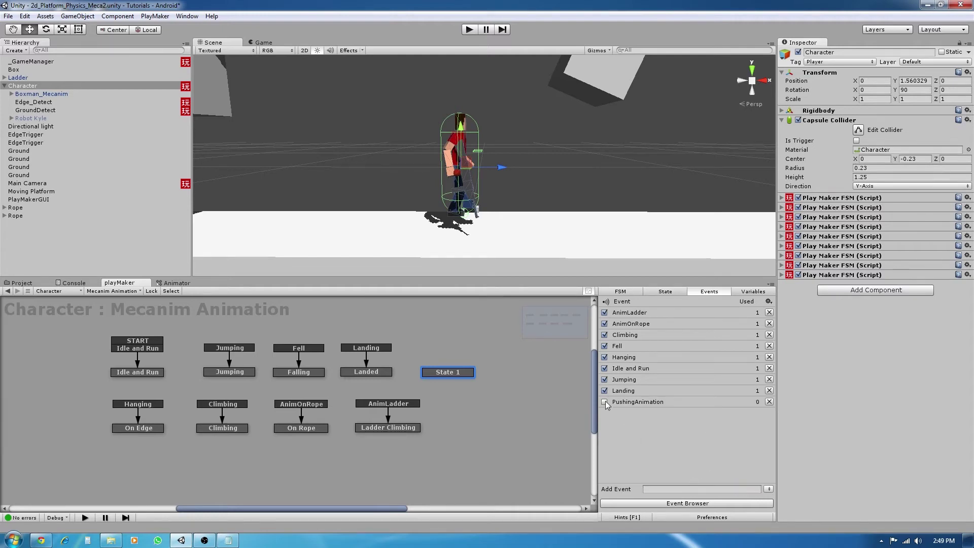
Give State 1 a global transition triggered by the PushingAnimation event and adjust the state's position slightly
right_click(445, 372)
mouse_move(476, 391)
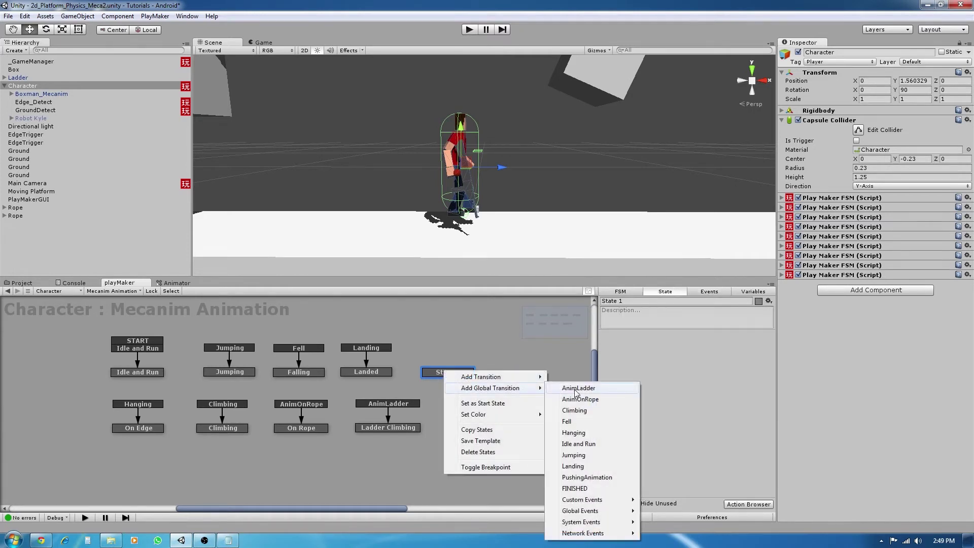
left_click(587, 477)
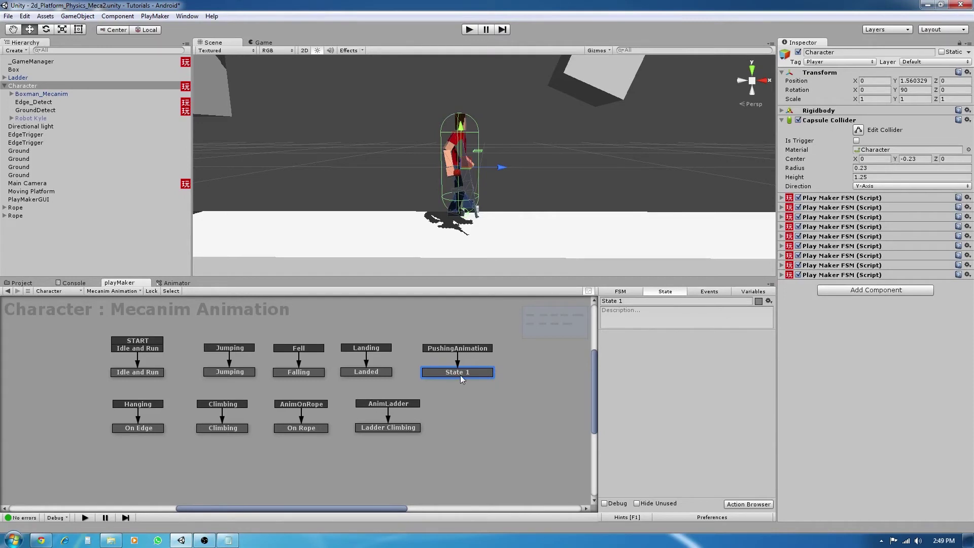
left_click_drag(461, 376, 458, 377)
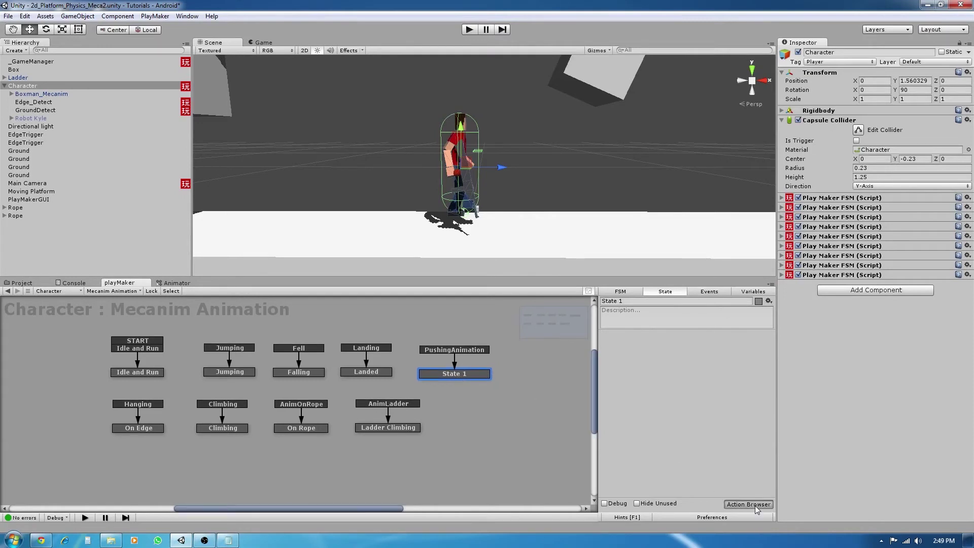
Find the Set Animator Bool action and add it to State 1
left_click(748, 505)
type("set")
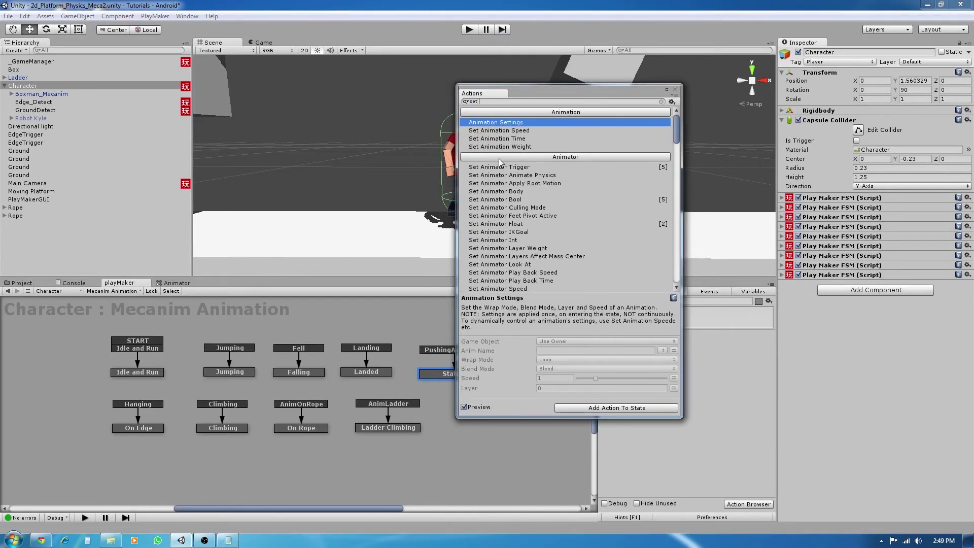
type(" bool")
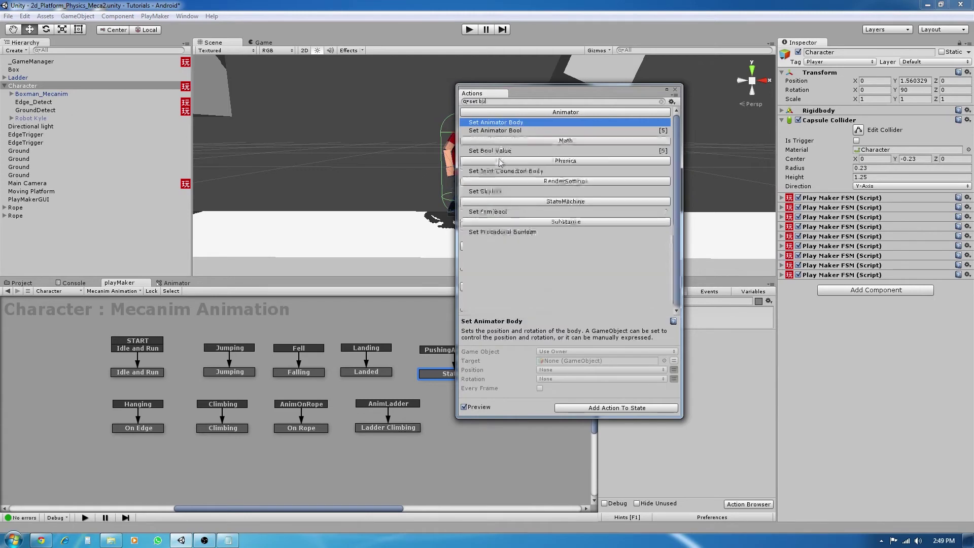
left_click(676, 90)
Set the Set Animator Bool action's game object to a specified object, the MecanimCharacter variable
left_click(721, 349)
left_click(710, 367)
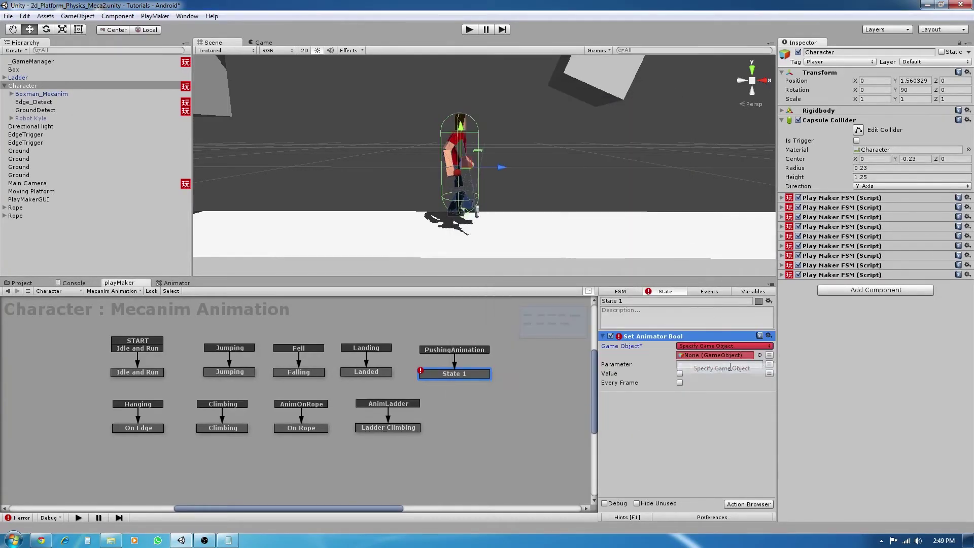
left_click(736, 356)
left_click(706, 379)
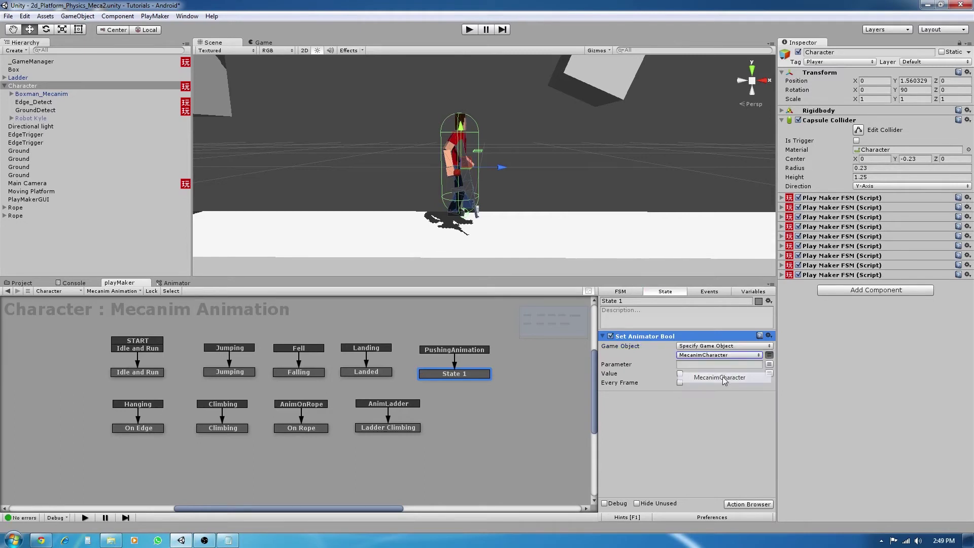
Copy the push parameter name from the animator into the Set Animator Bool action's parameter and set its value to true
left_click(770, 364)
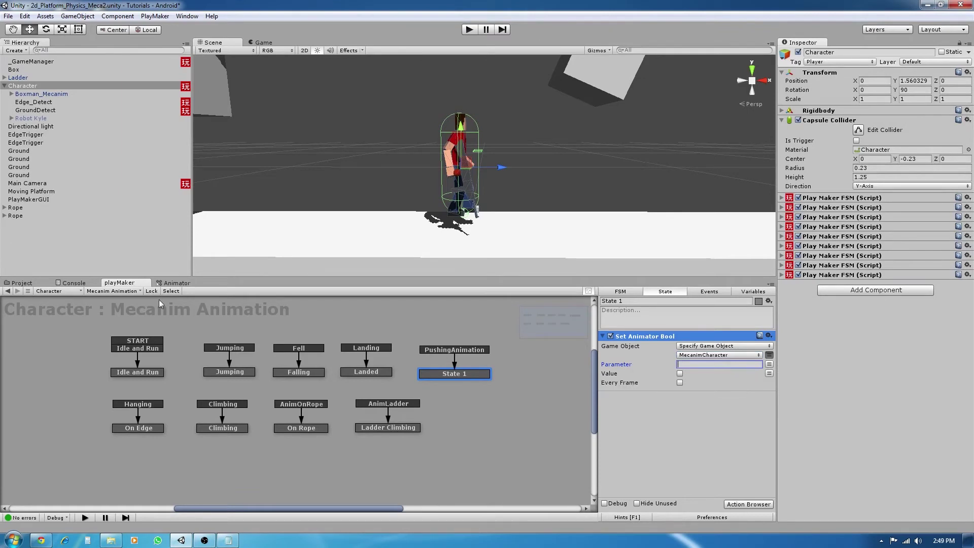
left_click(168, 282)
double_click(20, 509)
key("ctrl+c")
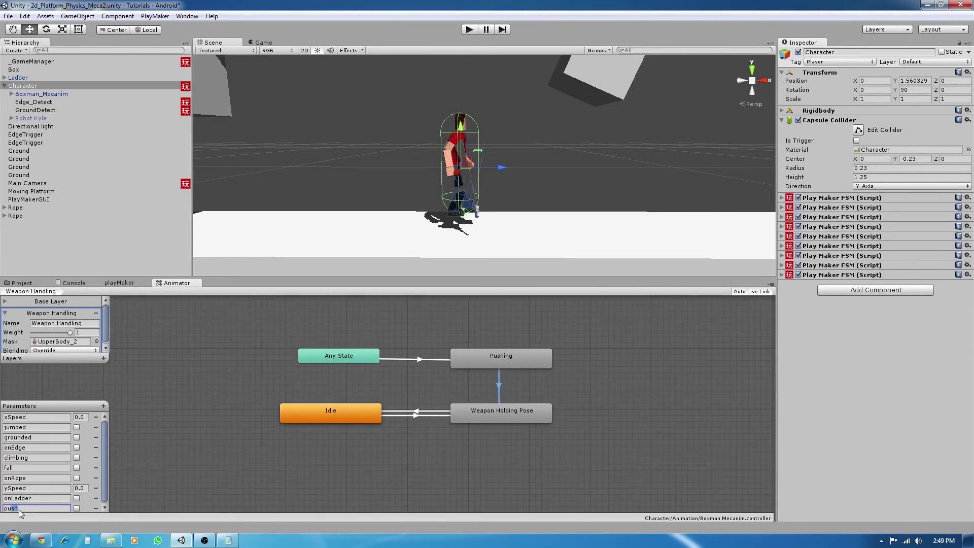
left_click(119, 283)
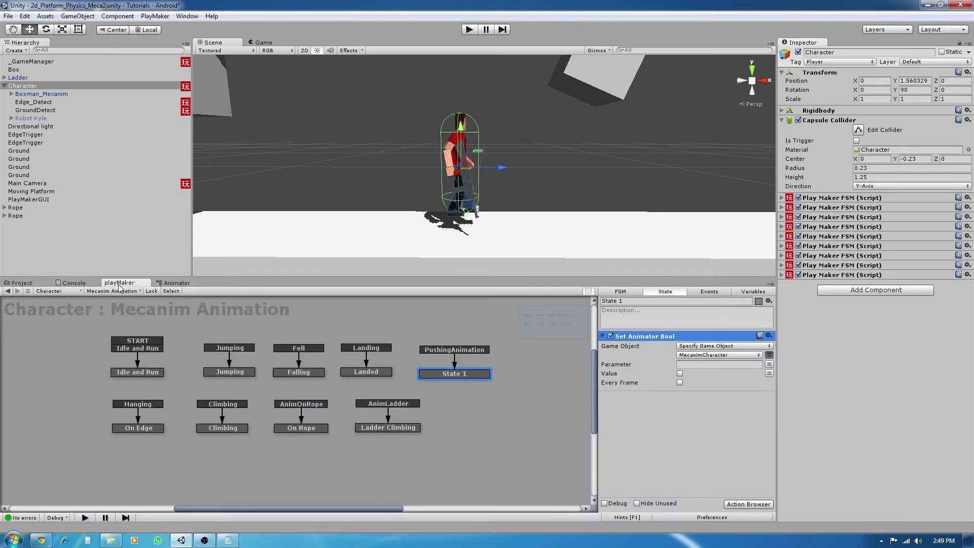
left_click(710, 364)
key("ctrl+v")
left_click(680, 374)
middle_click_drag(501, 397, 515, 413)
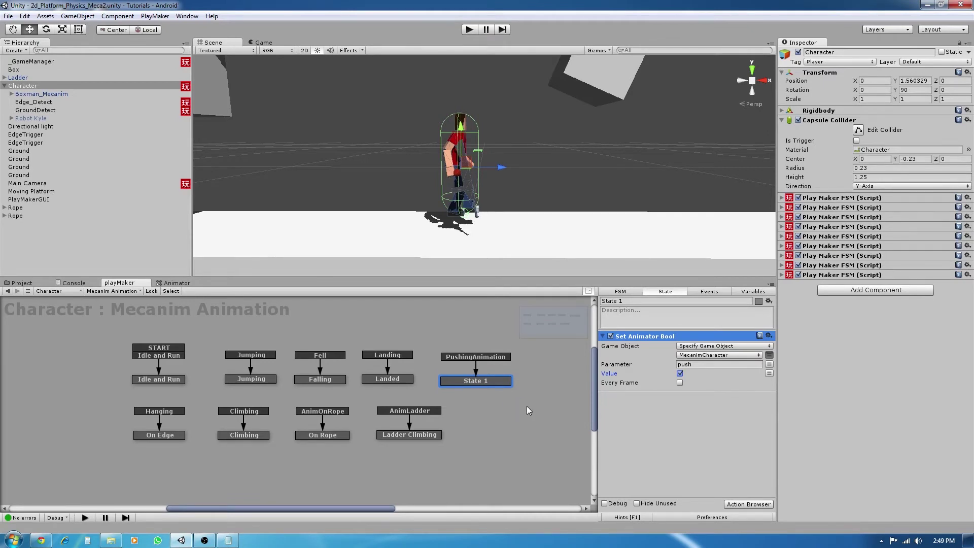
Add a new FSM to the Character object and move its start state away from the graph's corner
left_click(115, 291)
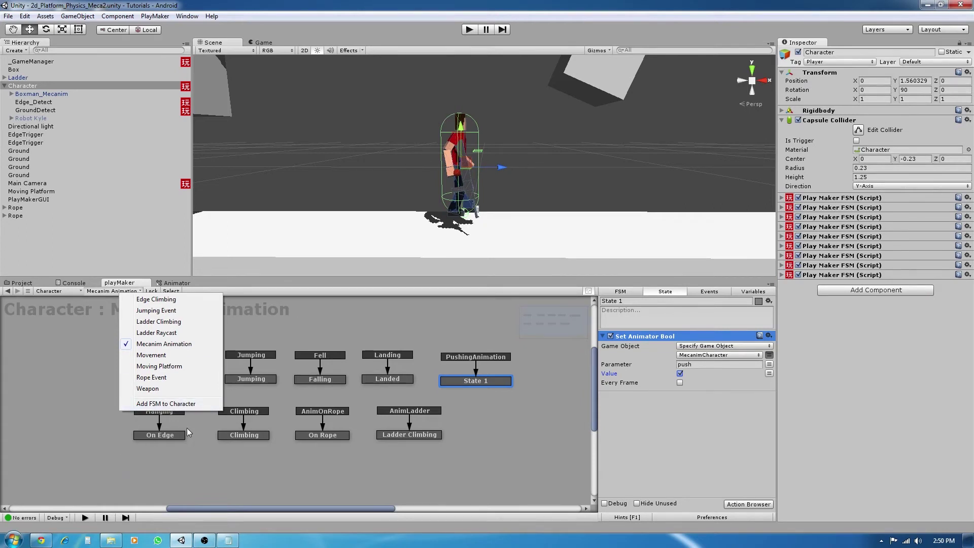
left_click(180, 403)
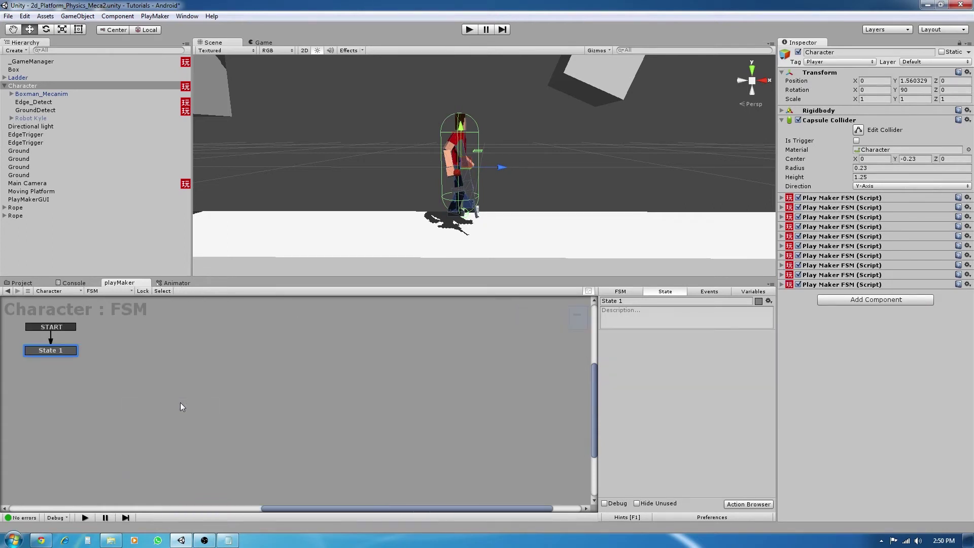
left_click_drag(58, 352, 132, 357)
left_click(755, 291)
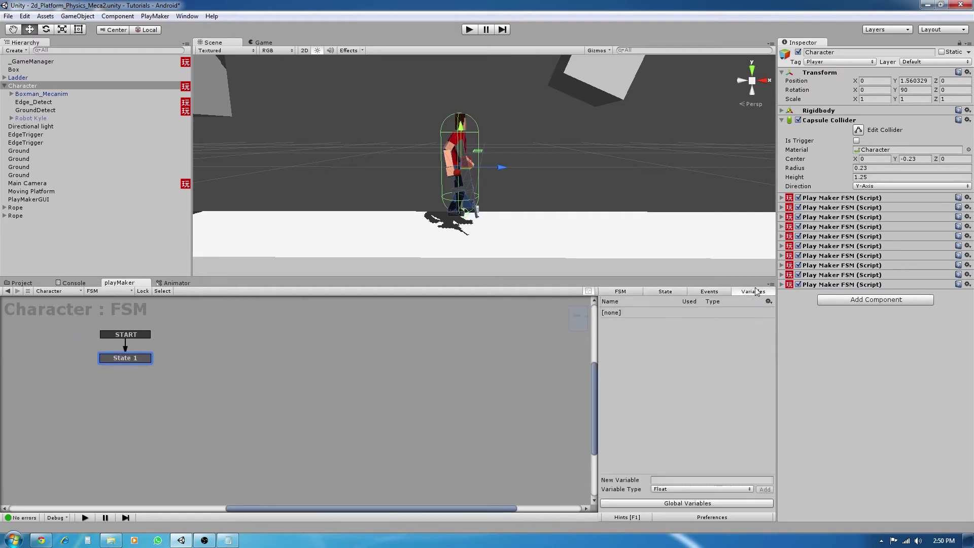
left_click(672, 293)
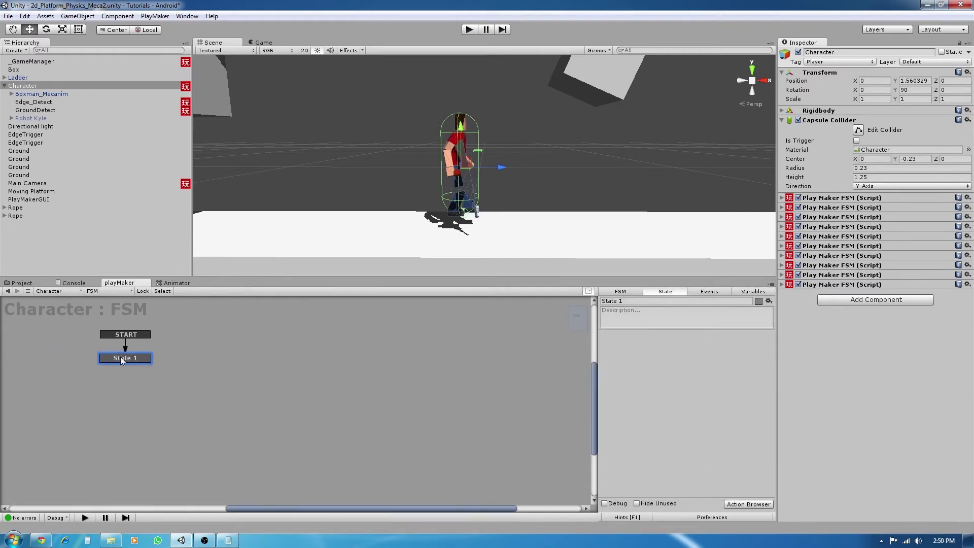
left_click_drag(122, 360, 140, 365)
Find the physics Raycast action and add it to State 1 of the new FSM
left_click(748, 504)
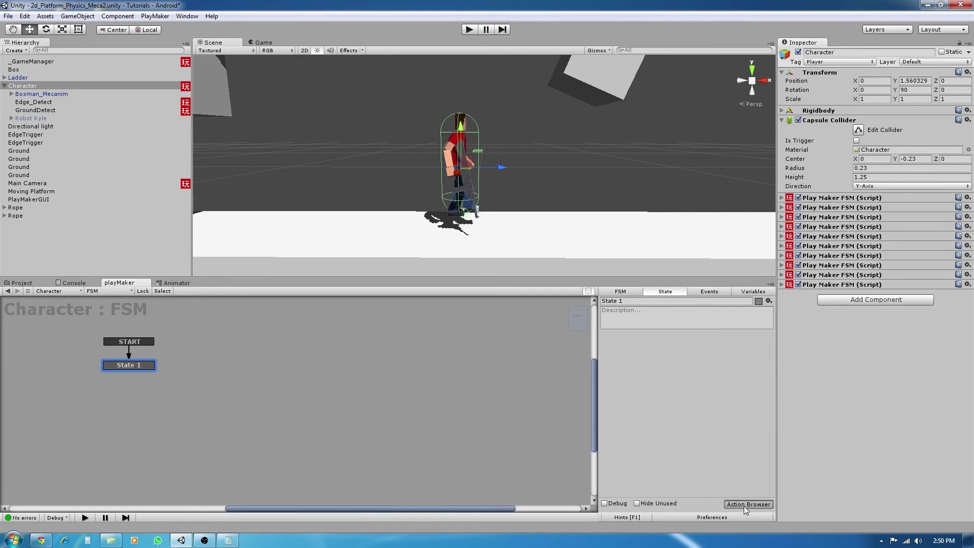
type("raycas")
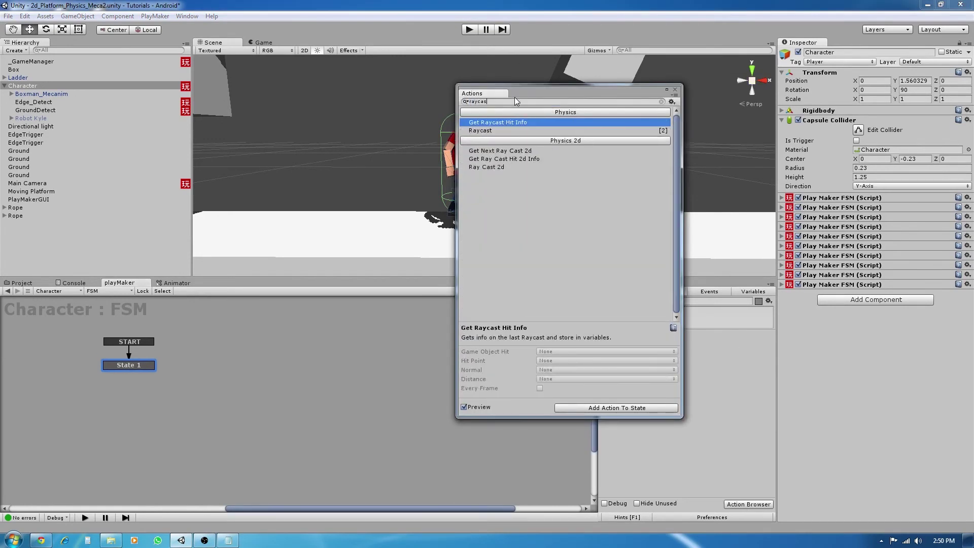
double_click(480, 131)
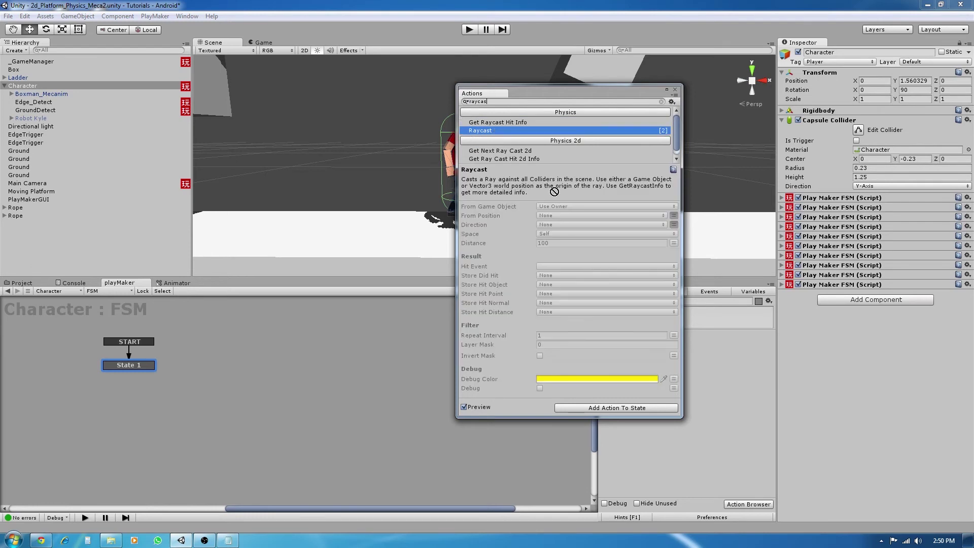
left_click(677, 89)
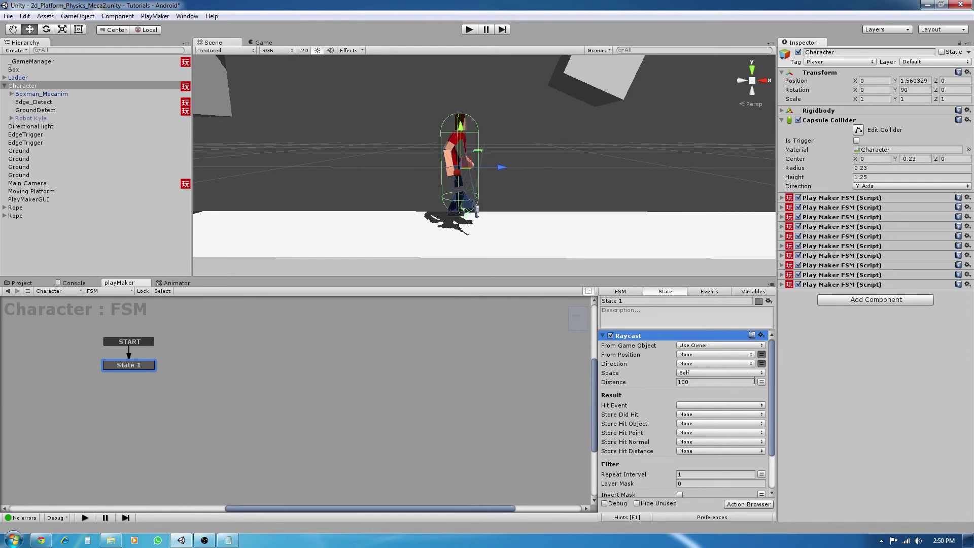
Enter the Raycast direction directly with Z set to 0.2, and shift State 1 further along in the graph
left_click(762, 363)
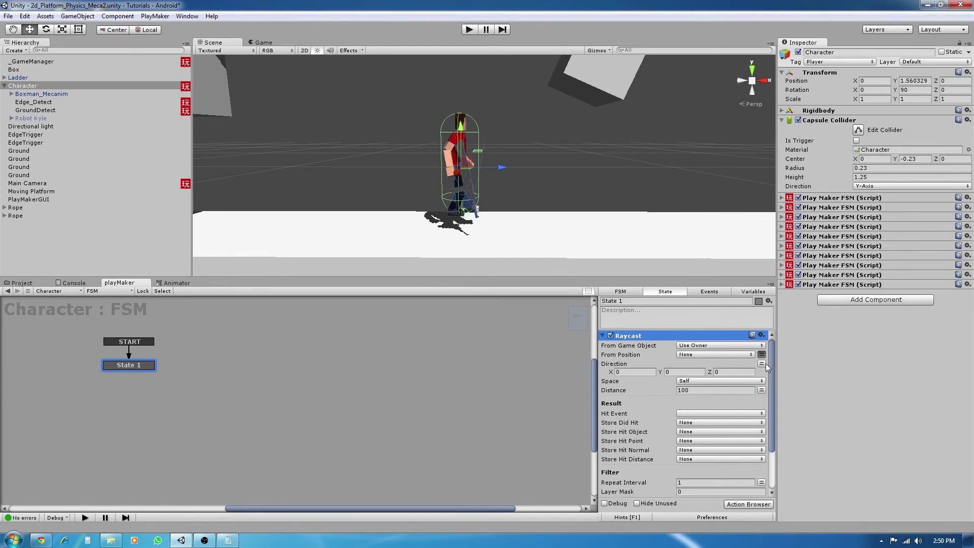
left_click(740, 374)
left_click_drag(481, 162, 465, 155, "alt")
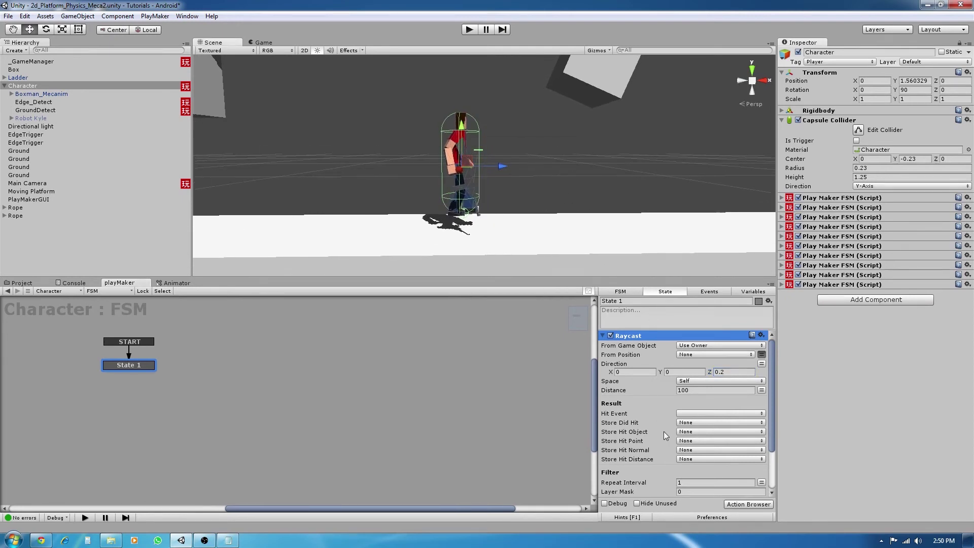
left_click_drag(119, 364, 152, 361)
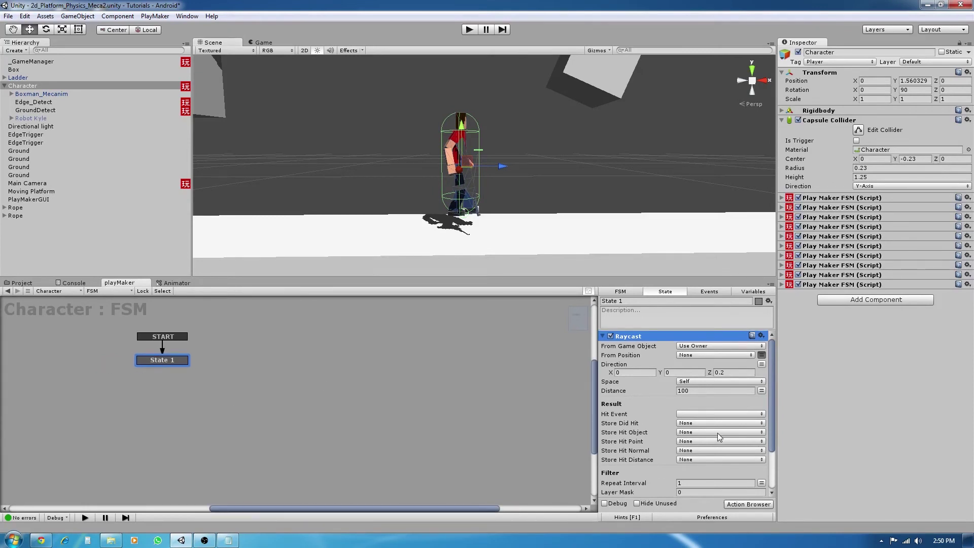
Enable the Raycast action's debug line and run the game to view the ray from the character
scroll(670, 465, "down", 3)
left_click(680, 478)
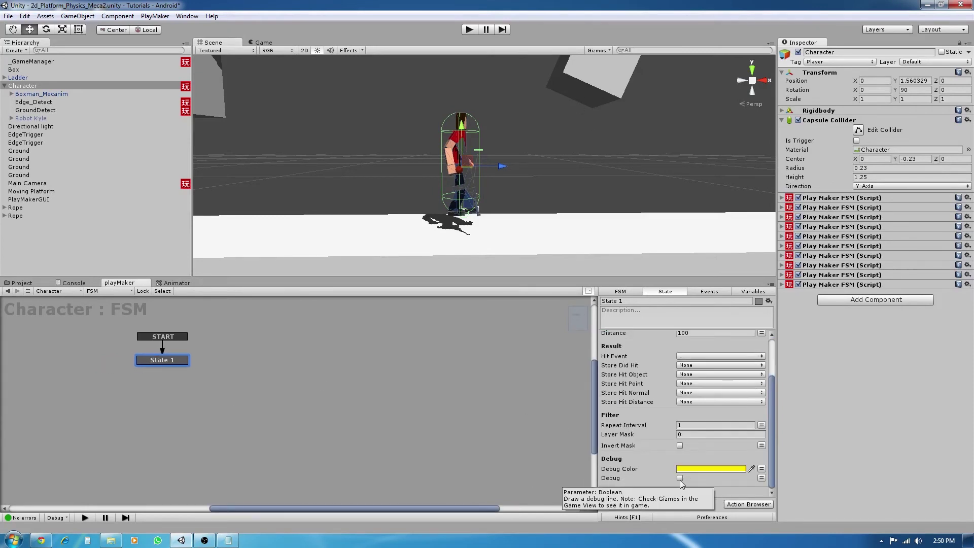
left_click(470, 29)
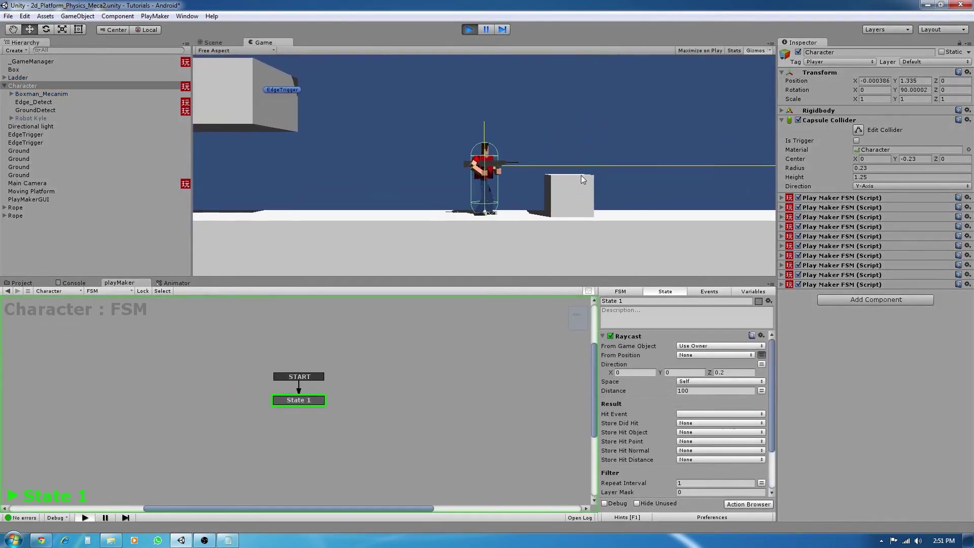
Try a much shorter Raycast direction while the game runs, reducing Z to 0.002
mouse_move(711, 374)
left_mouse_down()
mouse_move(693, 374)
mouse_move(706, 373)
left_mouse_up()
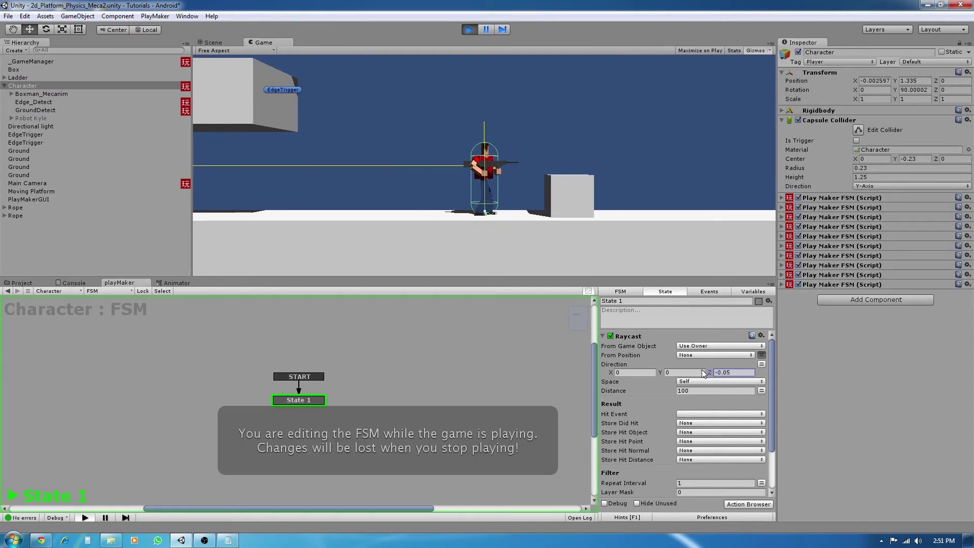
type("0.02")
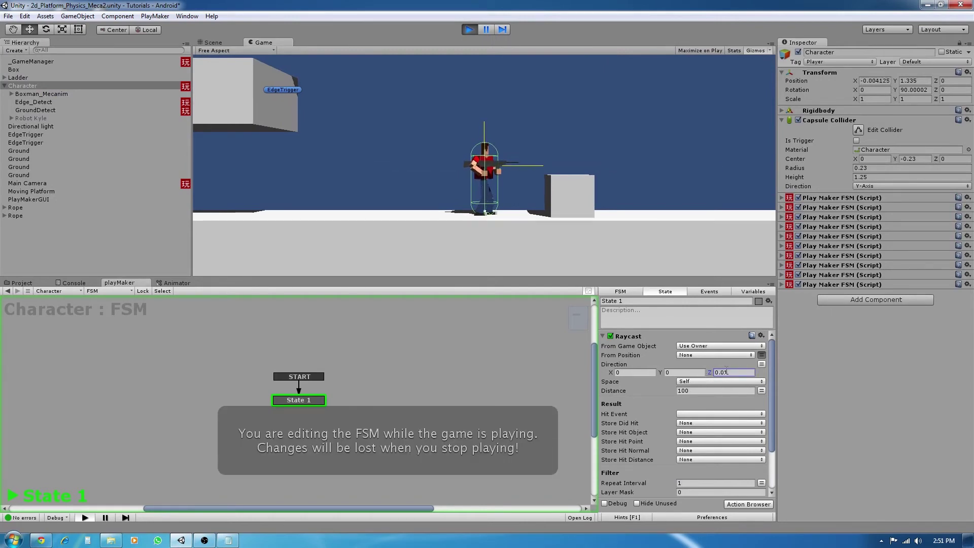
key("BackSpace")
type("02")
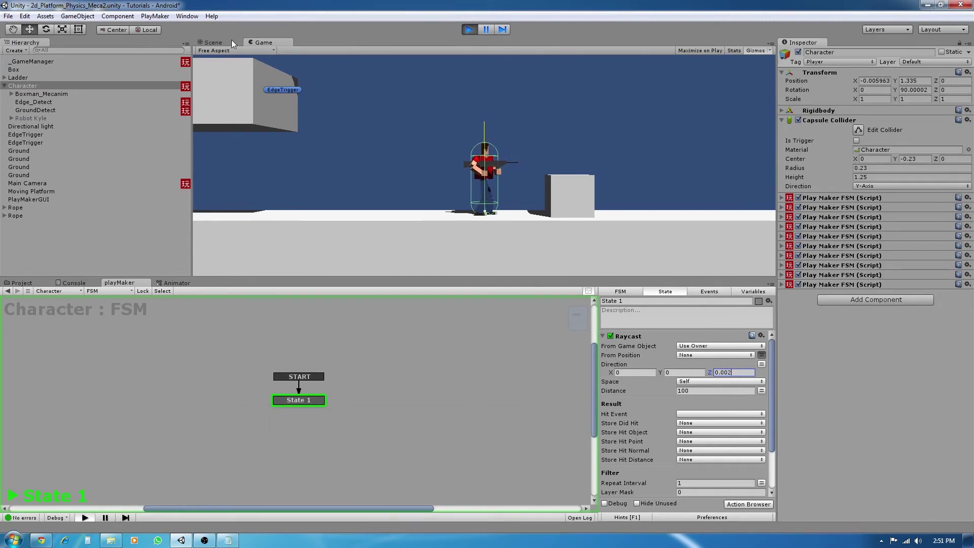
Examine the ray around the character in the scene with direction Z at 0.003, and stop the game
left_click(213, 43)
left_click_drag(401, 214, 480, 195, "alt")
scroll(500, 199, "up", 9)
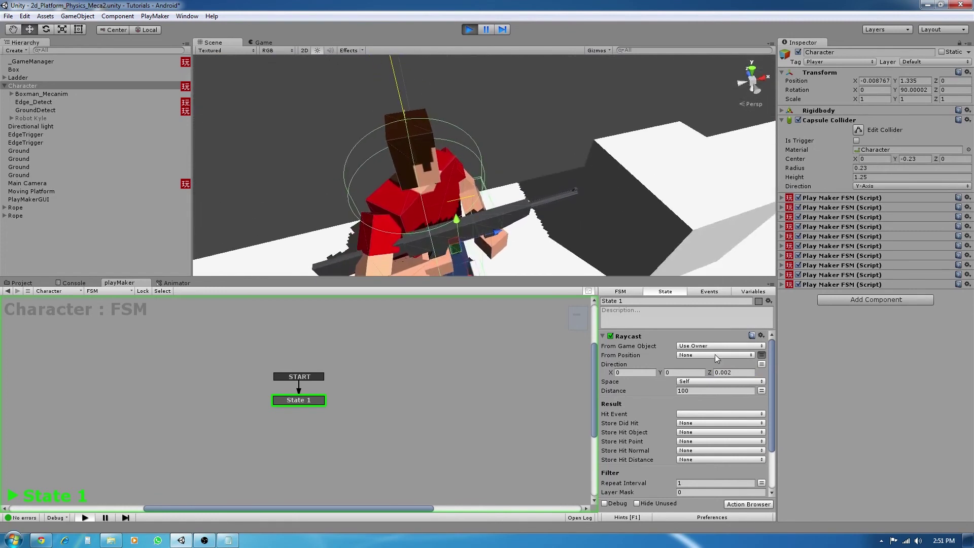
type("3")
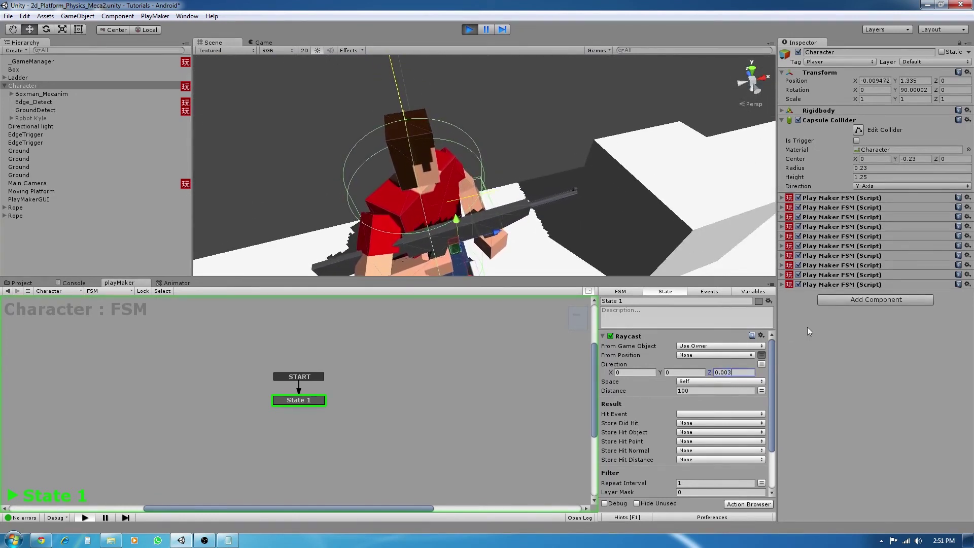
left_click_drag(450, 203, 489, 215, "alt")
left_click_drag(499, 213, 477, 216, "alt")
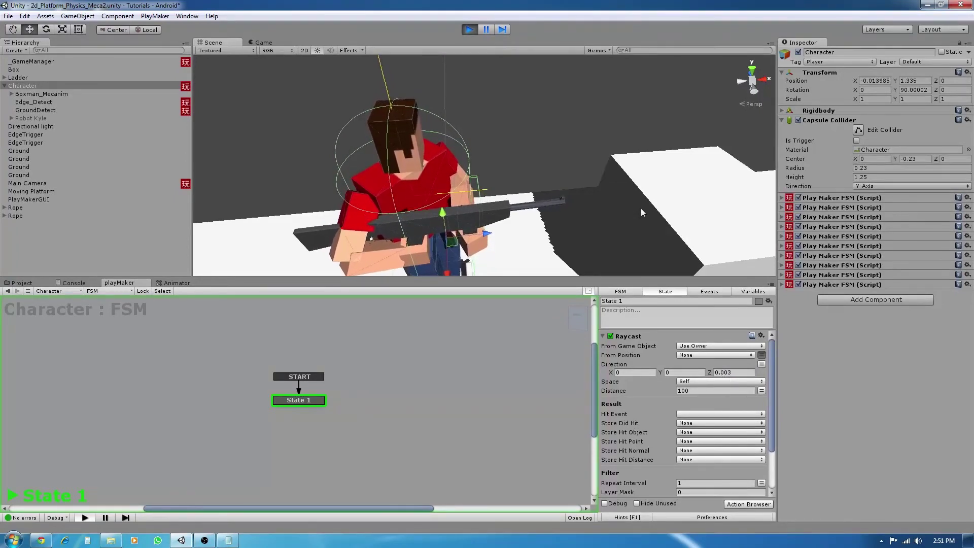
key("ctrl+p")
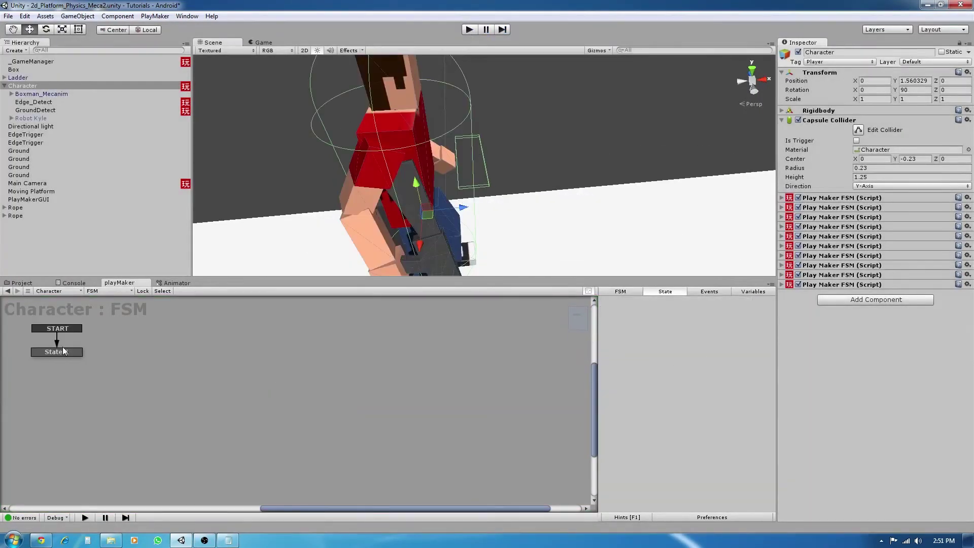
Set the Raycast direction Z of State 1 to 0.004 and move the state away from the graph's corner
left_click(60, 351)
left_click(726, 375)
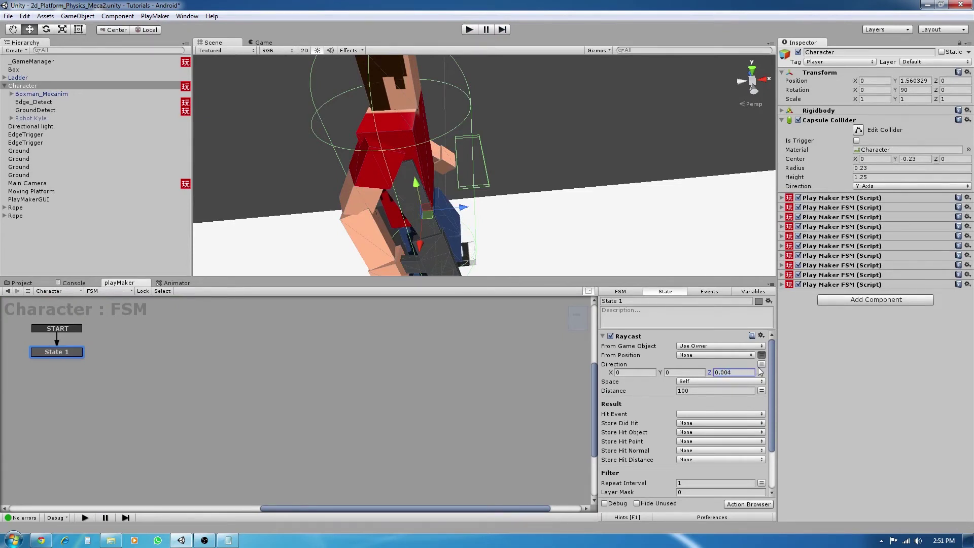
left_click_drag(449, 183, 417, 140, "alt")
scroll(451, 171, "down", 10)
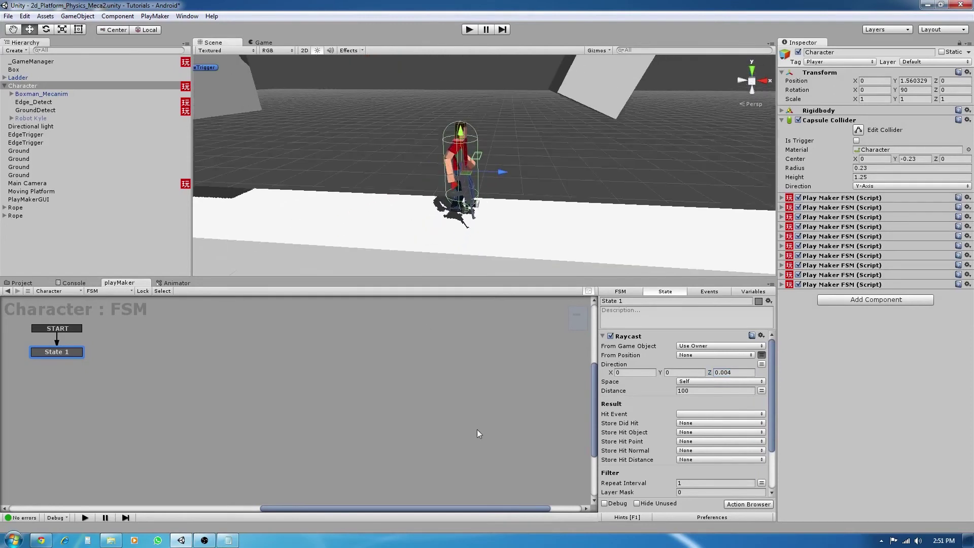
left_click_drag(74, 352, 203, 367)
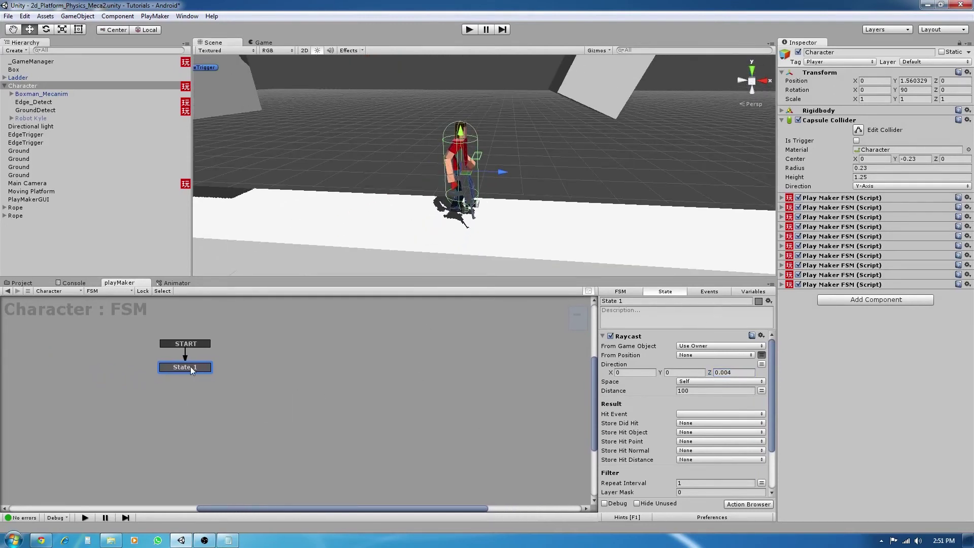
scroll(629, 401, "down", 3)
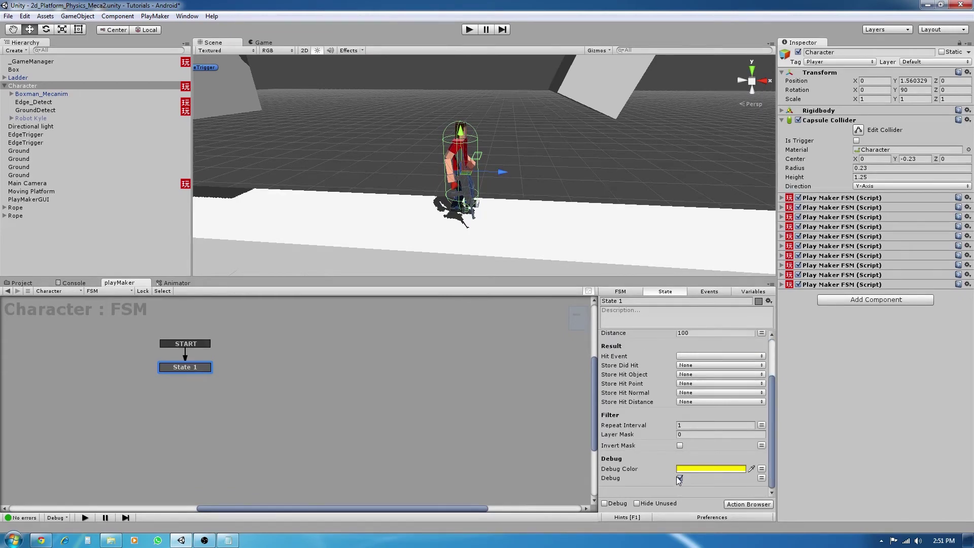
scroll(639, 432, "up", 3)
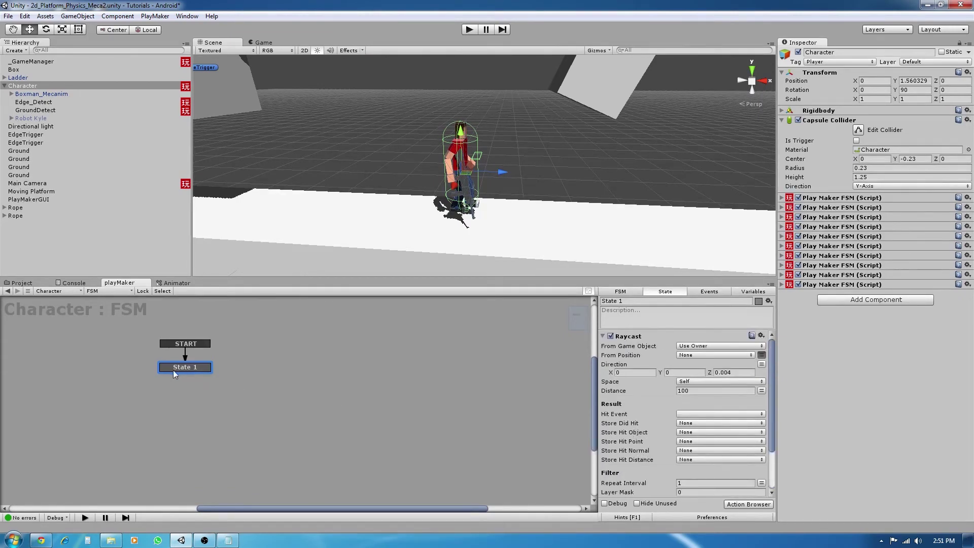
Add a new event named Push to the character's new FSM
right_click(173, 371)
left_click(666, 444)
right_click(203, 367)
mouse_move(227, 374)
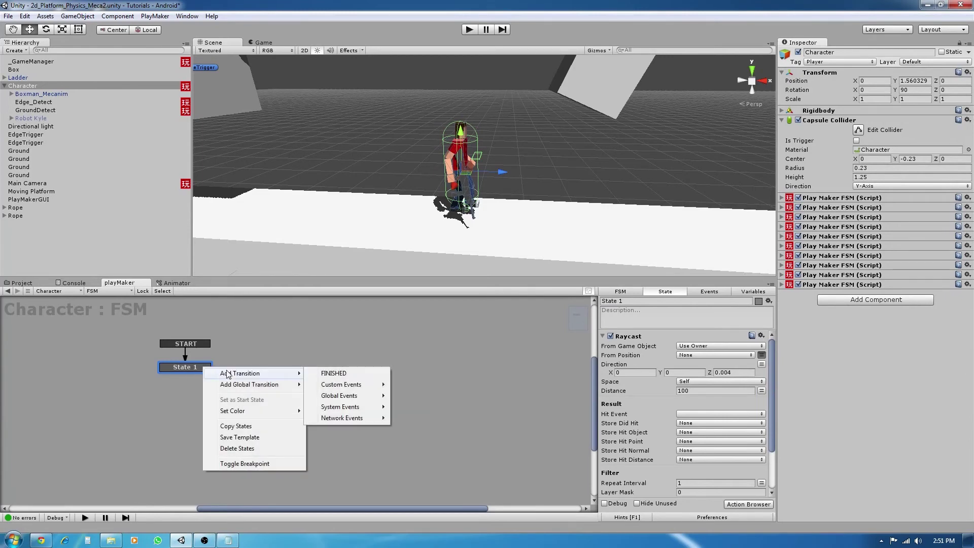
left_click(709, 292)
left_click(679, 489)
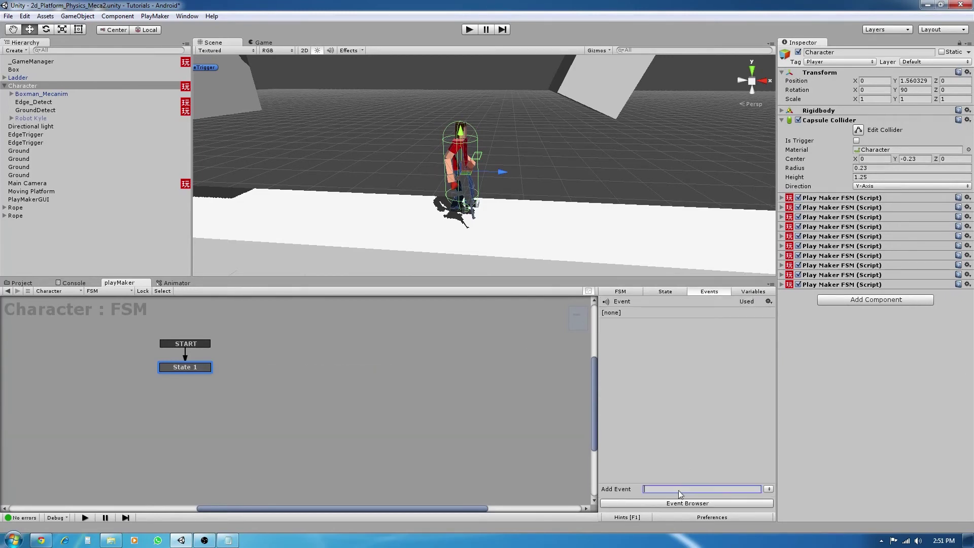
type("Push")
key("Return")
Add a Push transition to State 1 and place a new empty state beside it
right_click(188, 368)
mouse_move(210, 375)
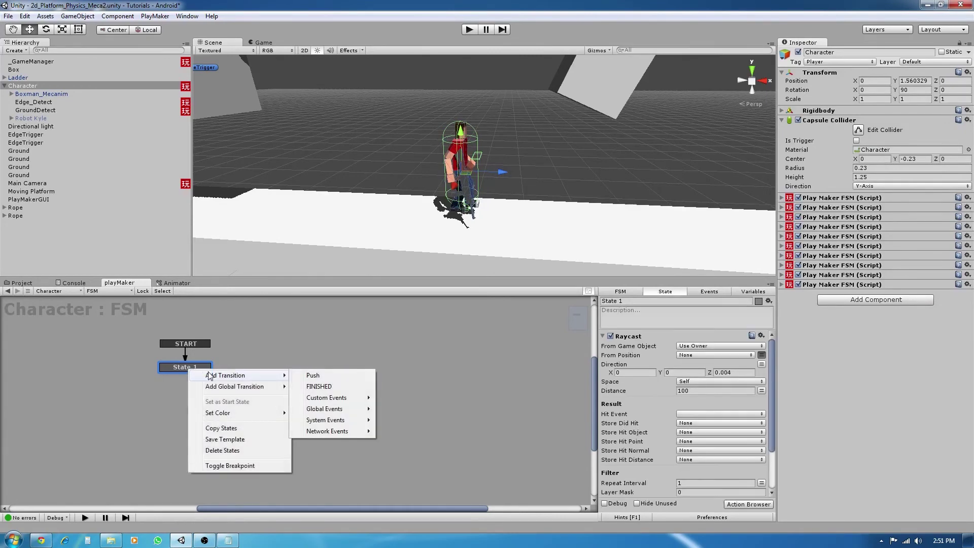
left_click(310, 376)
right_click(254, 371)
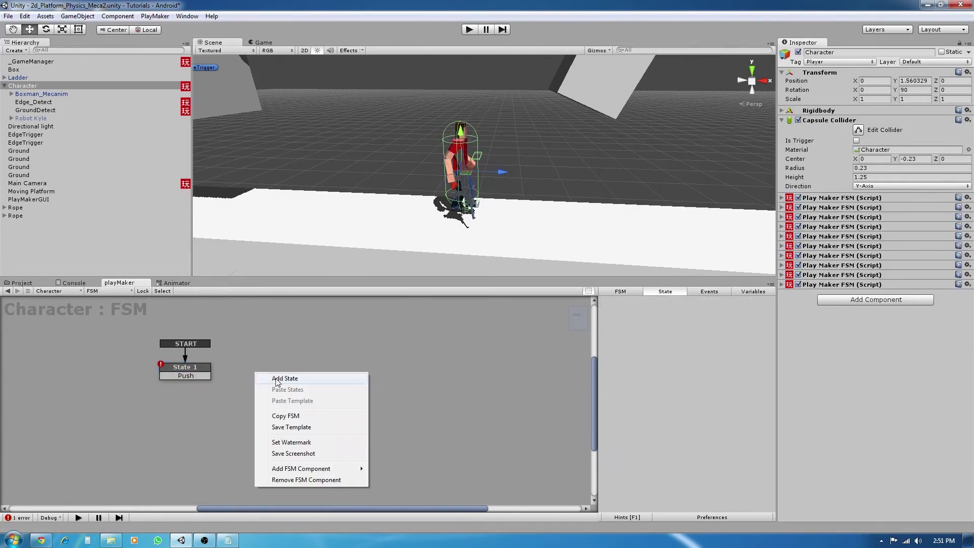
left_click(277, 381)
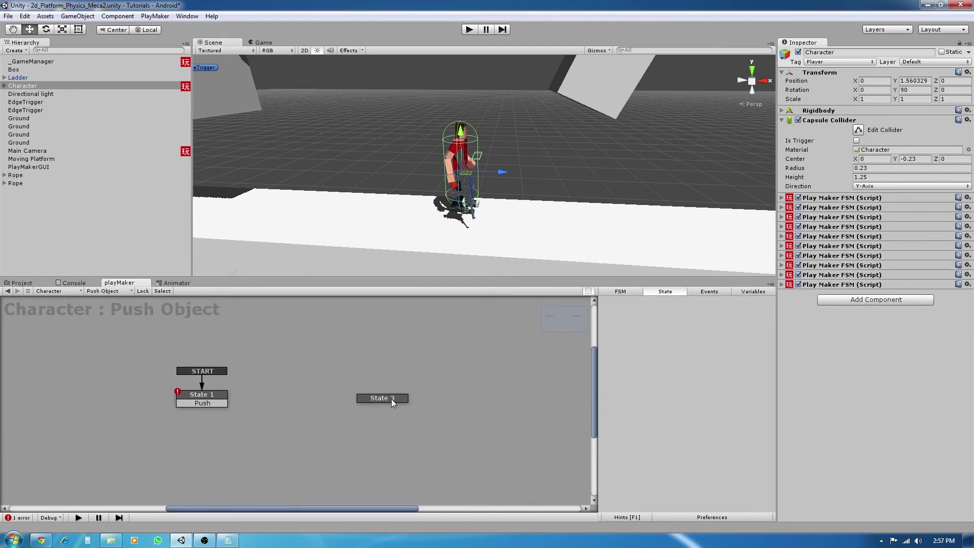
left_click_drag(391, 399, 293, 394)
Create a GameObject variable named mecanimChar and assign Boxman_Mecanim from the hierarchy as its value
left_click(202, 396)
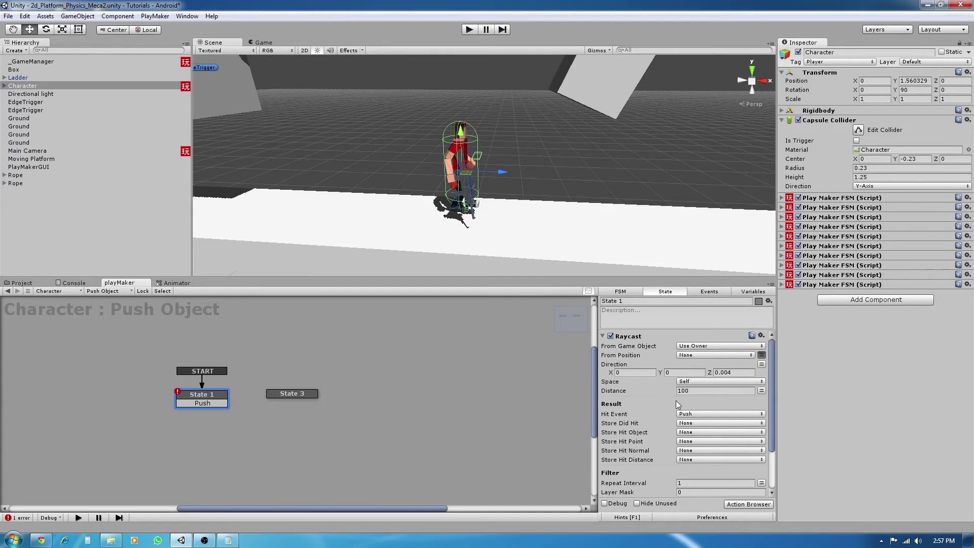
left_click(752, 292)
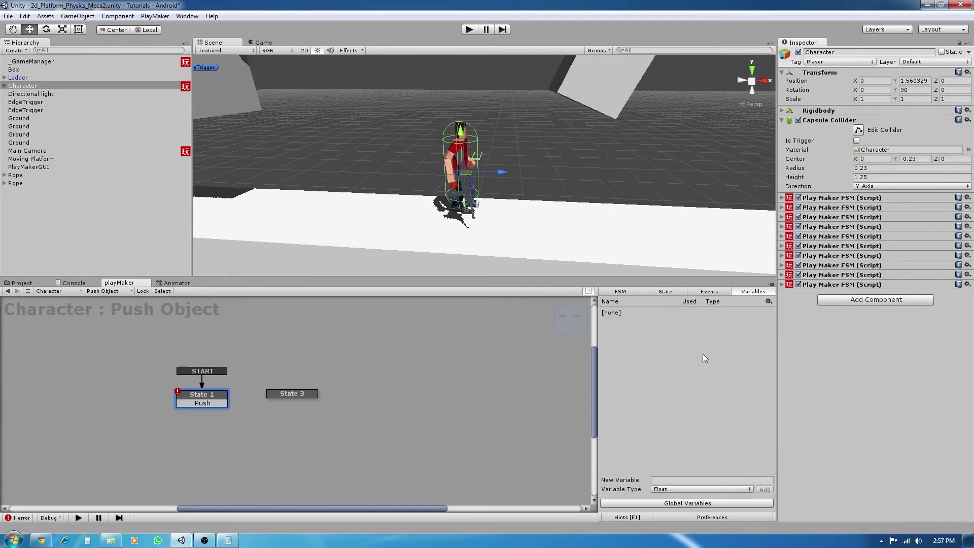
left_click(690, 489)
left_click(684, 386)
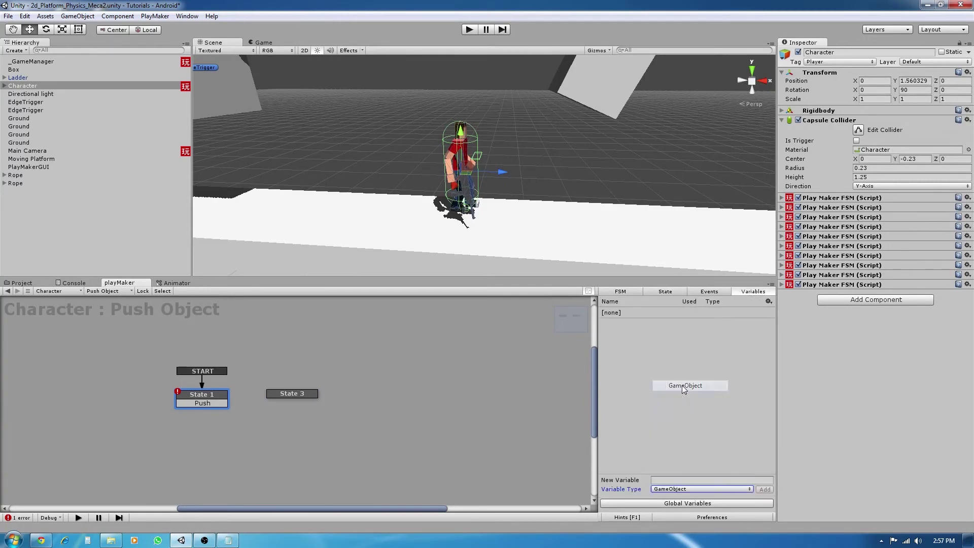
type("meca")
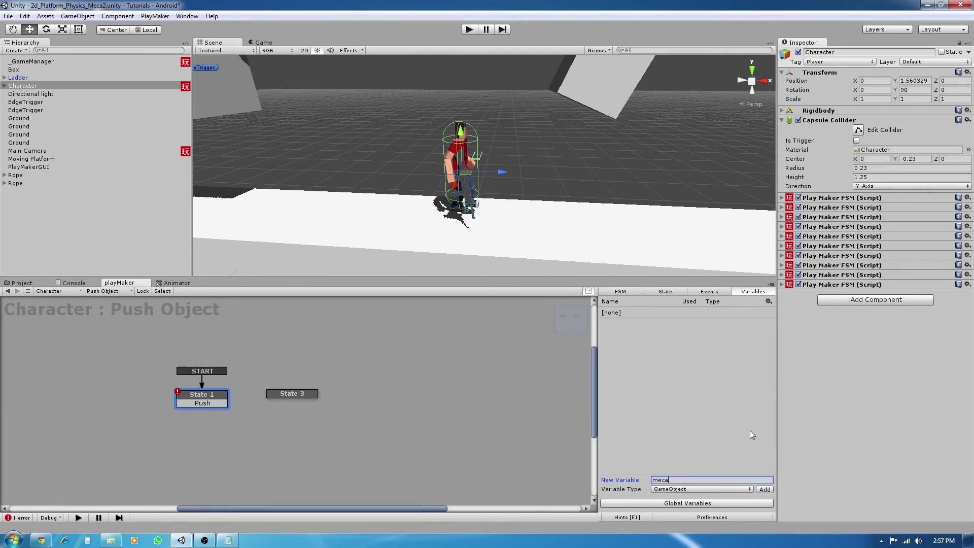
type("nimChar")
key("Return")
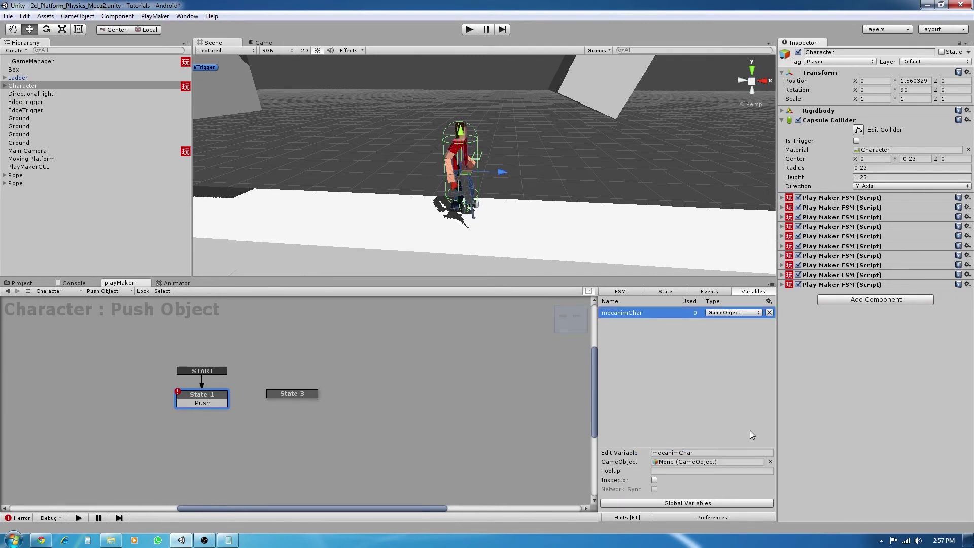
left_click_drag(12, 90, 666, 463)
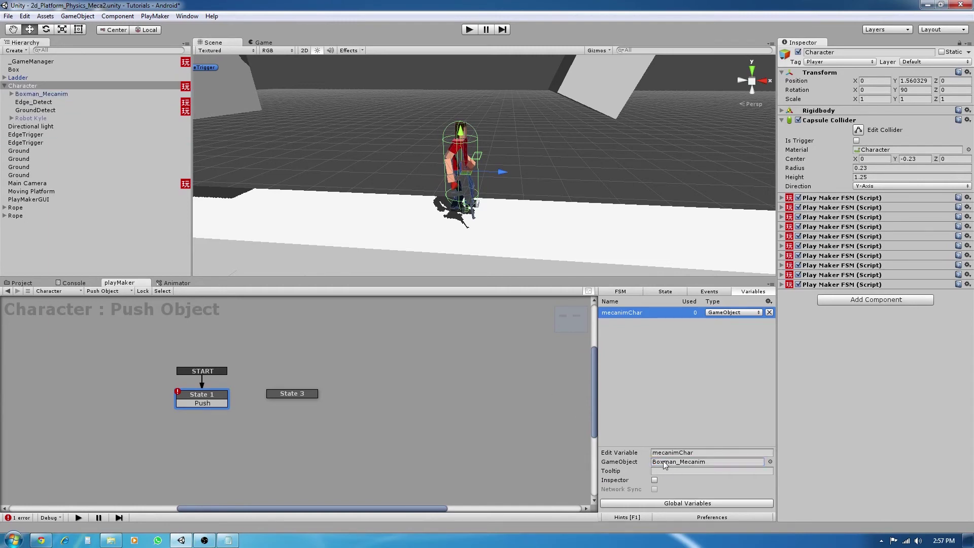
Create a Bool variable named pushBool in the Push Object FSM
left_click(664, 292)
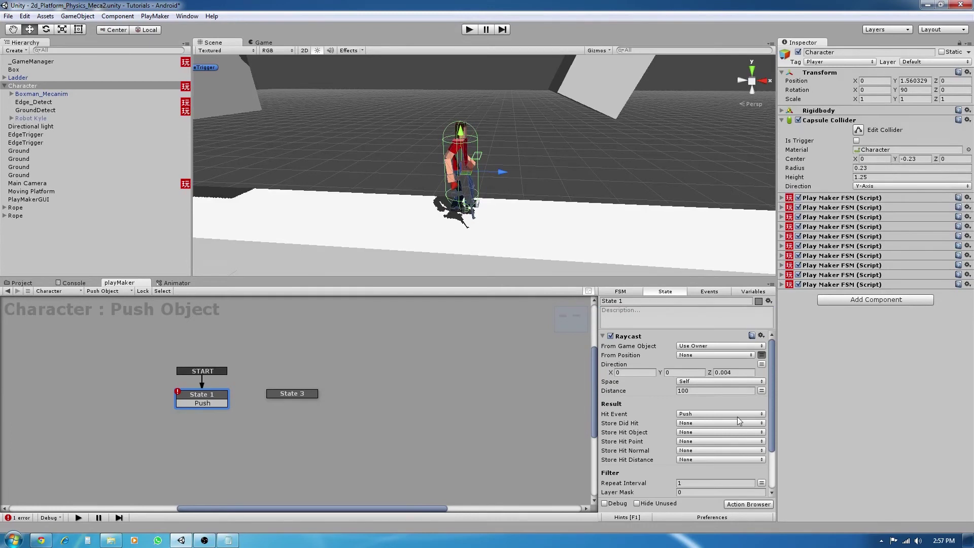
left_click(756, 293)
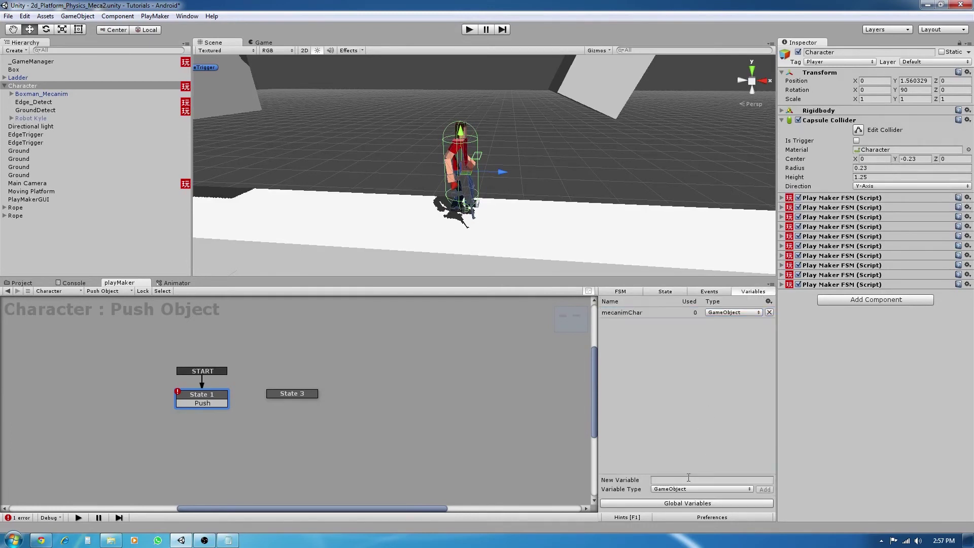
left_click(691, 491)
left_click(684, 375)
type("pushBool")
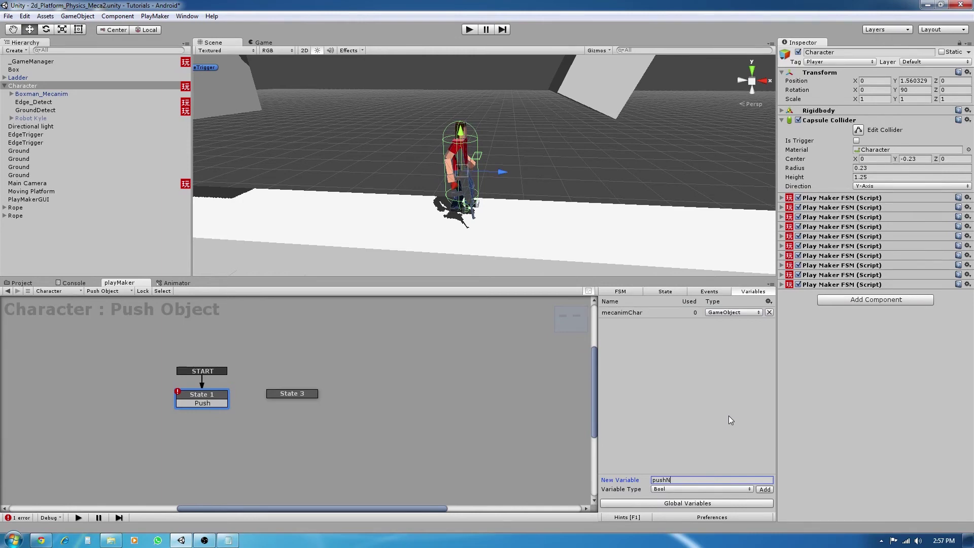
key("Return")
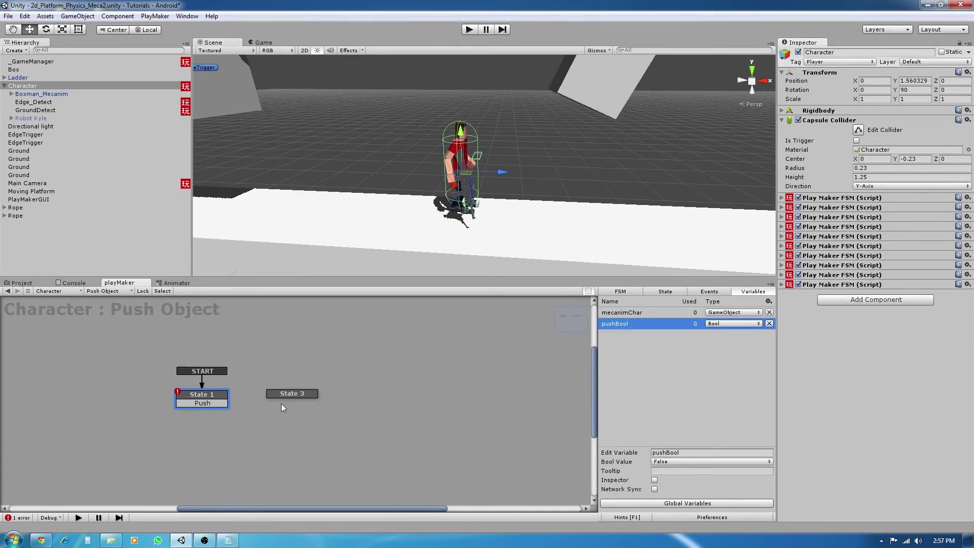
Clear the Raycast action's hit event in State 1 and store its did-hit result in pushBool
left_click(220, 399)
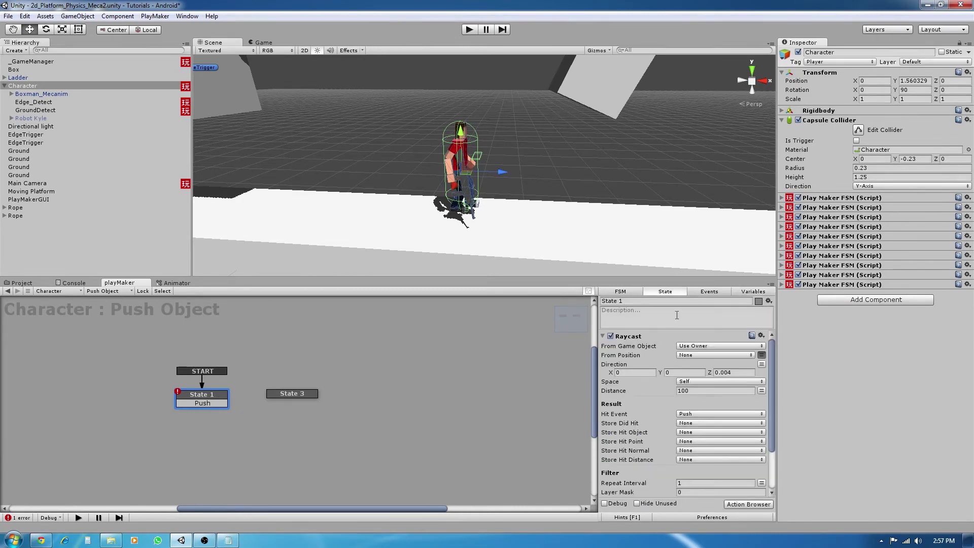
left_click(702, 414)
left_click(705, 425)
left_click(702, 424)
left_click(696, 443)
scroll(684, 468, "down", 3)
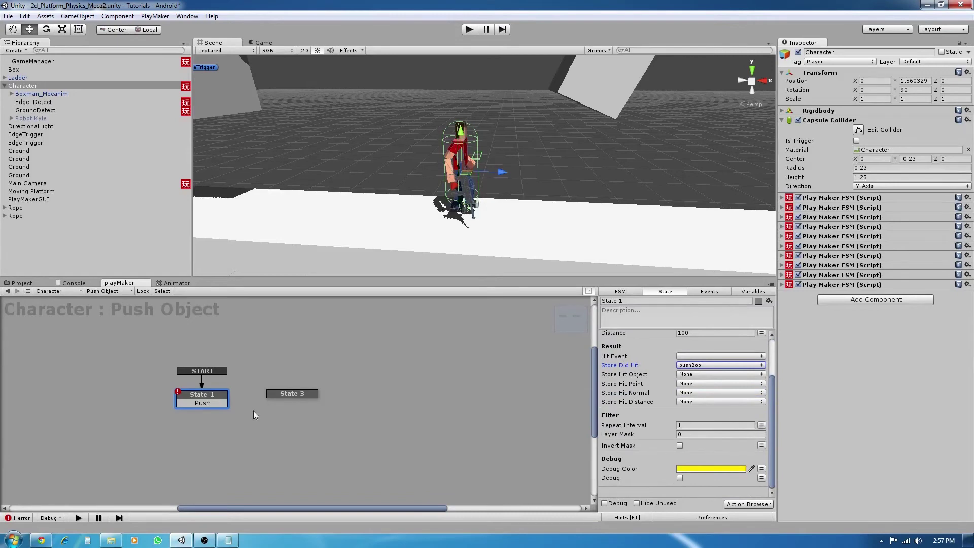
Collapse the Raycast action in State 1 and add a Bool Test action after it
left_click(212, 397)
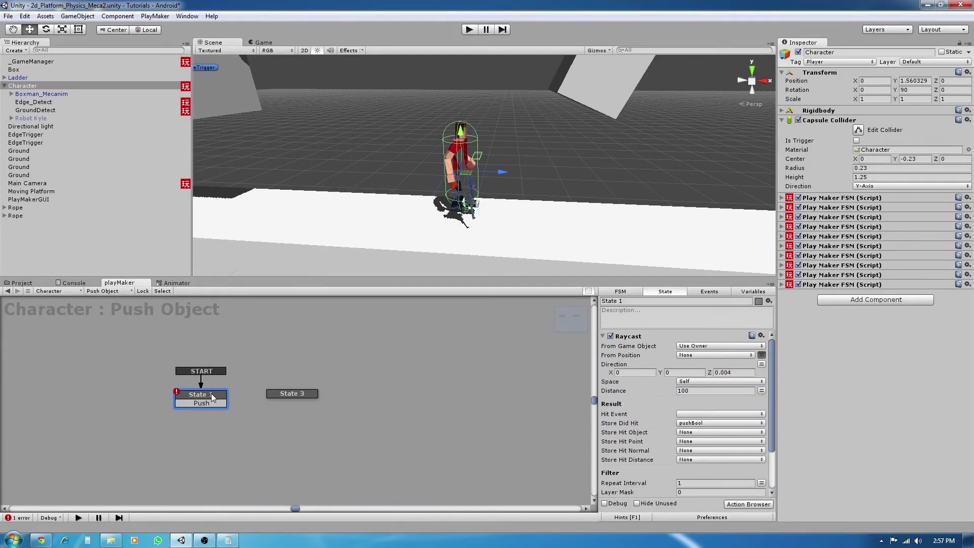
left_click(603, 337)
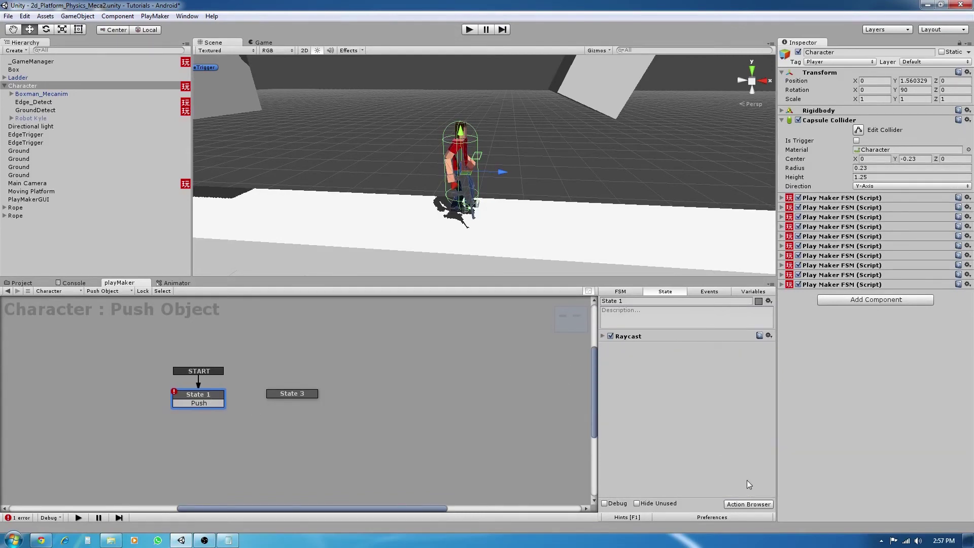
left_click(751, 504)
type("boolte")
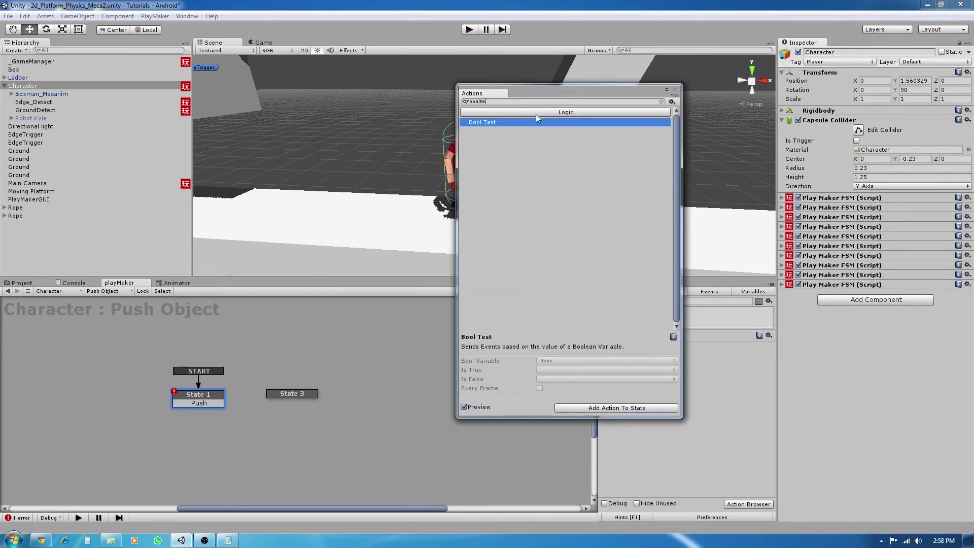
double_click(492, 126)
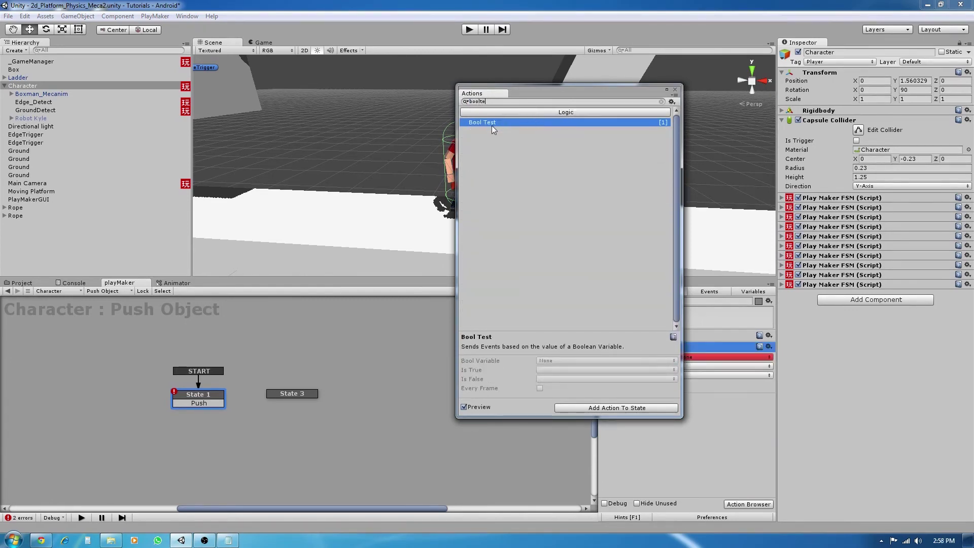
Configure State 1's Bool Test to check pushBool every frame and send the Push event when true
left_click(675, 89)
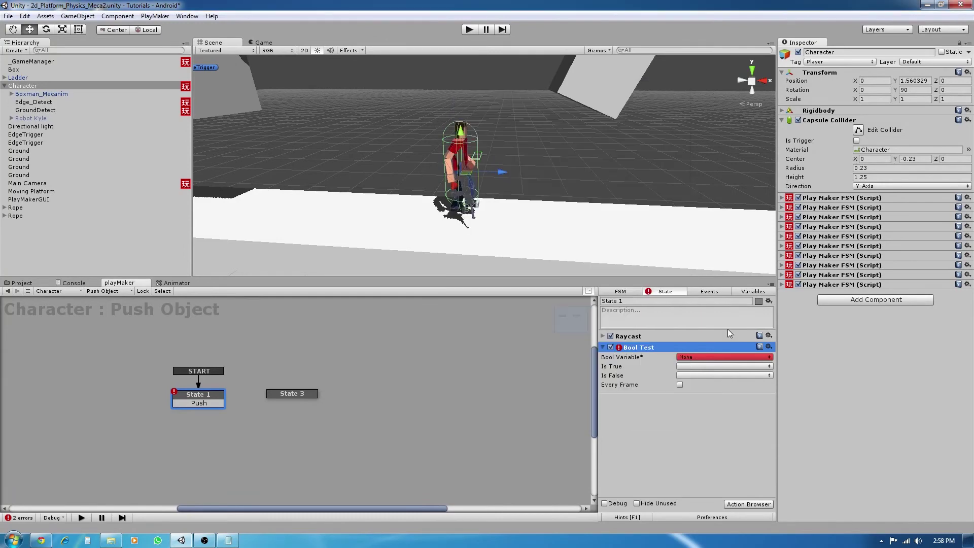
left_click(703, 358)
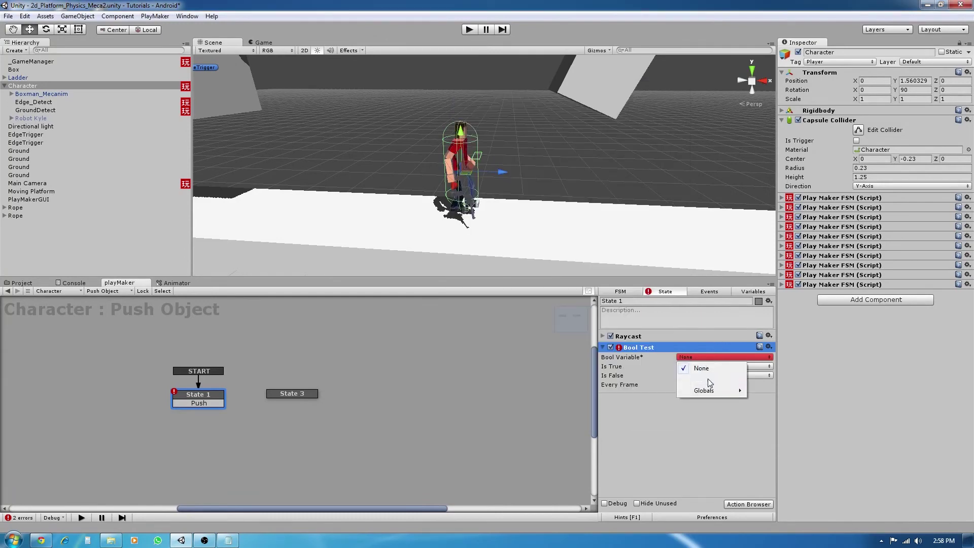
left_click(708, 380)
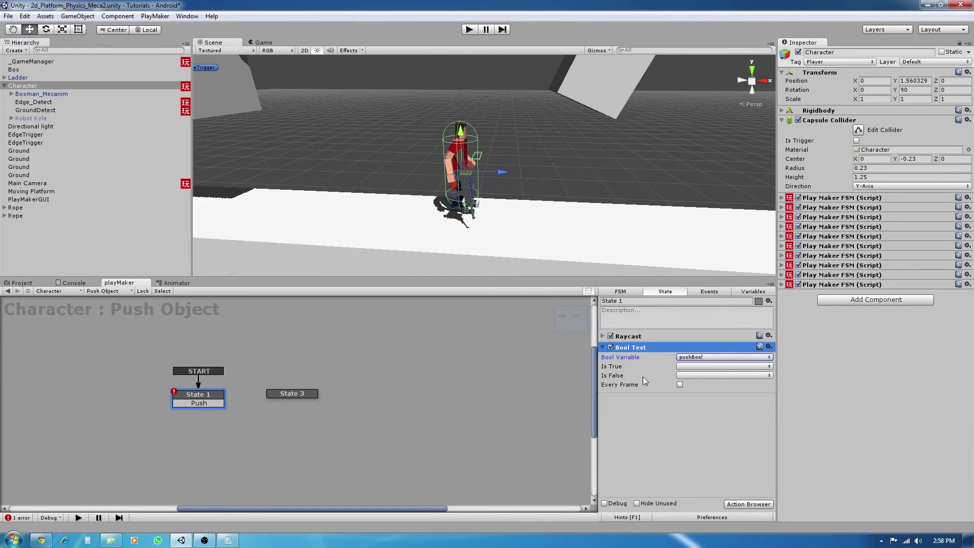
left_click(694, 367)
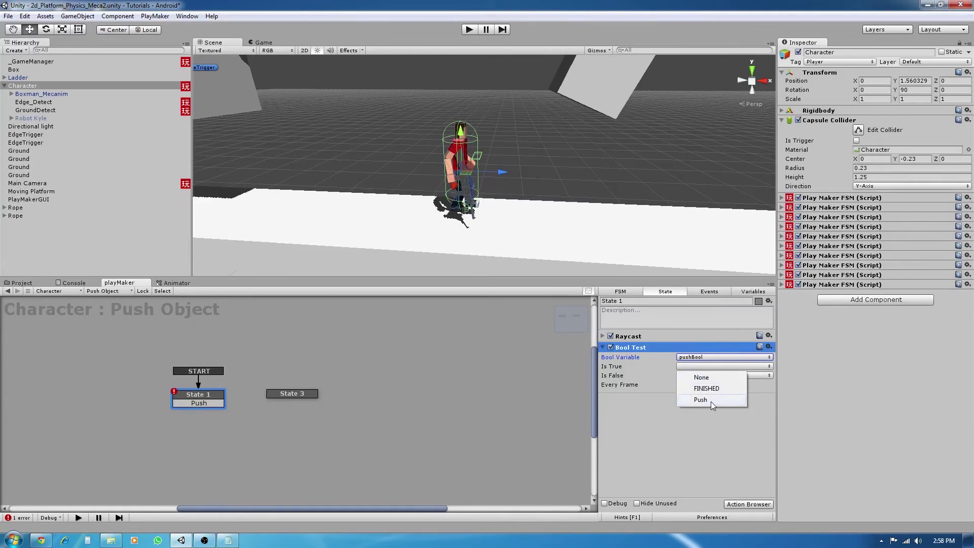
left_click(711, 401)
left_click(680, 385)
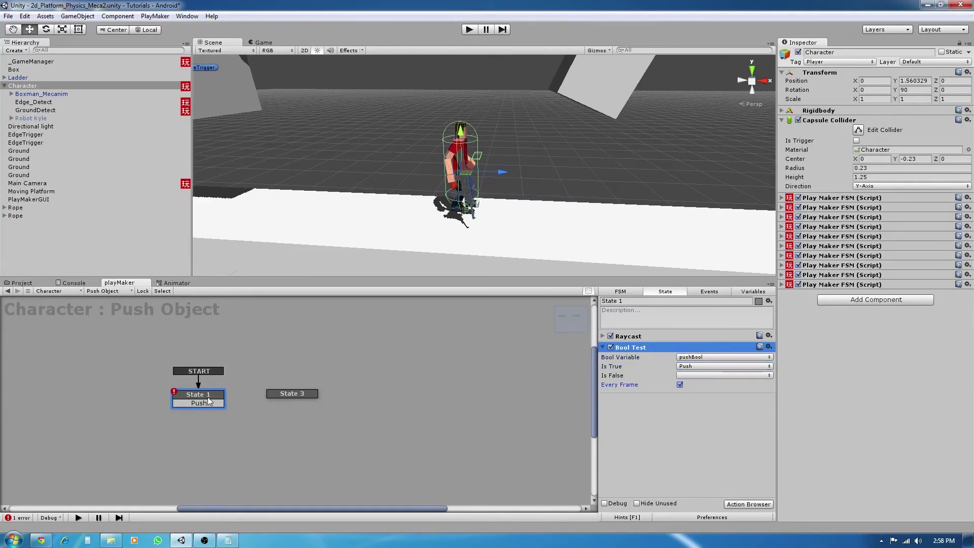
Connect State 1's Push transition to State 3 and adjust the spacing of the state boxes
left_click_drag(208, 403, 298, 394)
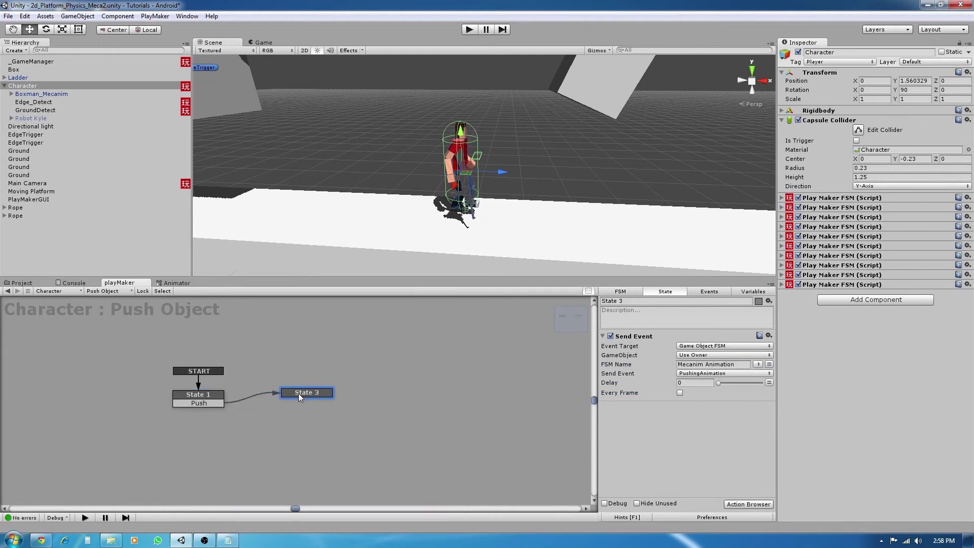
left_click_drag(216, 398, 222, 397)
left_click(272, 395)
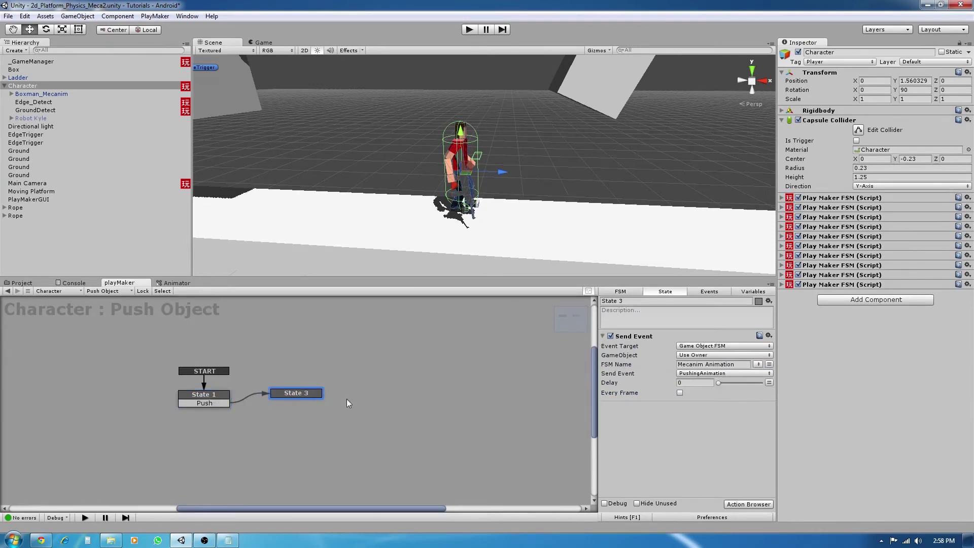
Replace the Send Event action in State 3 with a Set Animator Bool action
right_click(638, 338)
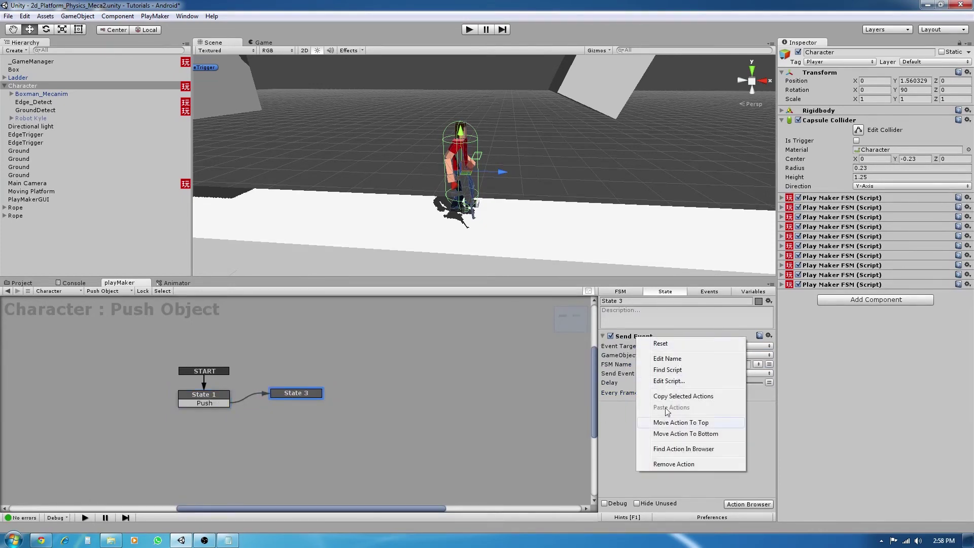
left_click(701, 464)
left_click(748, 504)
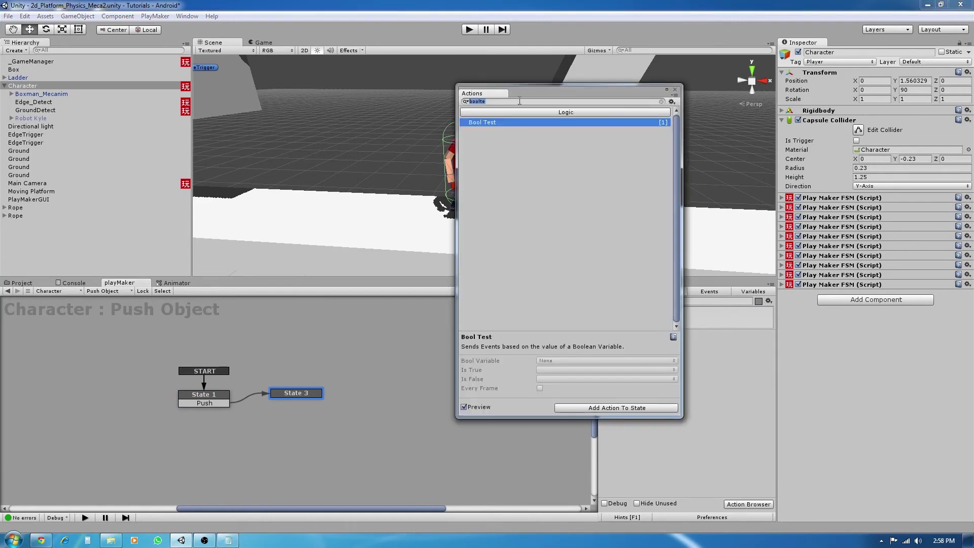
type("set ani")
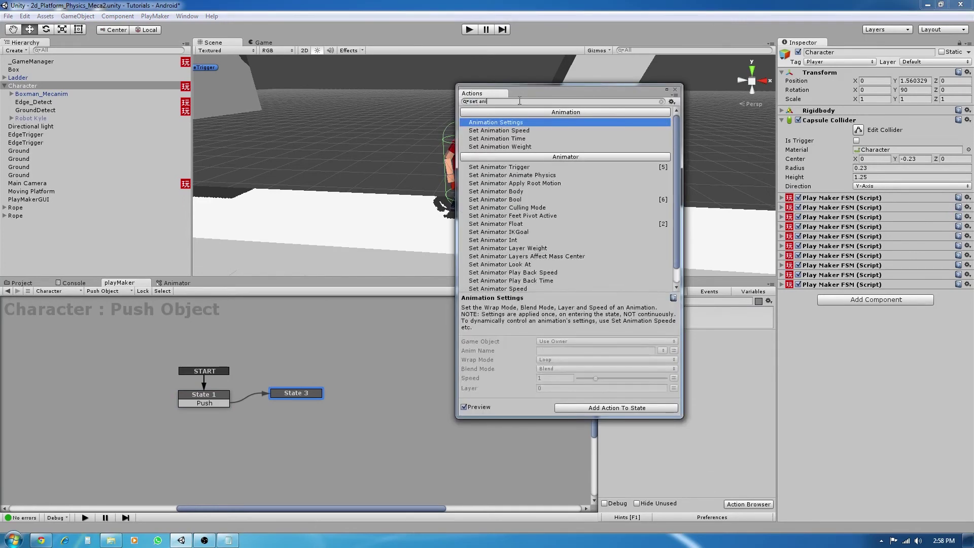
type("m")
double_click(515, 191)
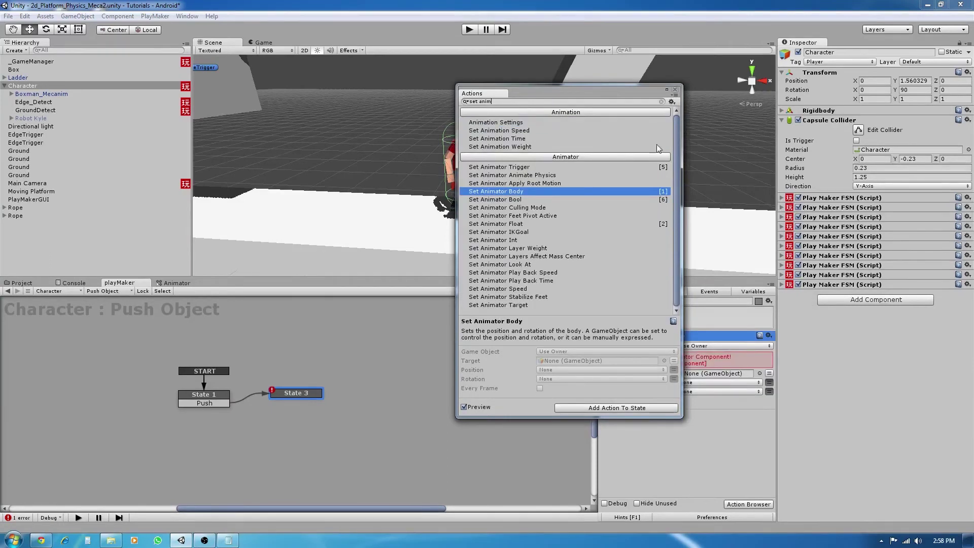
double_click(506, 199)
left_click(675, 90)
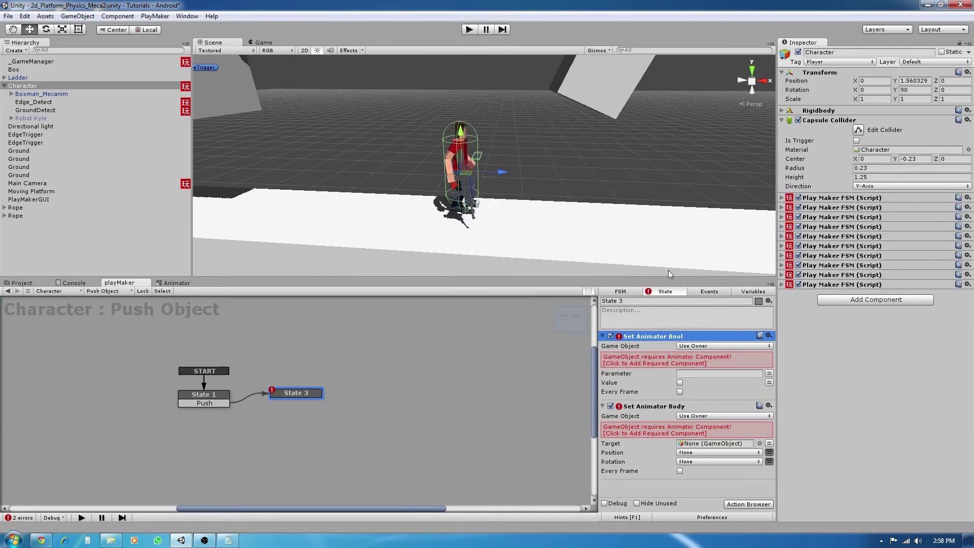
Remove the stray Set Animator Body action from State 3
right_click(647, 338)
left_click(642, 422)
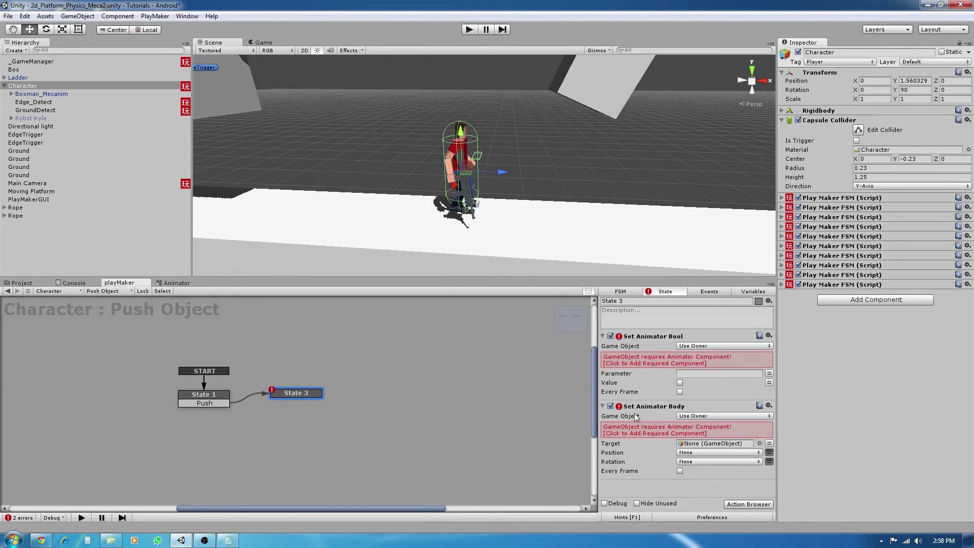
right_click(640, 409)
left_click(672, 403)
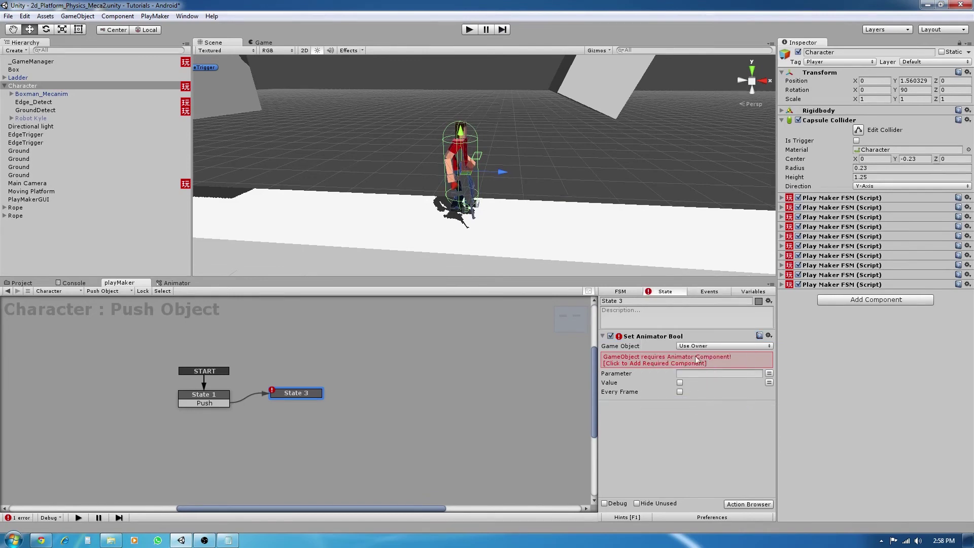
Make State 3's Set Animator Bool target a specified game object, using the mecanimChar variable
left_click(712, 347)
left_click(716, 368)
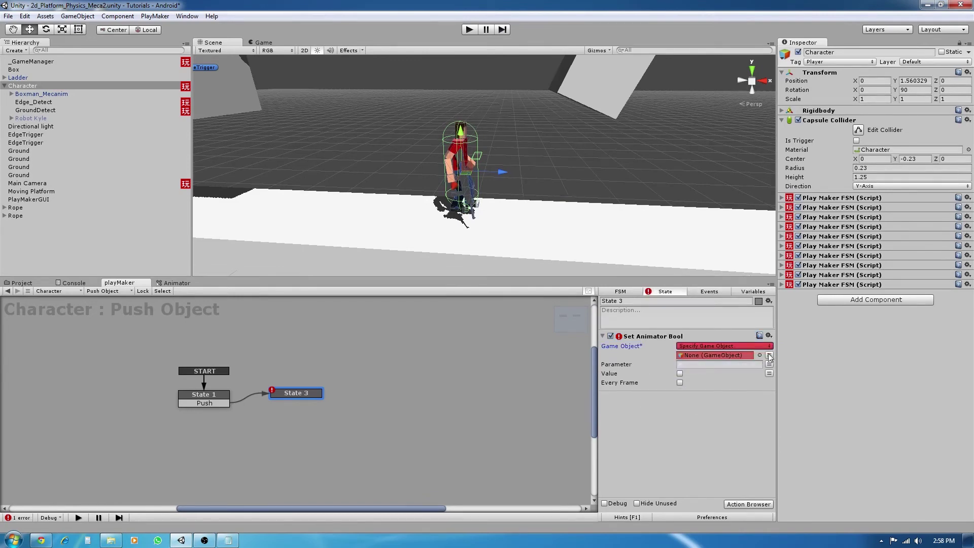
left_click(741, 355)
left_click(713, 378)
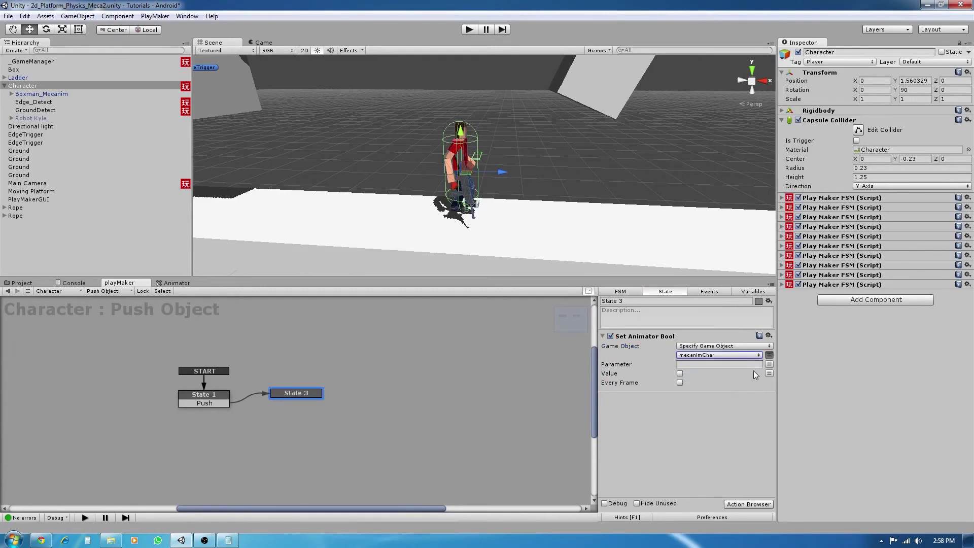
Copy the push parameter name from the Animator into State 3's Set Animator Bool parameter and set its value to true
left_click(729, 365)
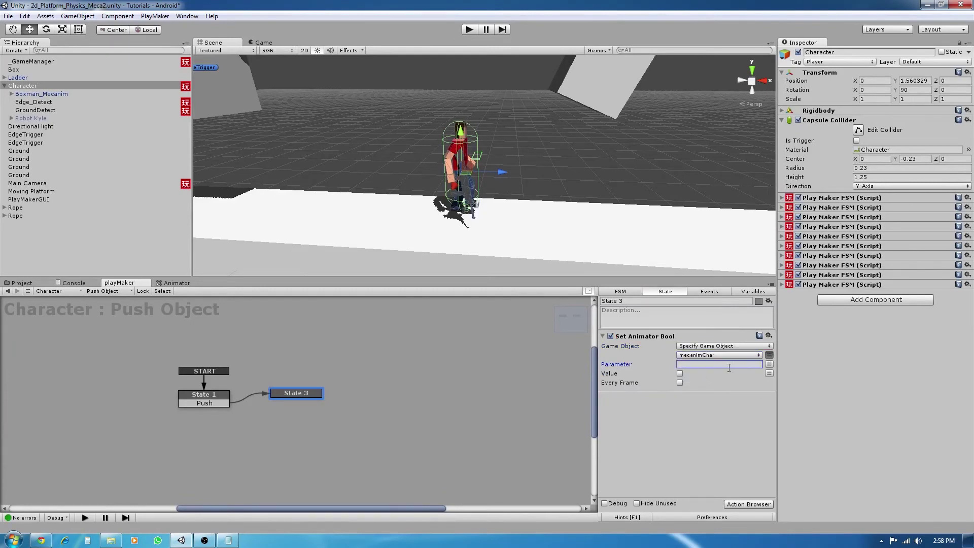
left_click(177, 283)
double_click(28, 508)
key("ctrl+c")
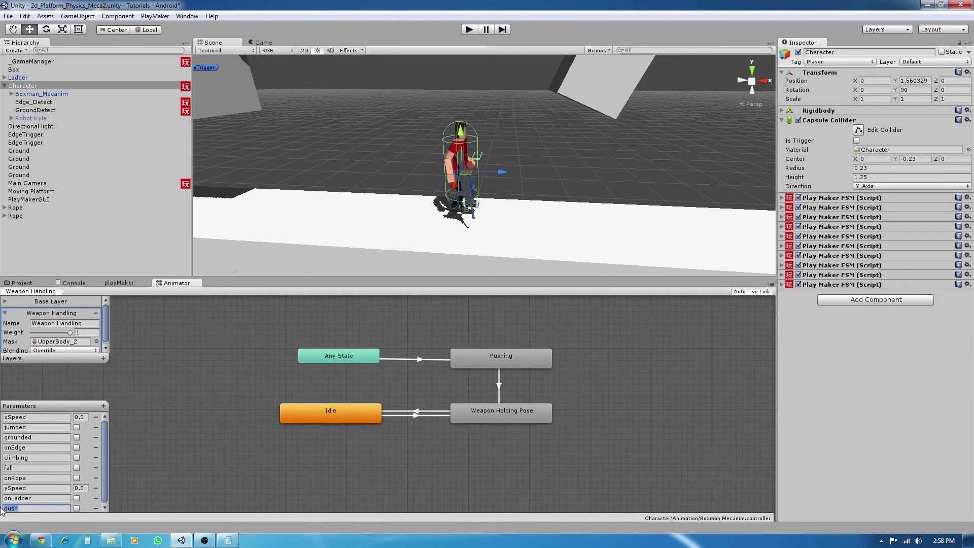
left_click(128, 286)
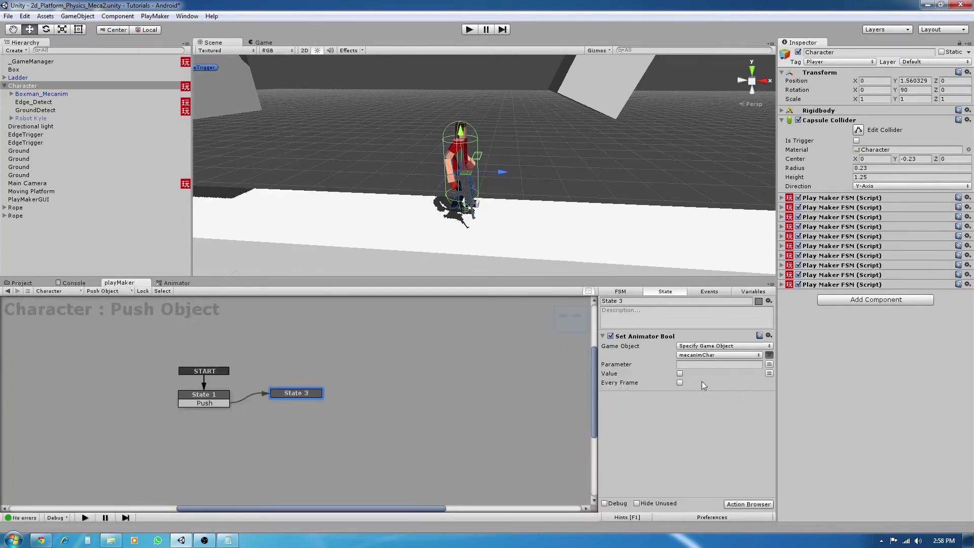
key("ctrl+v")
left_click(680, 374)
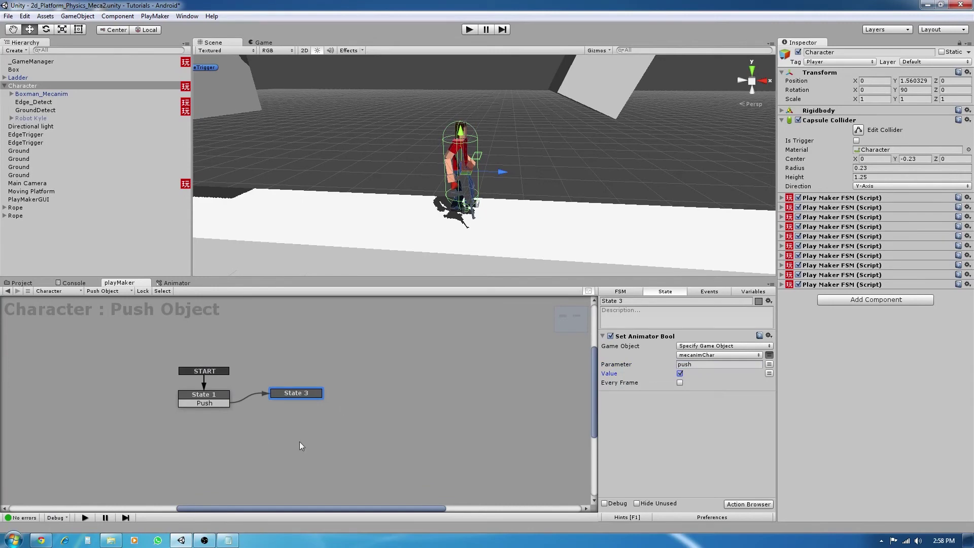
Add a FINISHED transition to State 3
right_click(305, 394)
mouse_move(350, 397)
left_click(431, 399)
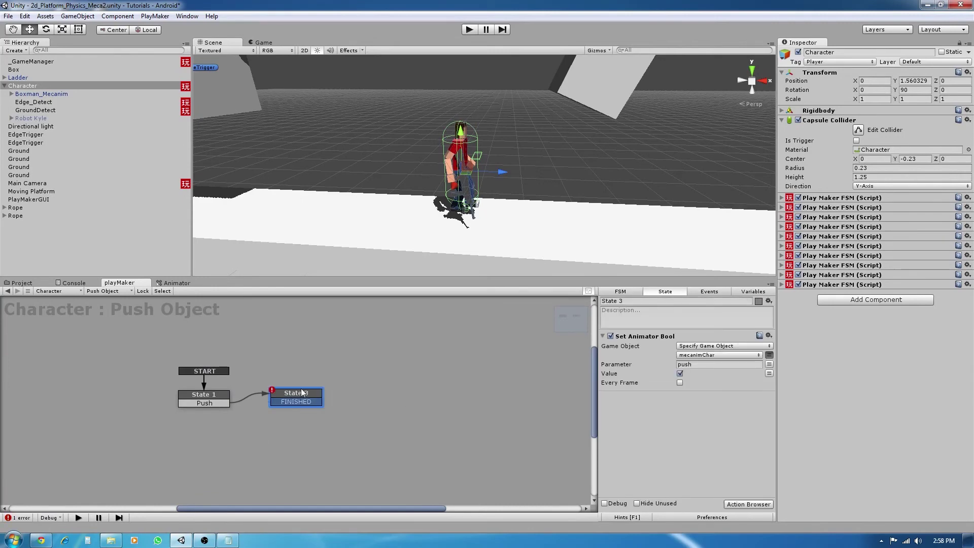
Copy State 1 and paste the duplicate beside State 3
right_click(344, 396)
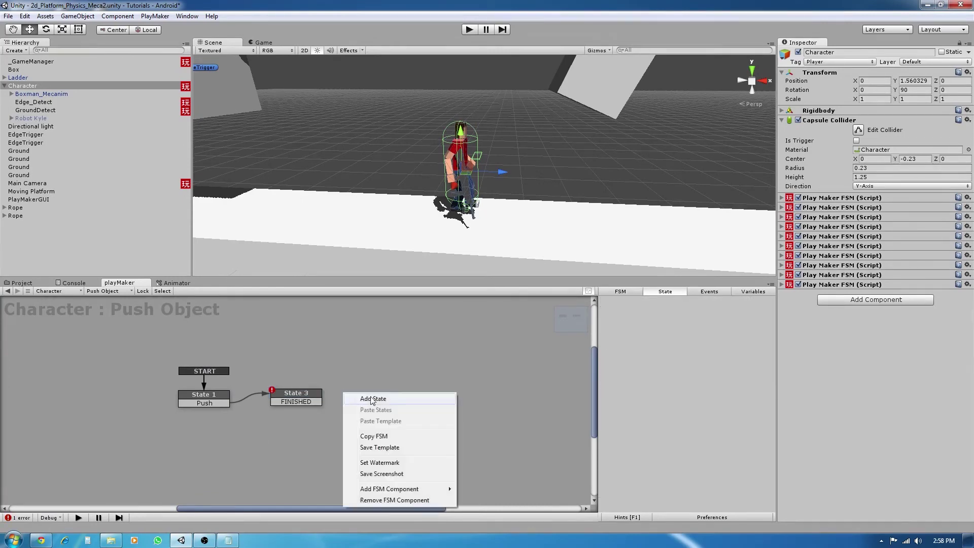
left_click(207, 398)
right_click(207, 398)
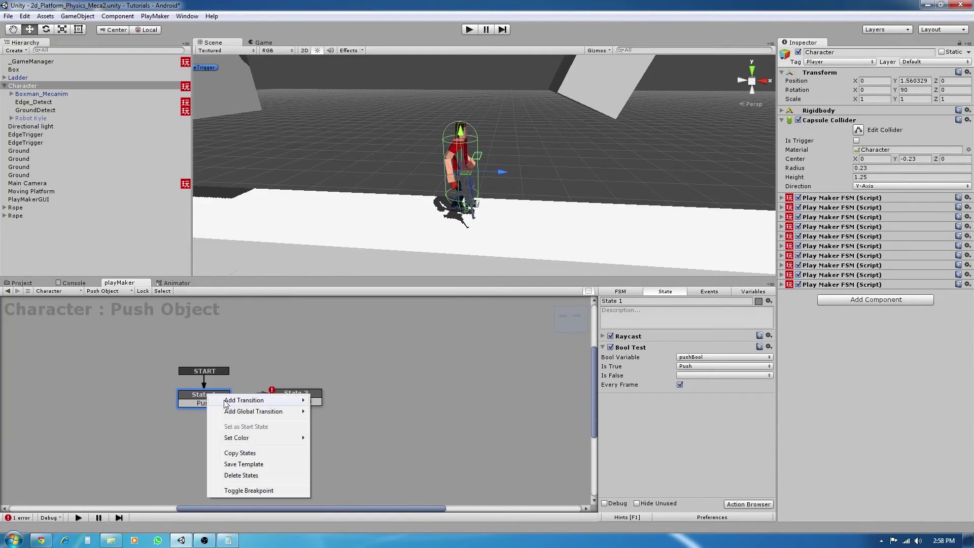
left_click(243, 453)
right_click(362, 392)
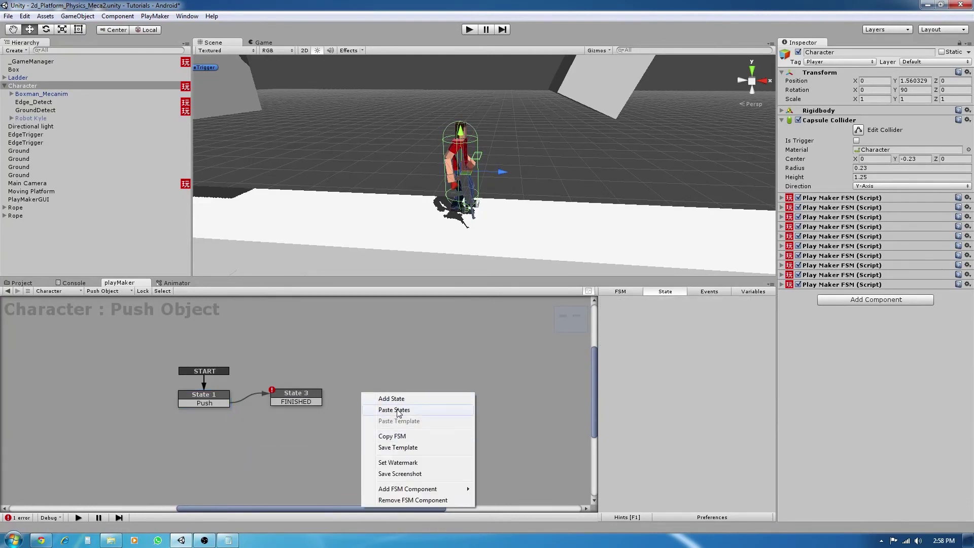
left_click(401, 411)
Align State 3 and State 2 in a row with State 1 and connect State 3's FINISHED transition to State 2
left_click(553, 290)
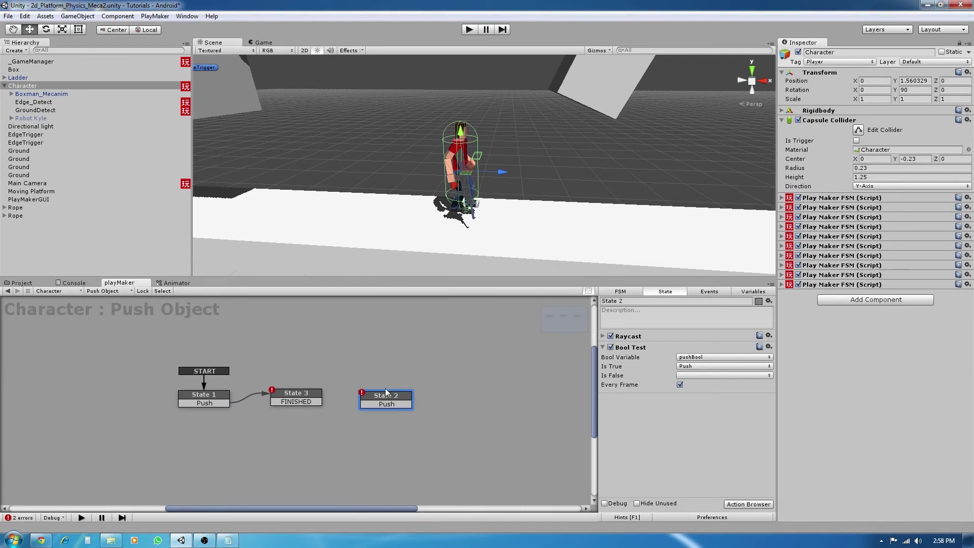
left_click_drag(377, 395, 376, 388)
left_click_drag(306, 392, 298, 396)
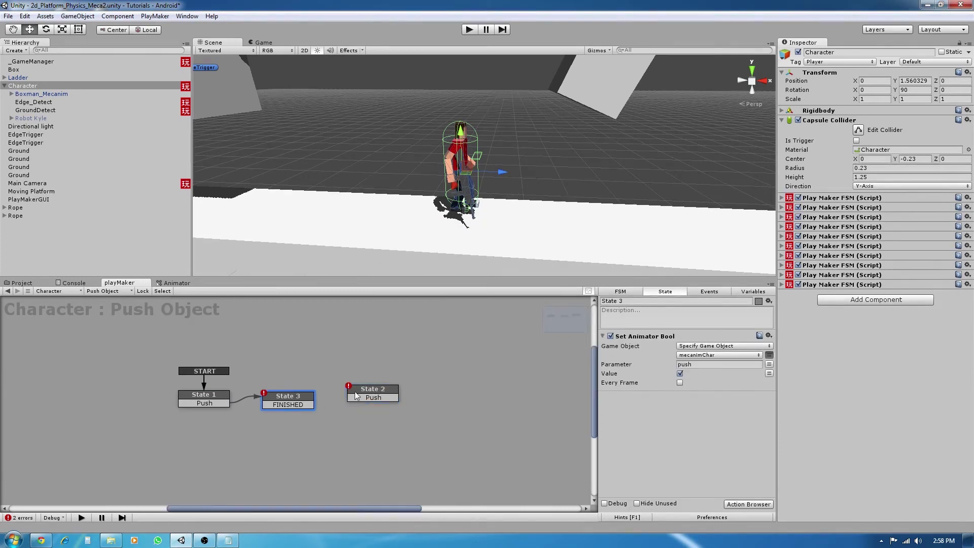
mouse_move(367, 393)
left_mouse_down()
mouse_move(305, 403)
mouse_move(370, 396)
left_mouse_up()
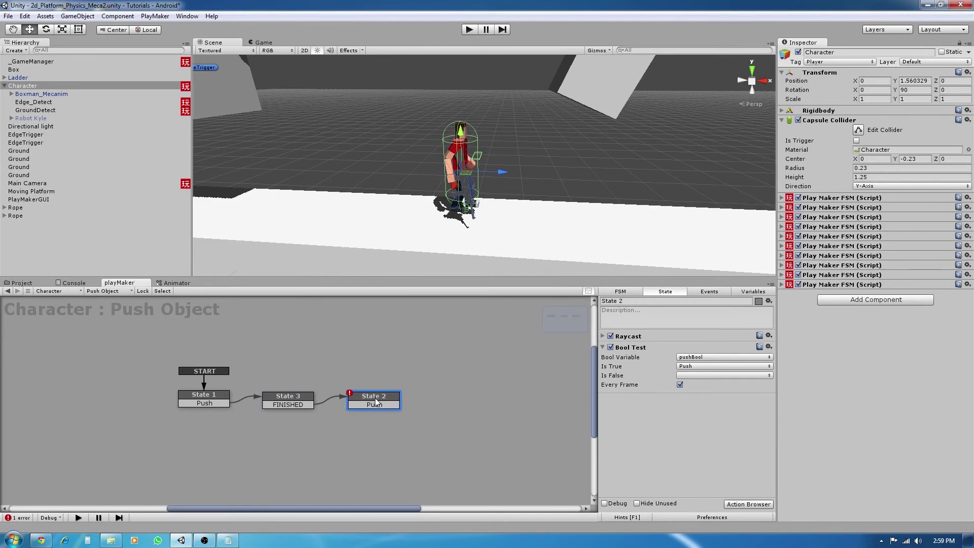
Set the Is True event of State 2's Bool Test to None
left_click(603, 336)
left_click(603, 336)
left_click(691, 367)
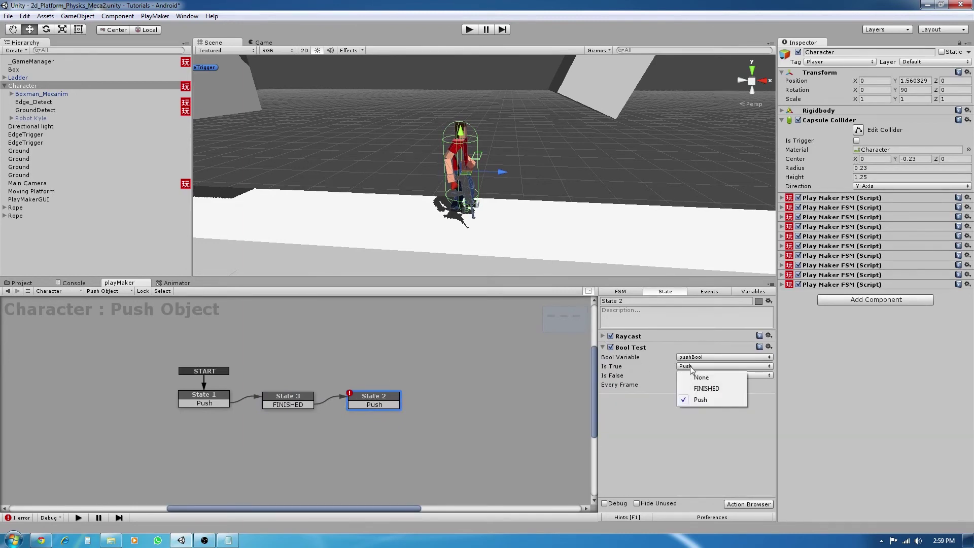
left_click(701, 378)
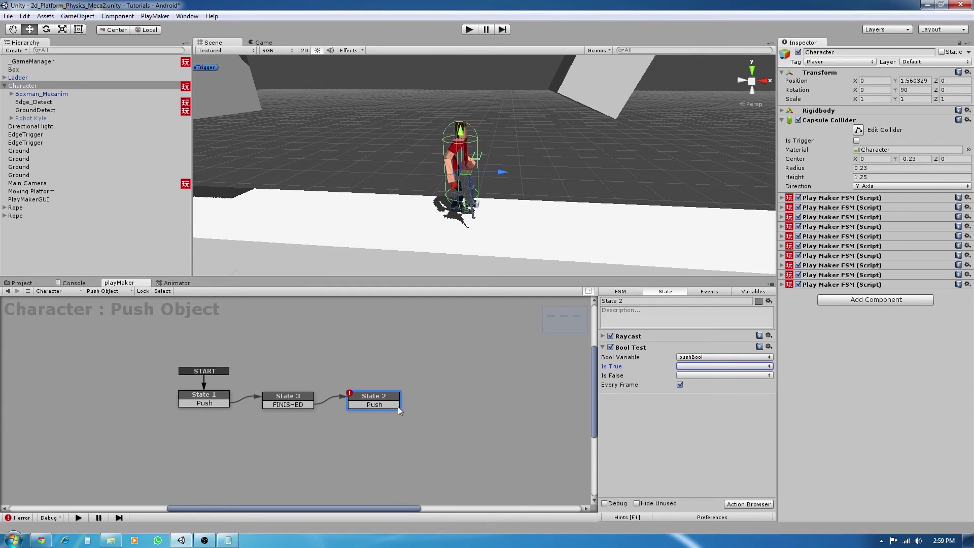
Change State 2's Push transition event to FINISHED and send FINISHED when its Bool Test is false
left_click(705, 375)
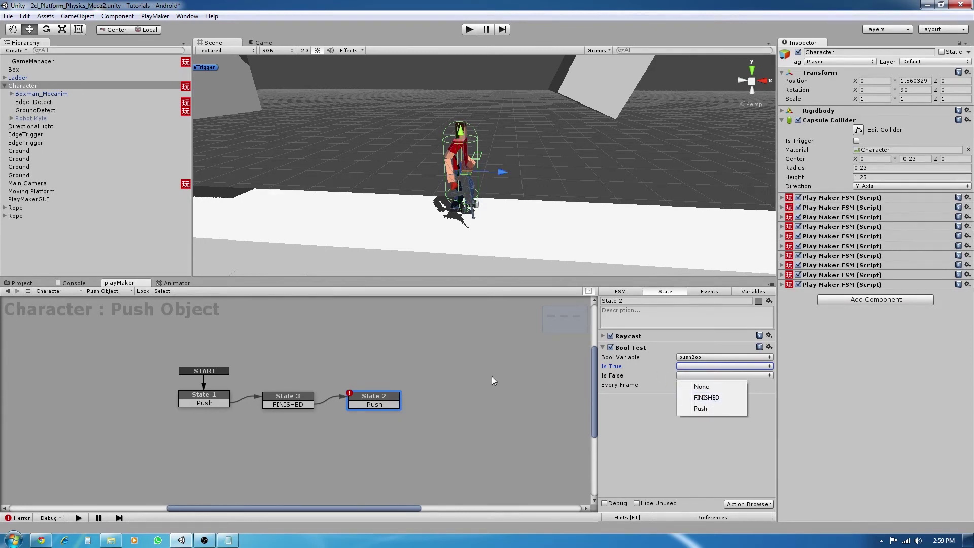
left_click(373, 405)
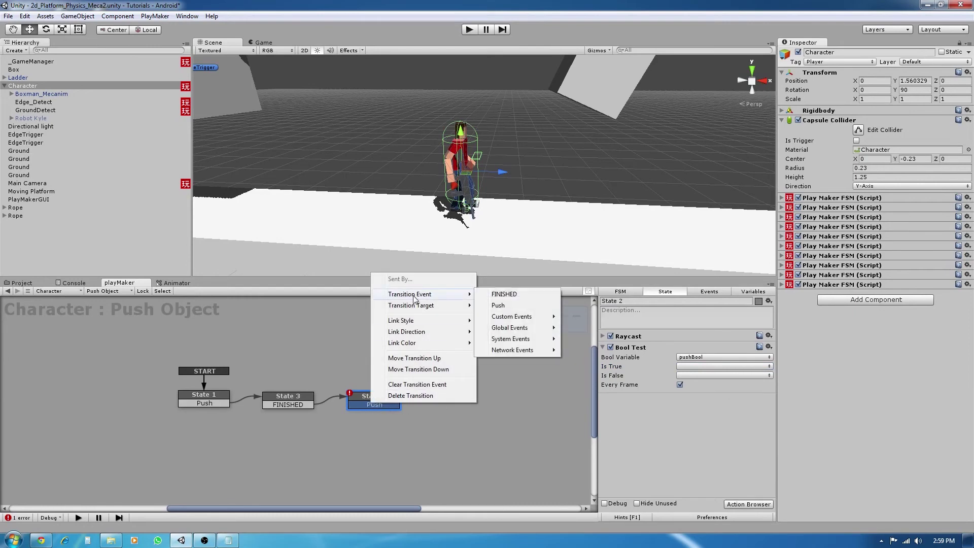
left_click(350, 447)
left_click(379, 409)
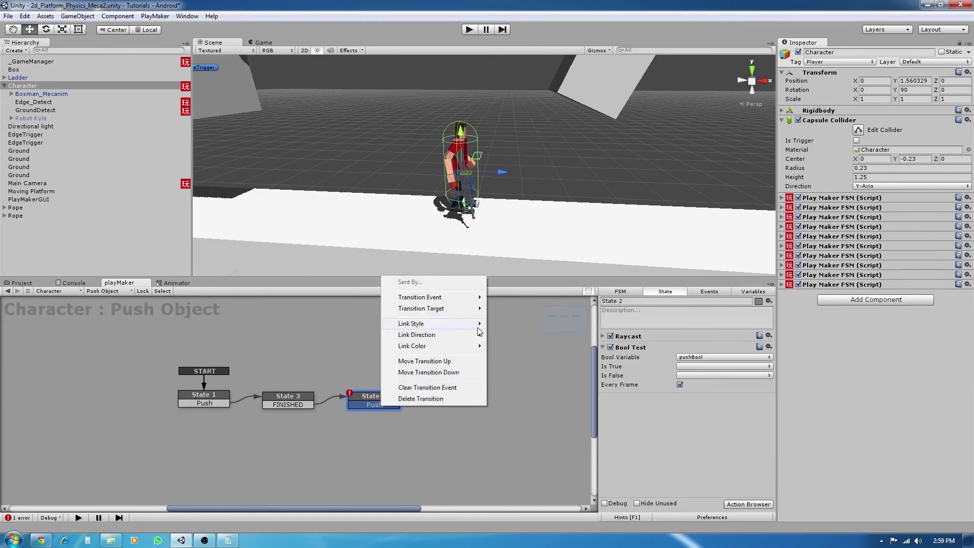
mouse_move(467, 303)
left_click(514, 297)
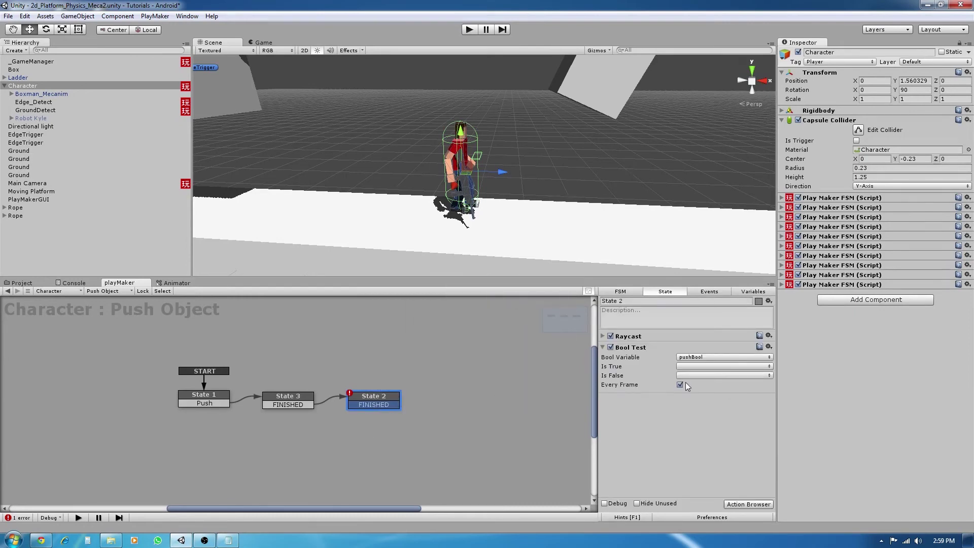
left_click(712, 376)
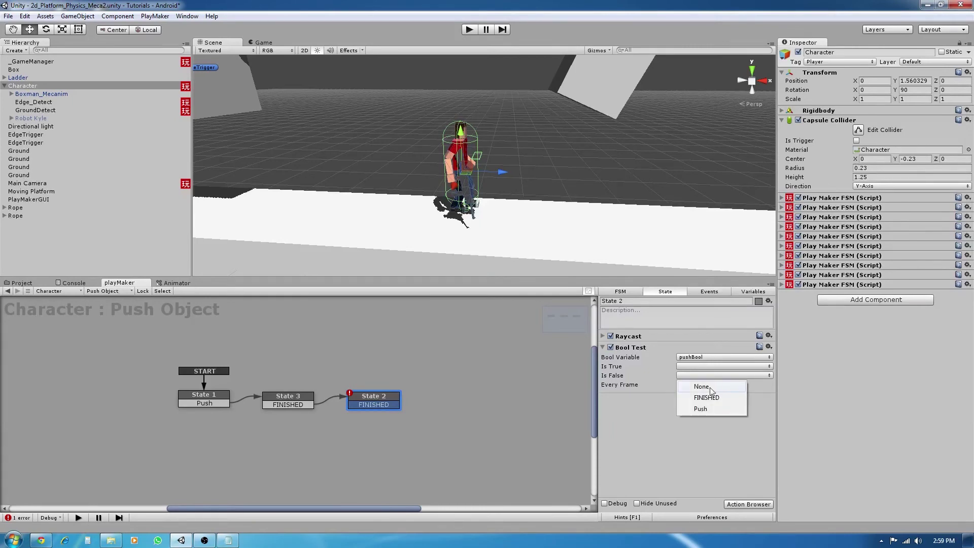
left_click(711, 397)
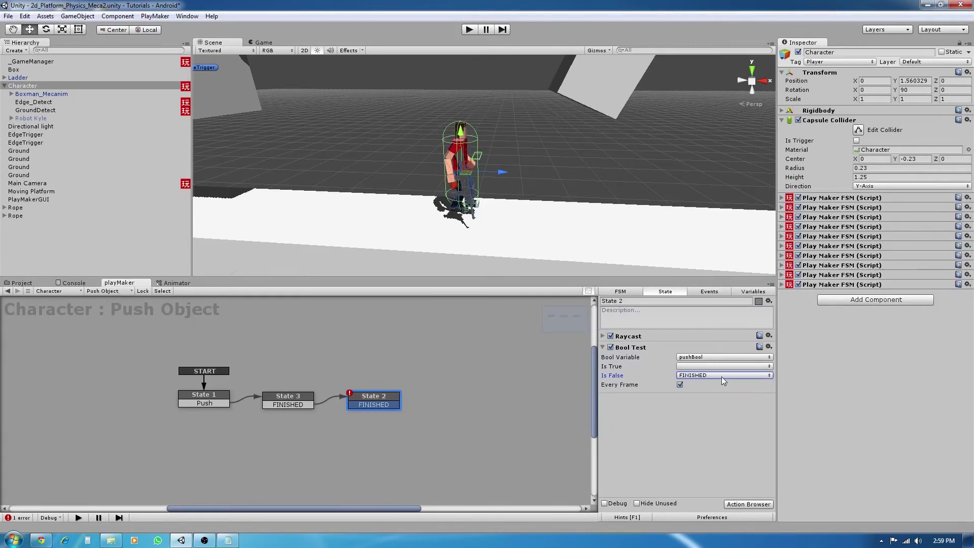
Add State 4 beside State 2 and connect State 2's FINISHED transition to it
right_click(431, 398)
left_click(459, 405)
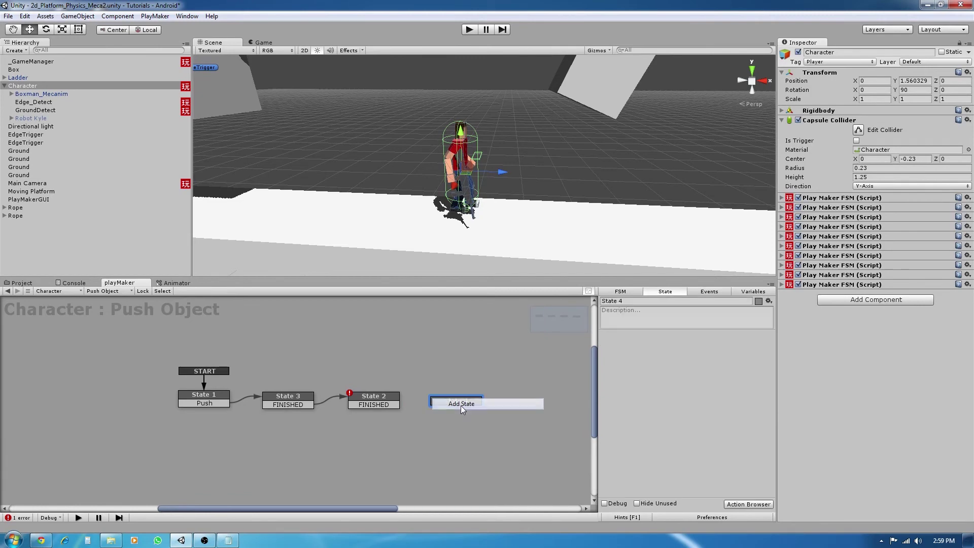
left_click_drag(370, 404, 426, 397)
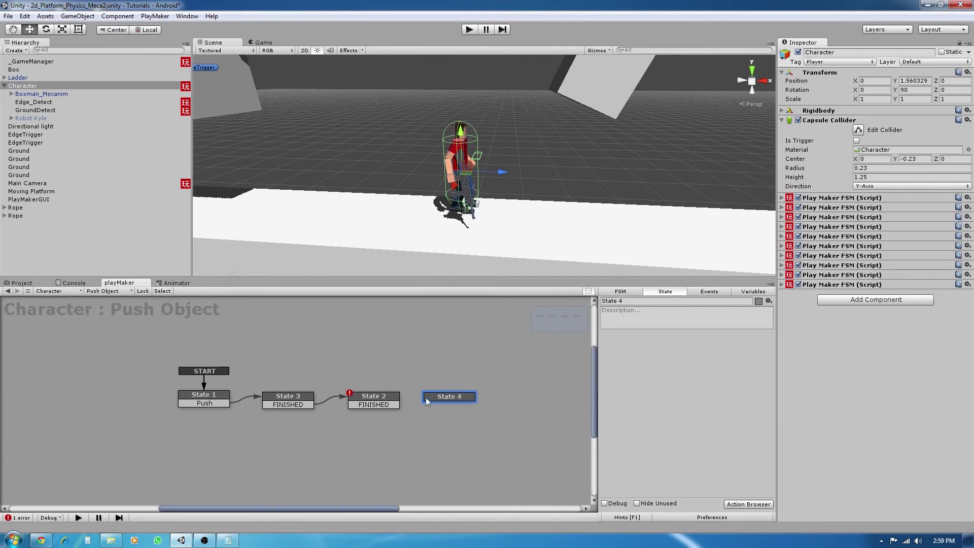
Copy State 3's Set Animator Bool action into State 4 and turn its push Value off
left_click(288, 398)
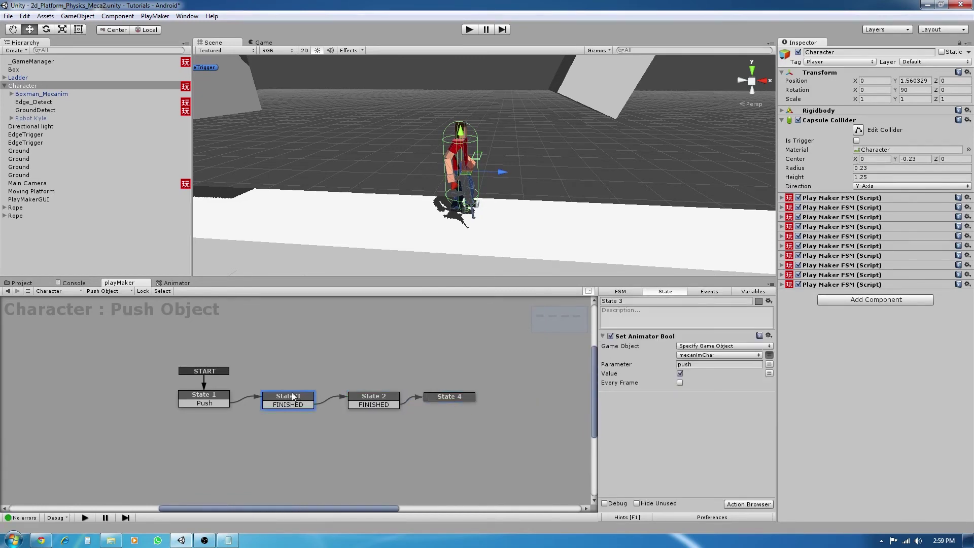
left_click(634, 337)
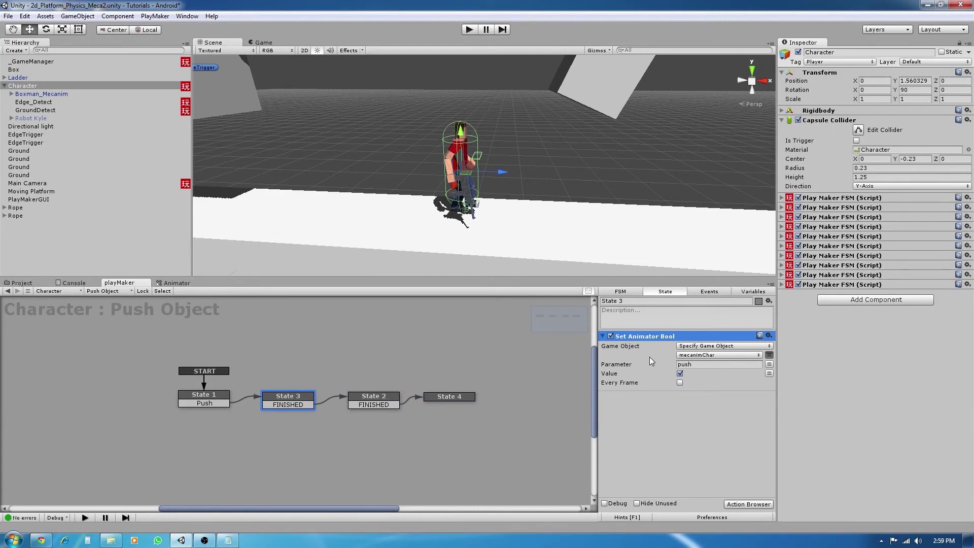
left_click(467, 397)
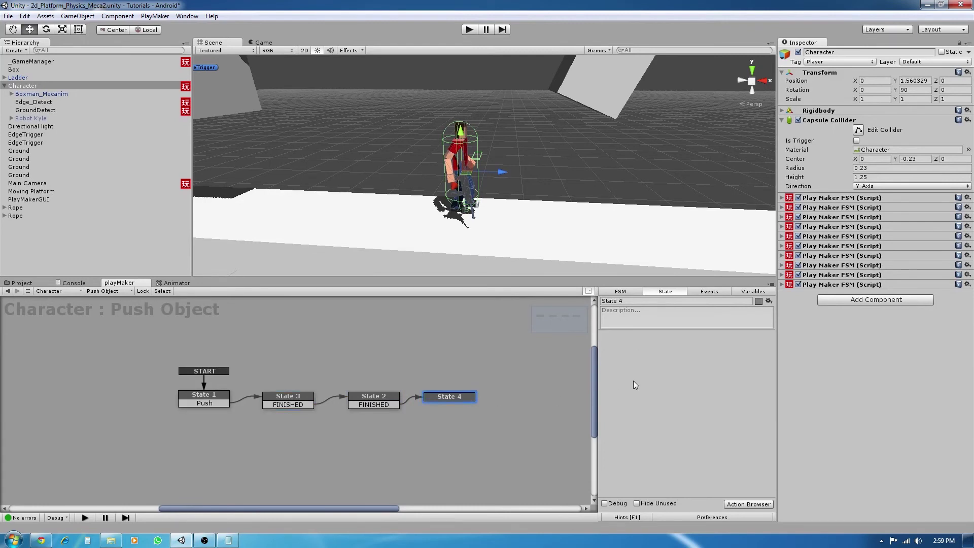
key("ctrl+v")
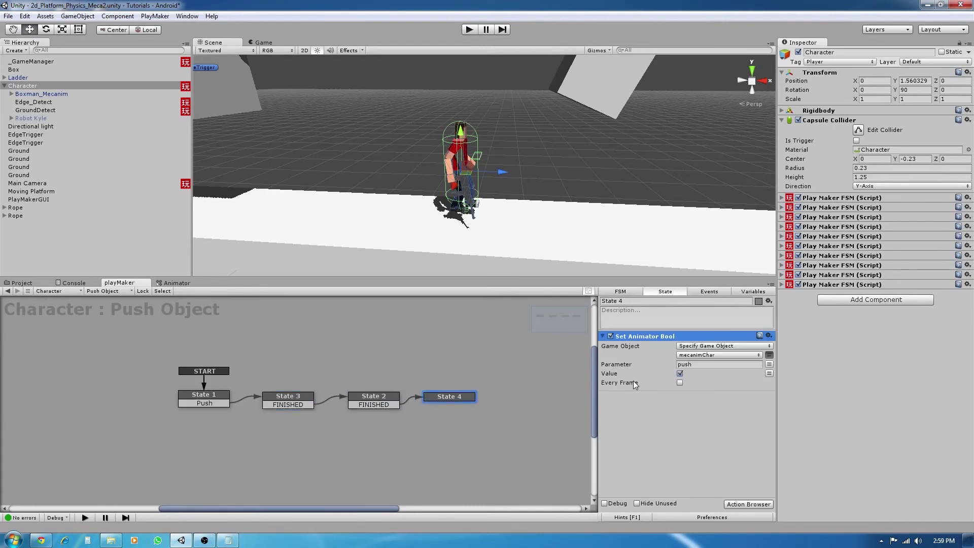
left_click(680, 373)
Add a FINISHED transition to State 4 and connect it back to State 1
right_click(444, 397)
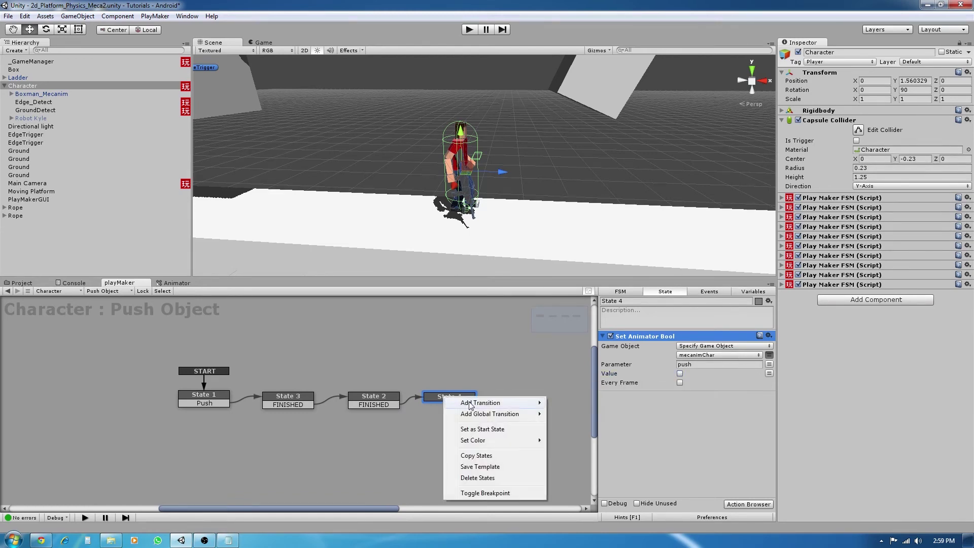
mouse_move(471, 404)
left_click(566, 403)
left_click_drag(470, 406, 211, 400)
Arrange the states in a loop, with State 3 below State 1, State 2 beside State 3 and State 4 above State 2
left_click_drag(283, 397, 205, 445)
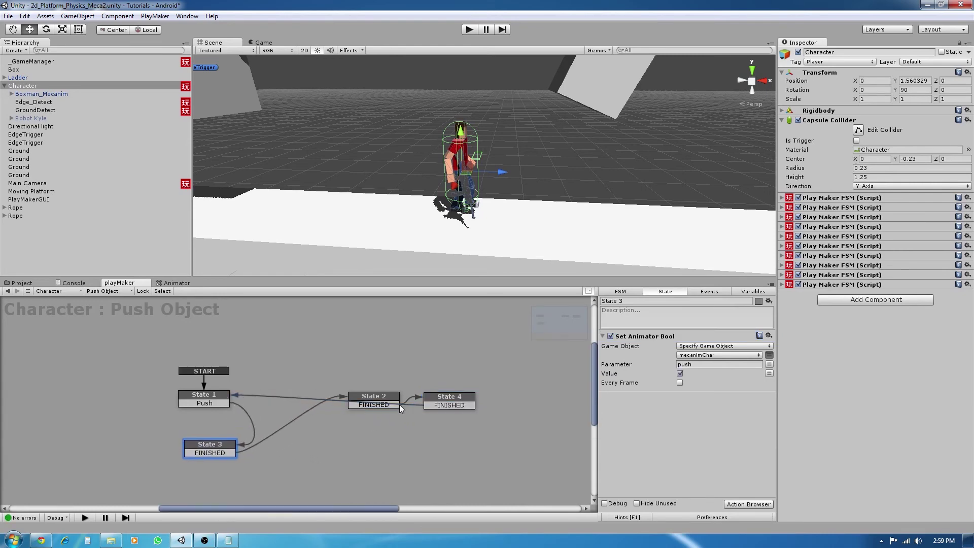
left_click_drag(376, 397, 310, 454)
left_click_drag(441, 400, 308, 404)
middle_click_drag(308, 421, 383, 377)
left_click_drag(298, 404, 289, 407)
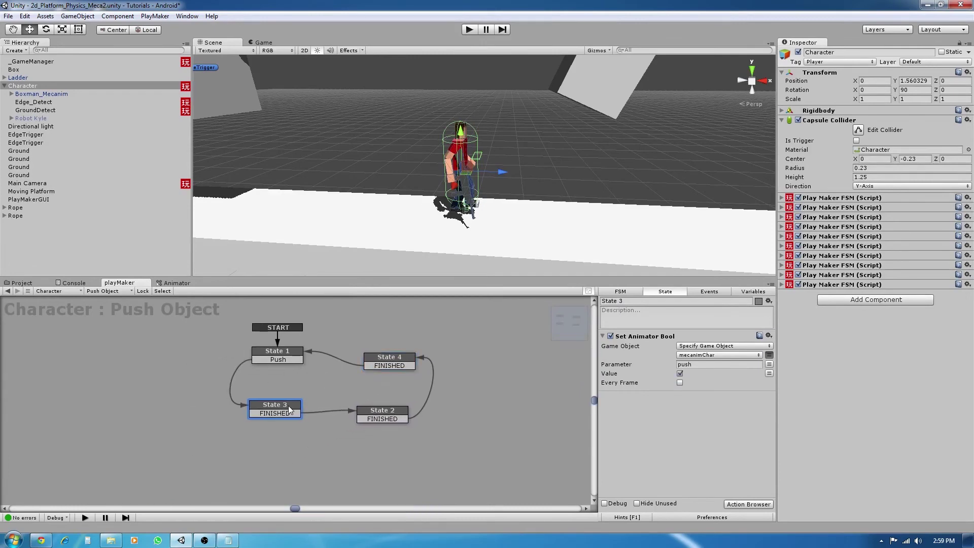
Rename State 1 as Raycast Test
left_click(278, 355)
middle_click_drag(340, 376, 350, 395)
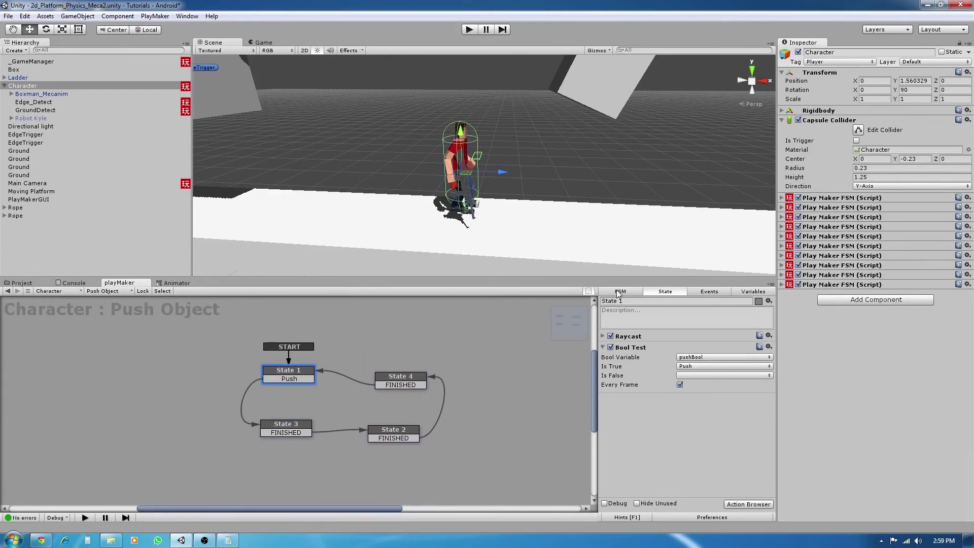
left_click(634, 303)
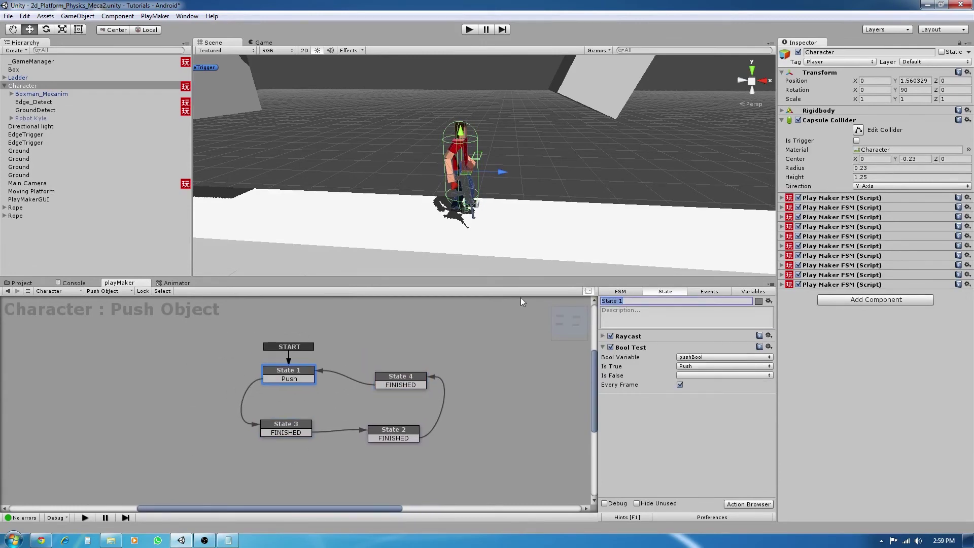
type("Raycast T")
type("est")
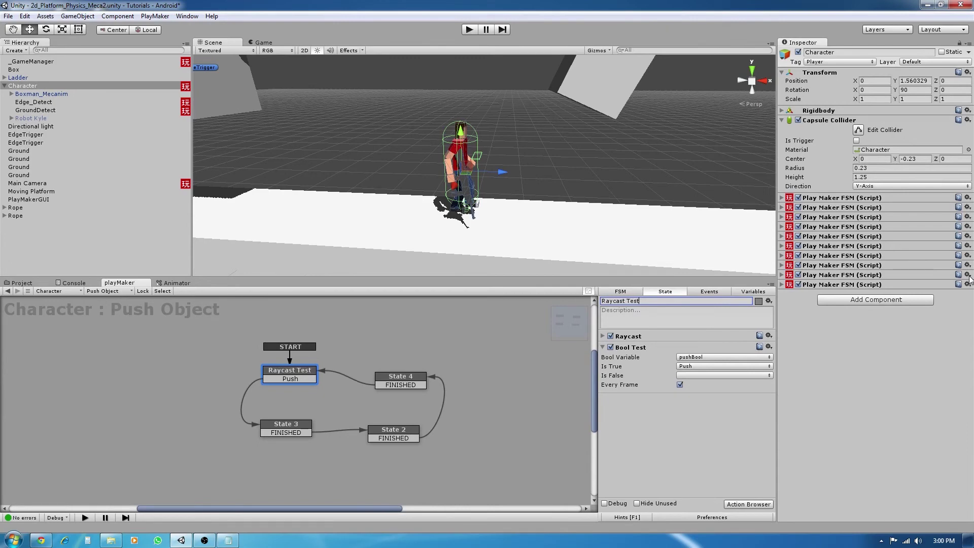
Reuse the copied Raycast Test name to rename State 2 as Raycast Test (false)
left_click_drag(650, 303, 564, 301)
left_click(650, 303)
left_click_drag(645, 303, 524, 304)
key("ctrl+c")
left_click(408, 432)
left_click_drag(640, 304, 516, 303)
key("ctrl+v")
type("(fals")
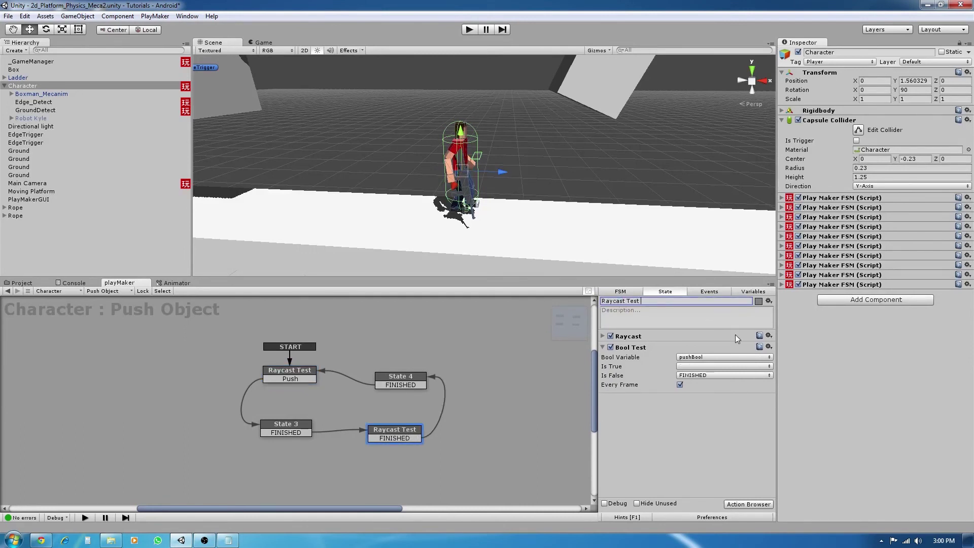
type("e)")
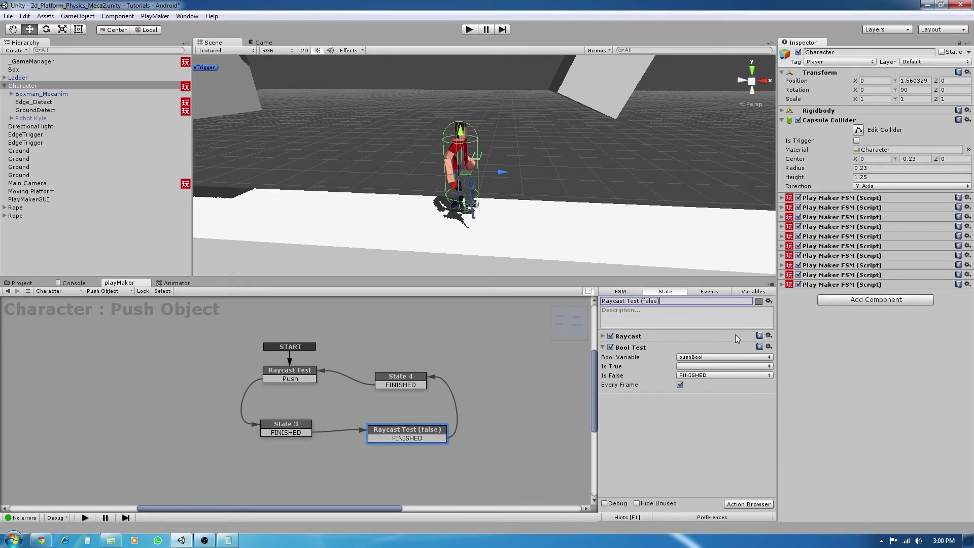
Rename State 3 as set push
left_click(295, 371)
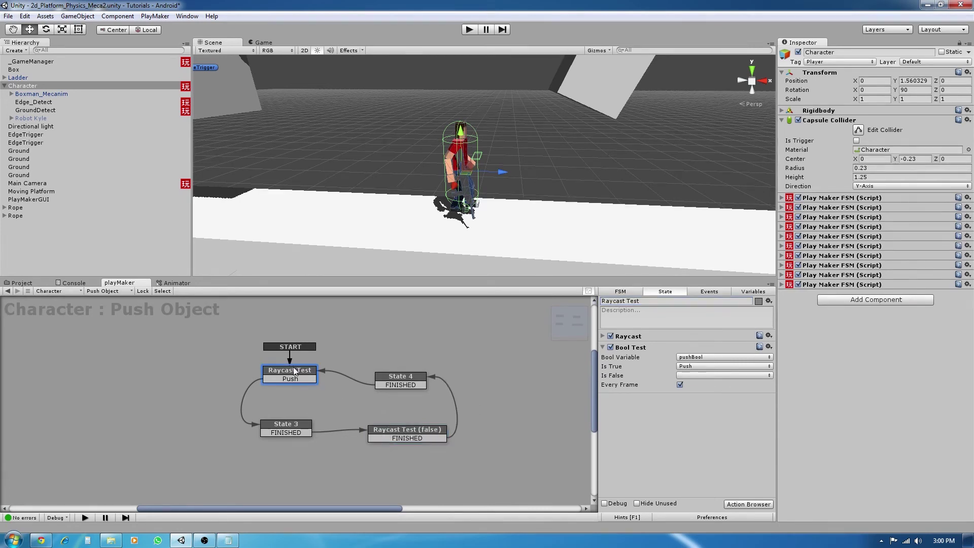
left_click(289, 433)
left_click(615, 301)
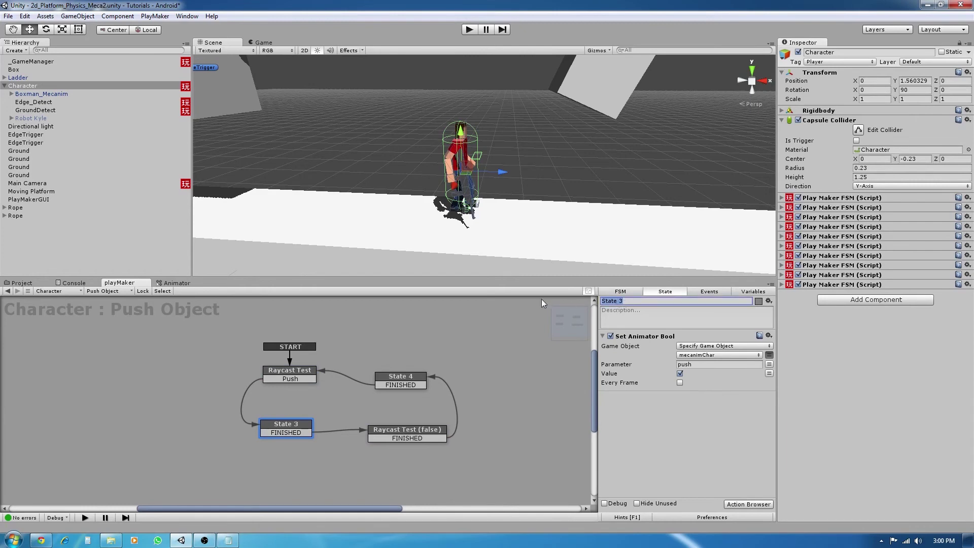
type("set push")
Rename State 4 as release push and reselect the Raycast Test state
left_click(392, 382)
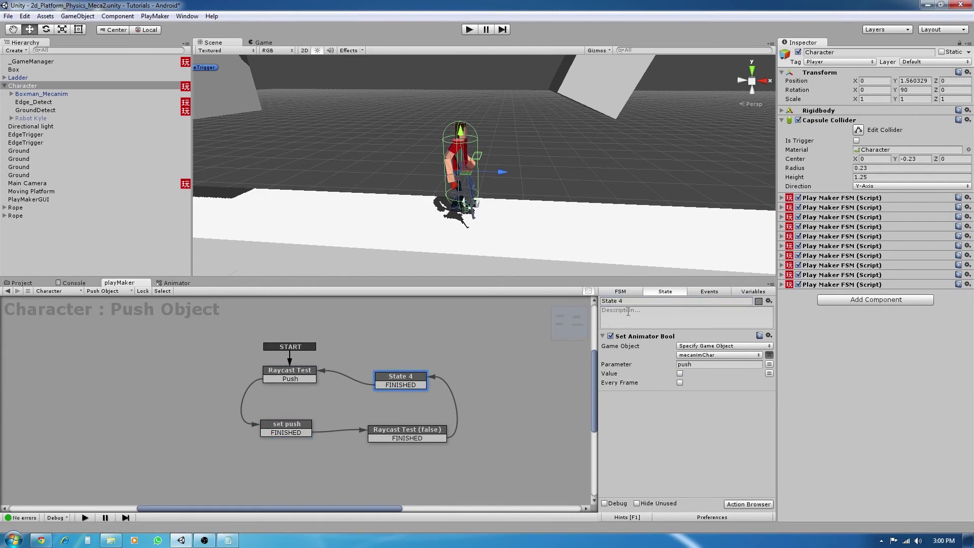
left_click(639, 301)
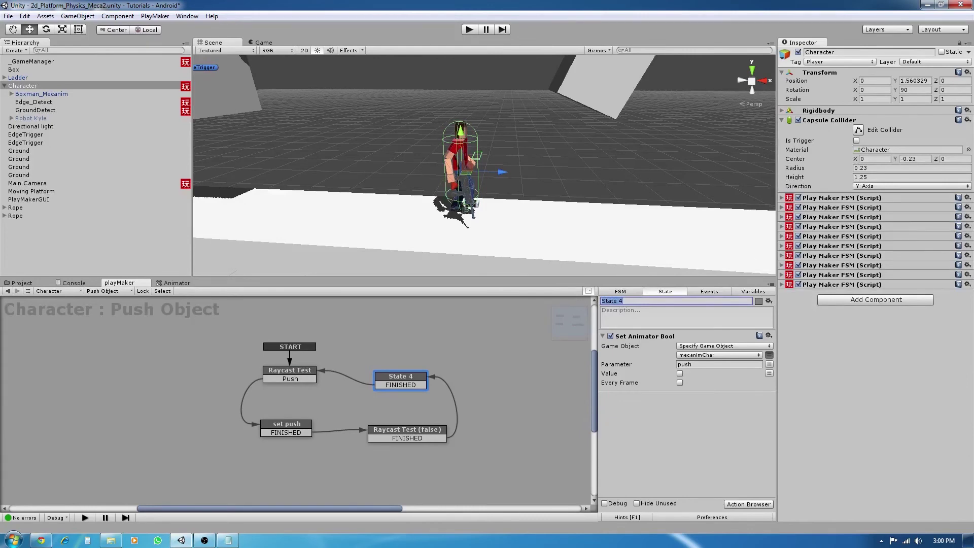
type("relase")
key("BackSpace")
type("ase push")
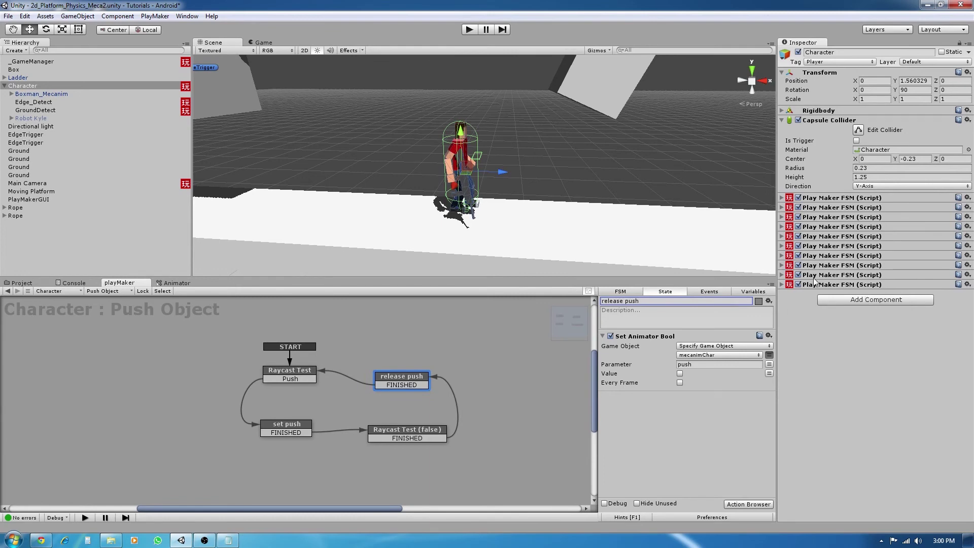
left_click(418, 379)
left_click(306, 370)
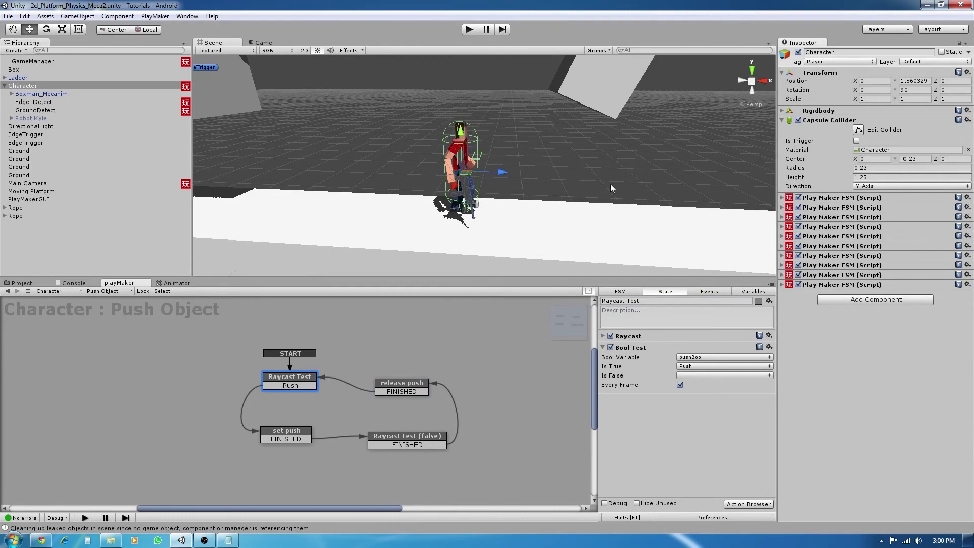
Playtest the scene by walking the character towards and away from the box, and stop play mode
left_click(469, 30)
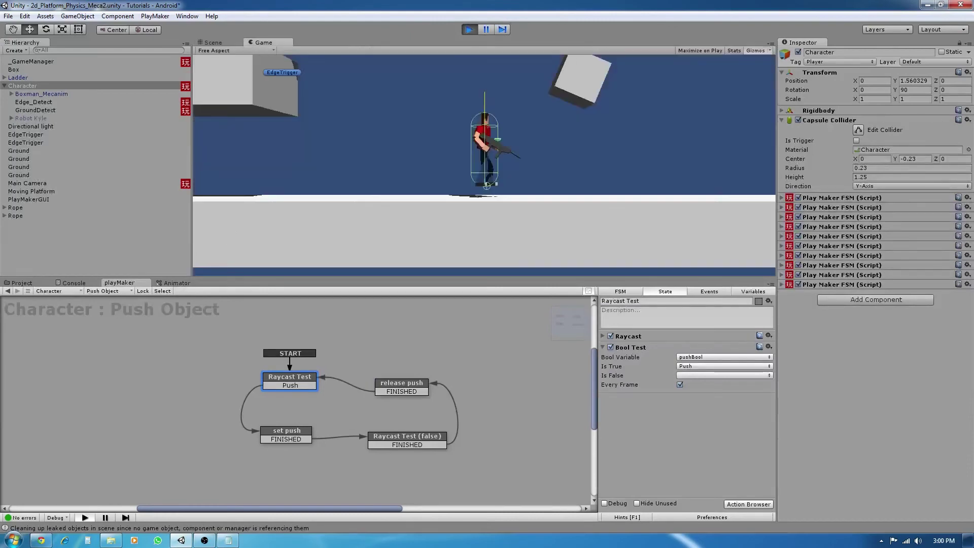
key("Right")
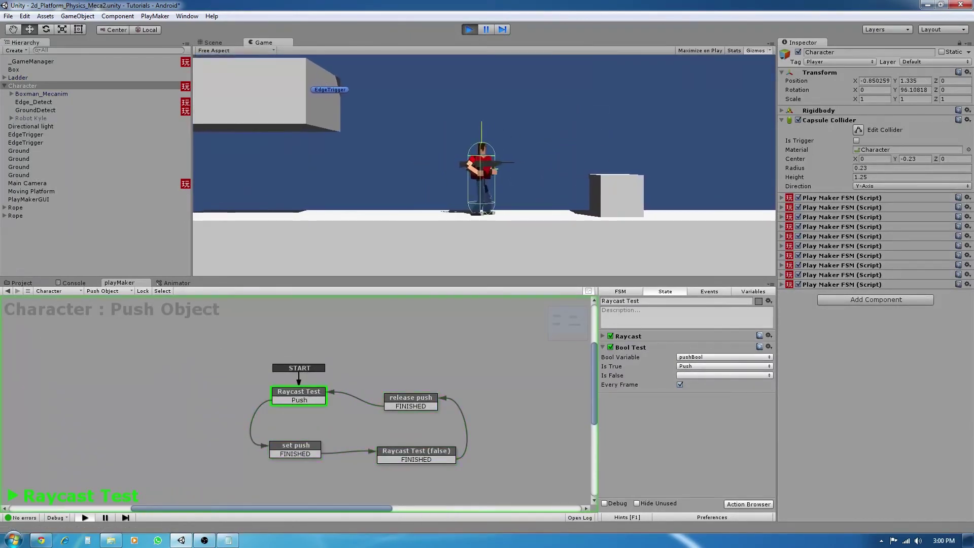
key("Left")
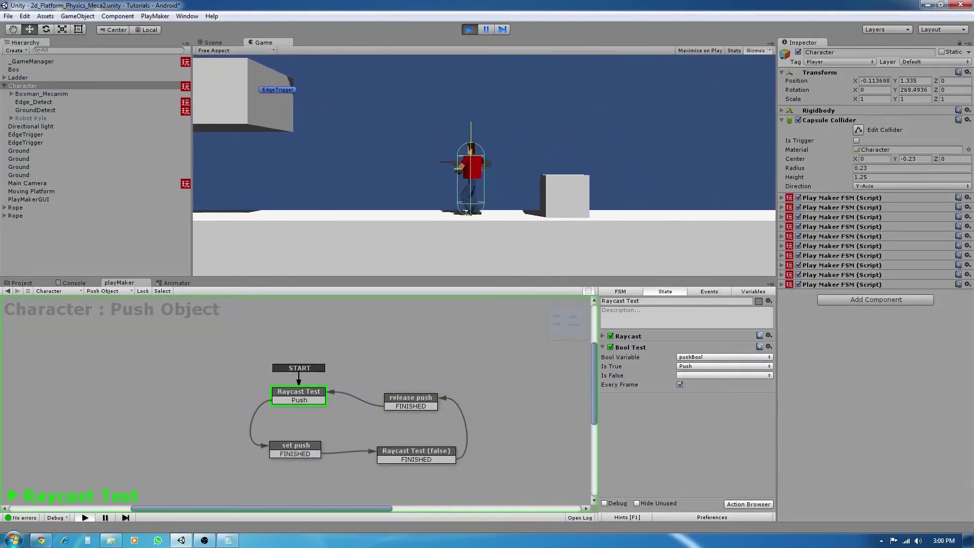
key("Right")
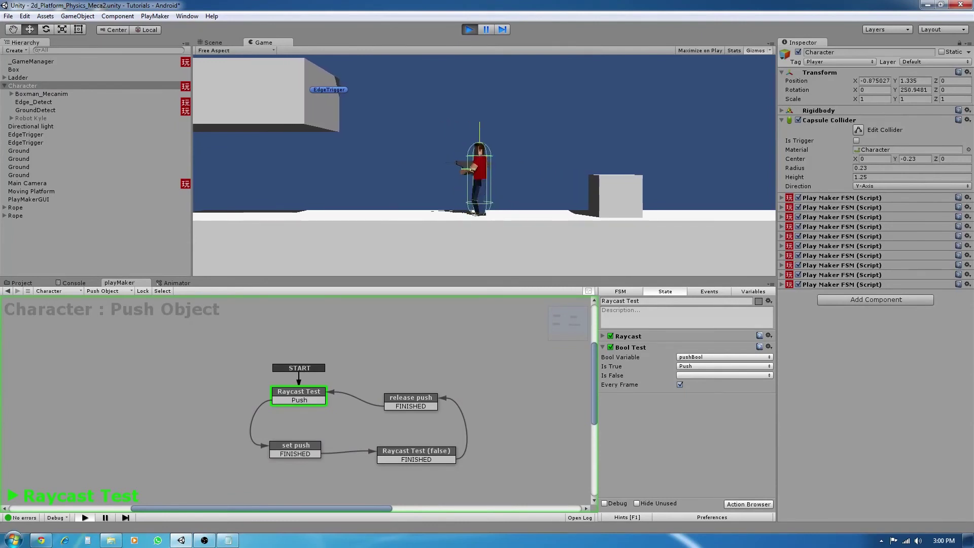
key("Left")
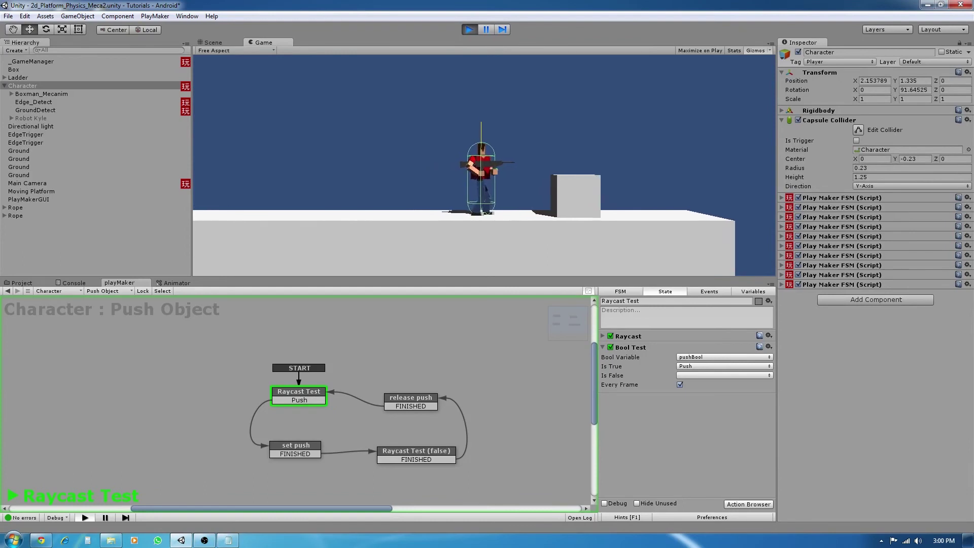
left_click(468, 30)
Set the Box's scale to 1 on X, Y and Z and frame it in the Scene view
left_click(581, 82)
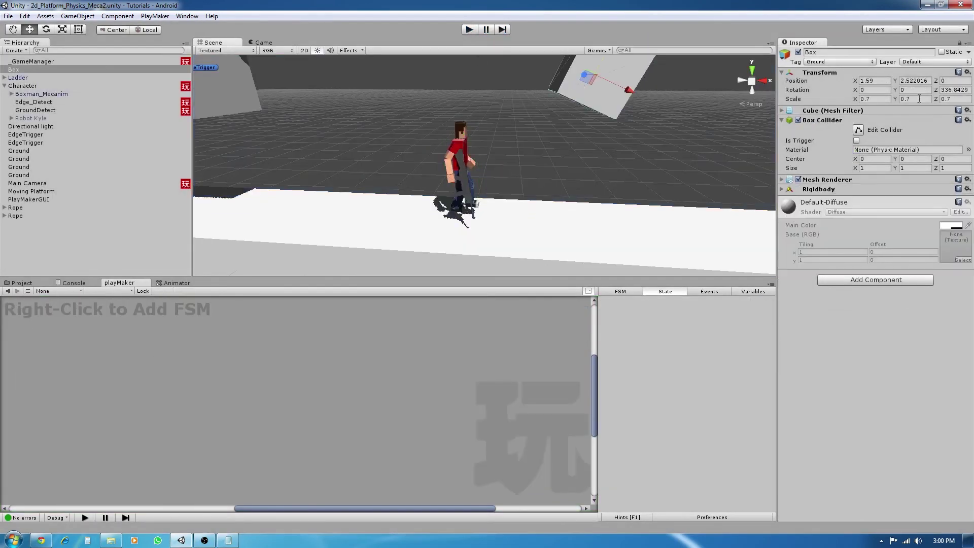
left_click(877, 98)
type("1")
key("Tab")
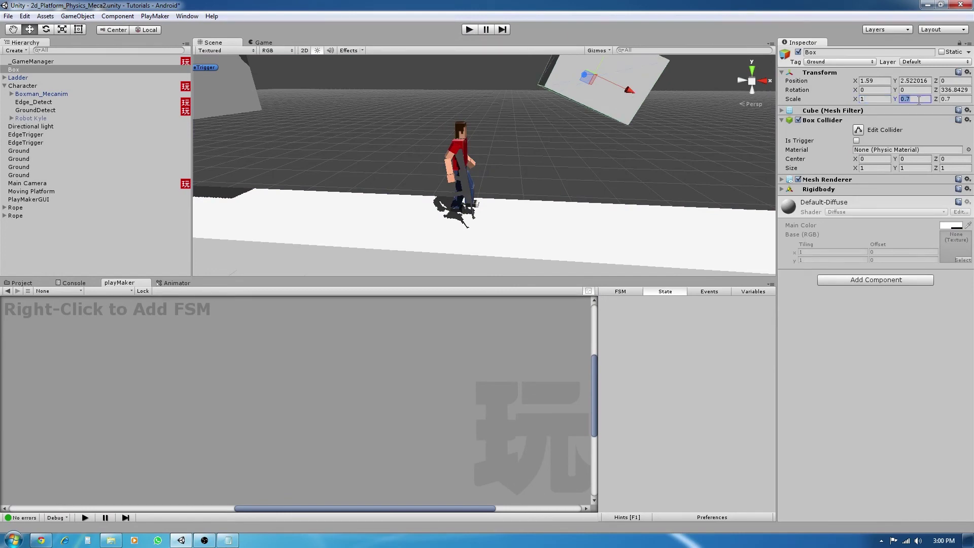
type("1")
key("Tab")
type("1")
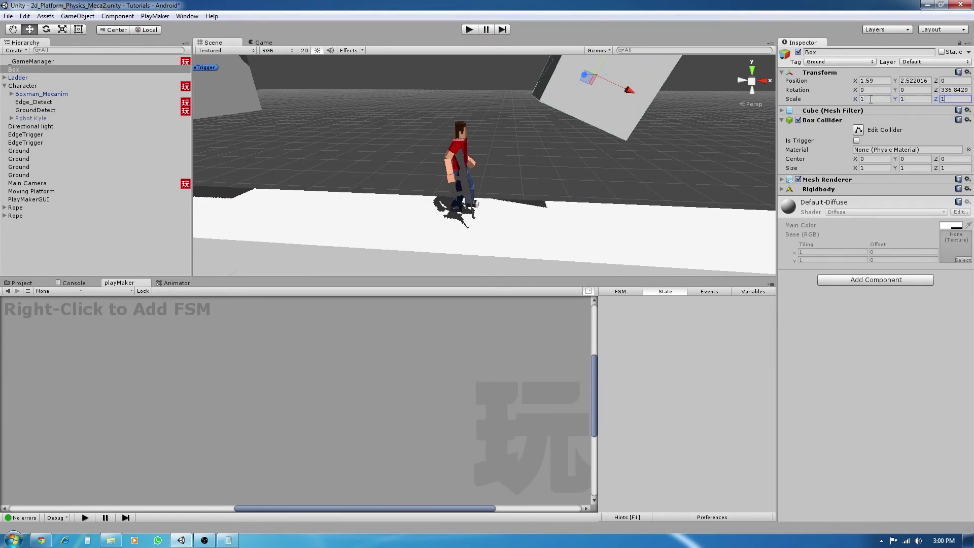
left_click(567, 89)
key("f")
Playtest the enlarged box by pushing it with the character and backing away from it
left_click(475, 30)
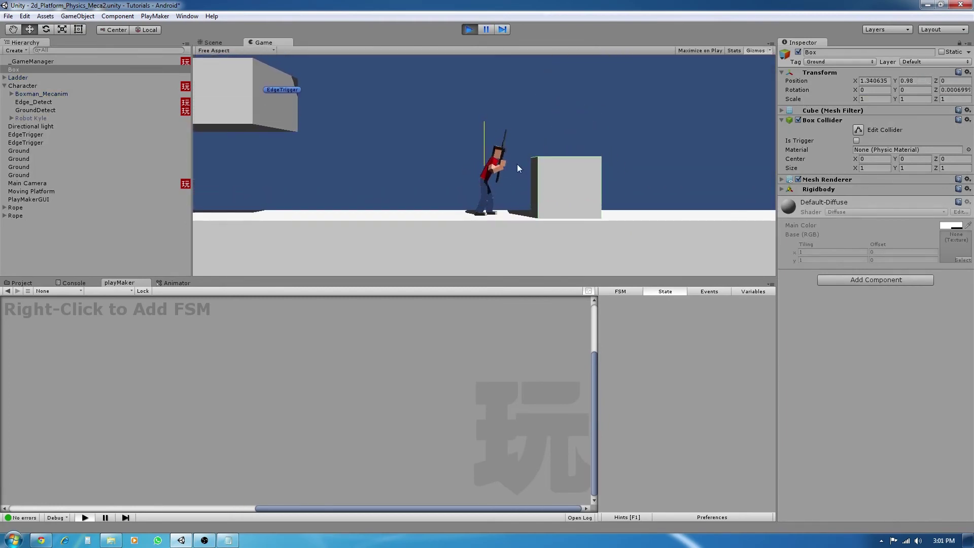
key("Left")
key("Left")
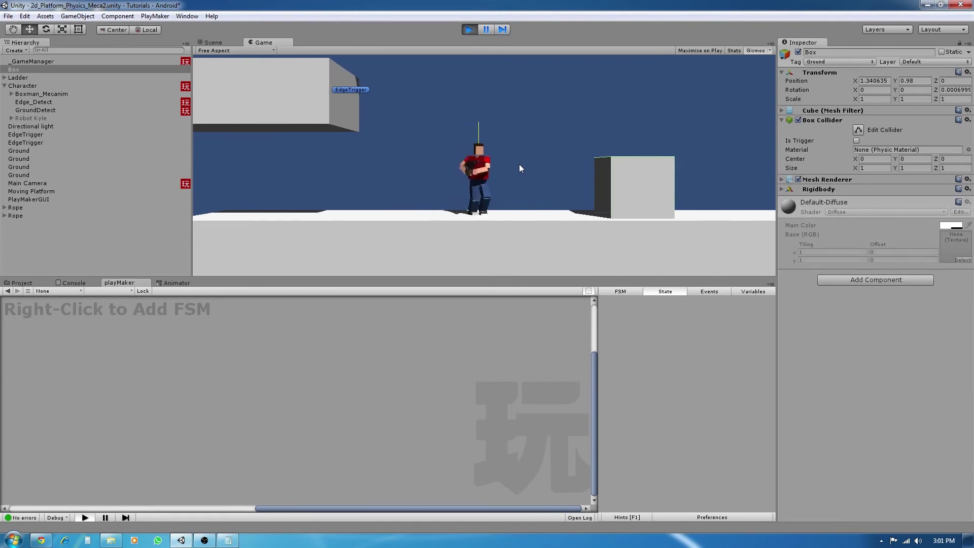
key("Right")
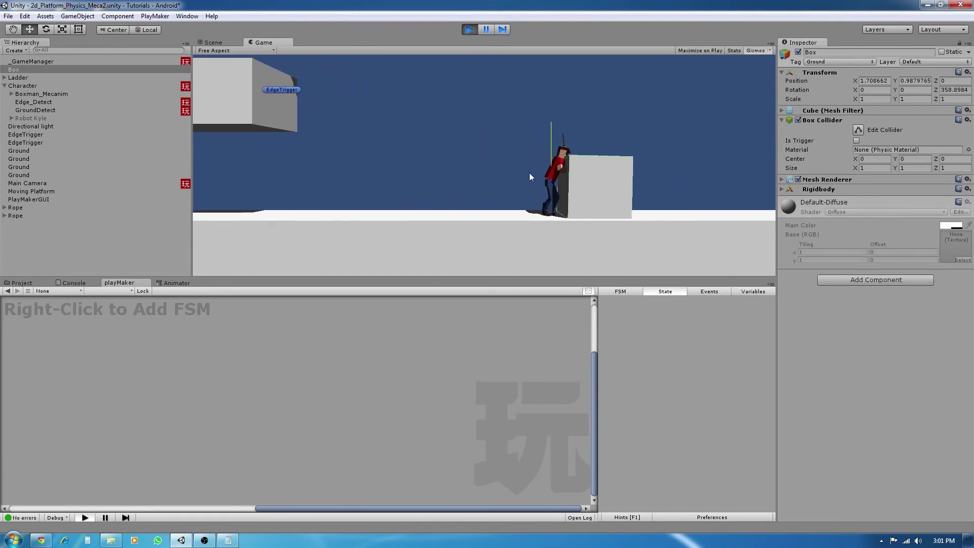
key("Left")
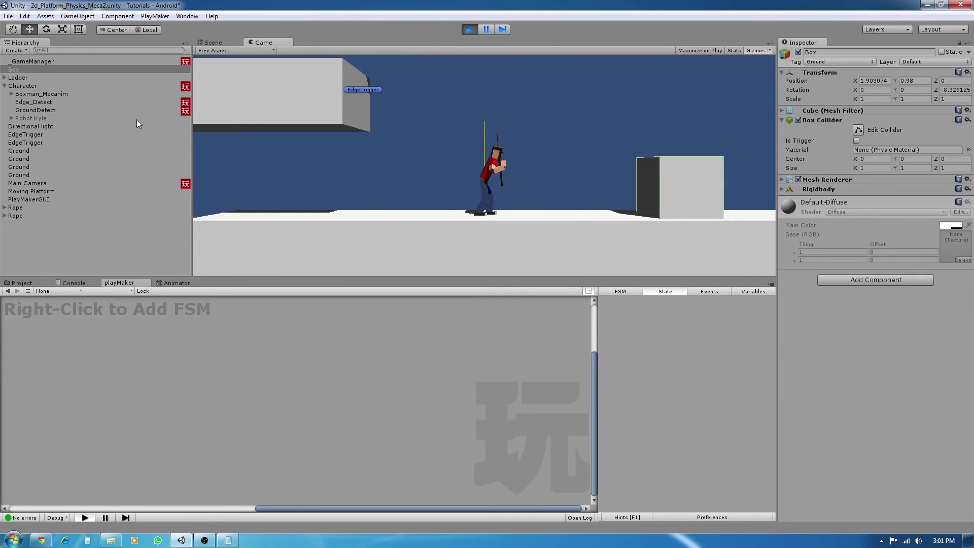
Inspect the Character's active Push Object state during play and restart the playtest
left_click(28, 86)
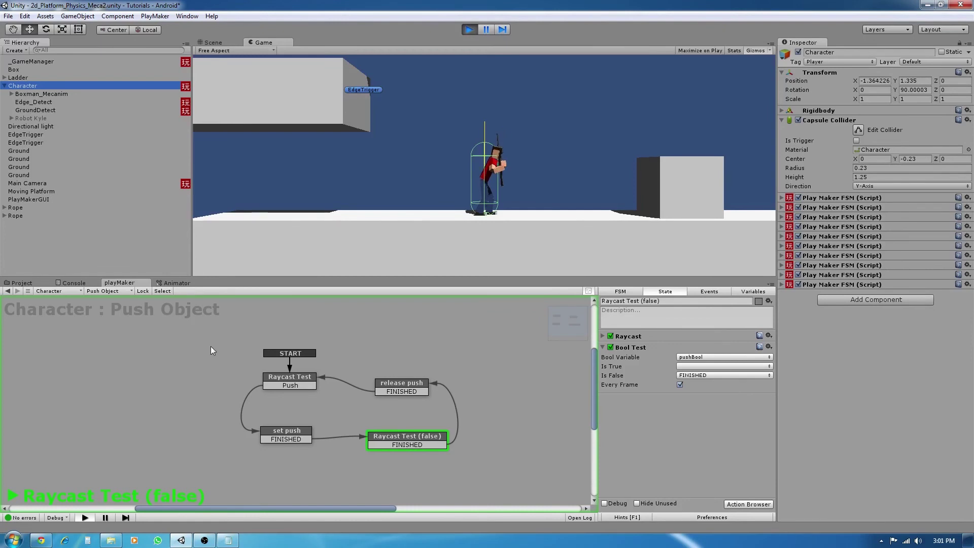
left_click(470, 30)
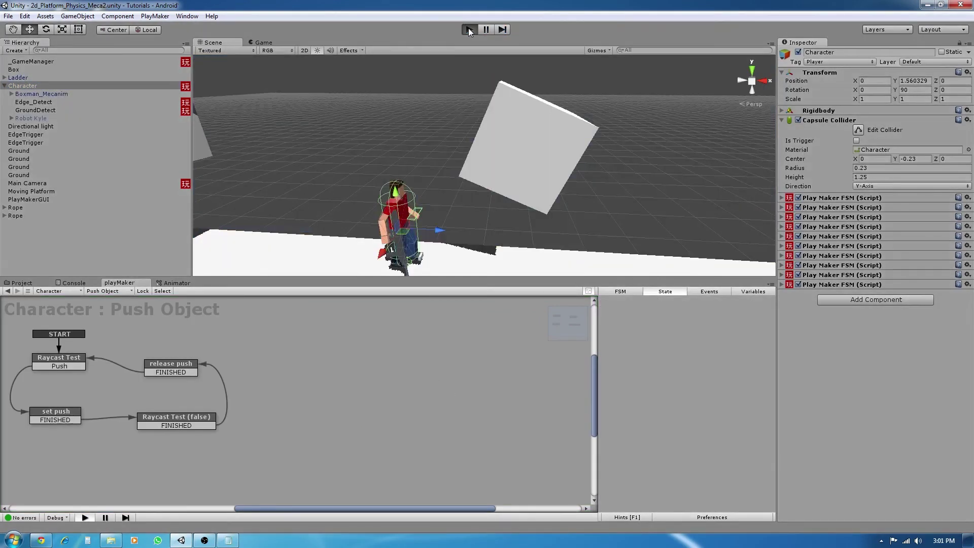
left_click(469, 29)
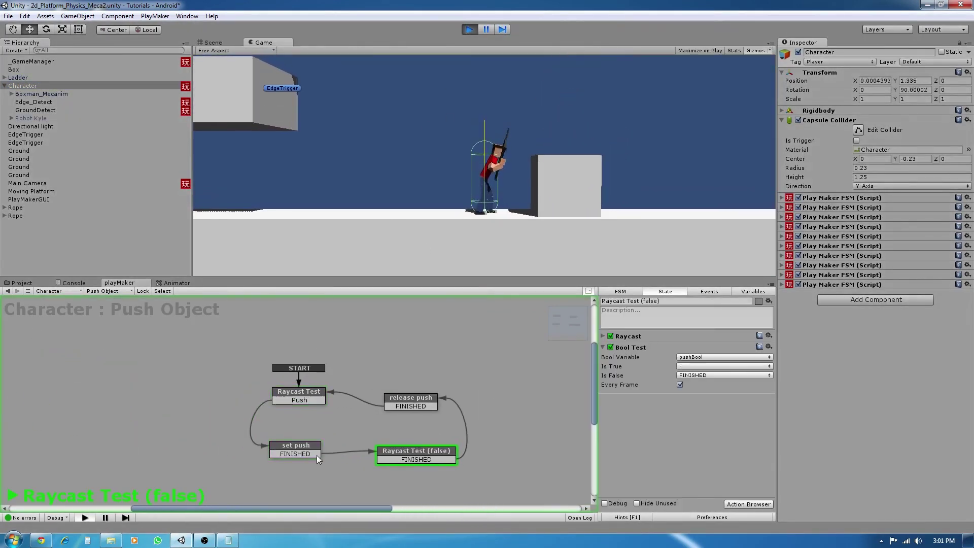
Examine the Push Object FSM's states and its pushBool variable during play, and stop play mode
left_click(306, 400)
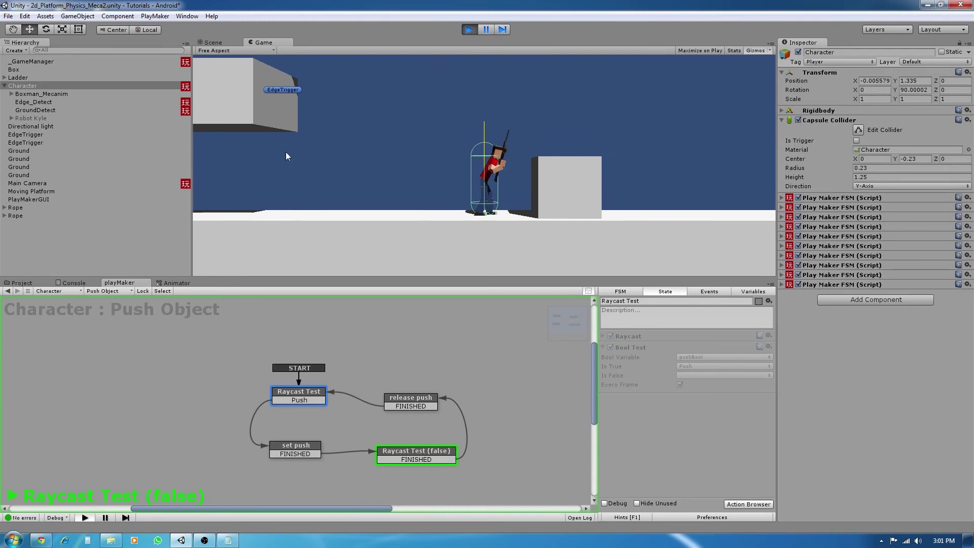
left_click(740, 291)
left_click(620, 325)
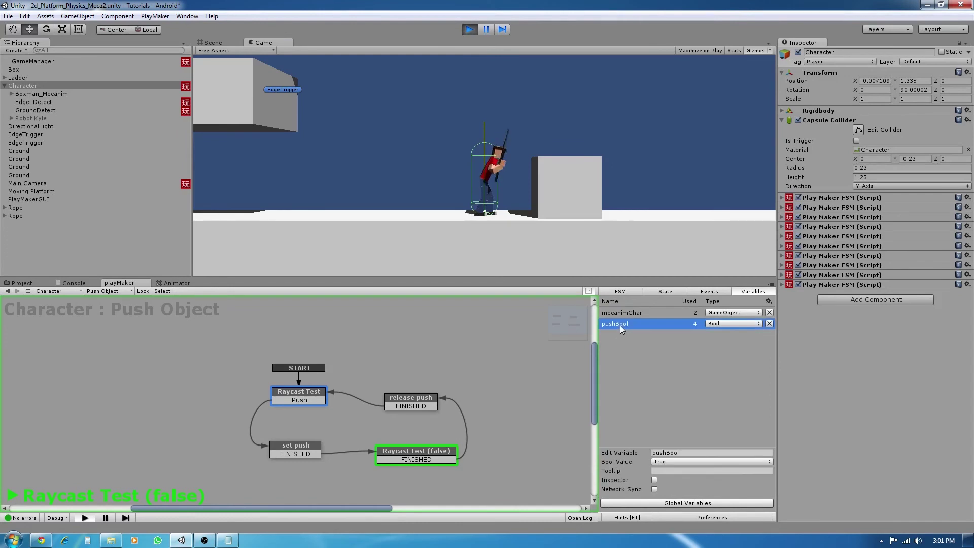
left_click(430, 452)
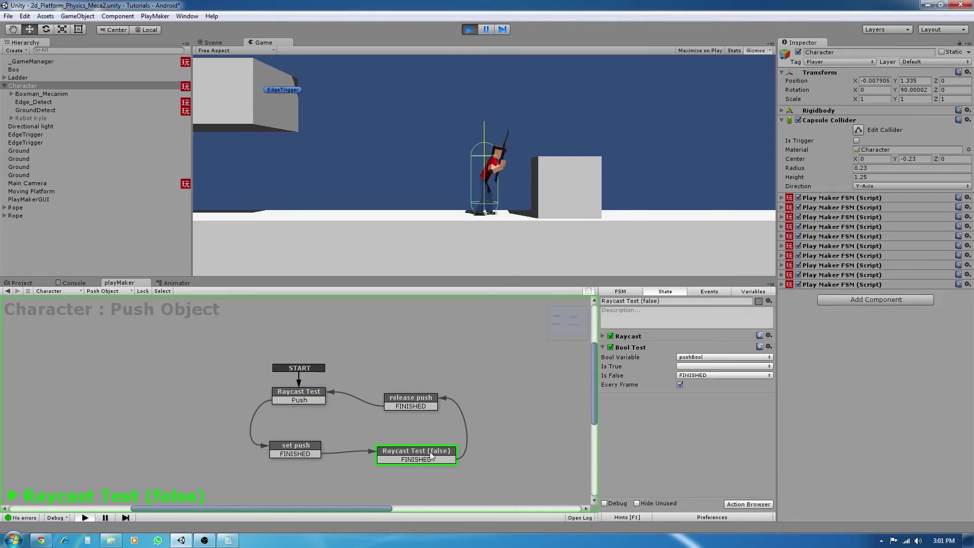
left_click(305, 447)
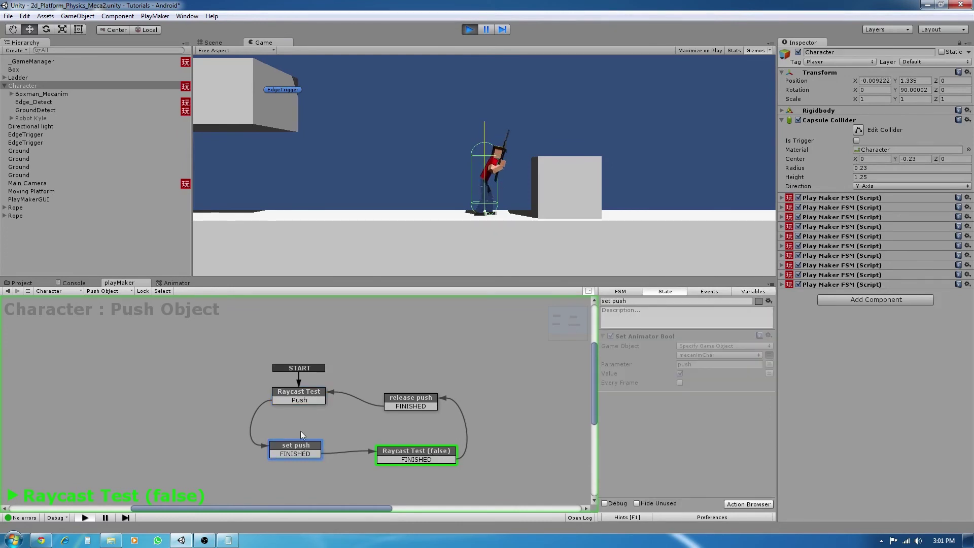
left_click(302, 394)
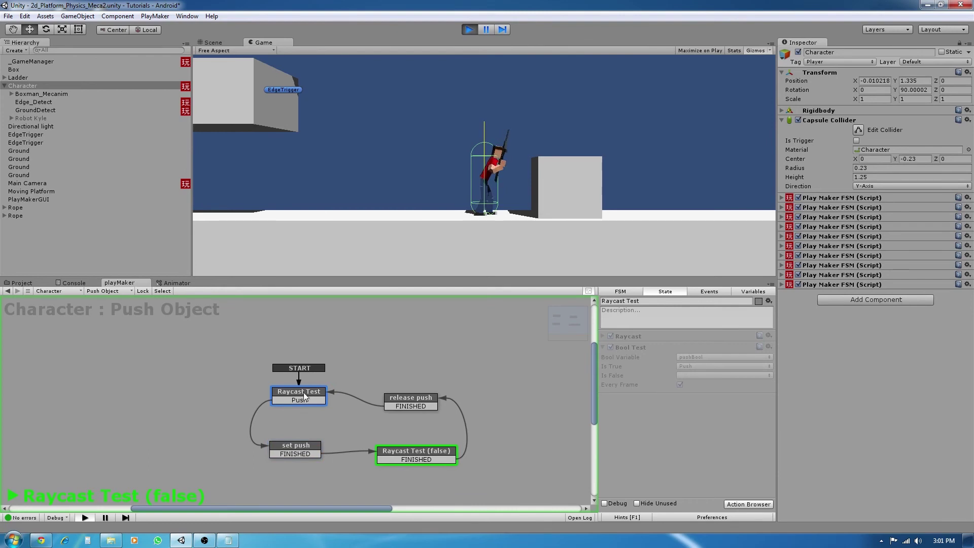
left_click(471, 29)
Disable the Bool Test action in the Raycast Test state and start a playtest
middle_click_drag(146, 372, 307, 367)
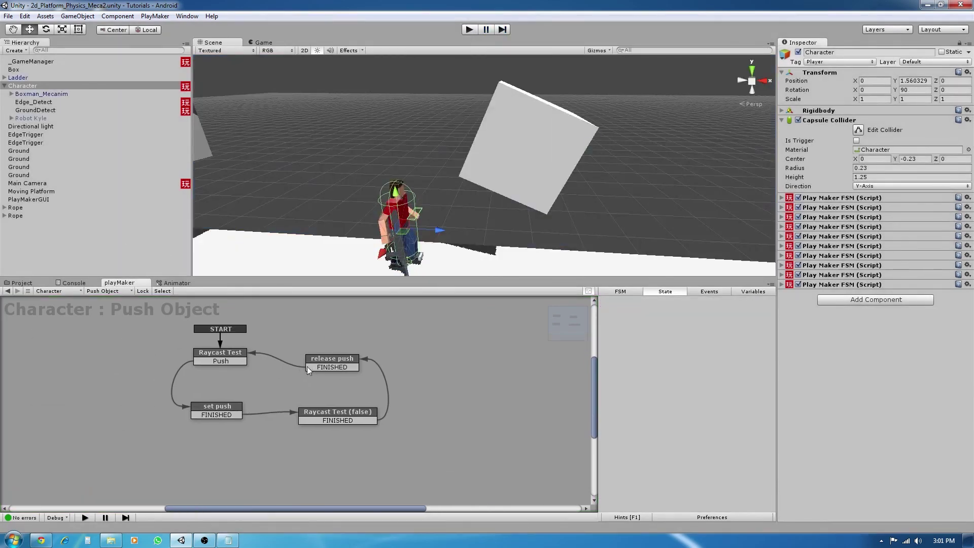
left_click(220, 356)
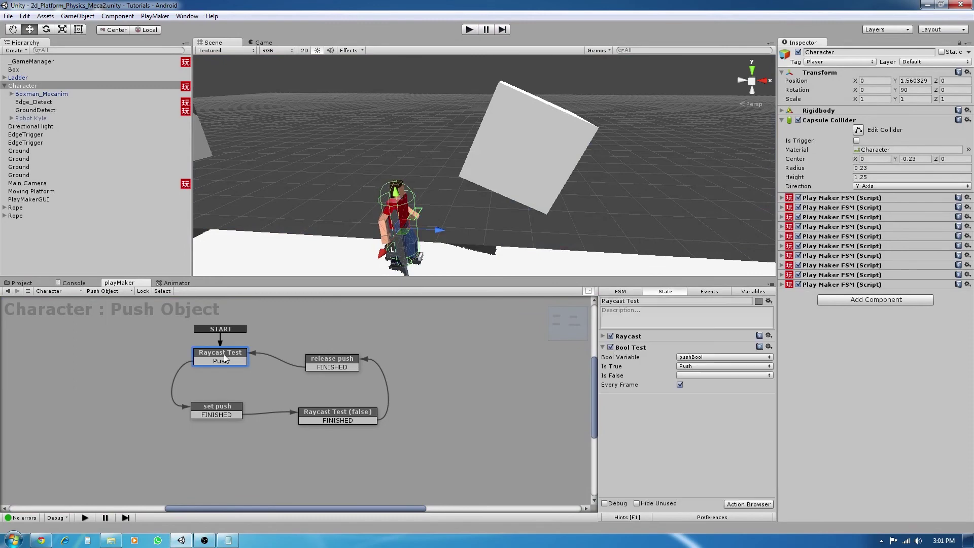
left_click(611, 348)
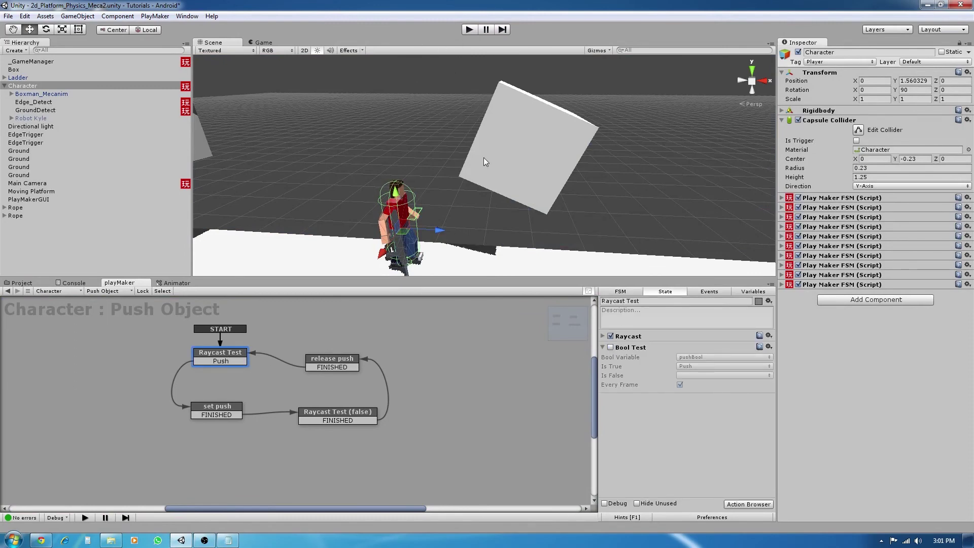
left_click(469, 29)
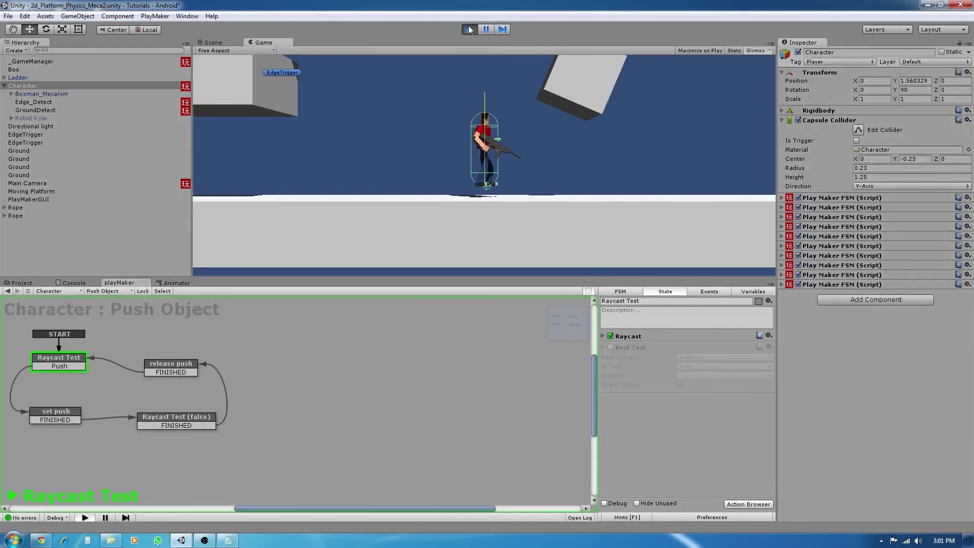
Turn on Debug for the Raycast action of the Raycast Test state while the game is playing
left_click(602, 336)
scroll(660, 441, "down", 5)
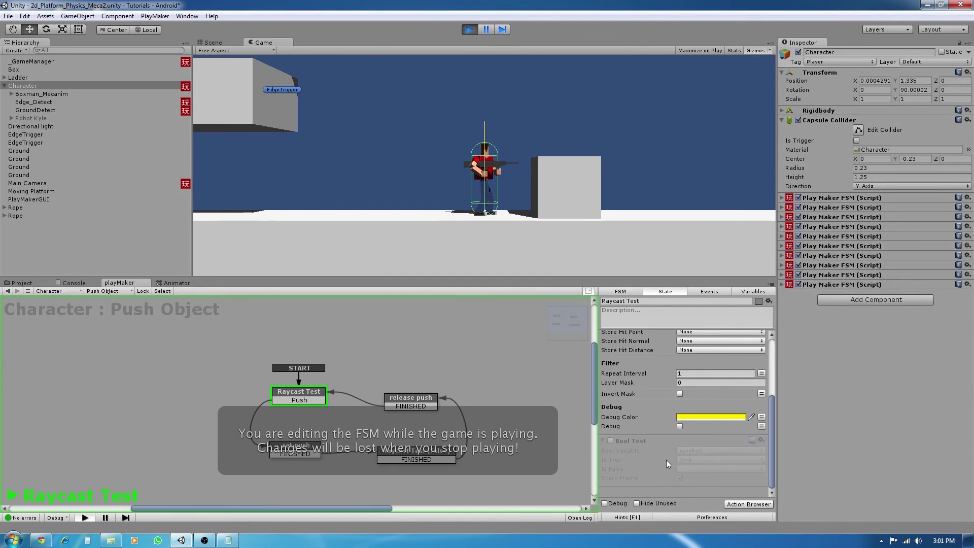
left_click(680, 427)
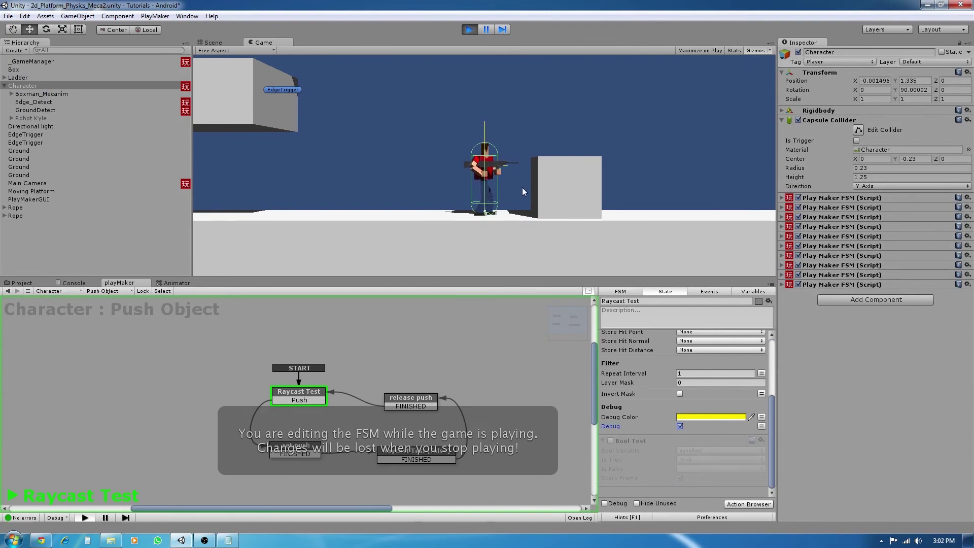
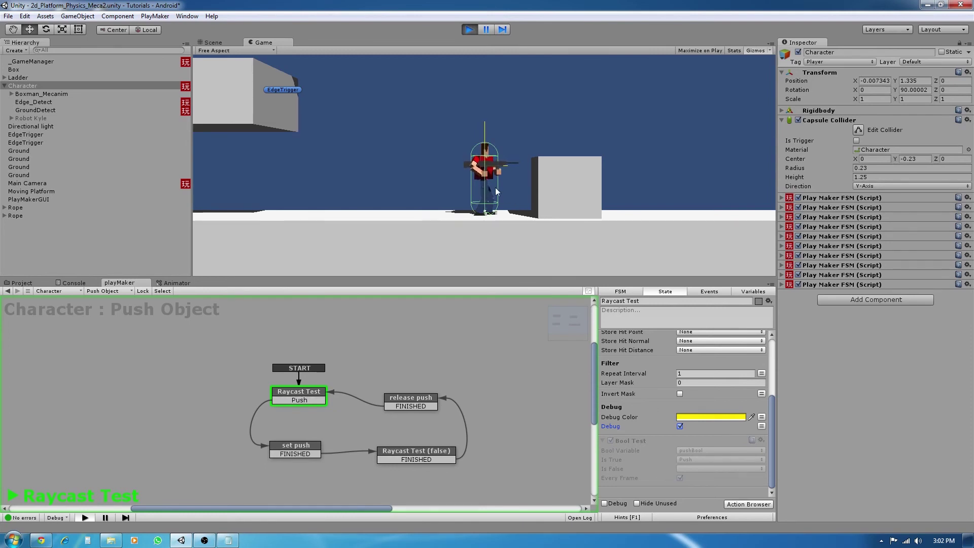
Playtest the character's movement around the box while reviewing the Raycast action's settings, and stop play mode
key("Right")
key("Left")
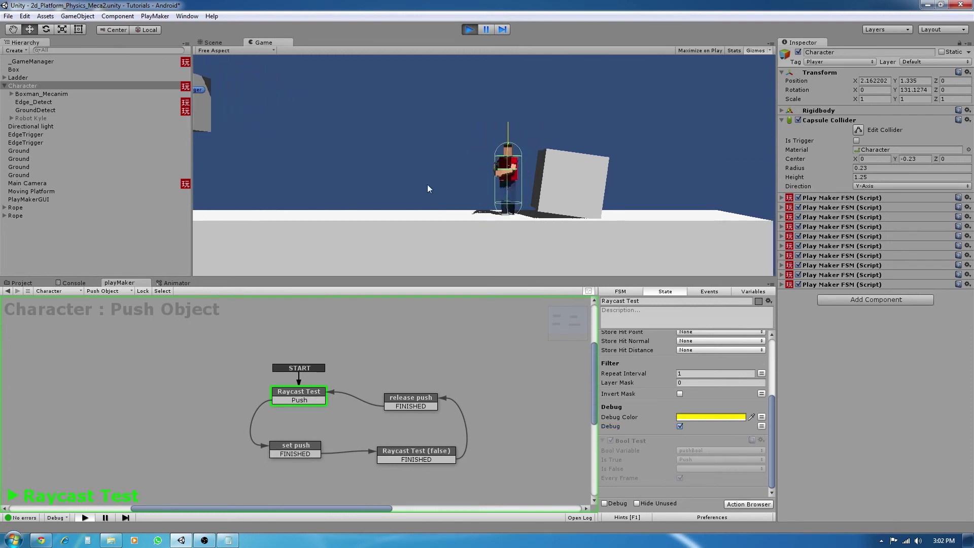
key("Right")
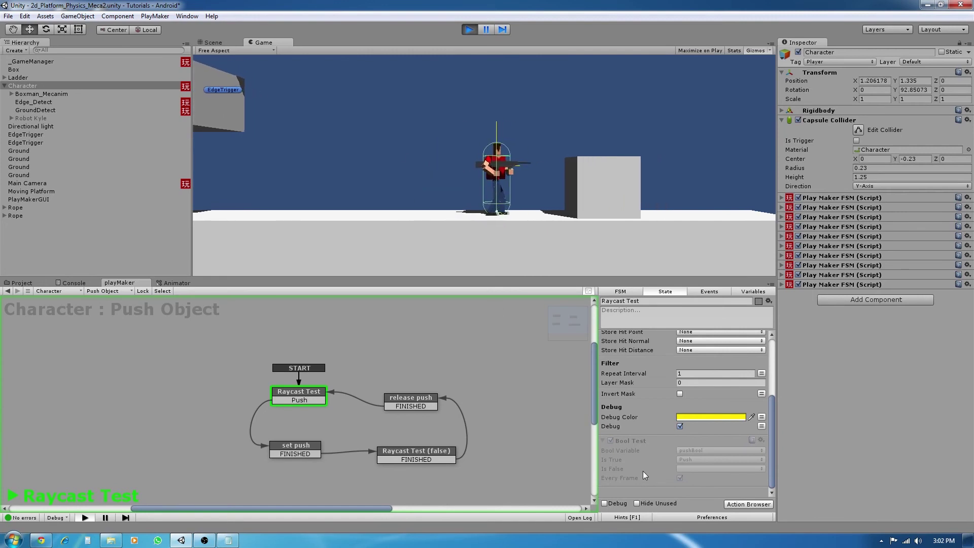
scroll(644, 459, "up", 4)
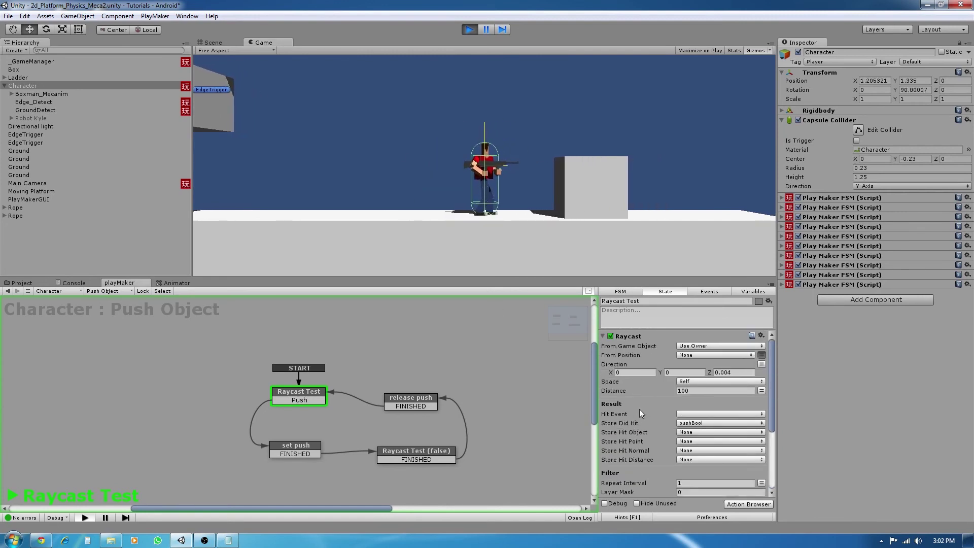
scroll(639, 409, "down", 3)
scroll(639, 409, "down", 3)
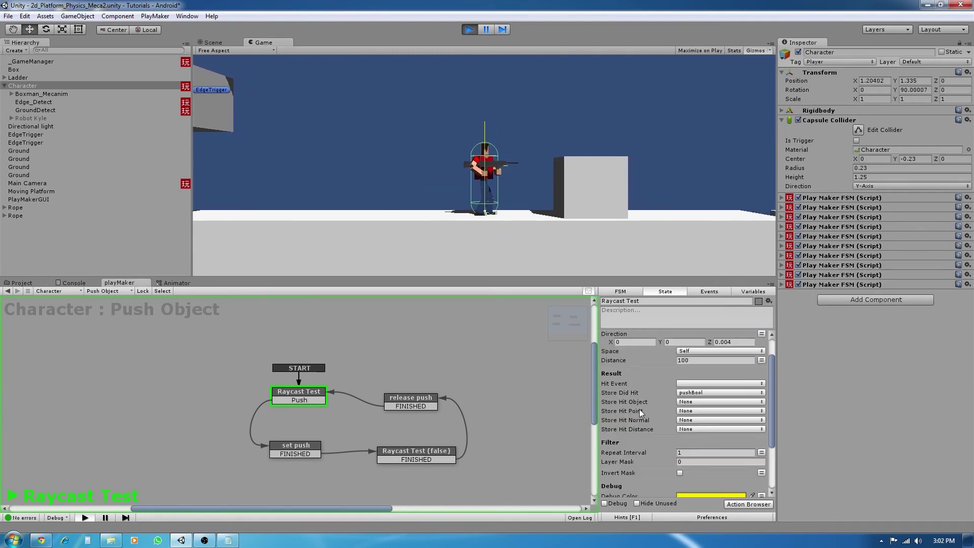
key("Right")
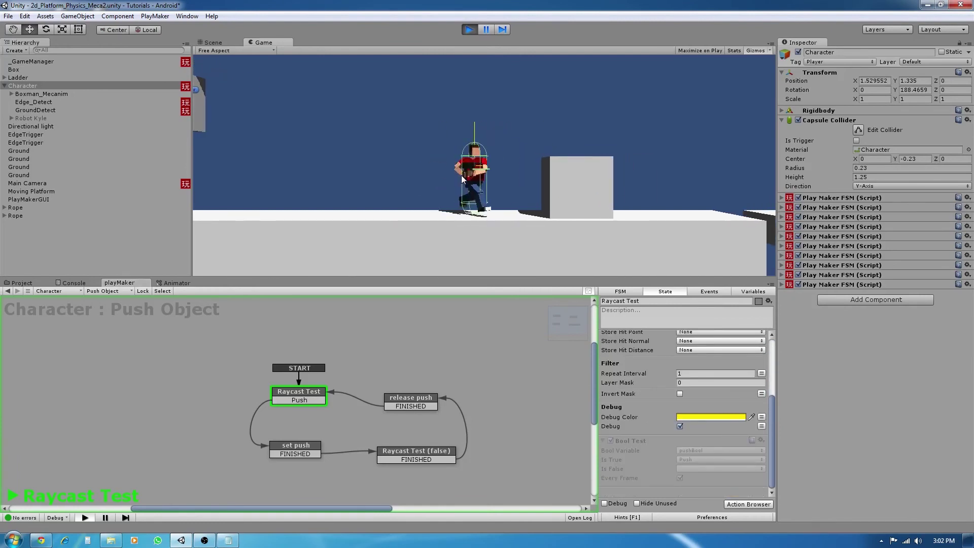
left_click(470, 29)
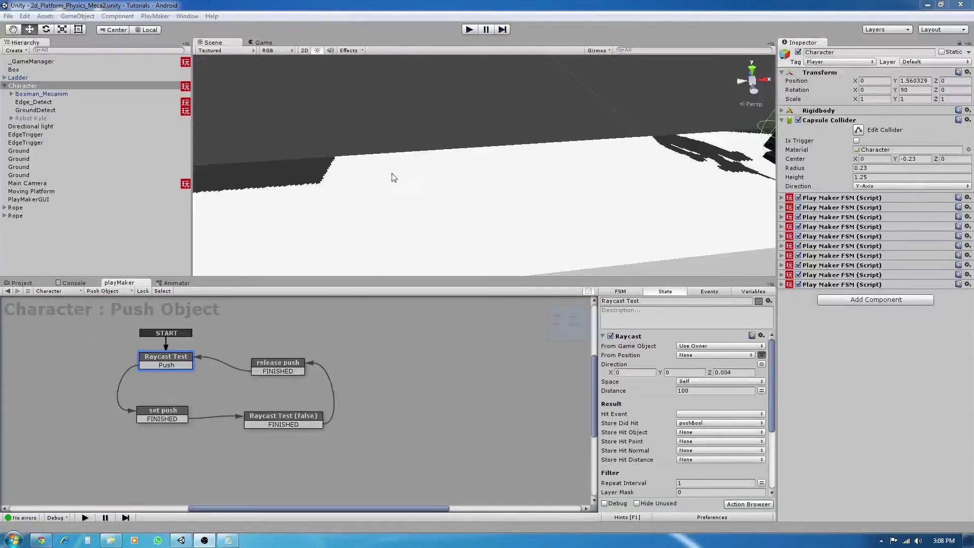
In the Raycast Test state, set the Raycast direction's Z to 1 and its distance to 0.35
left_click_drag(600, 175, 510, 187, "alt")
key("f")
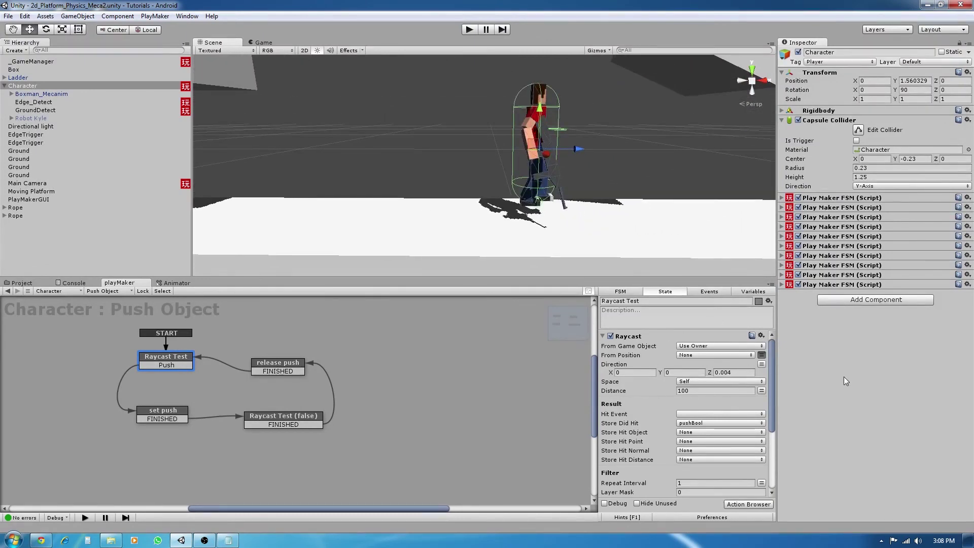
left_click(738, 373)
type("1")
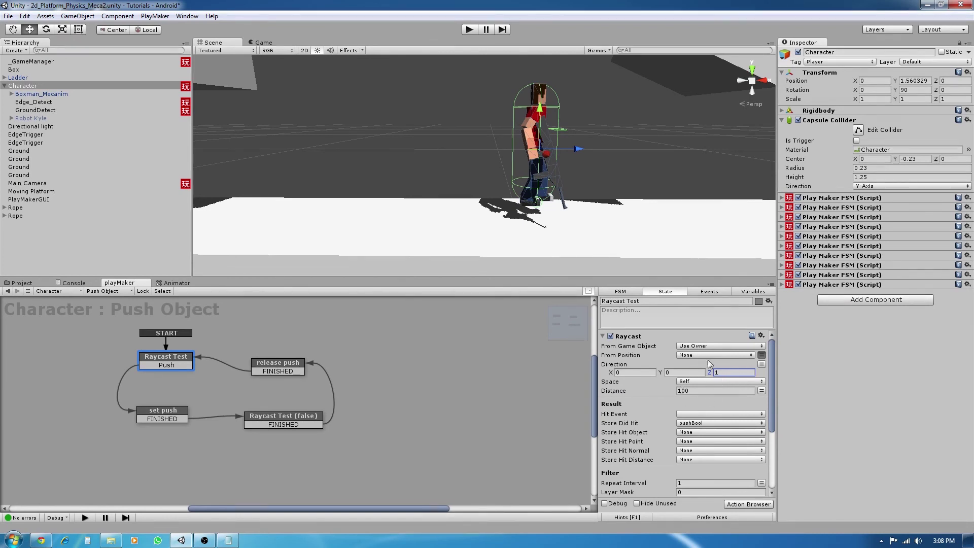
left_click(697, 392)
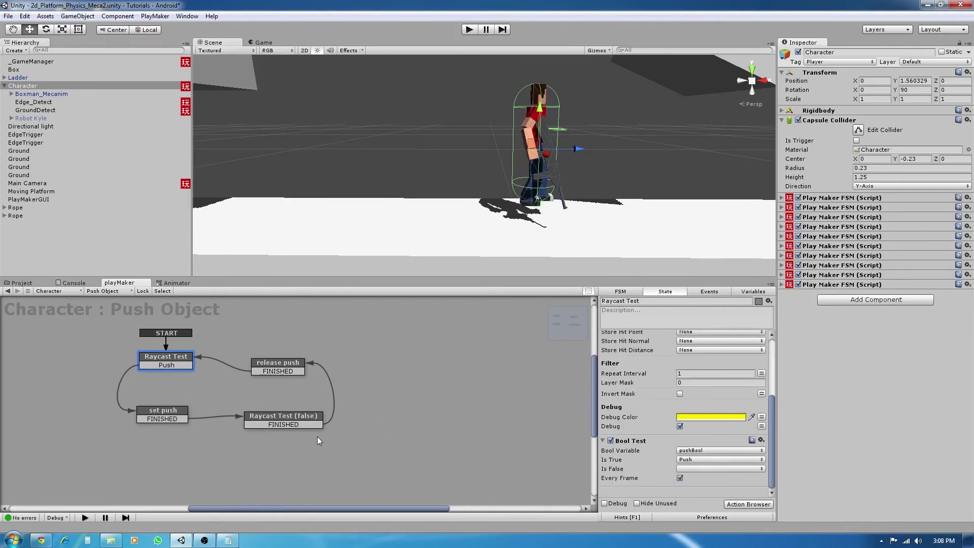
In the Raycast Test (false) state, set the Raycast direction's Z to 1 and its distance to 0.35, and save the scene
left_click(279, 422)
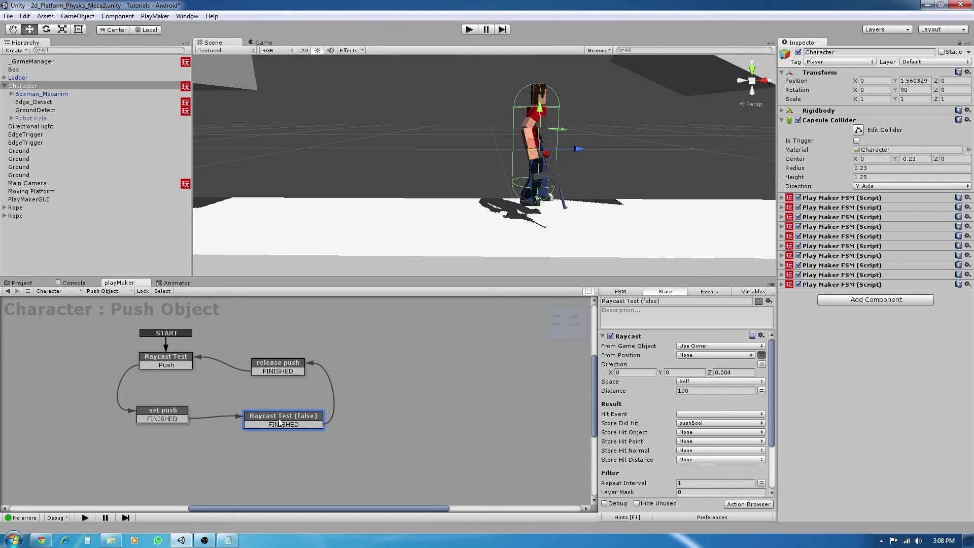
left_click(726, 372)
type("1")
key("Return")
type("1")
left_click(704, 390)
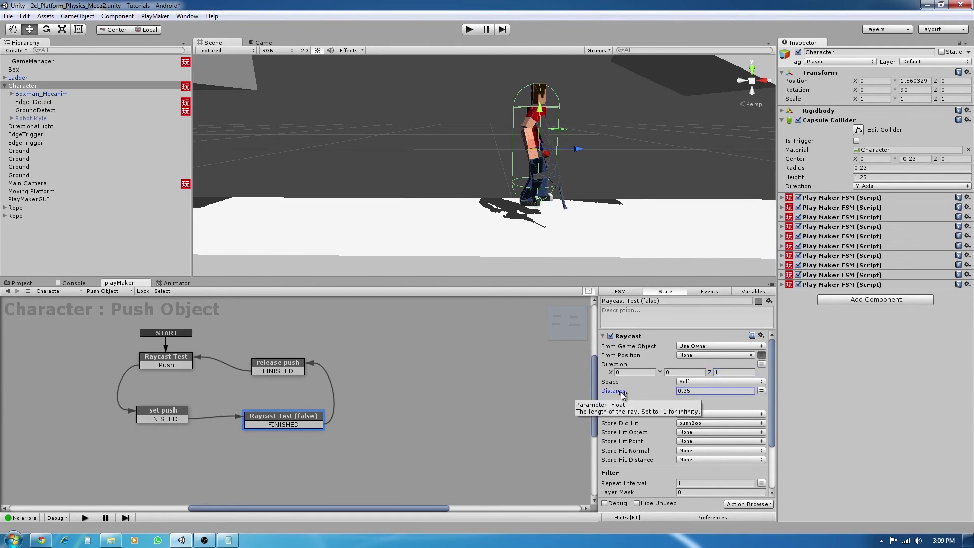
type("0.35")
scroll(662, 412, "down", 3)
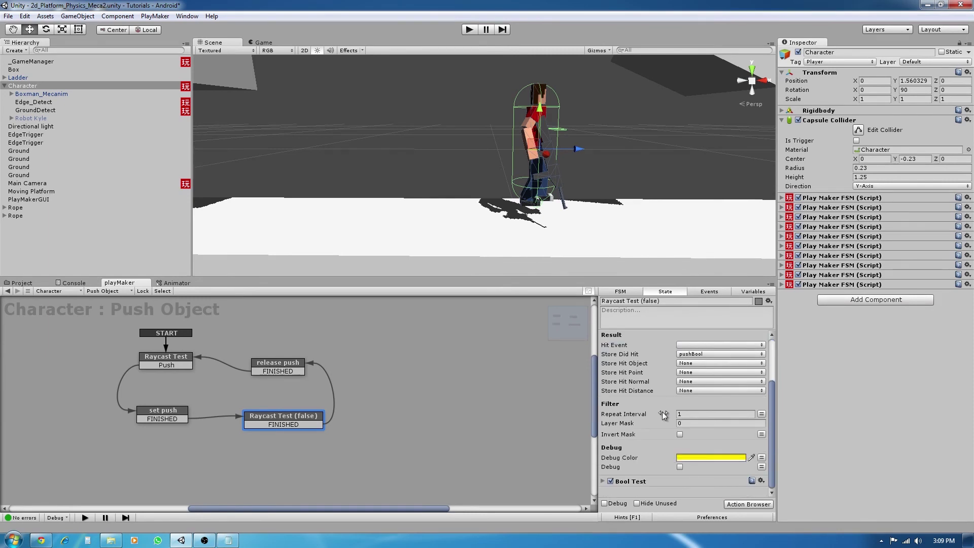
scroll(669, 470, "up", 3)
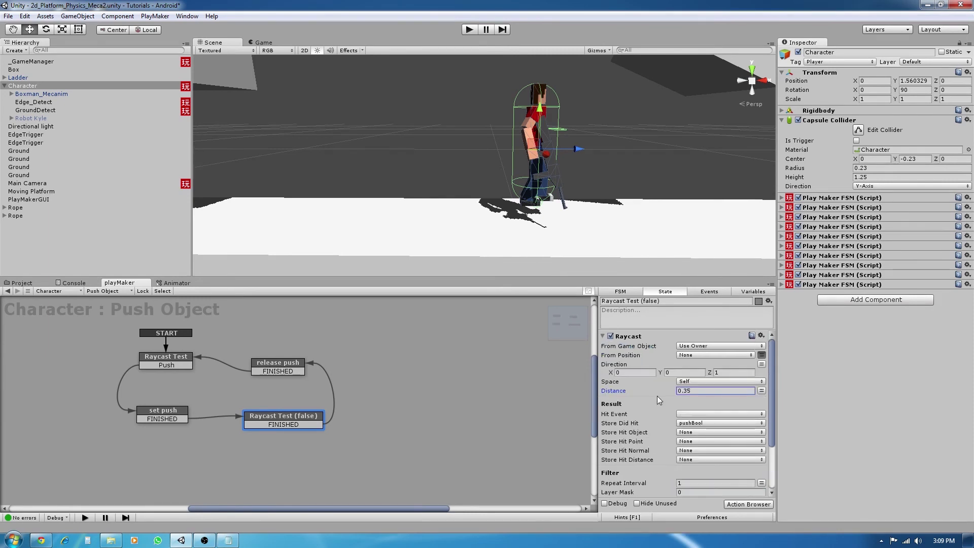
key("ctrl+s")
Playtest the scene by walking the character away from the box and back to push it
left_click(468, 29)
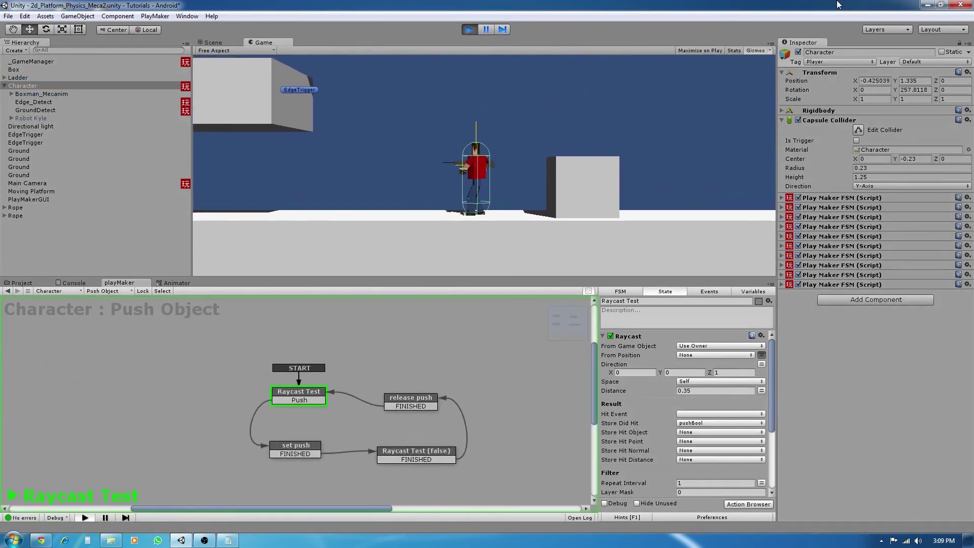
key("Right")
key("Left")
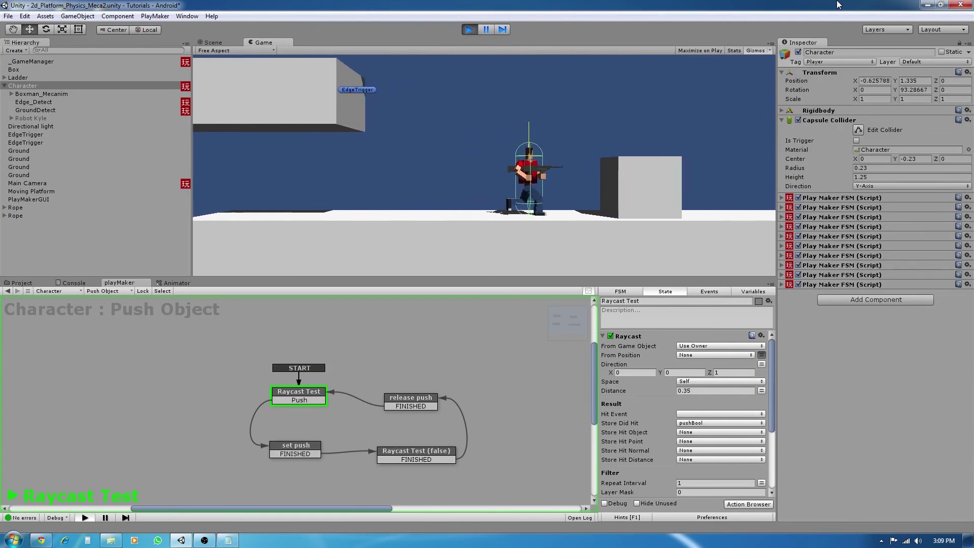
key("Right")
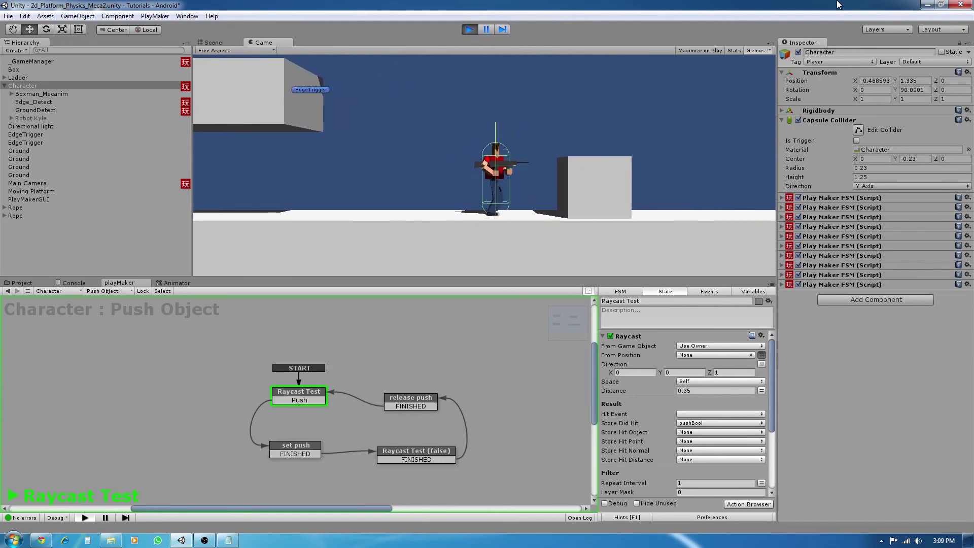
key("Left")
key("Right")
key("Right")
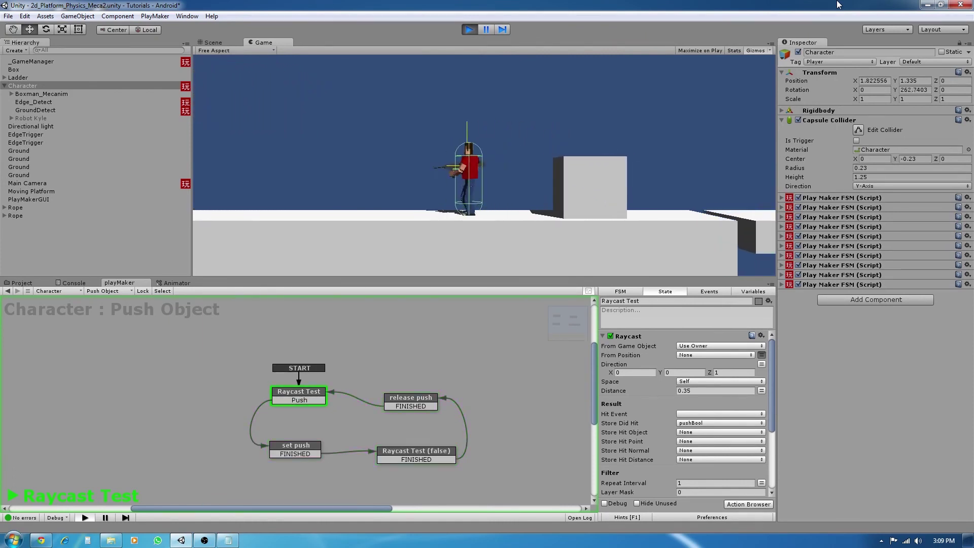
Playtest jumping the character over the box in both directions and turning back and forth beside it
key("space")
key("Left")
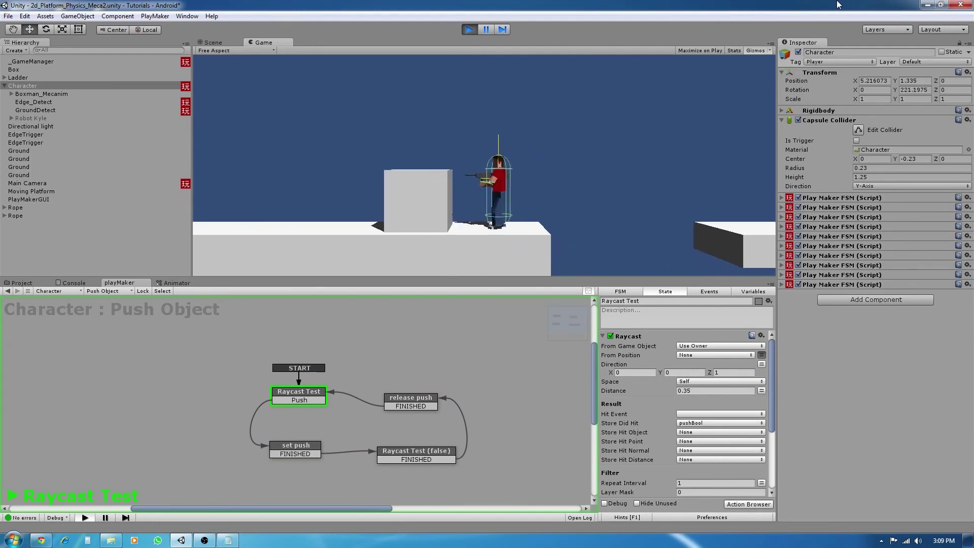
key("Right")
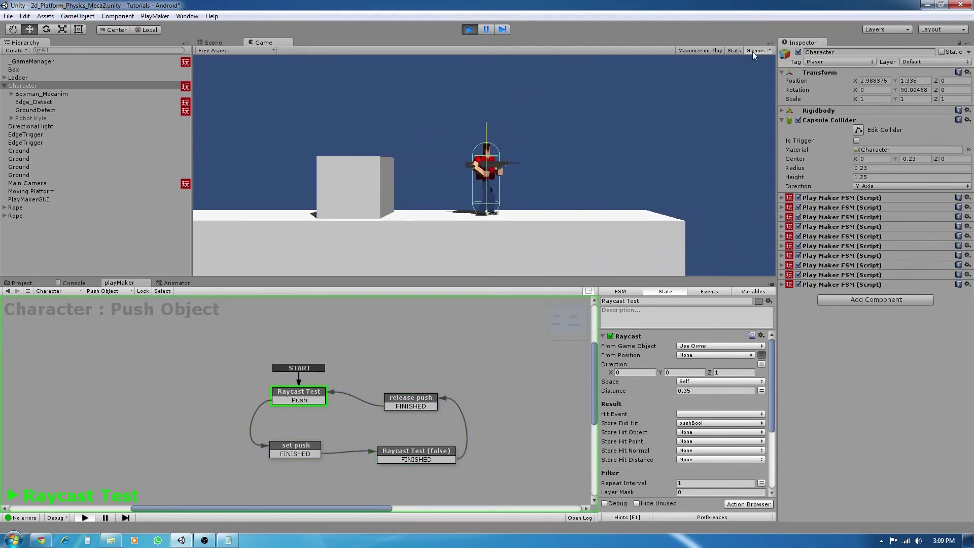
key("Left")
key("space")
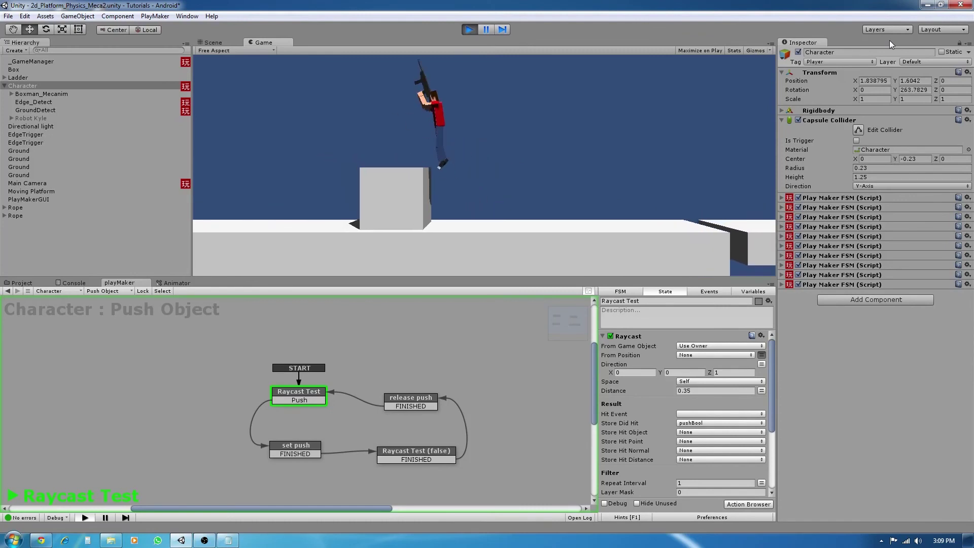
key("Right")
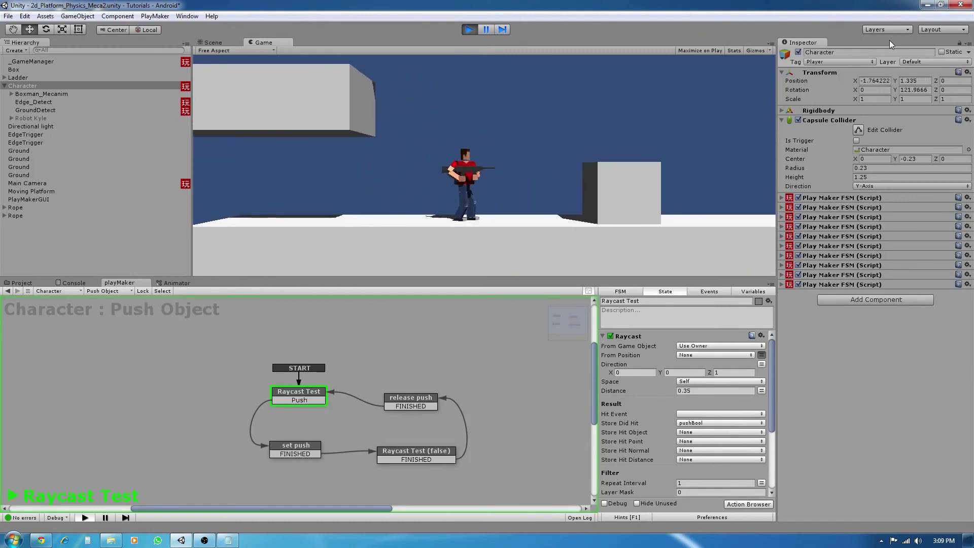
key("Left")
key("ctrl")
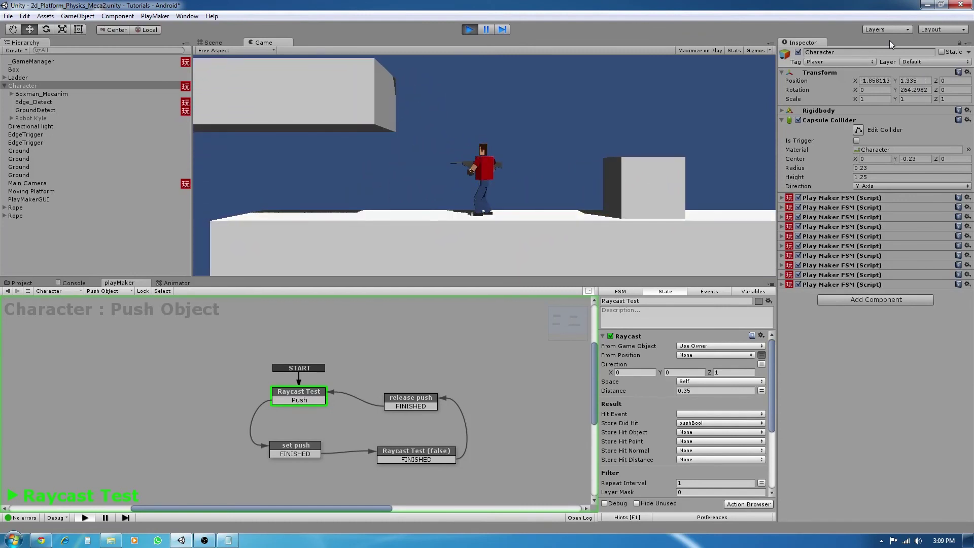
key("Right")
key("Right")
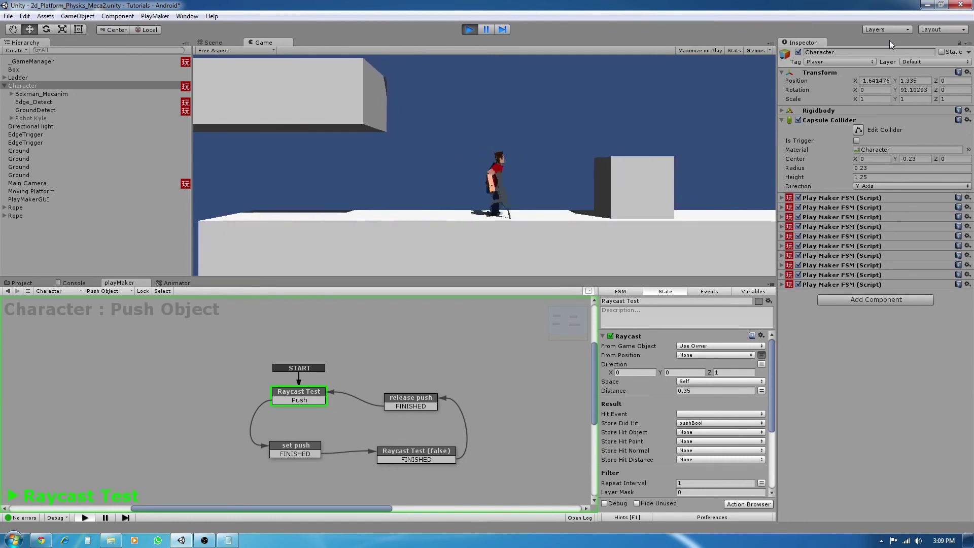
Playtest jumping the character over the box, then running back and jumping against its opposite side
key("space")
key("Left")
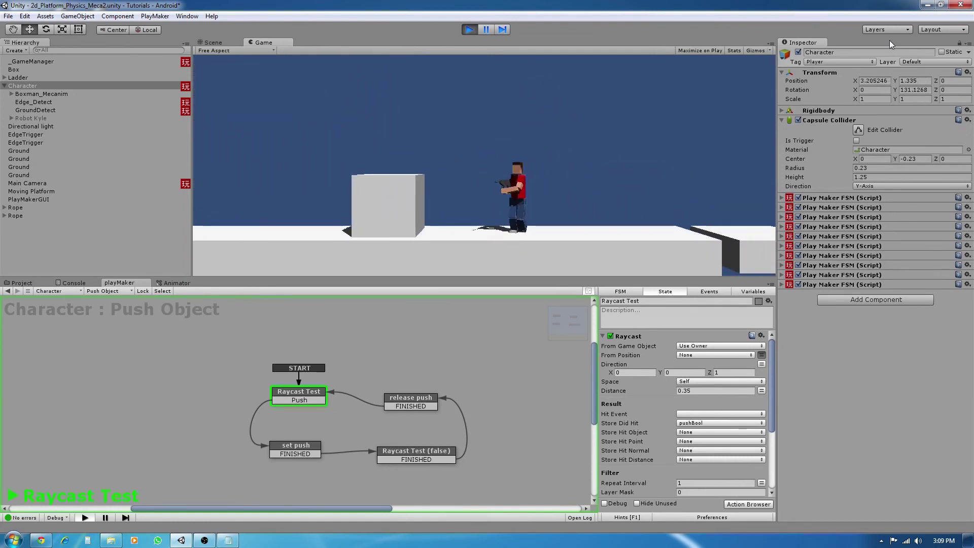
key("space")
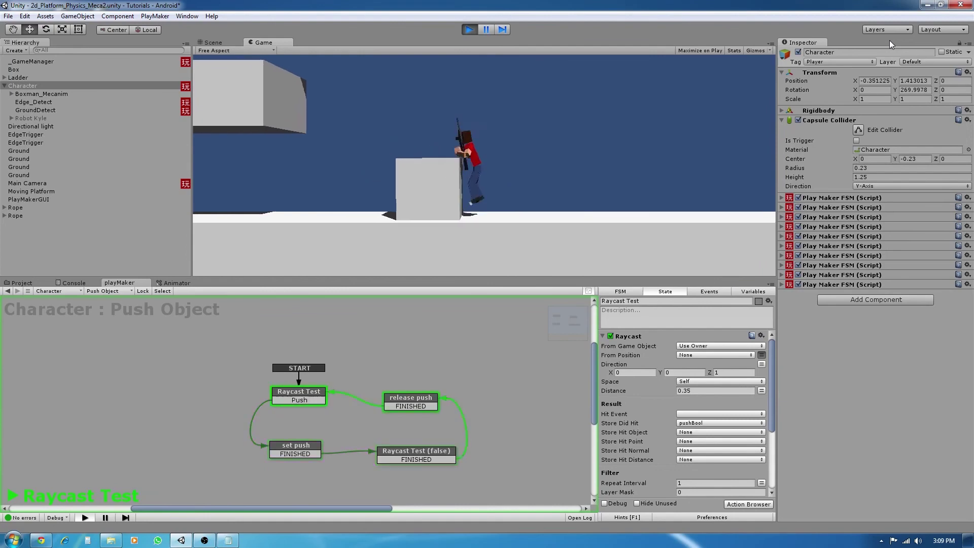
key("Right")
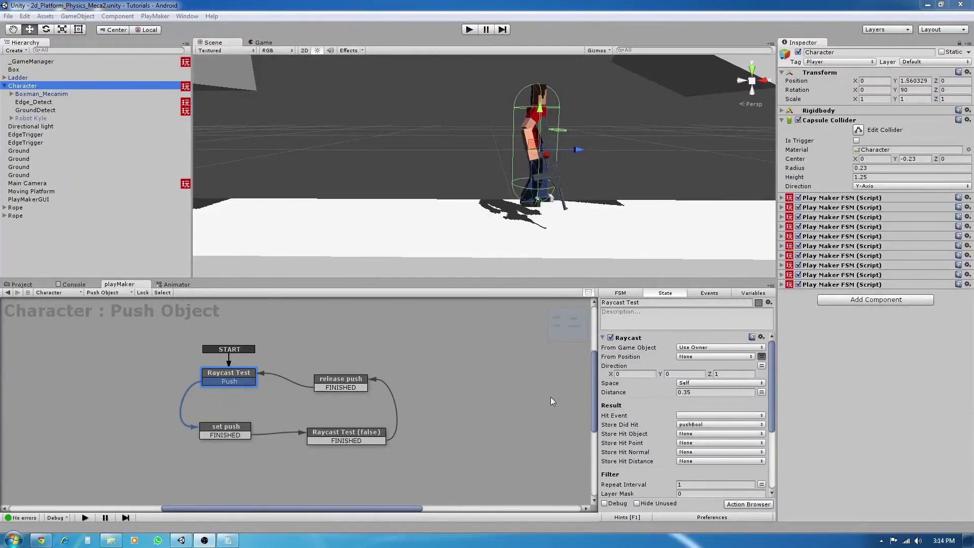
In the Animator's Weapon Handling layer, add a grounded = true condition to the Any State to Pushing transition
left_click(175, 285)
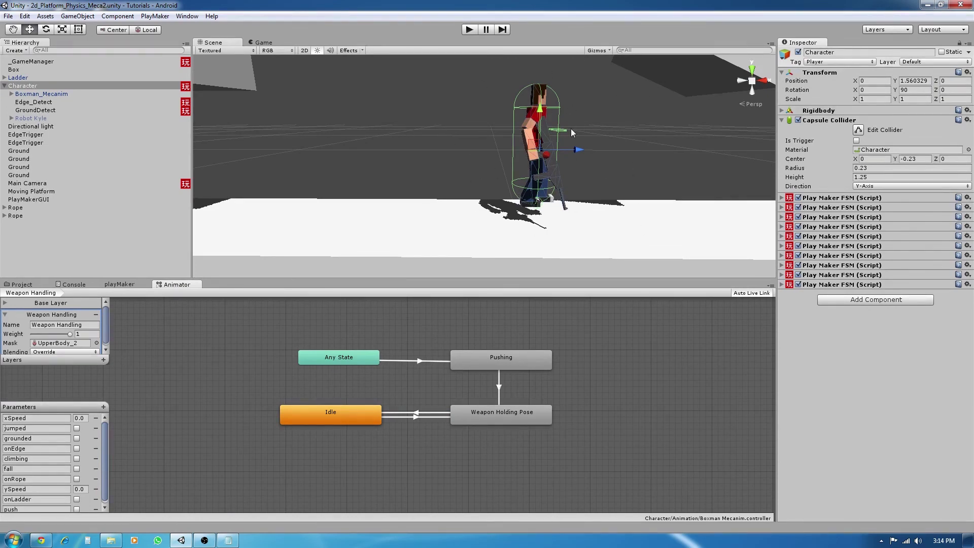
left_click(419, 361)
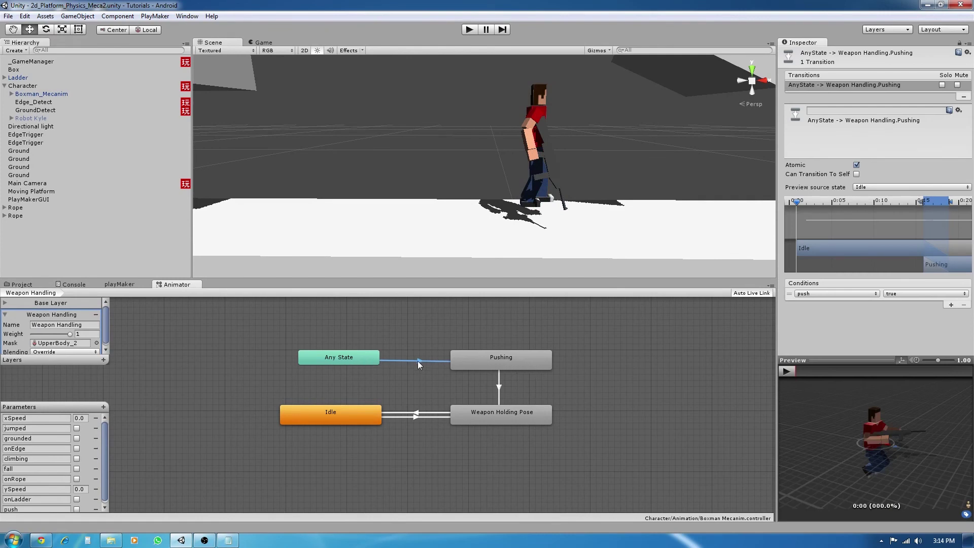
left_click(951, 305)
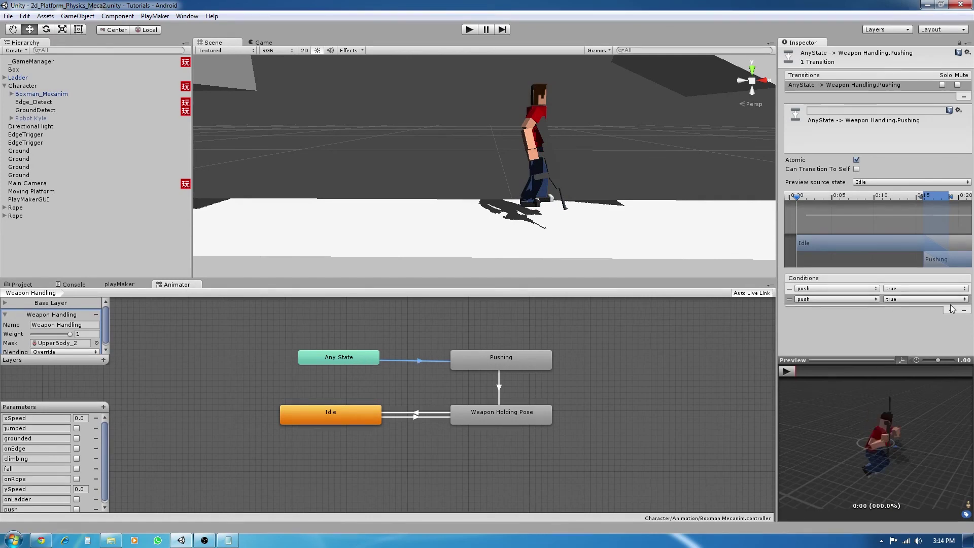
left_click(837, 299)
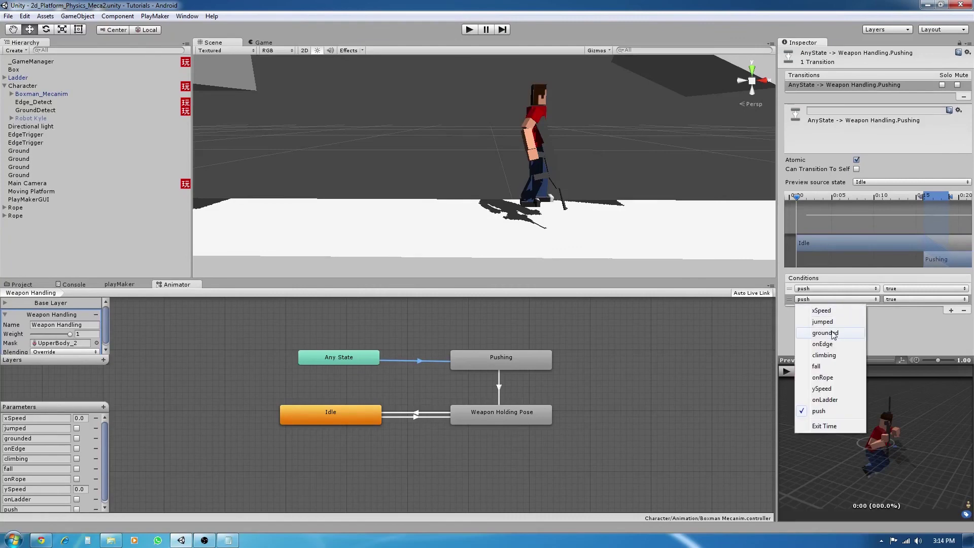
left_click(833, 333)
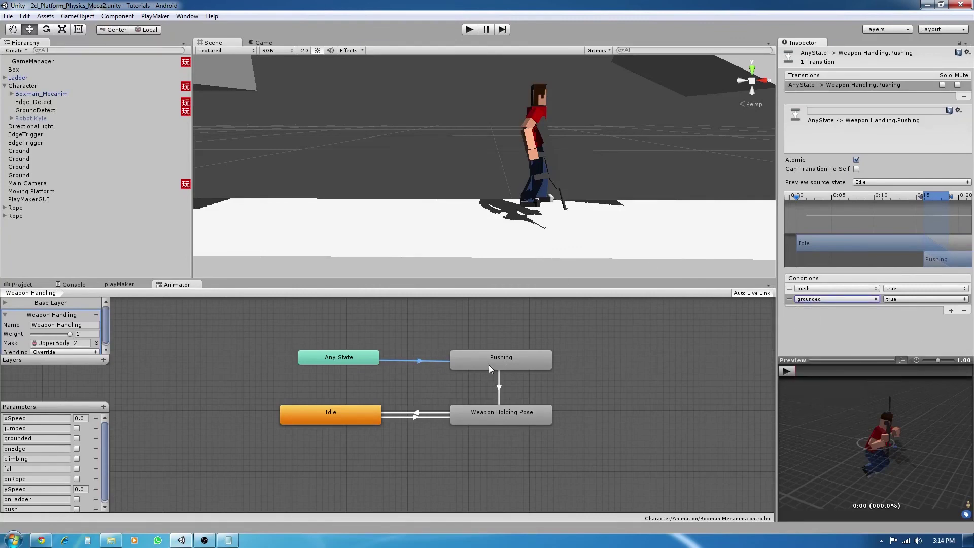
Check the Pushing to Weapon Holding Pose transition, and remove the grounded condition from the Any State to Pushing transition
left_click(500, 387)
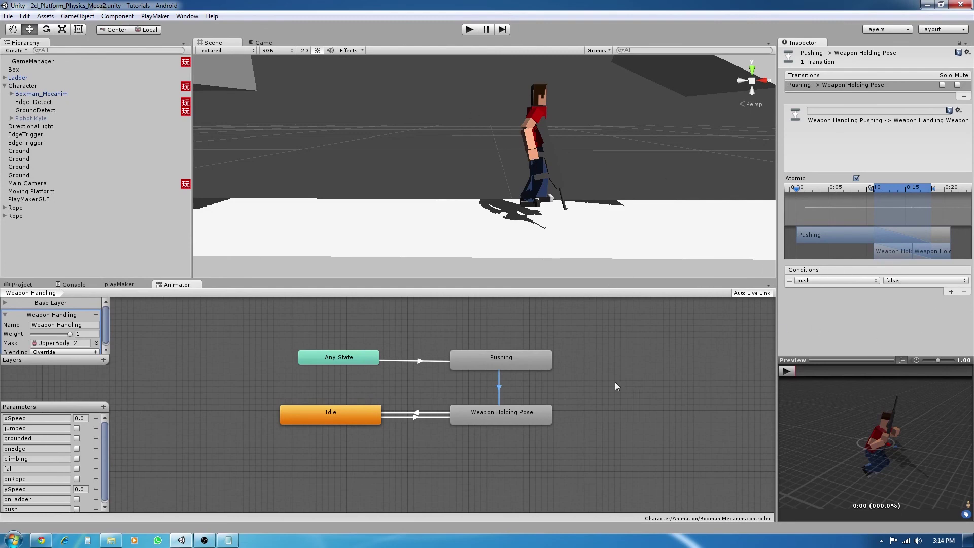
left_click(414, 361)
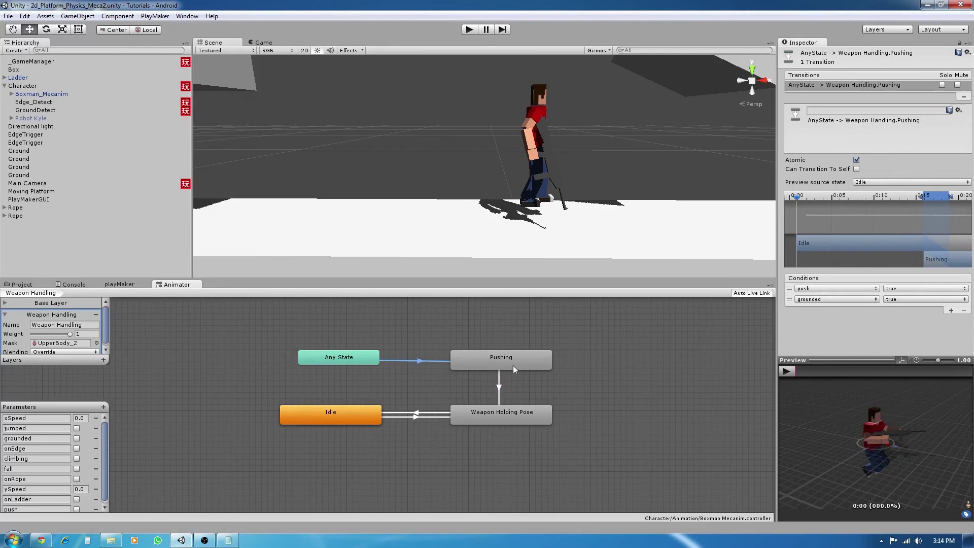
left_click(791, 300)
left_click(964, 311)
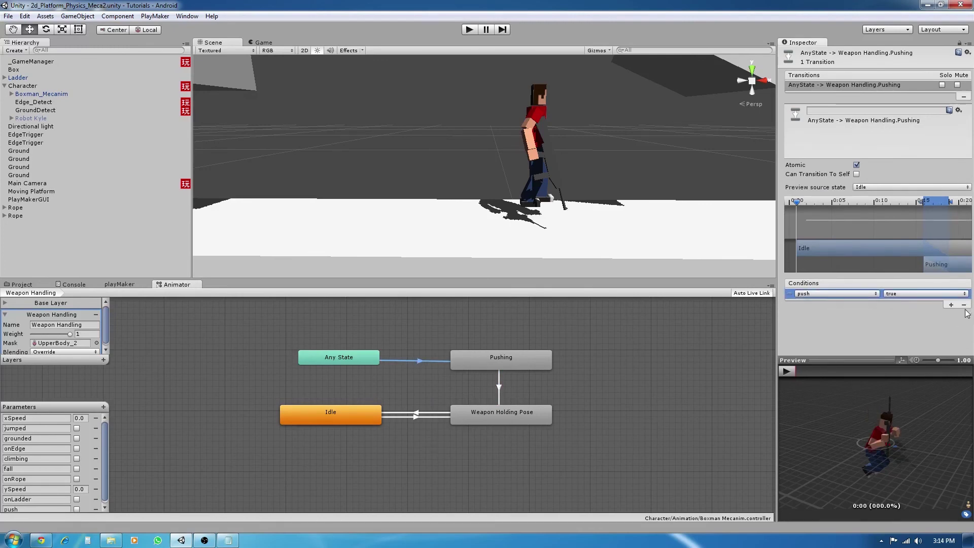
Playtest walking to the box, turning away and jumping with only the push condition on the Pushing transition, and stop the game
left_click(469, 30)
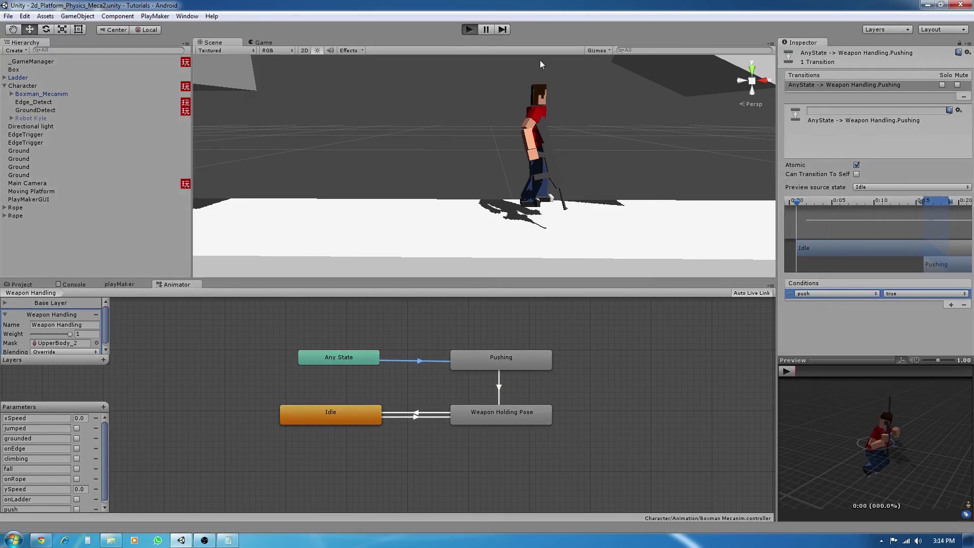
key("Right")
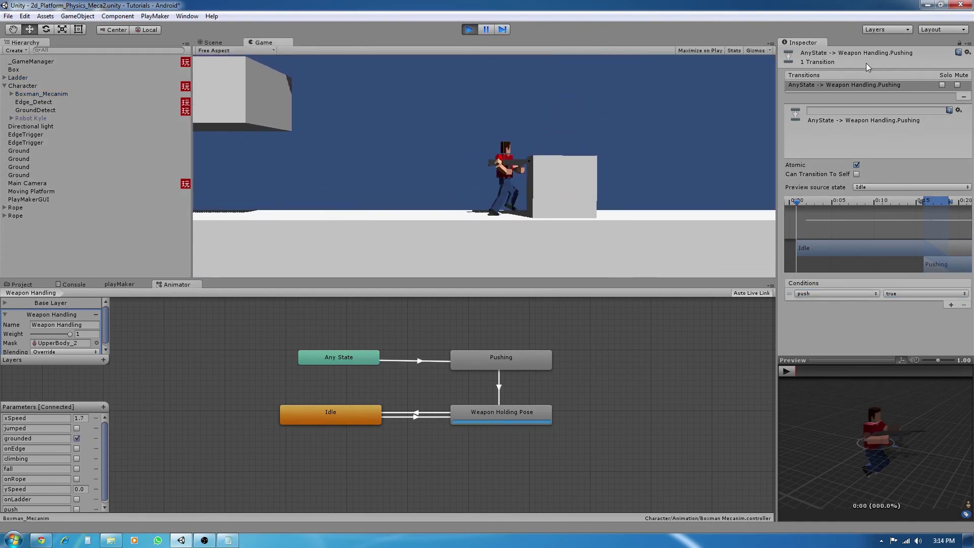
key("Left")
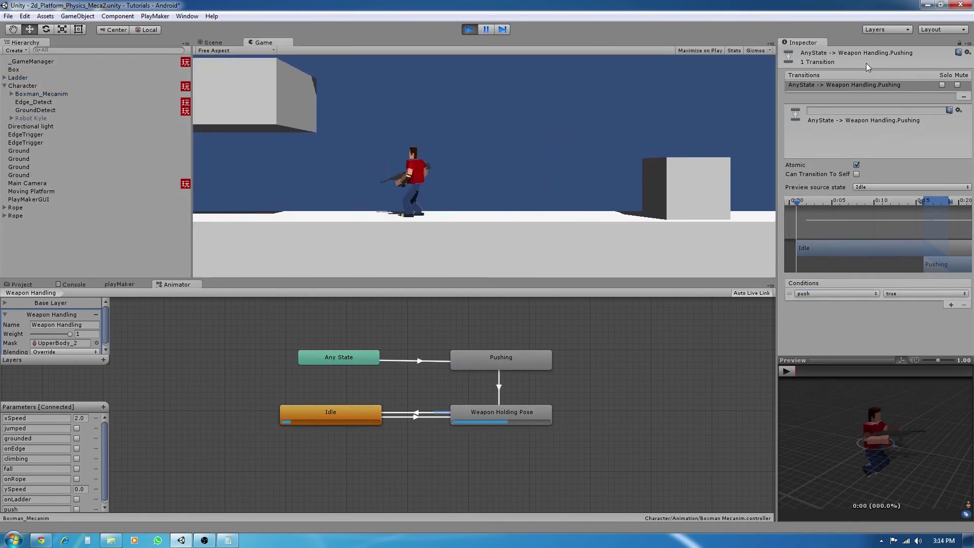
key("space")
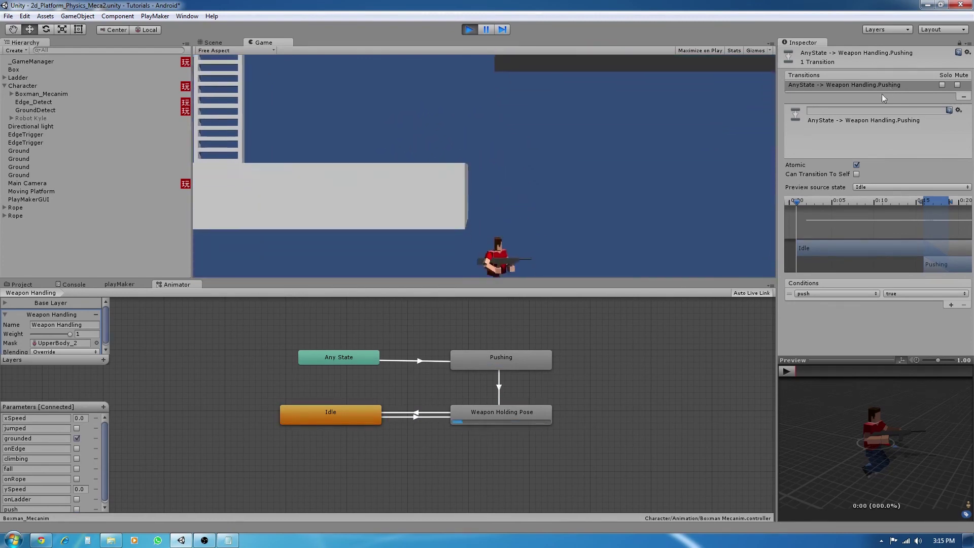
left_click(470, 29)
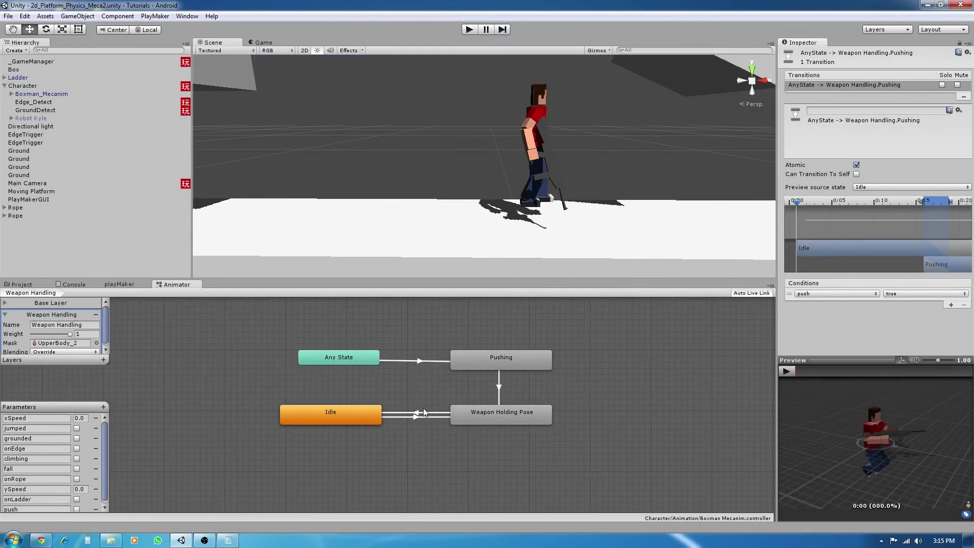
Add a second condition, grounded = true, to the Any State to Pushing transition alongside push = true
left_click(417, 361)
left_click(952, 307)
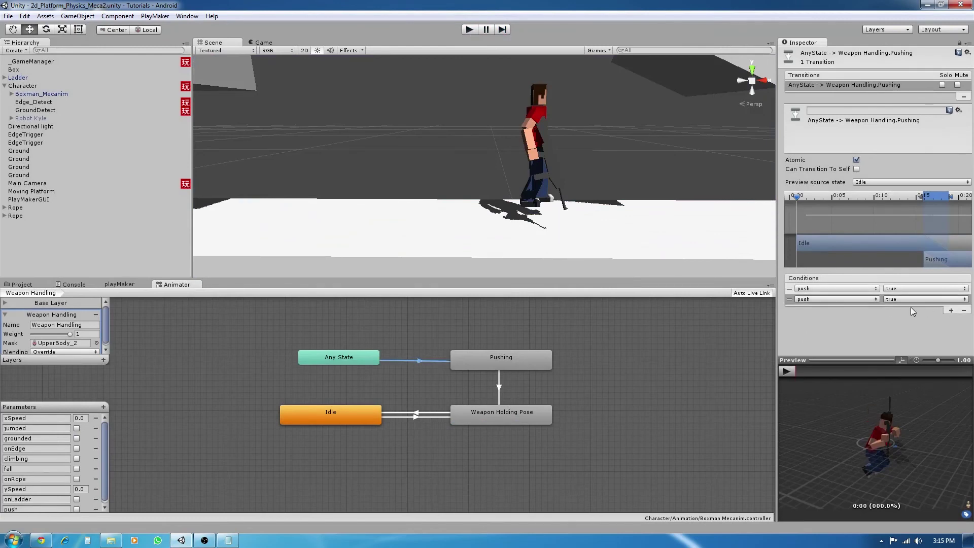
left_click(842, 300)
left_click(838, 331)
Playtest pushing the box, jumping over it in both directions and climbing the ledges of the platforms above
left_click(469, 29)
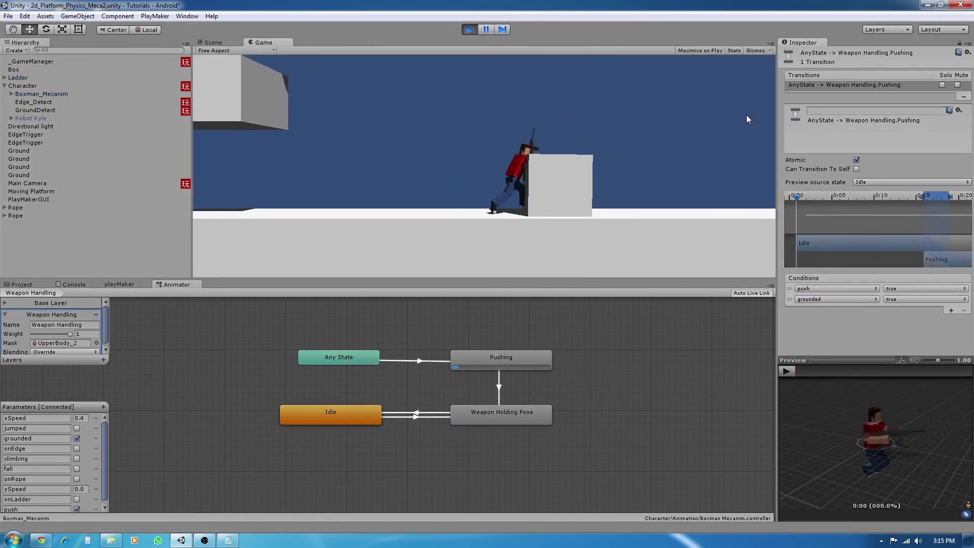
key("Right")
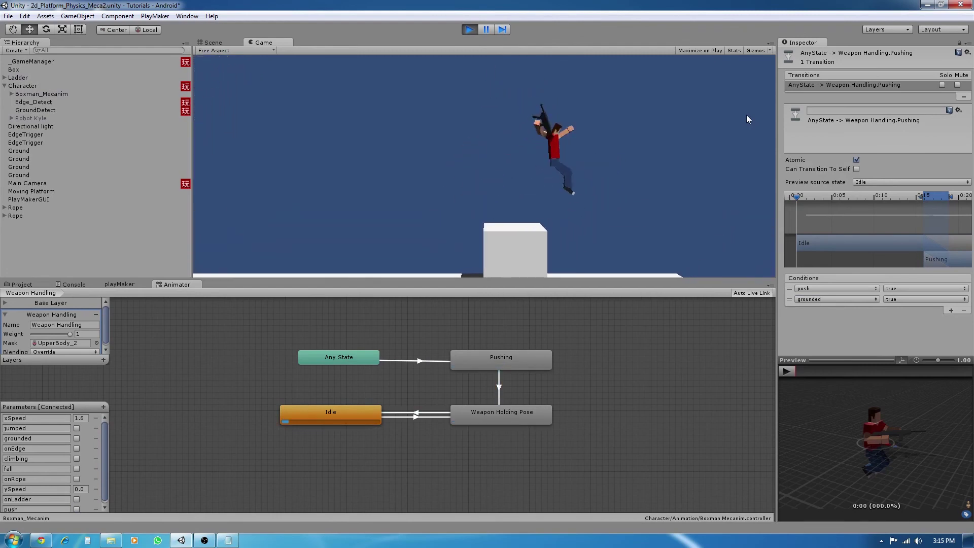
key("Left")
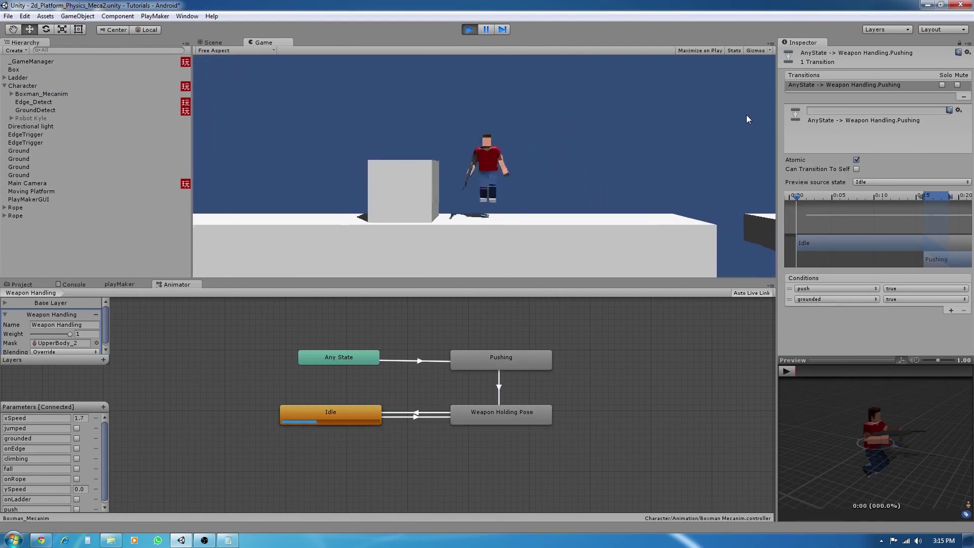
key("space")
key("space")
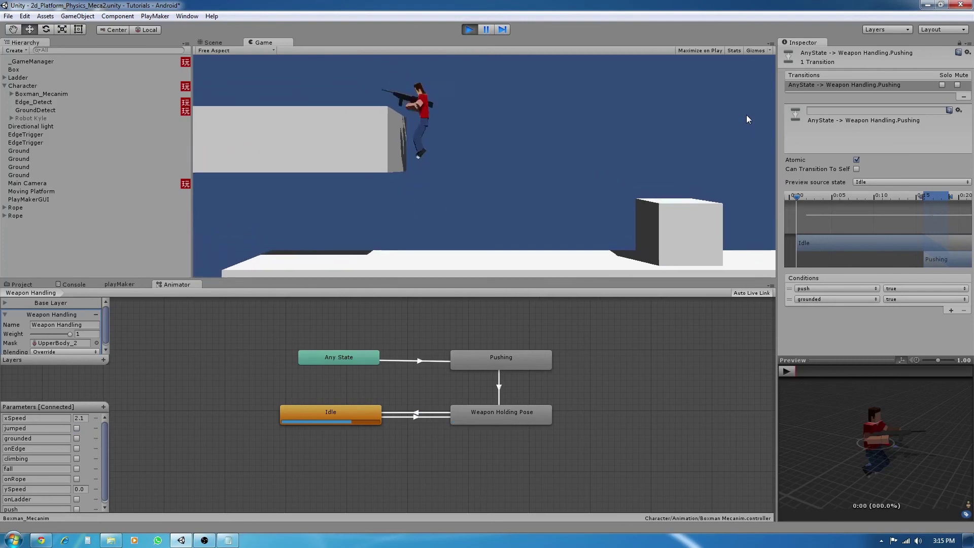
key("Up")
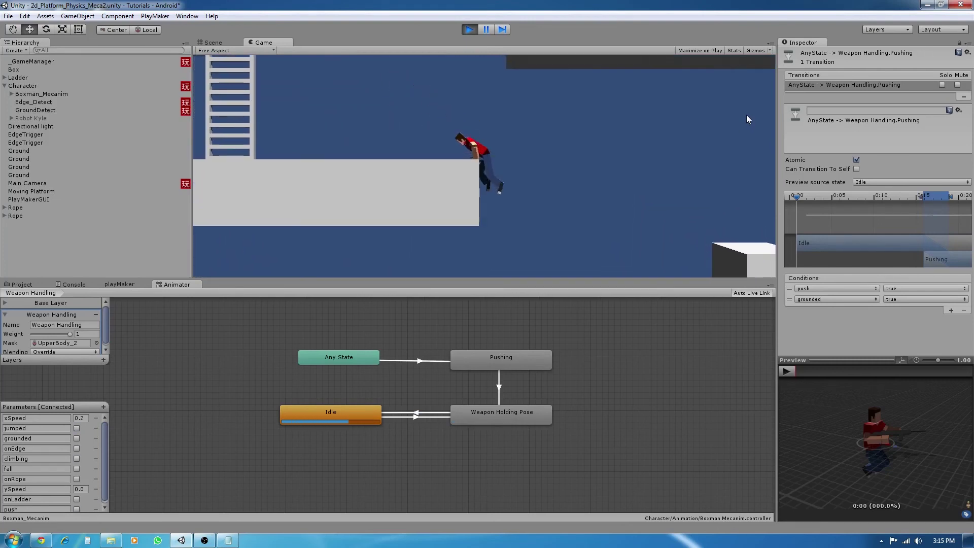
key("space")
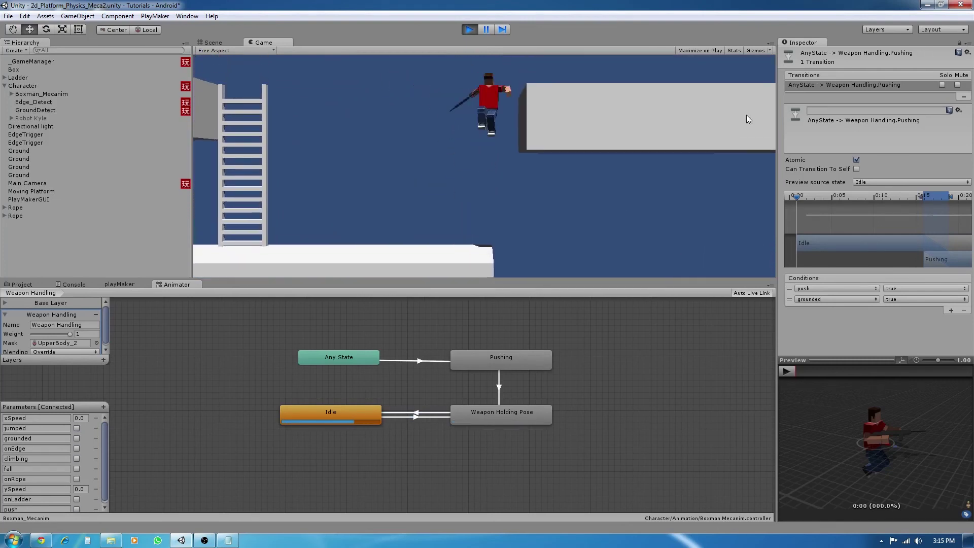
key("Up")
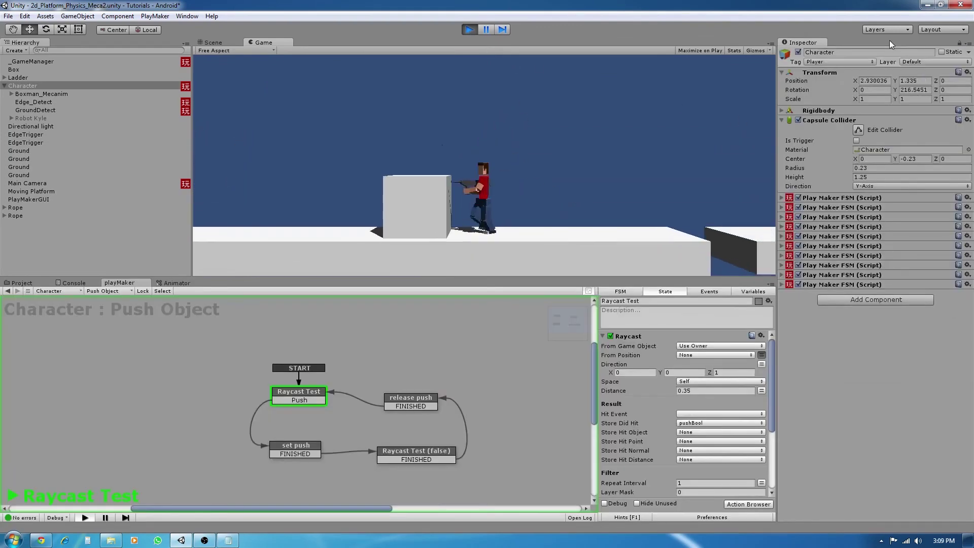
Playtest the Push Object FSM by pushing the box from both sides, jumping over it and walking away
key("Left")
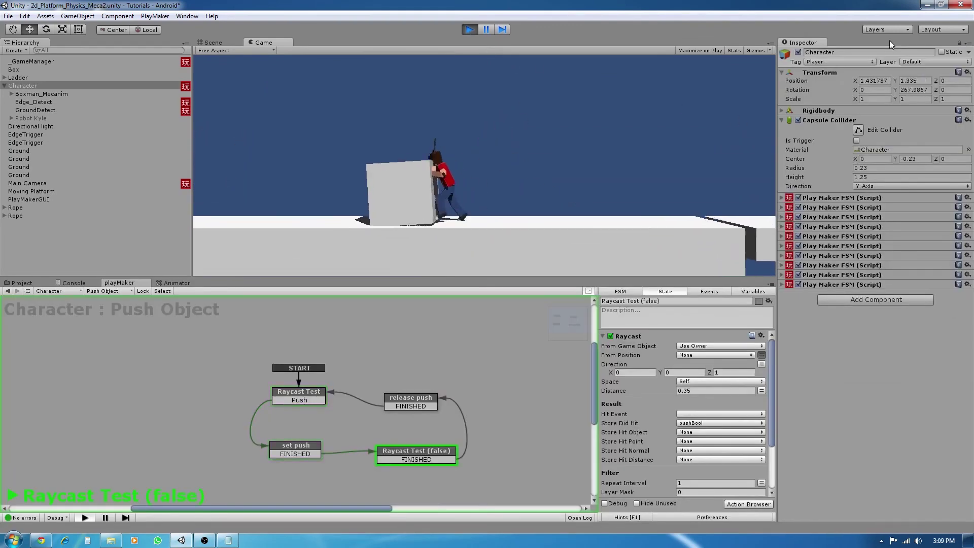
key("Right")
key("space")
key("Left")
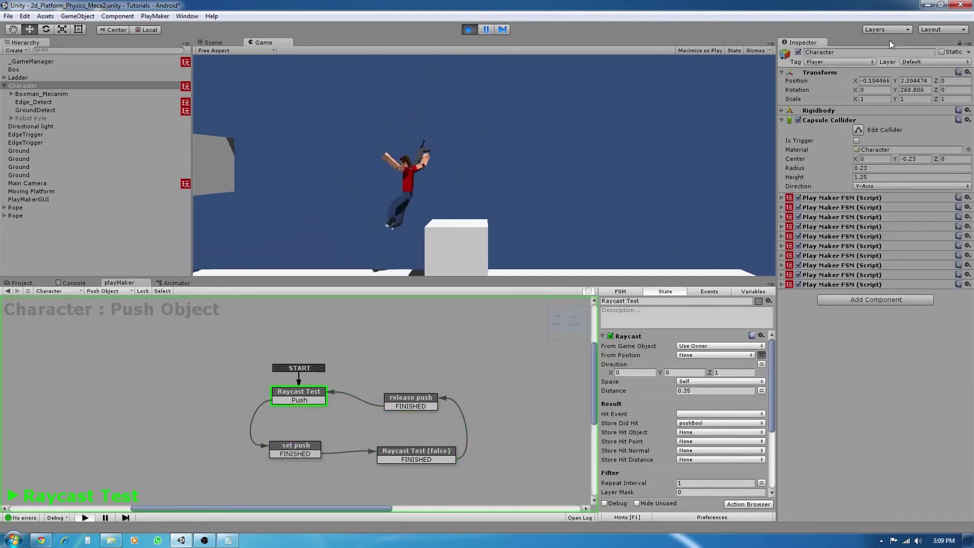
key("Right")
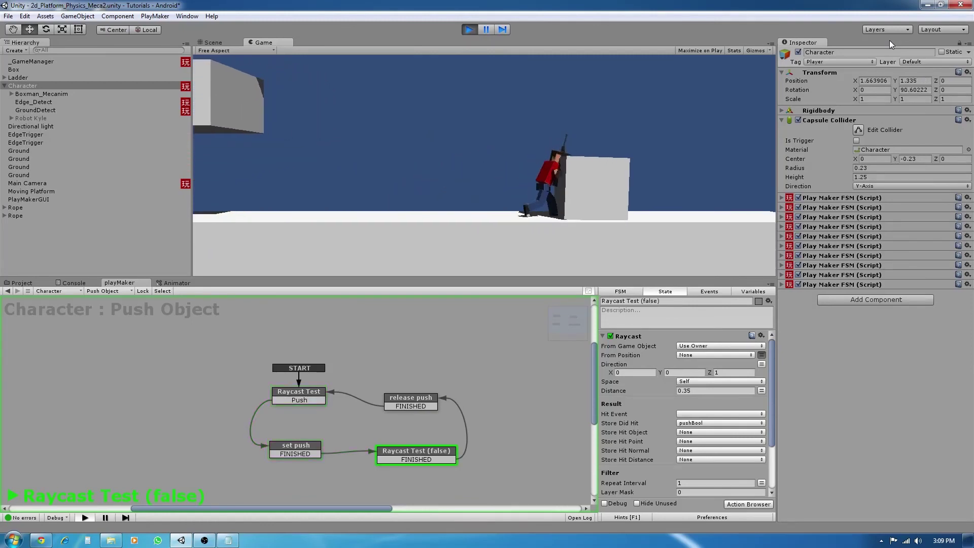
key("Left")
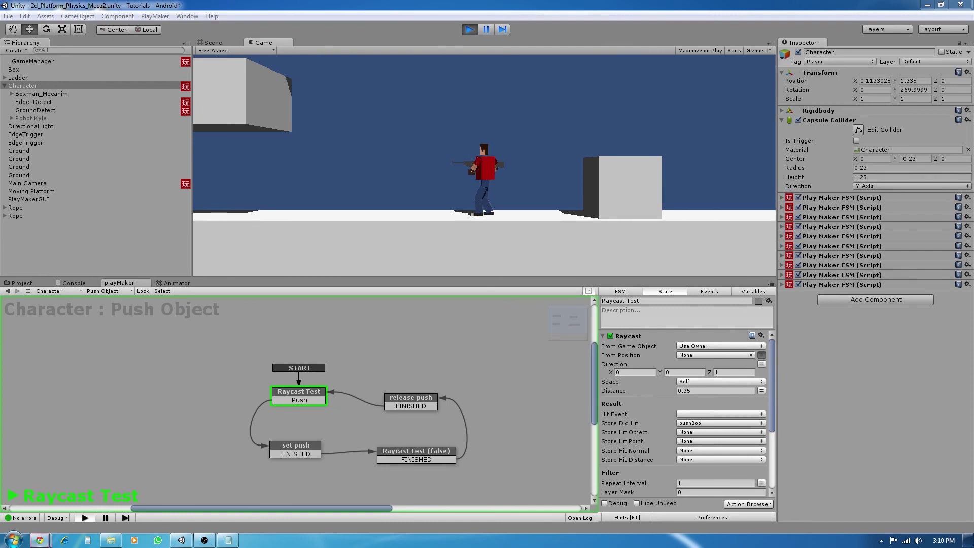
Bring the browser window with the Bounce 'n' Rescue Google Play page onto this screen and maximize it
left_click_drag(973, 147, 617, 1)
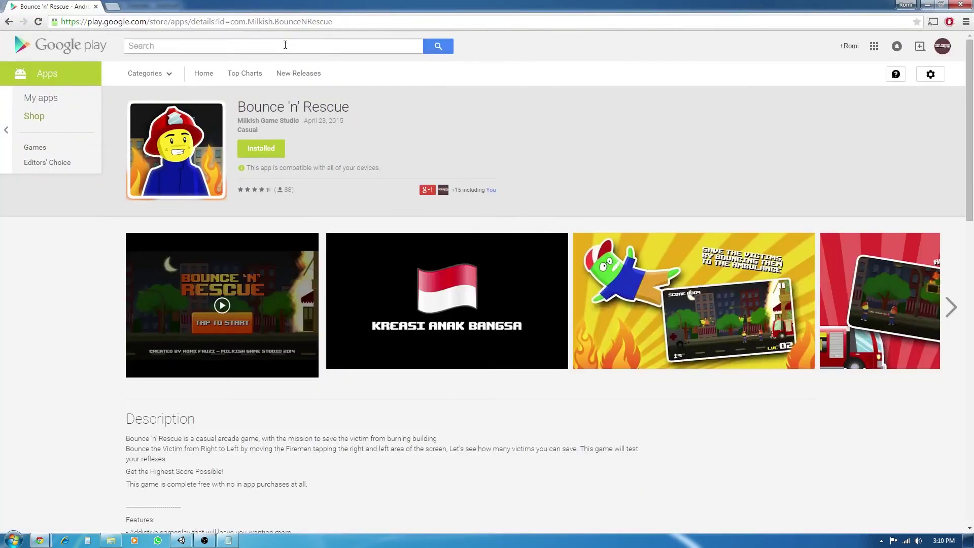